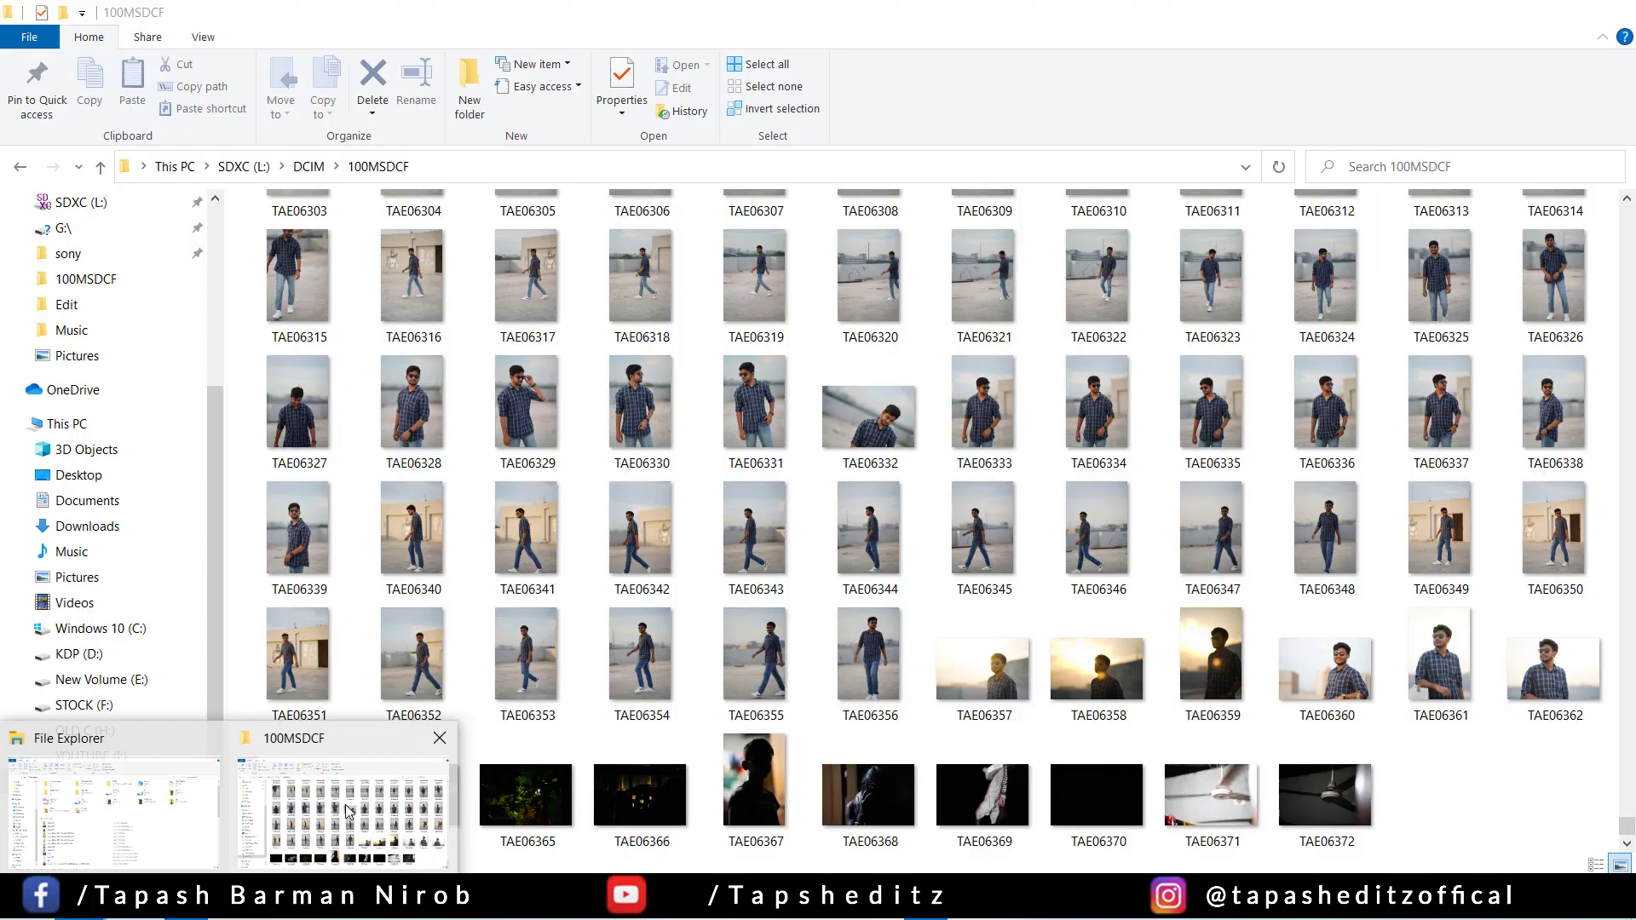
Step: Open photo TAE06338 from the 100MSDCF folder in the photo viewer and examine it up close
click(345, 804)
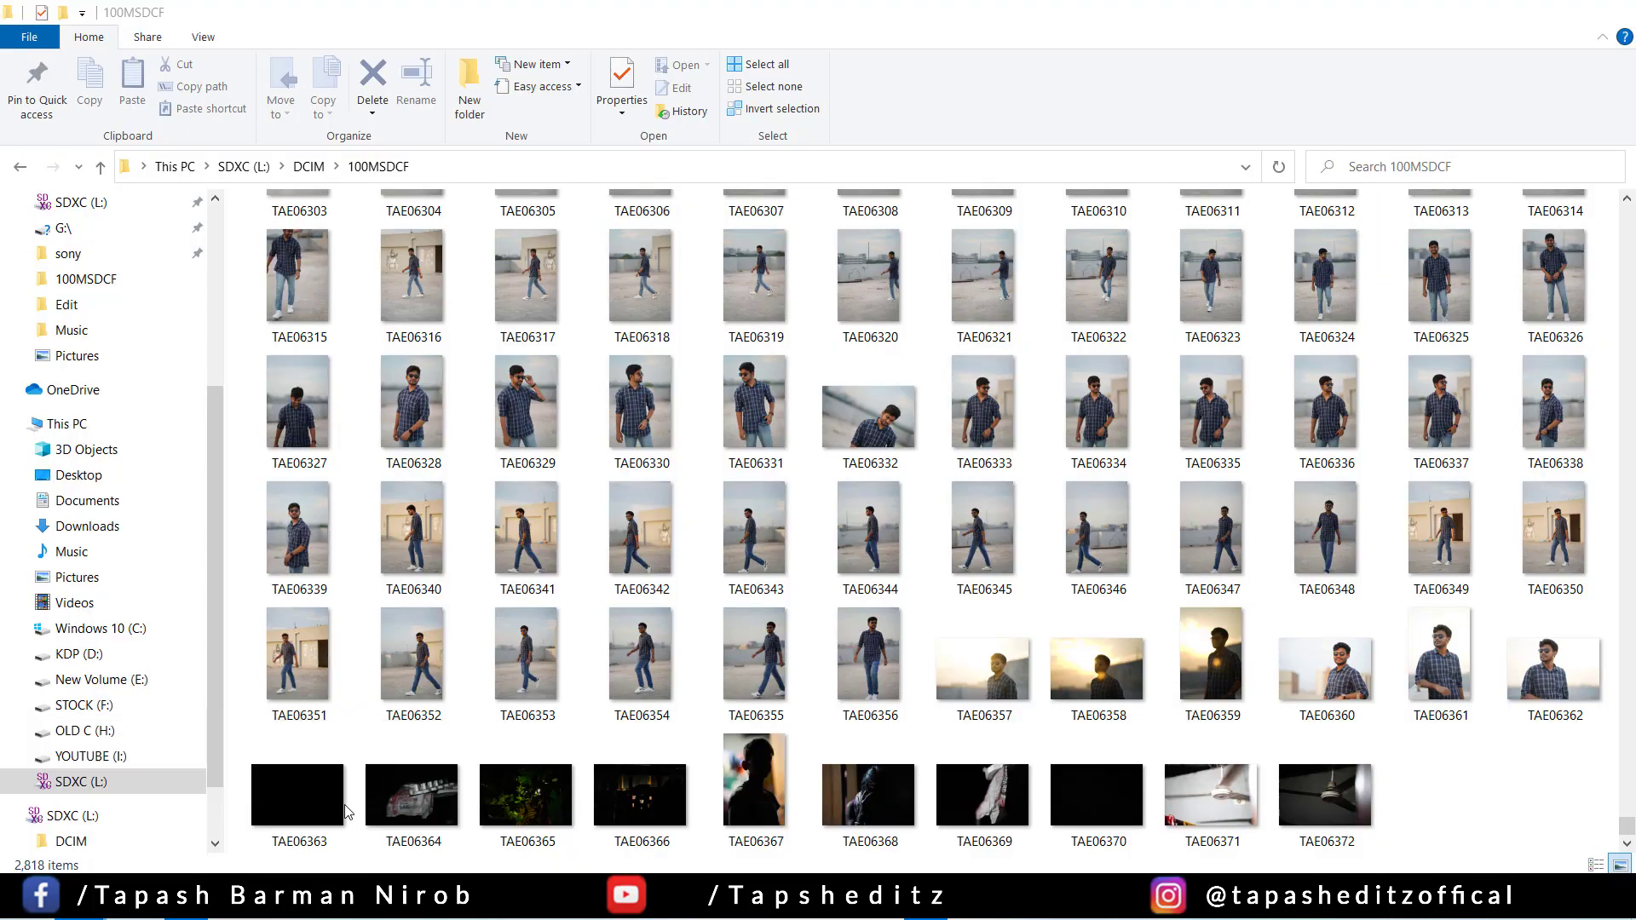
click(1553, 399)
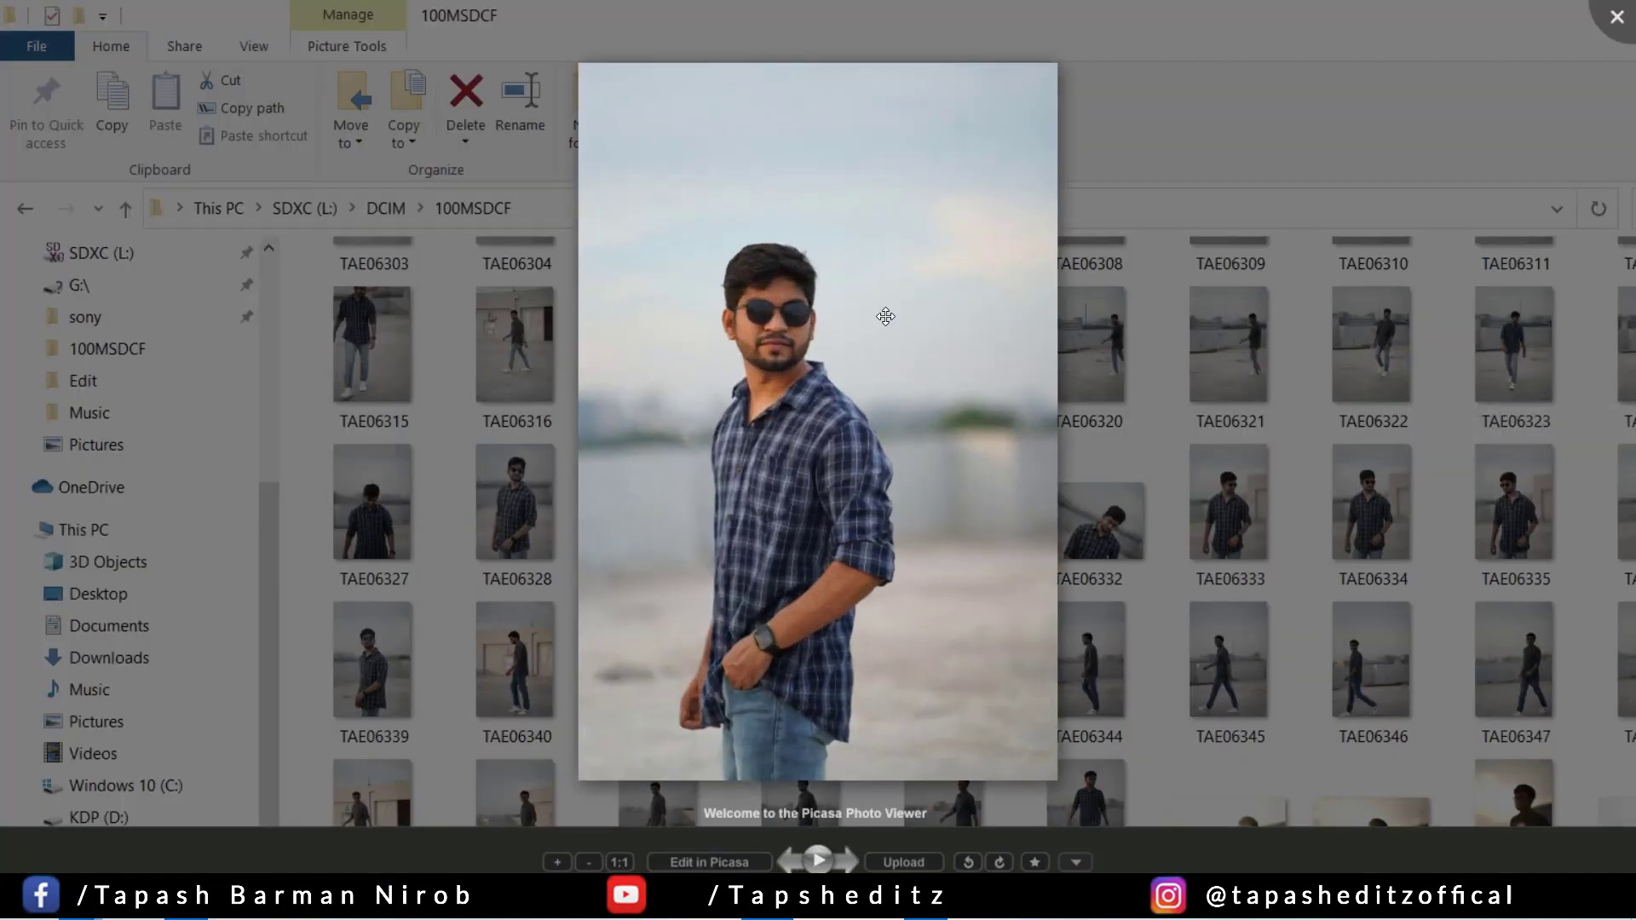
scroll(885, 316, up, 5)
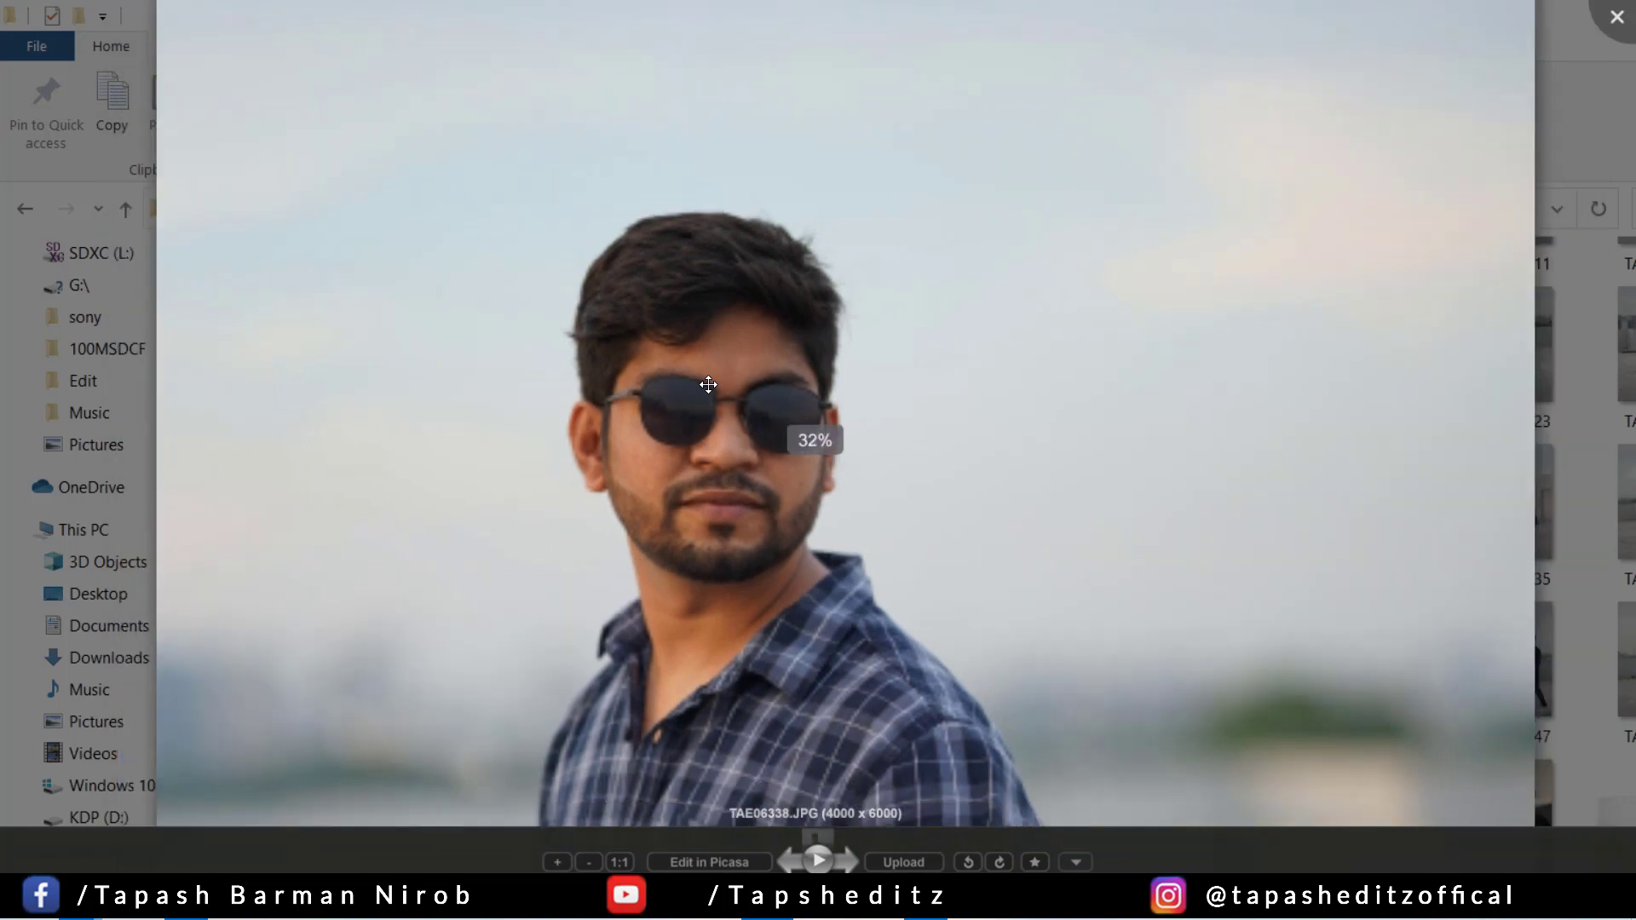
scroll(708, 385, down, 4)
scroll(781, 368, up, 4)
scroll(608, 166, down, 4)
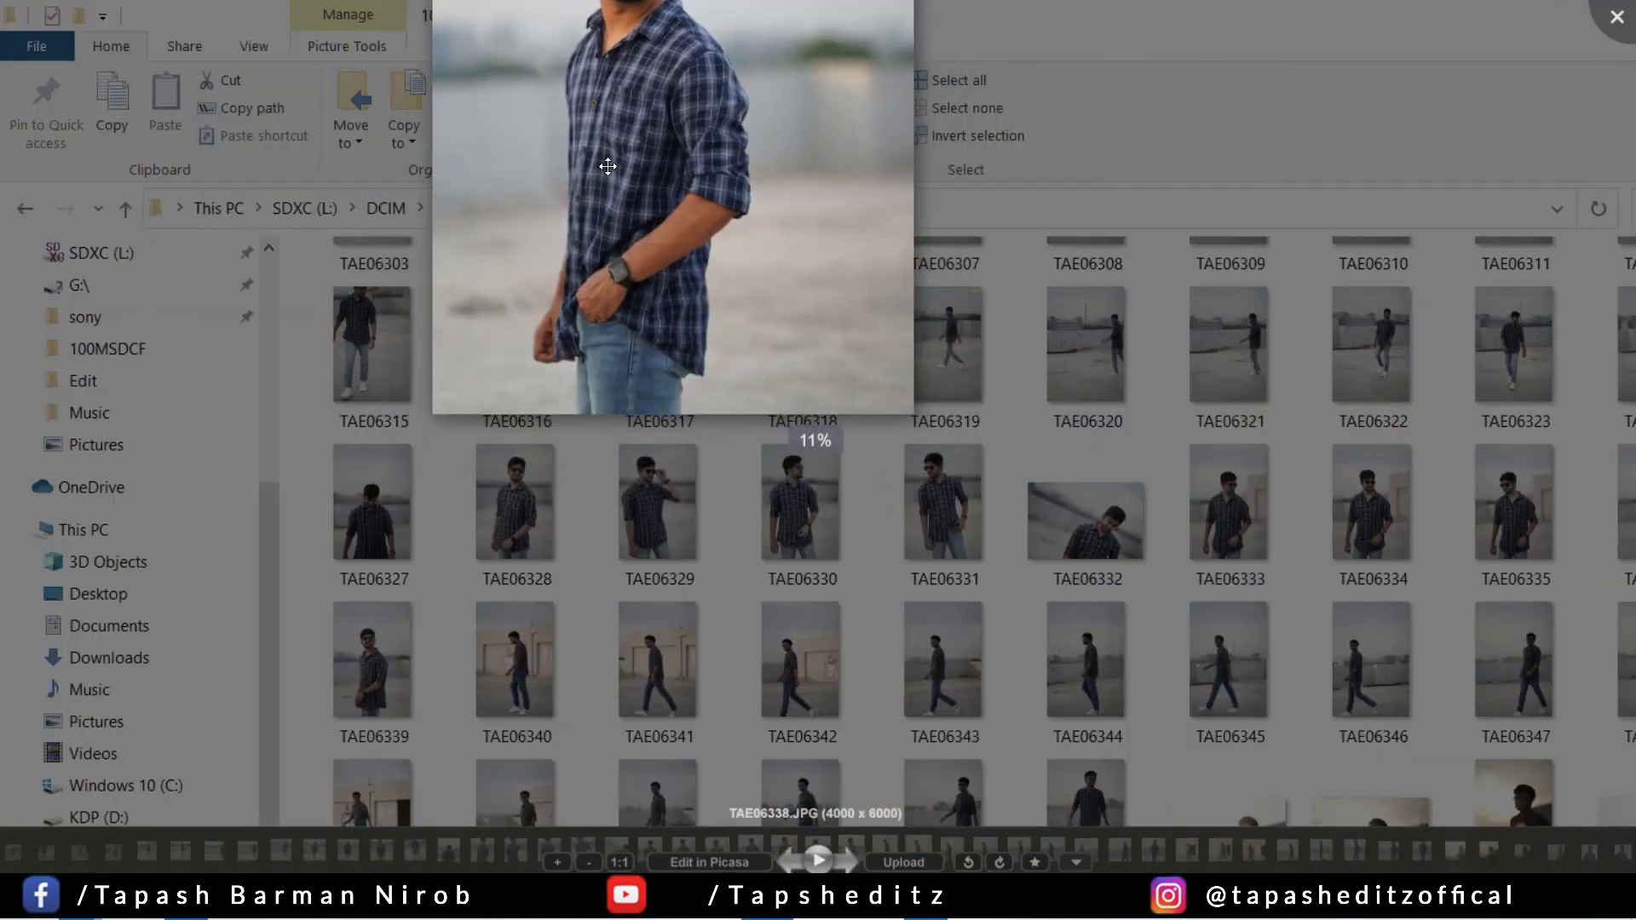
scroll(820, 249, up, 5)
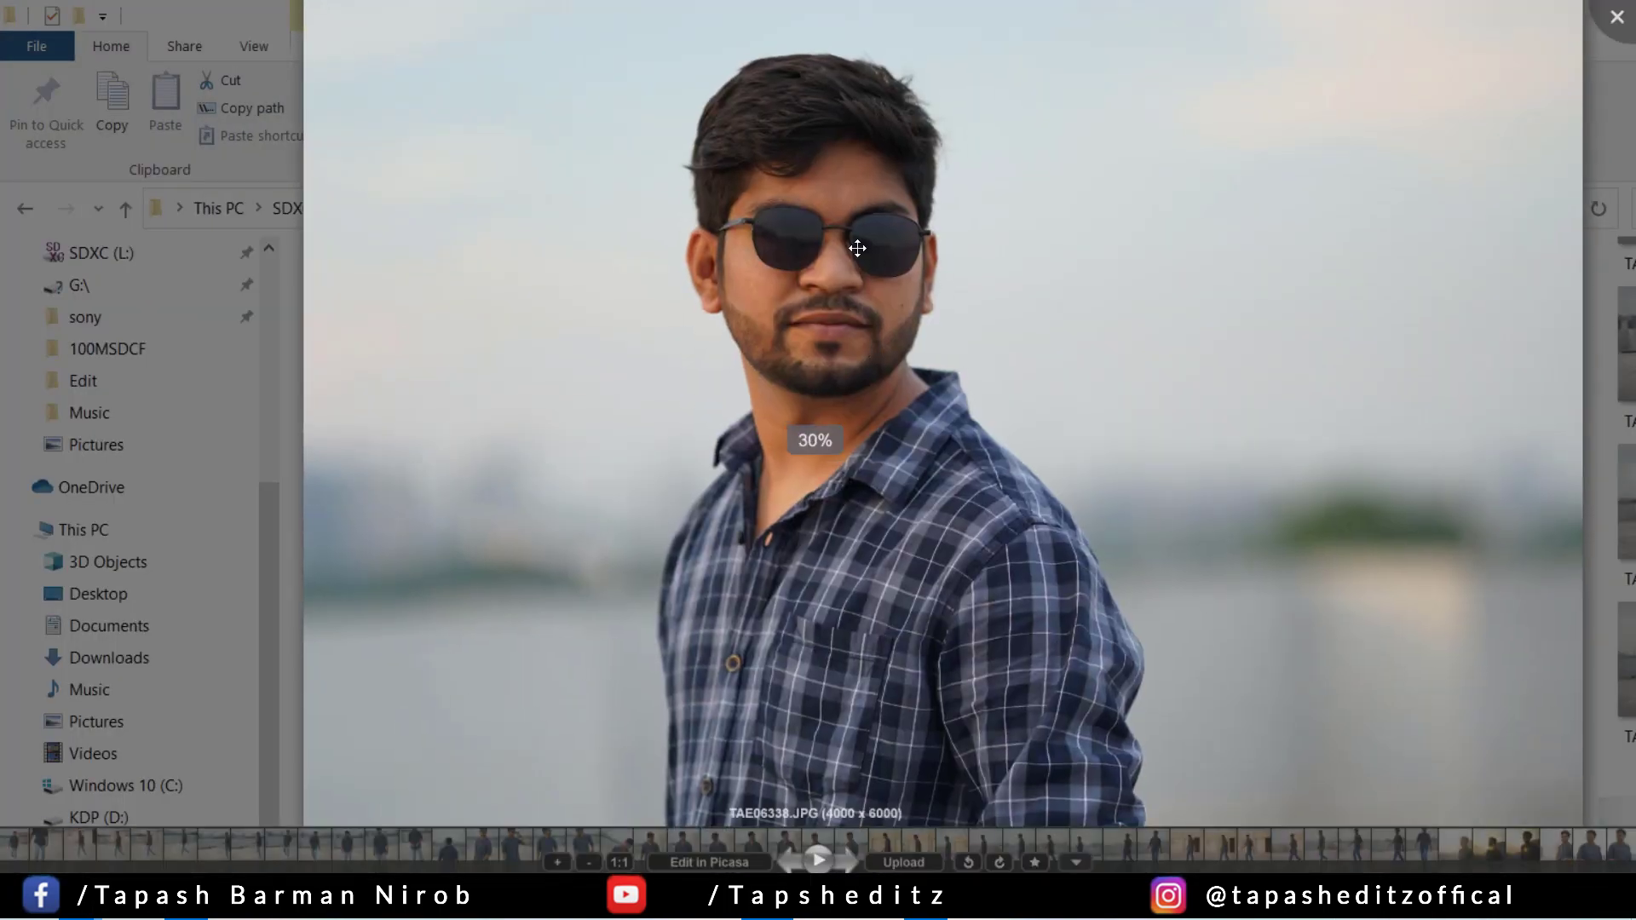
Step: Copy the opened photo from the photo viewer to the clipboard
right_click(820, 249)
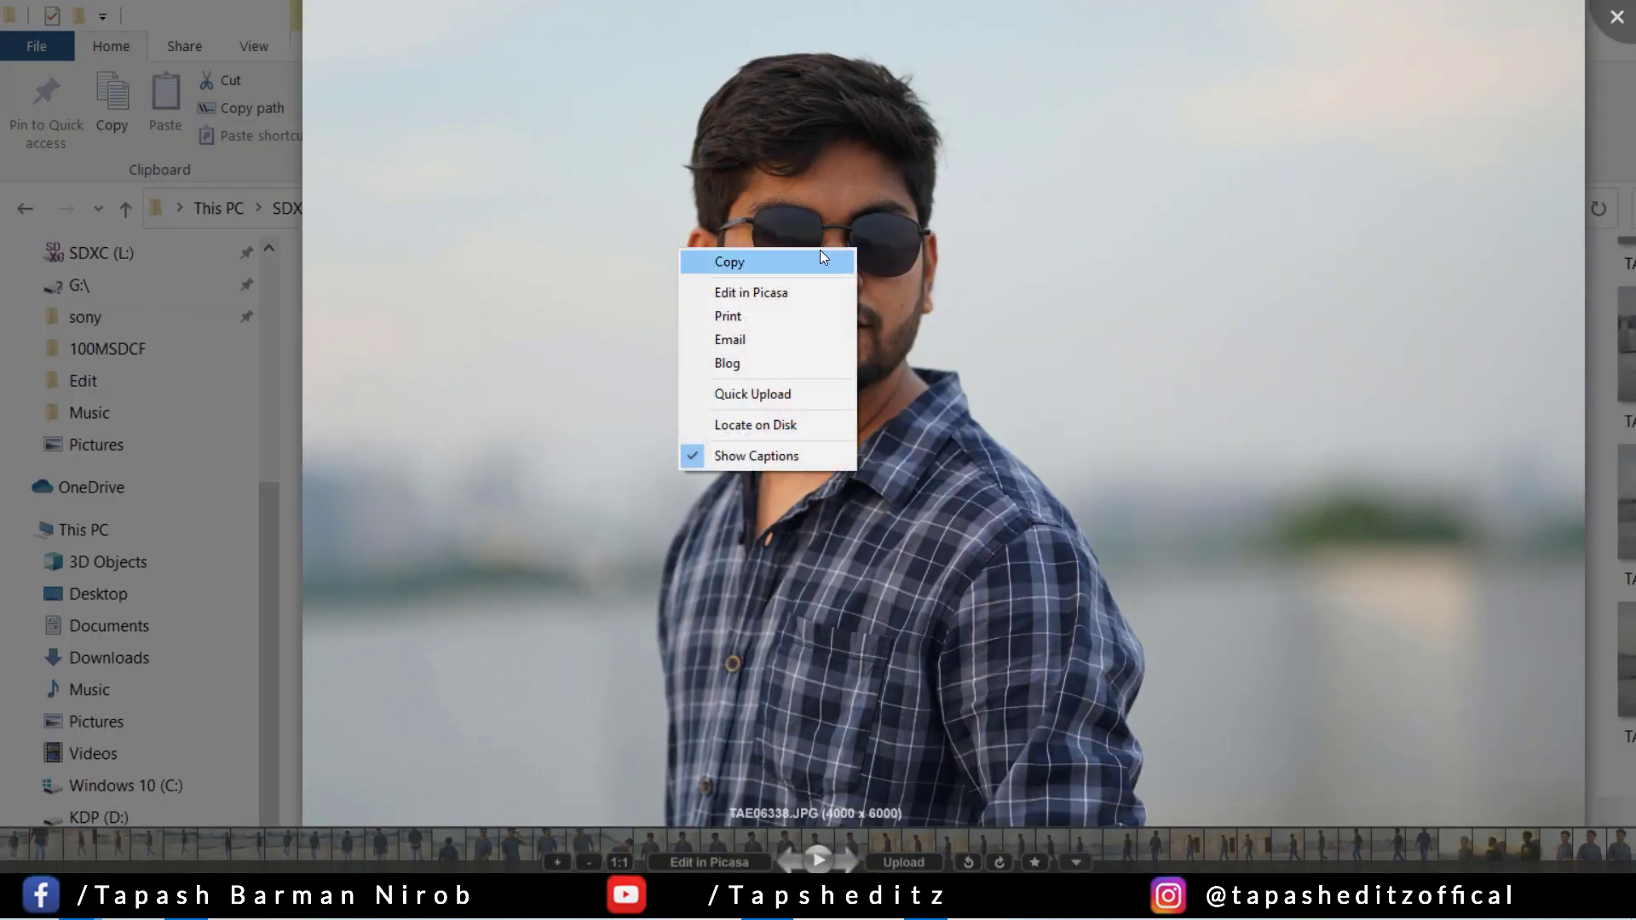
scroll(810, 254, up, 2)
right_click(748, 275)
scroll(747, 290, down, 1)
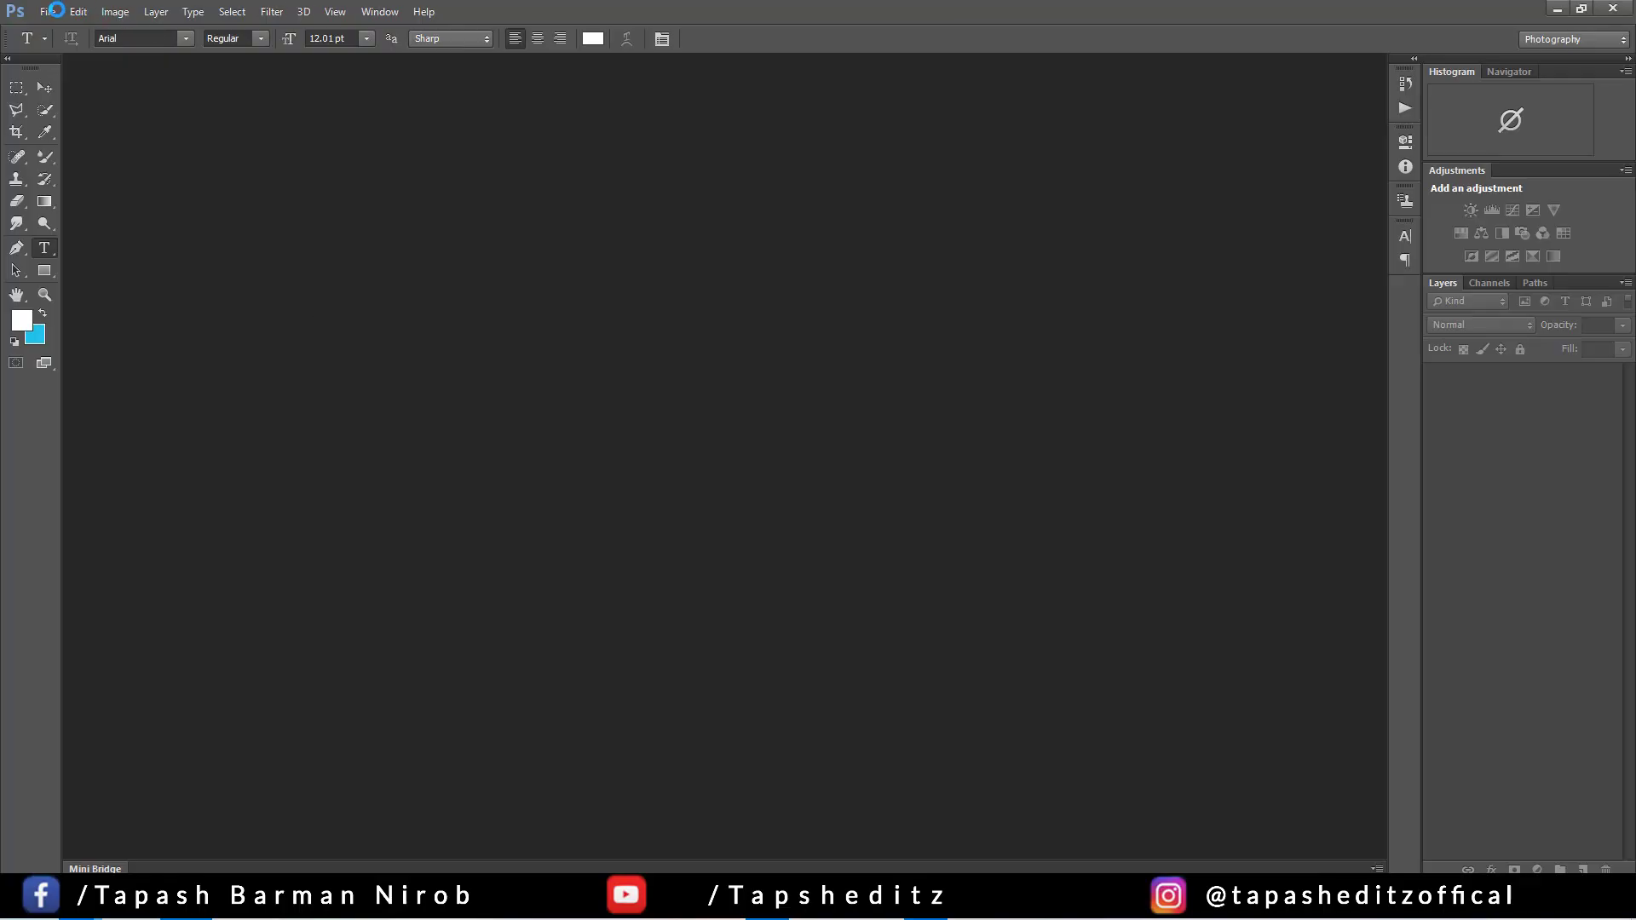
Step: Create a new Photoshop document named "Photo Editing" with the Clipboard preset, 4000 x 6000 pixels
click(47, 12)
click(75, 31)
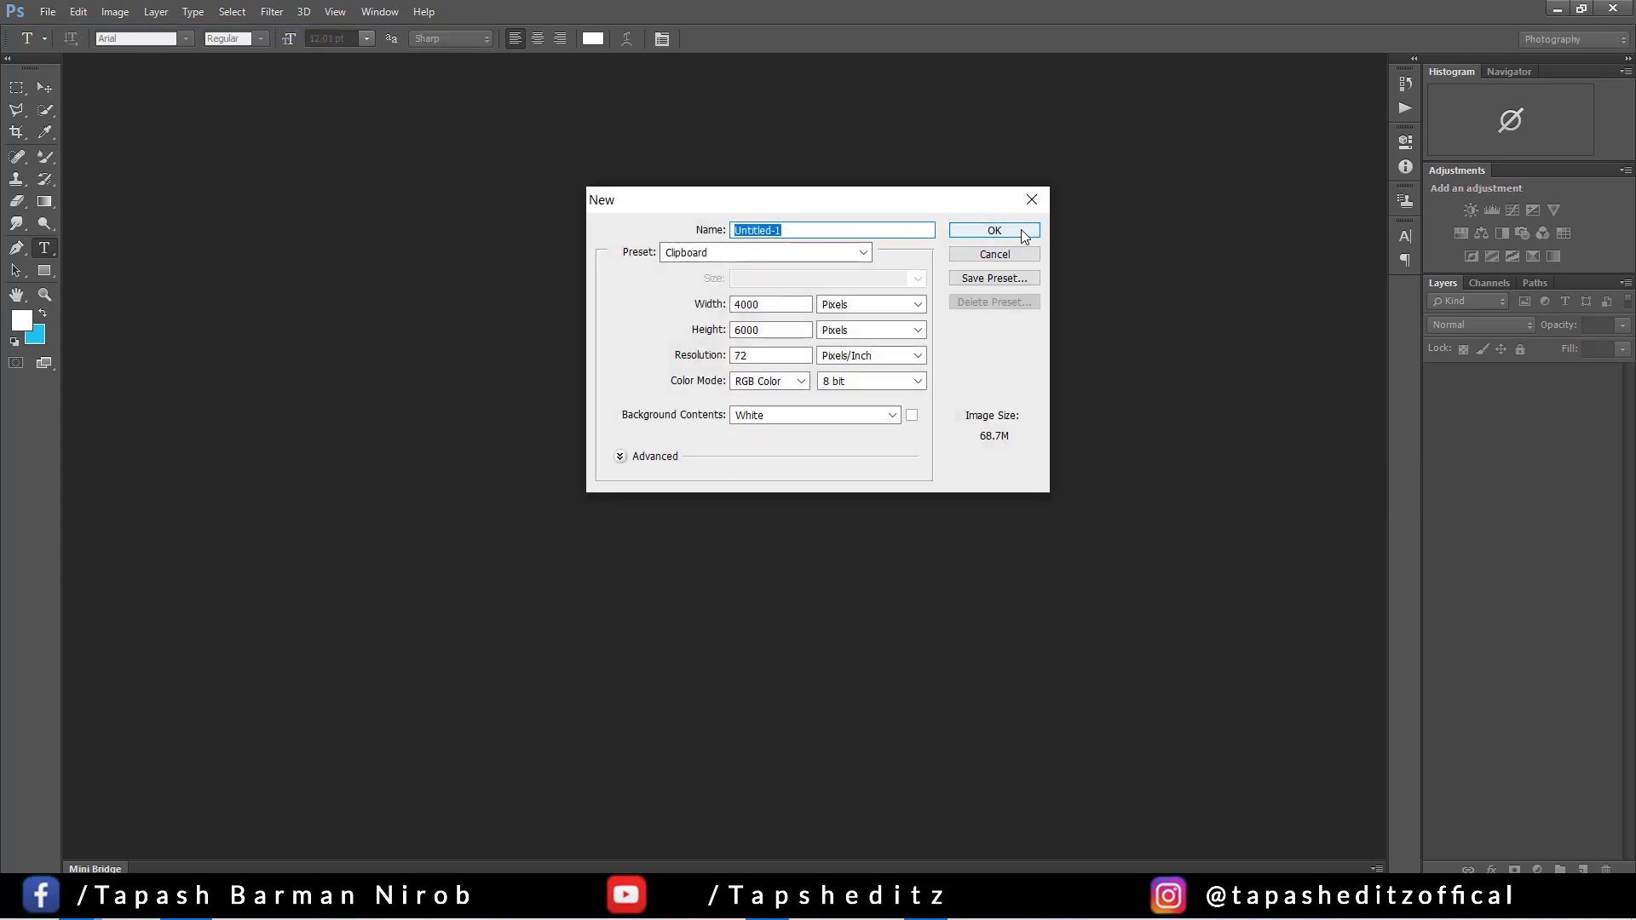
text(P)
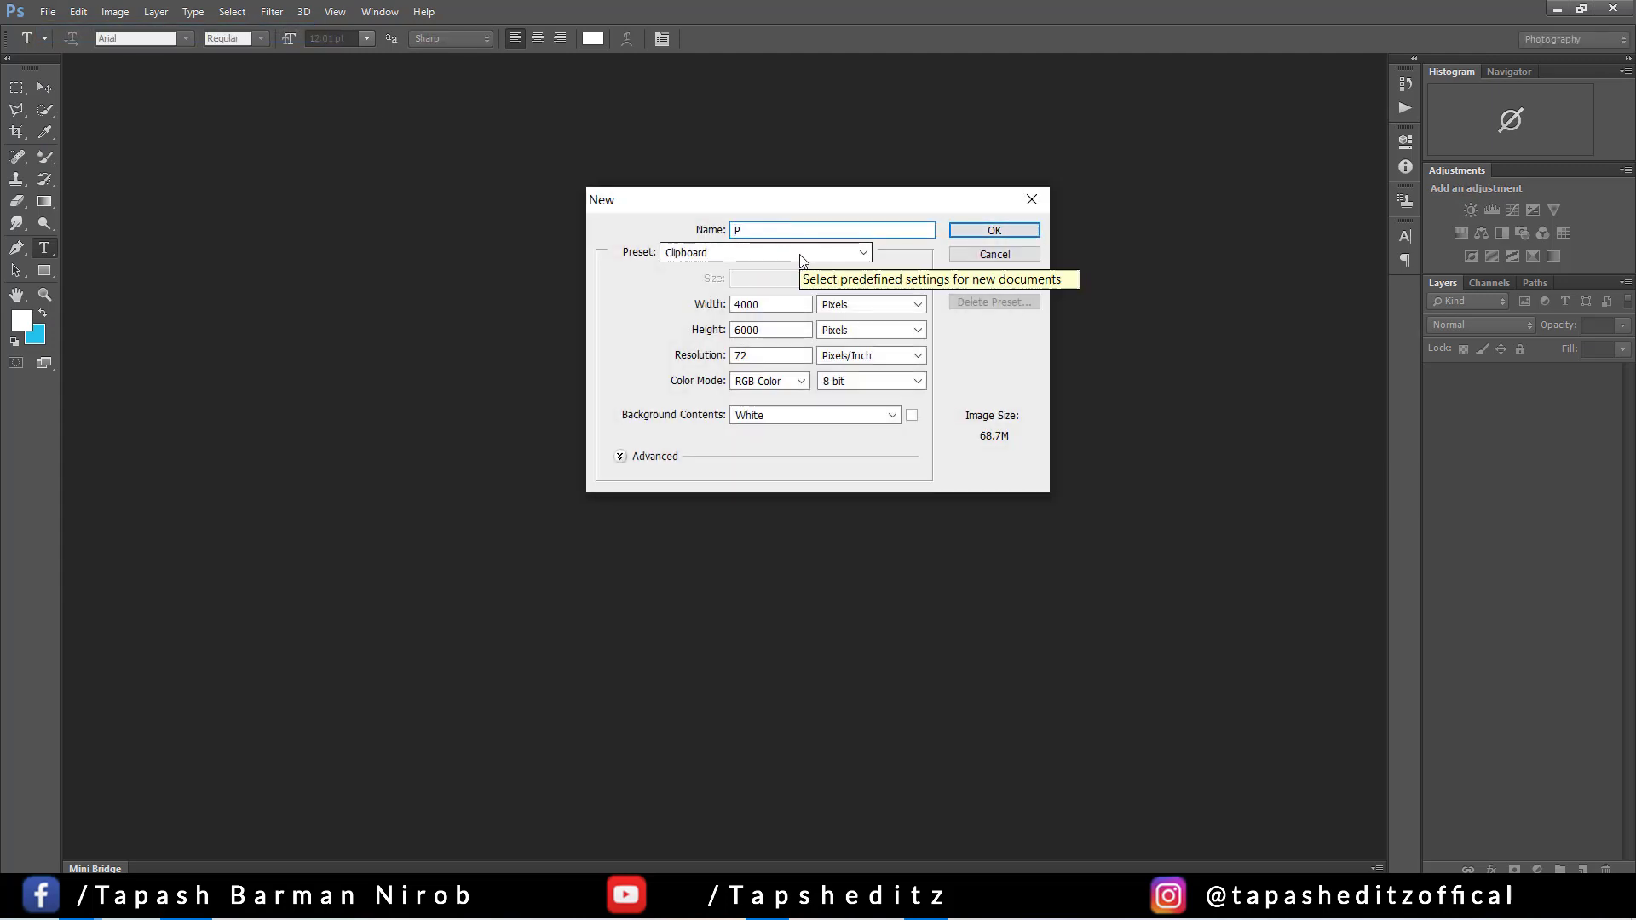
text(hoto Ed)
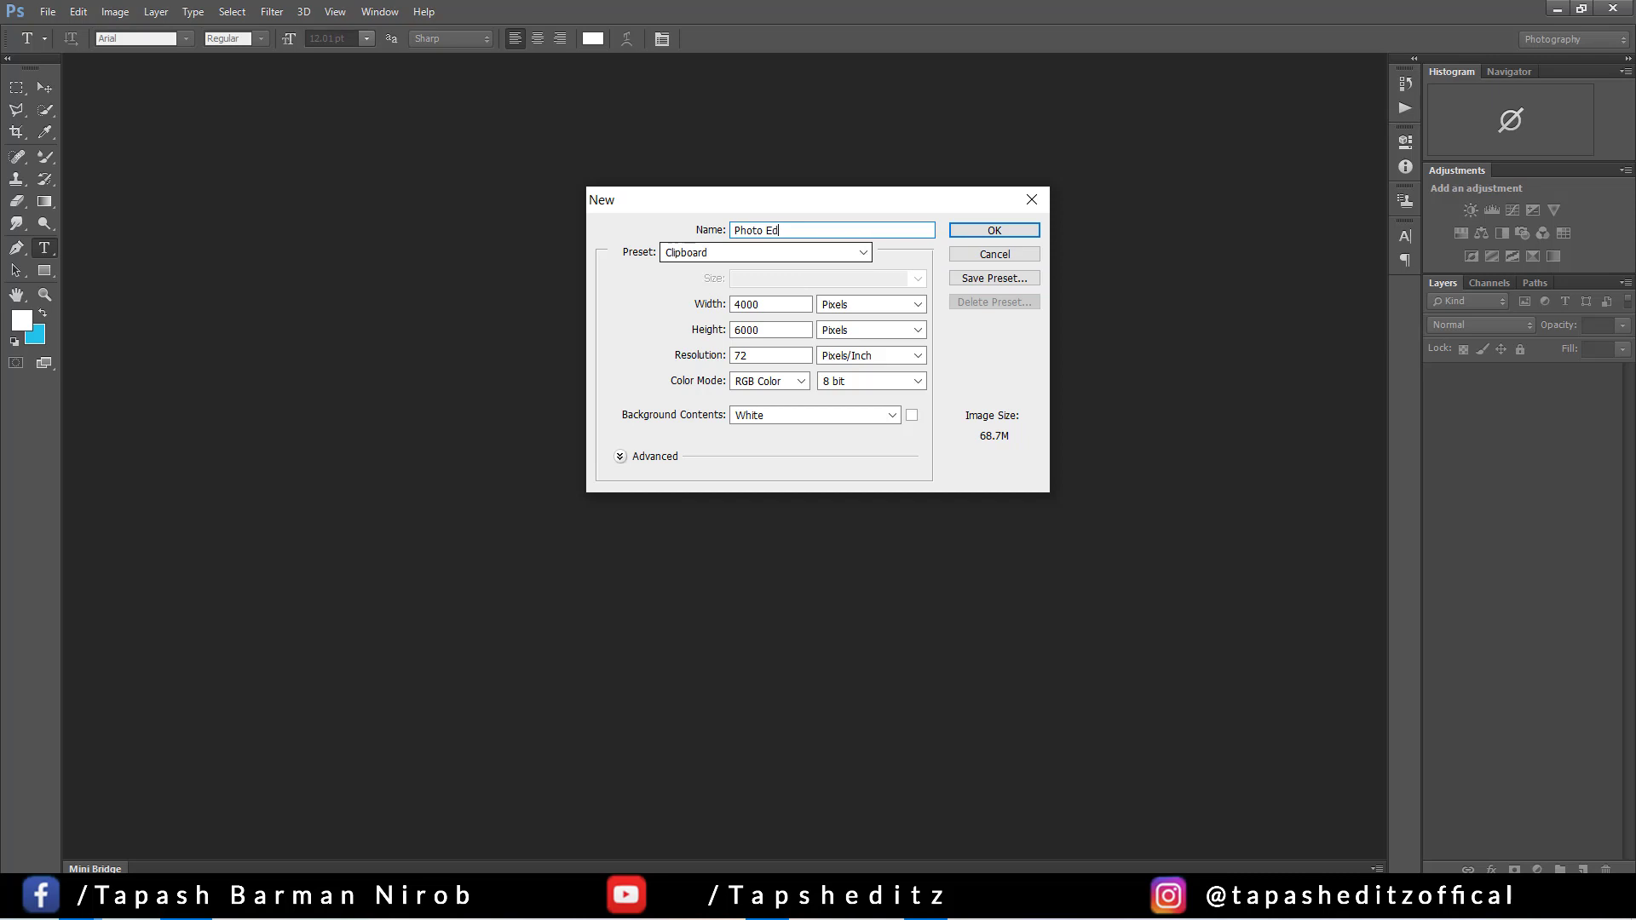
text(ting)
key(Return)
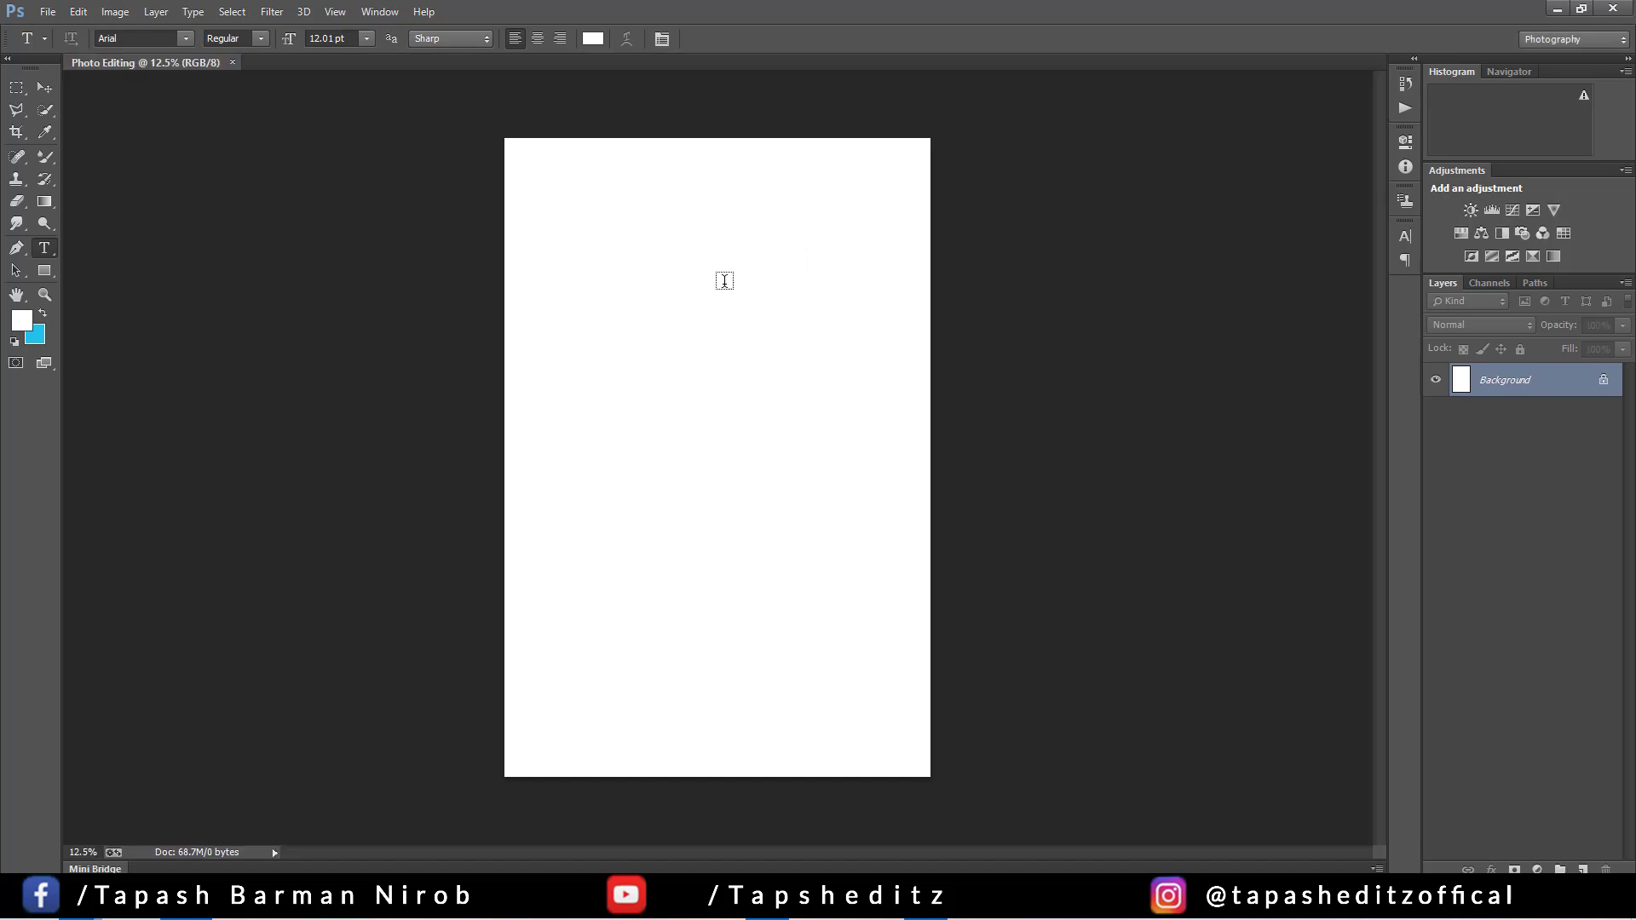
Step: Paste the copied photo into the blank document and check it up close
click(77, 11)
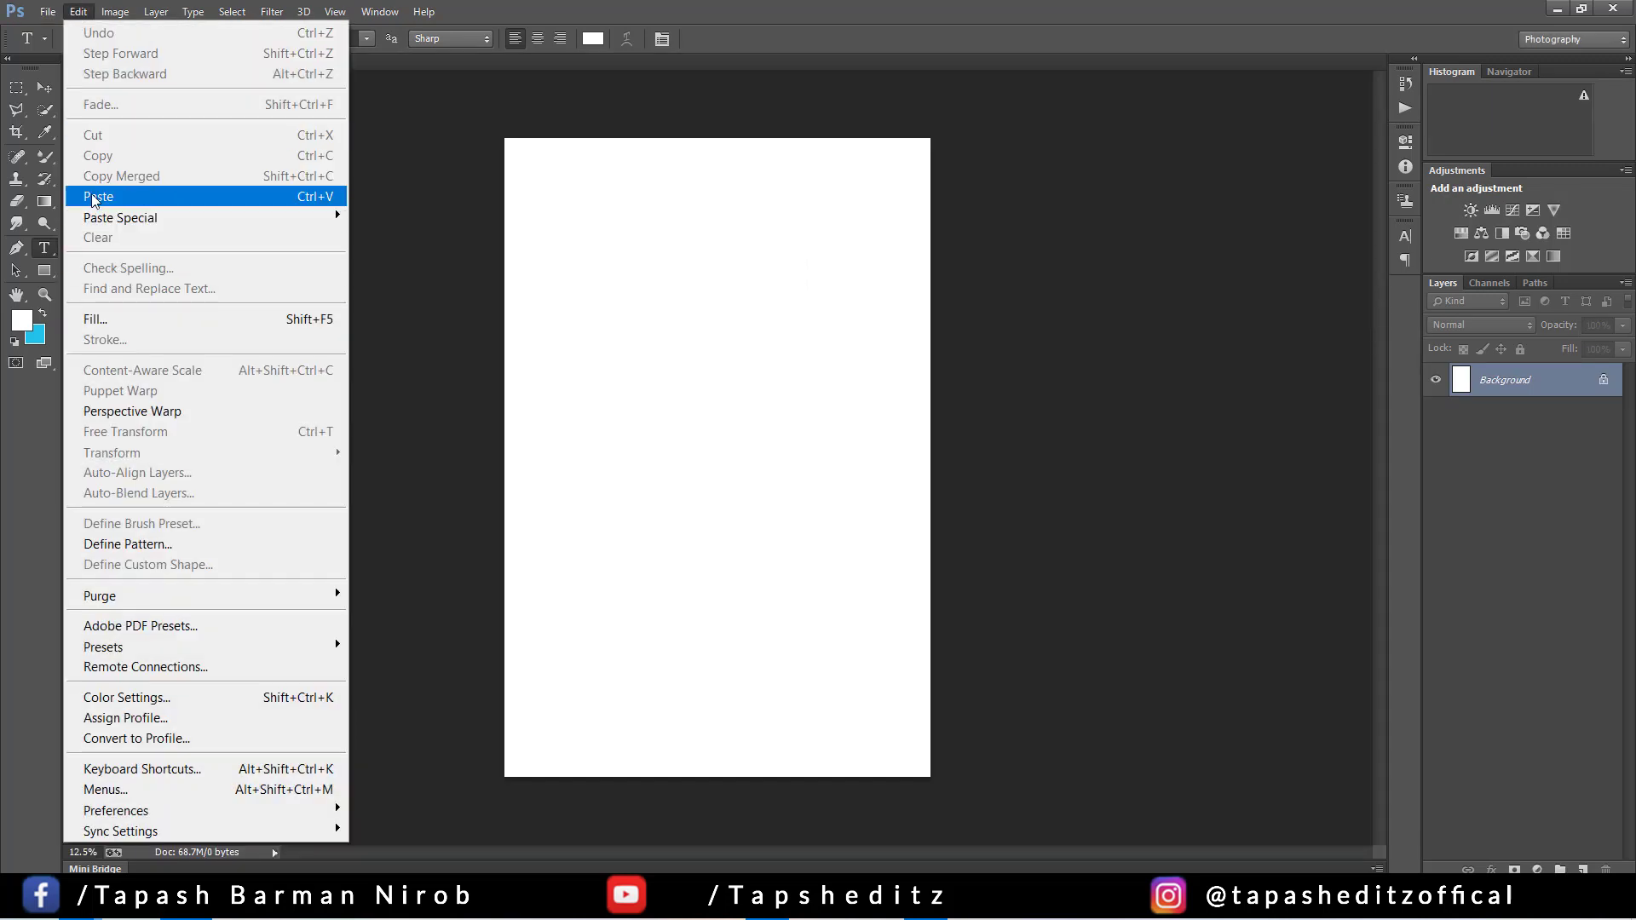
click(96, 196)
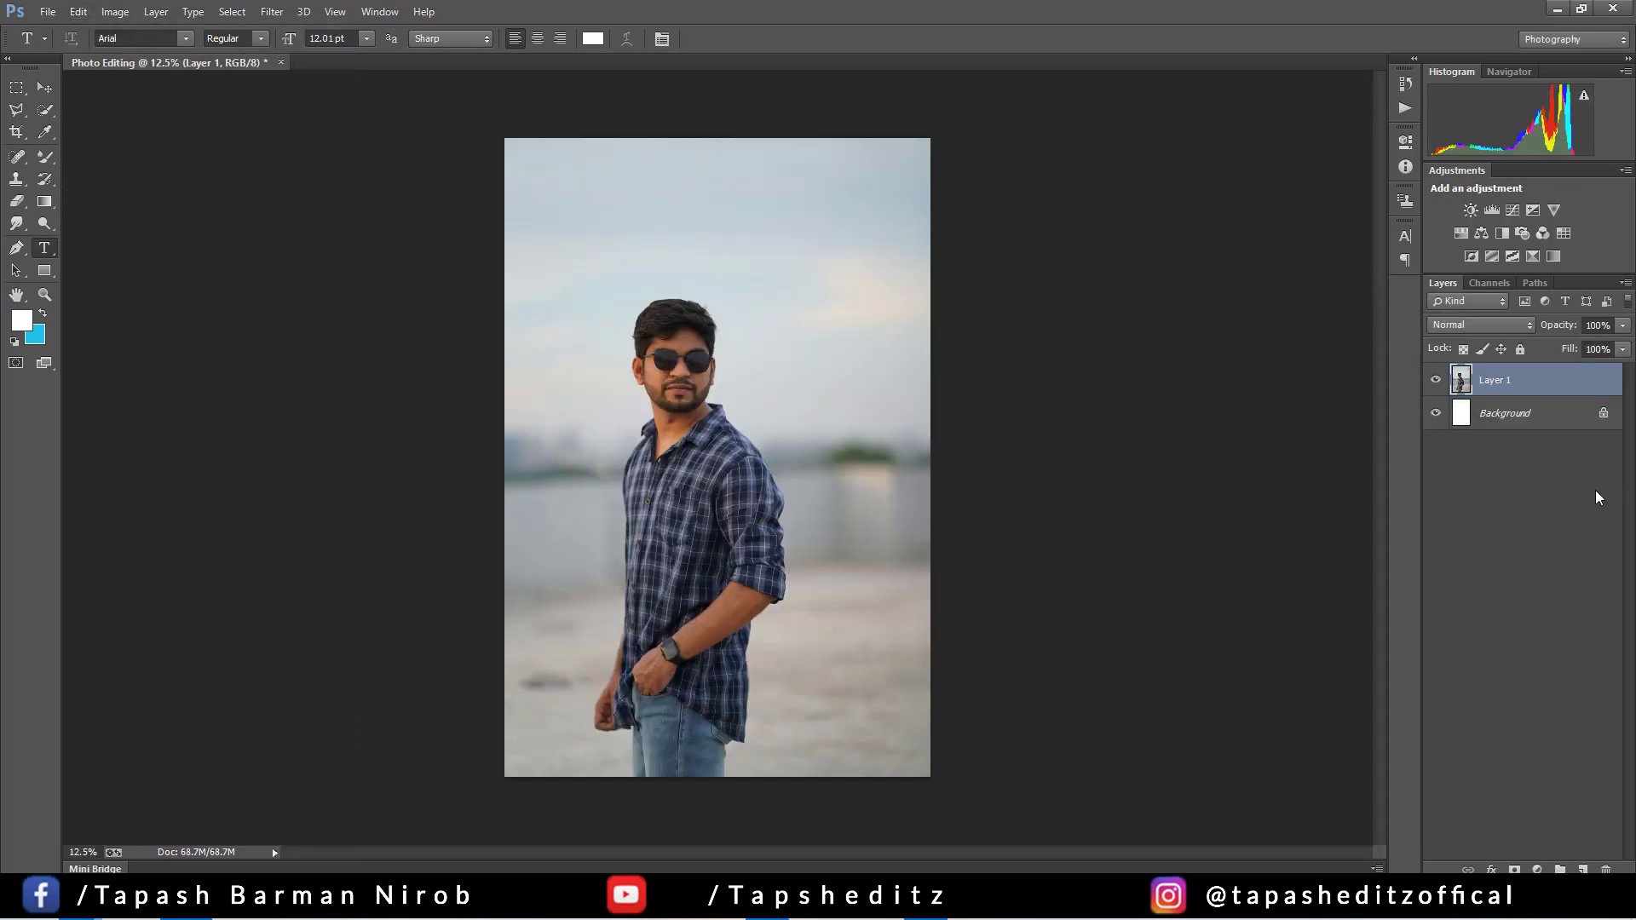
key(ctrl+plus)
key(ctrl+plus)
key(ctrl+plus)
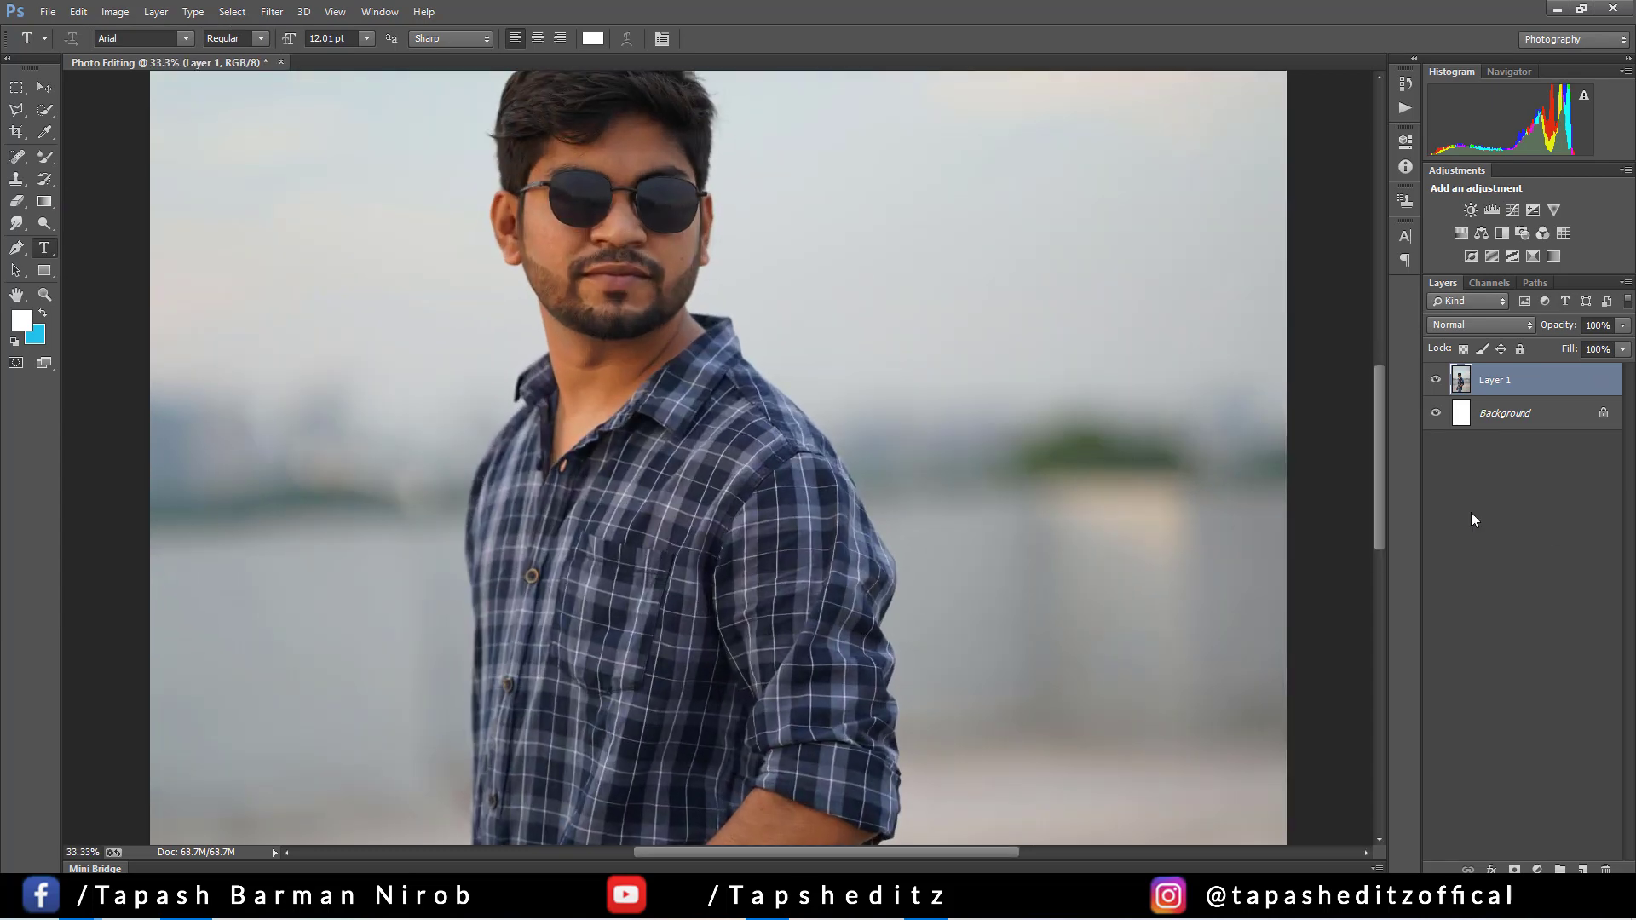
key(ctrl+plus)
key(ctrl+plus)
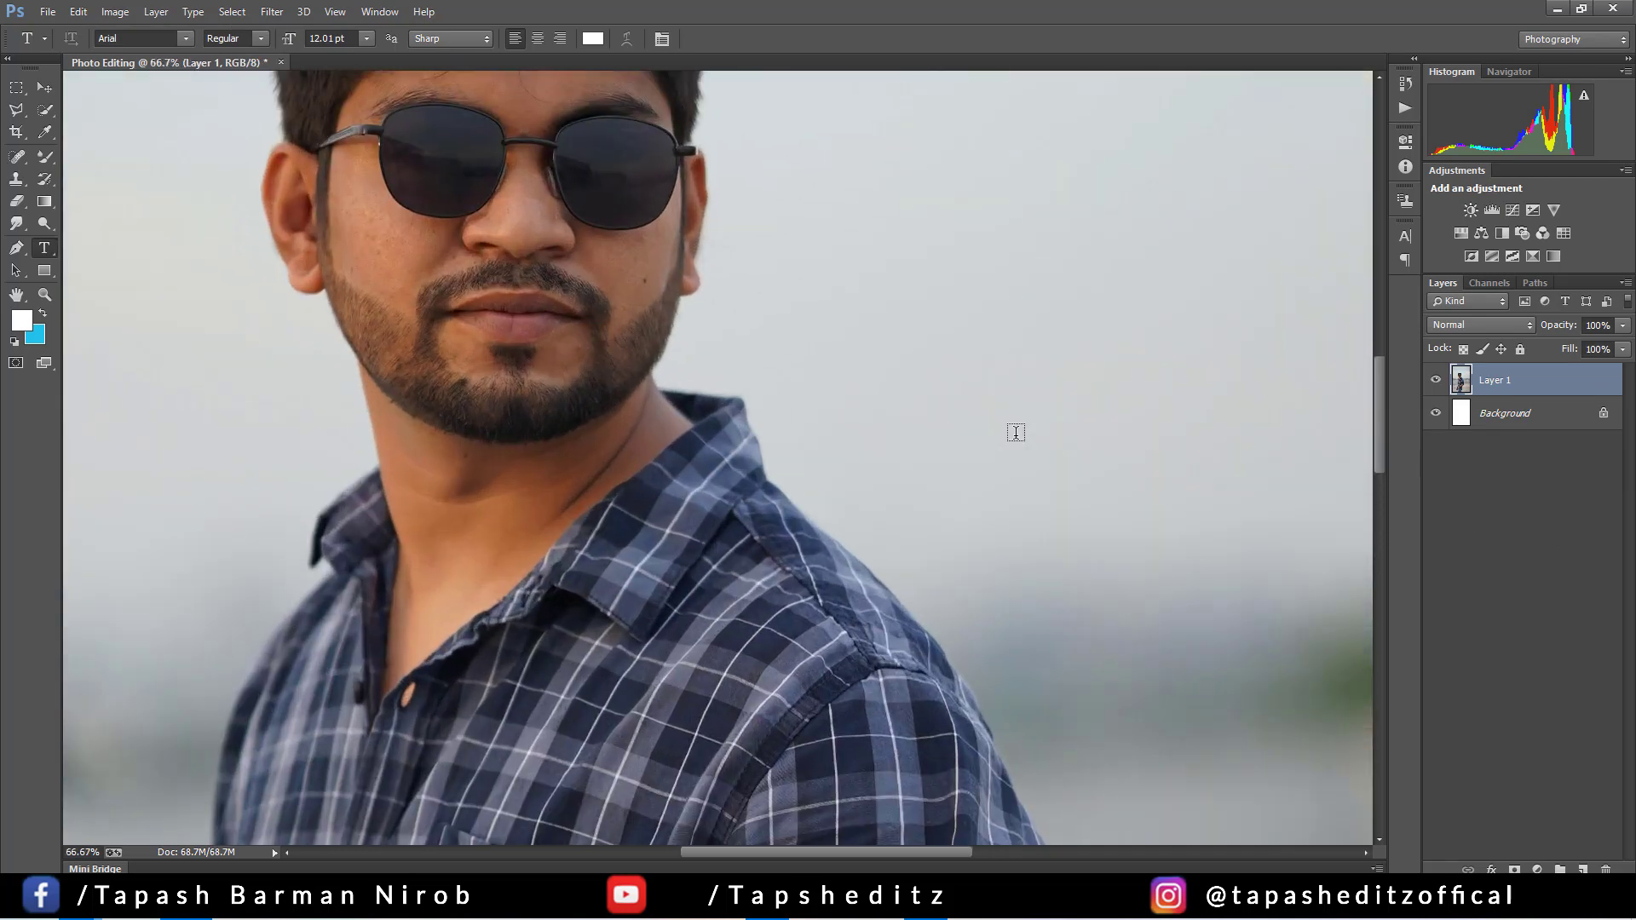
key(ctrl+0)
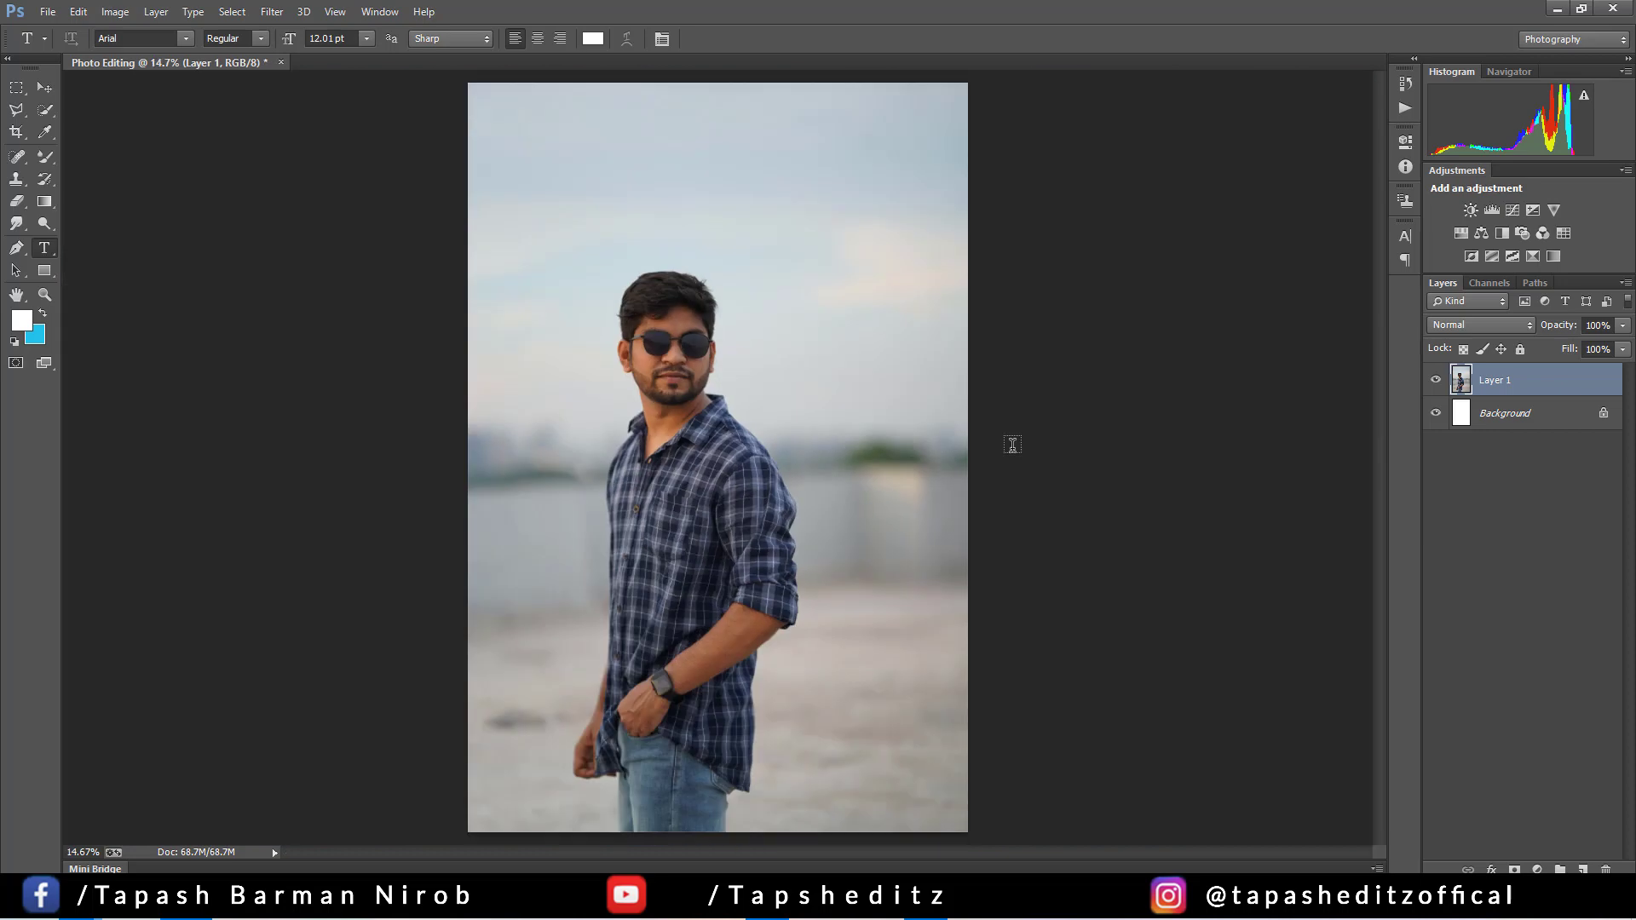
Step: Delete the white Background layer and duplicate the photo layer
click(1541, 419)
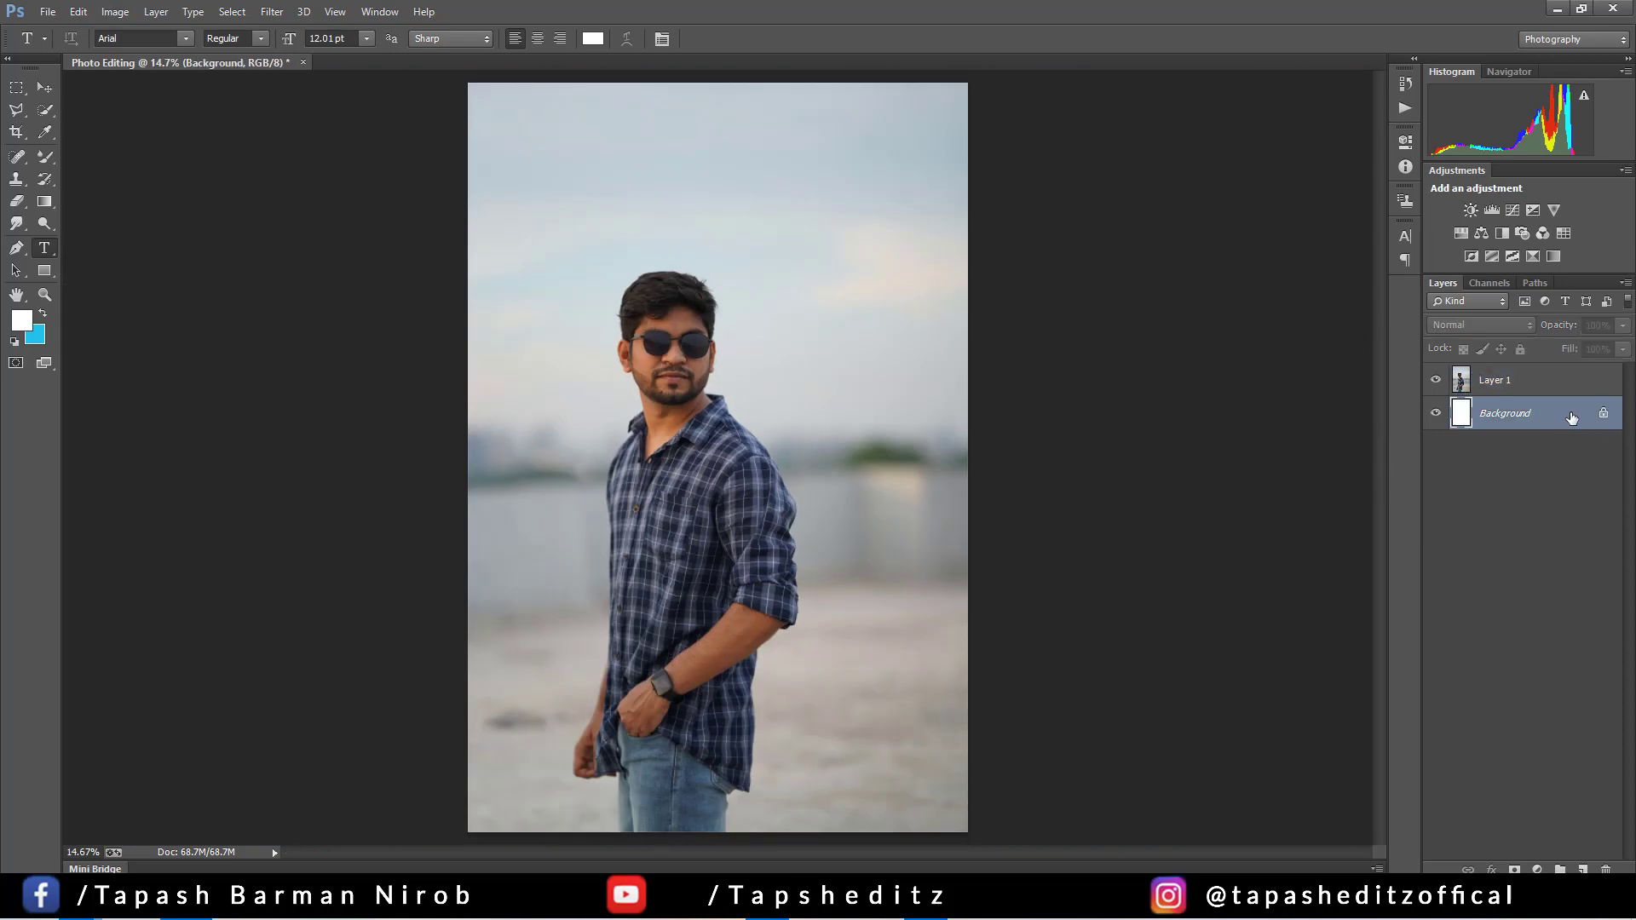
key(Delete)
drag(1536, 390, 1583, 869)
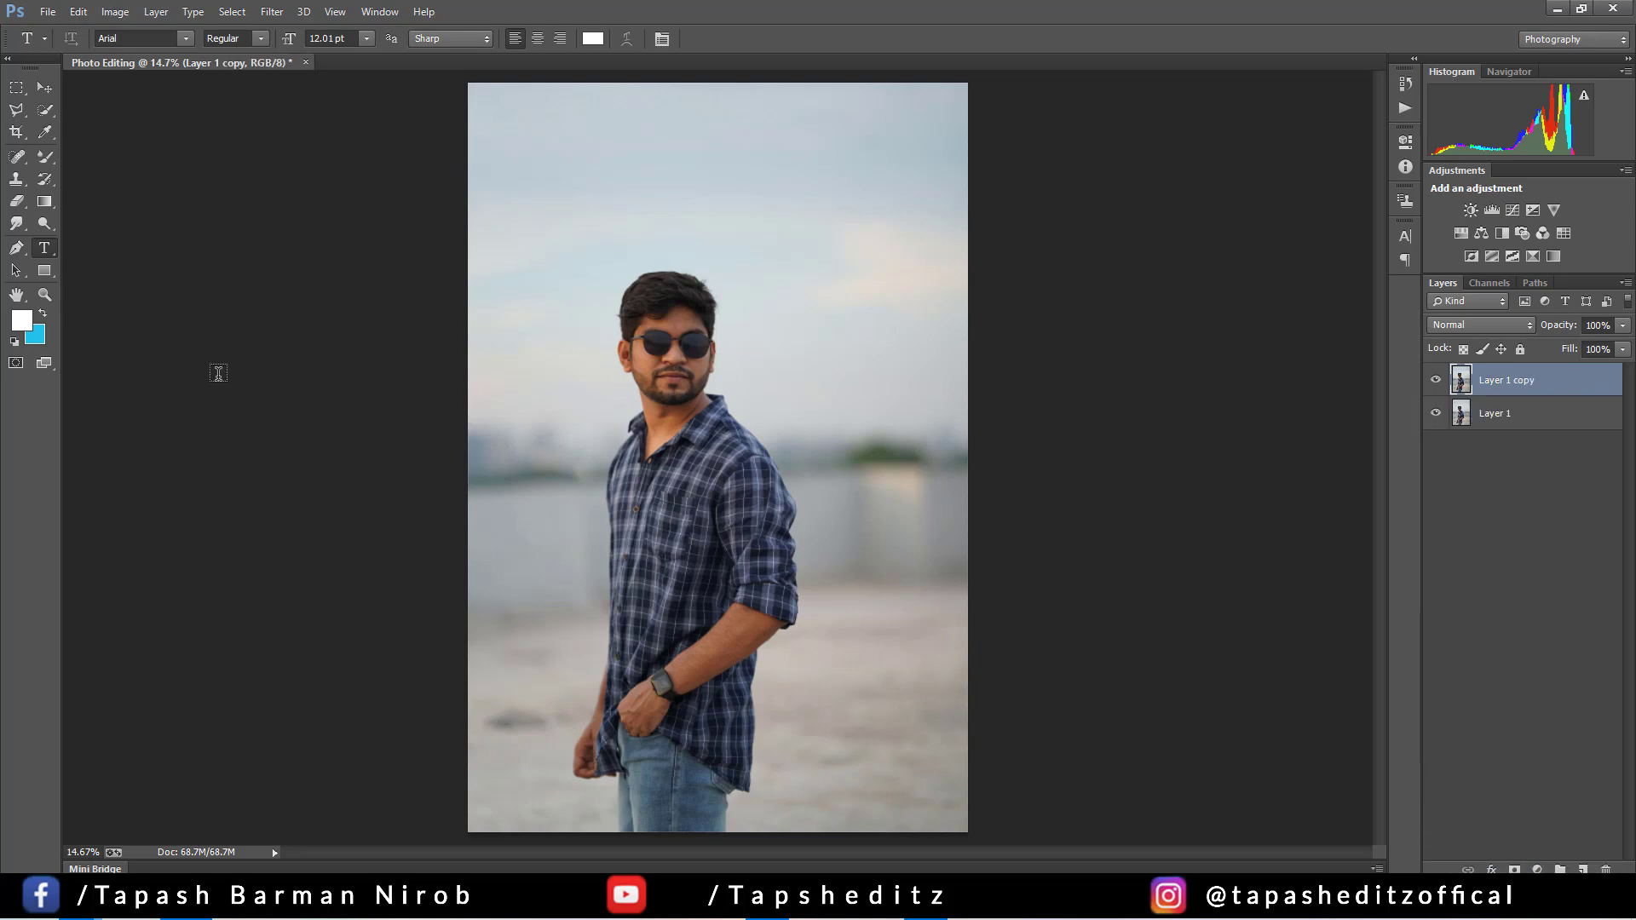
Step: Open the Camera Raw Filter on the duplicated photo layer and inspect the face at actual size
click(272, 11)
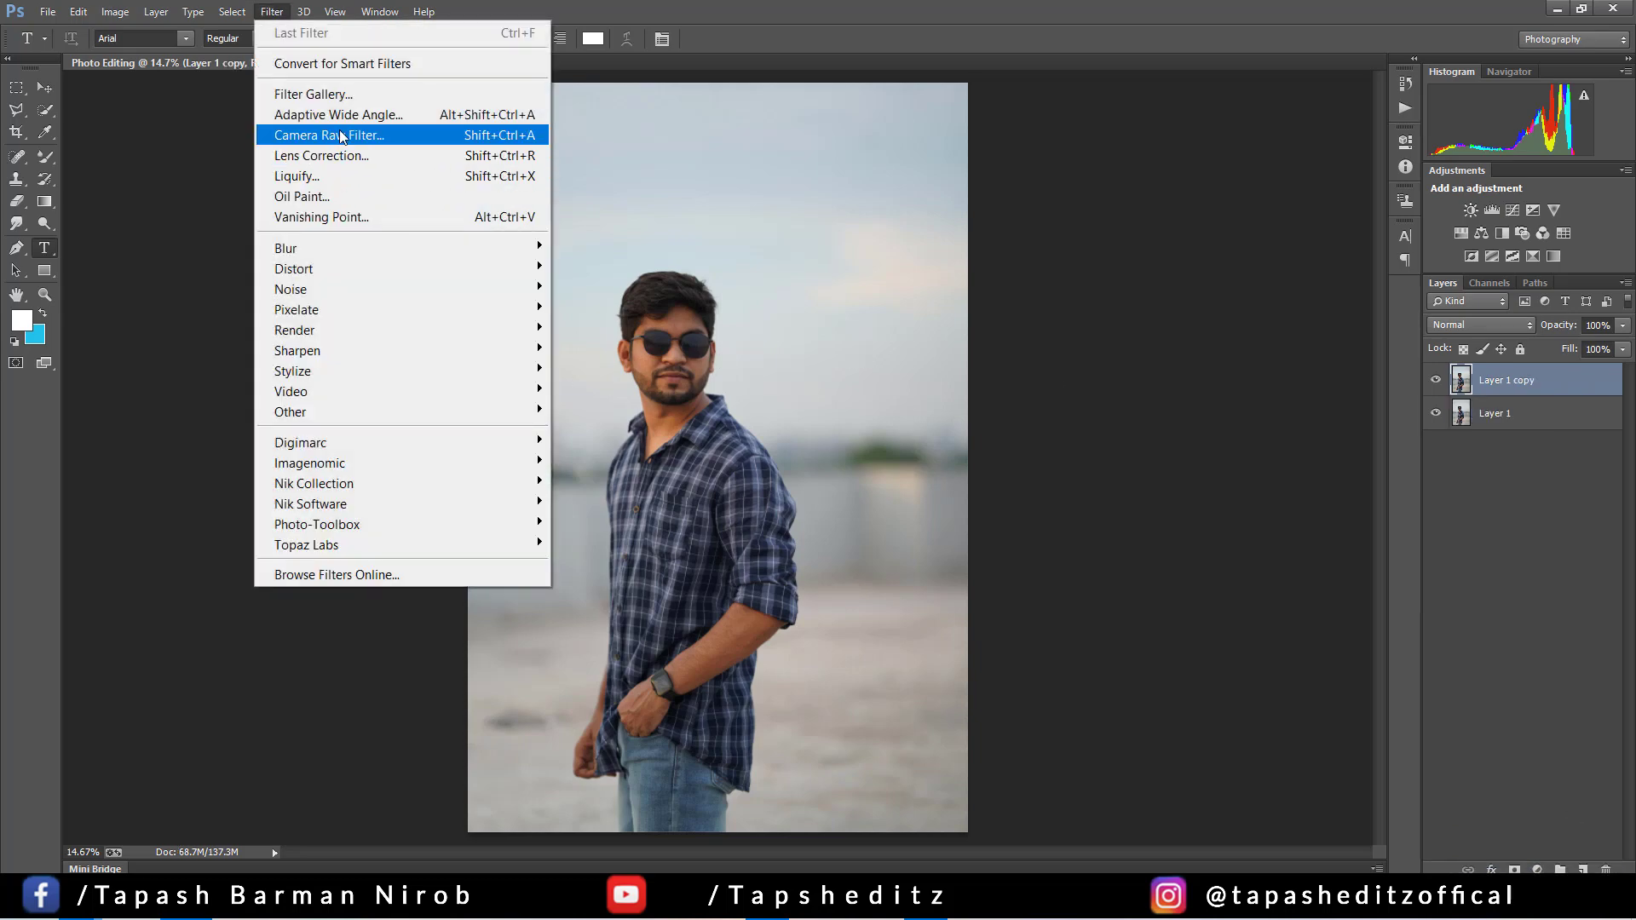
click(341, 135)
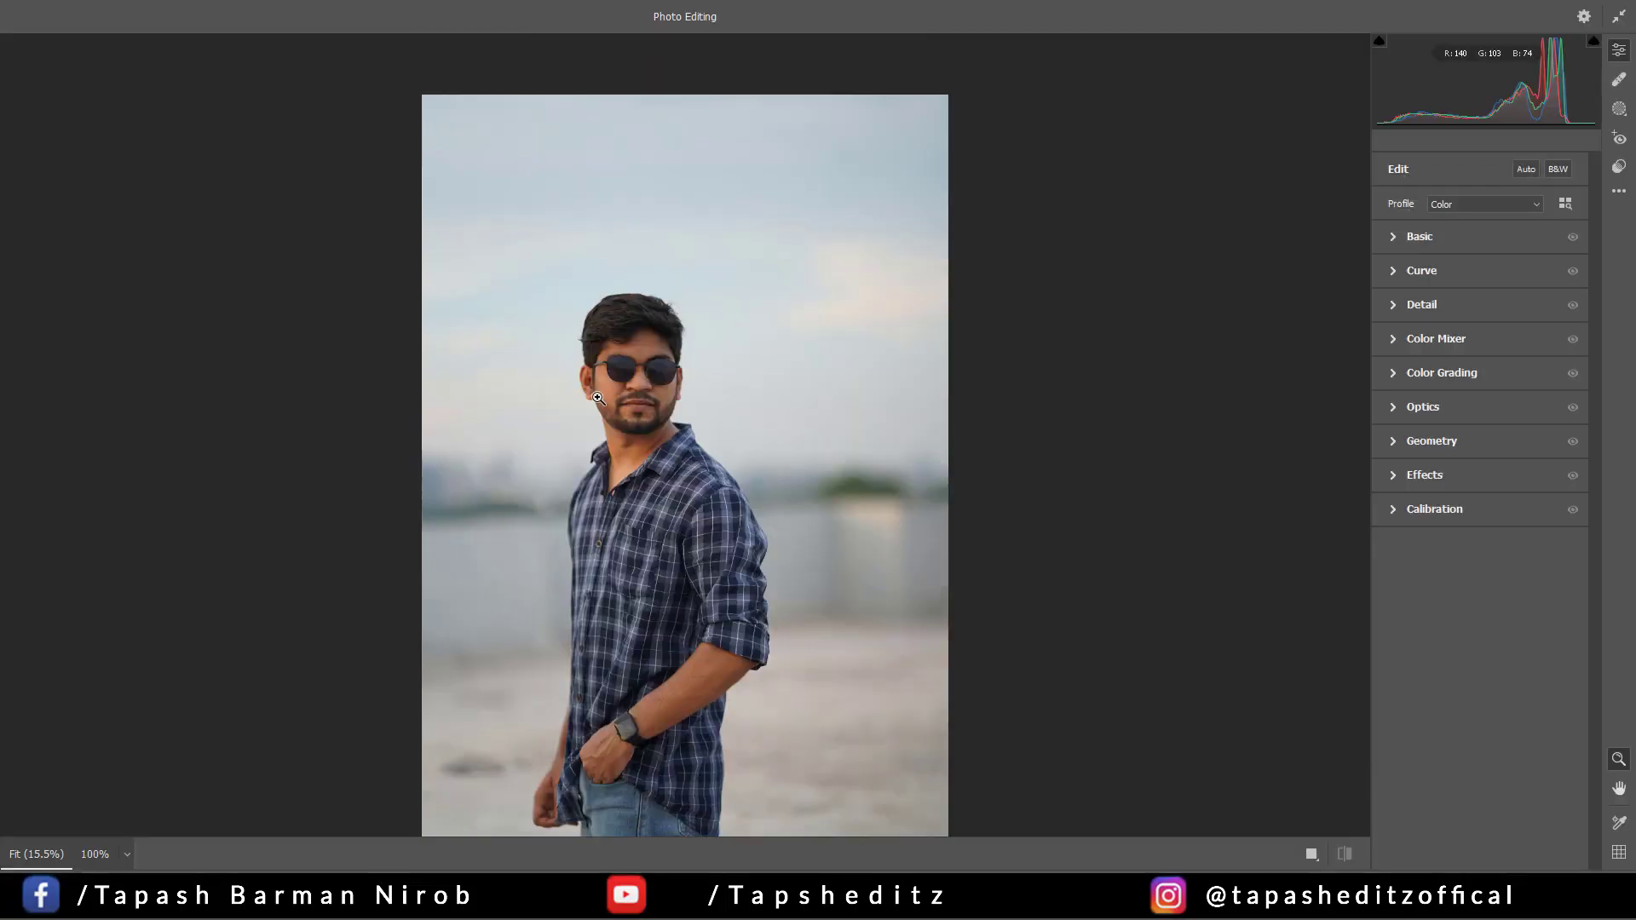
click(641, 355)
right_click(642, 355)
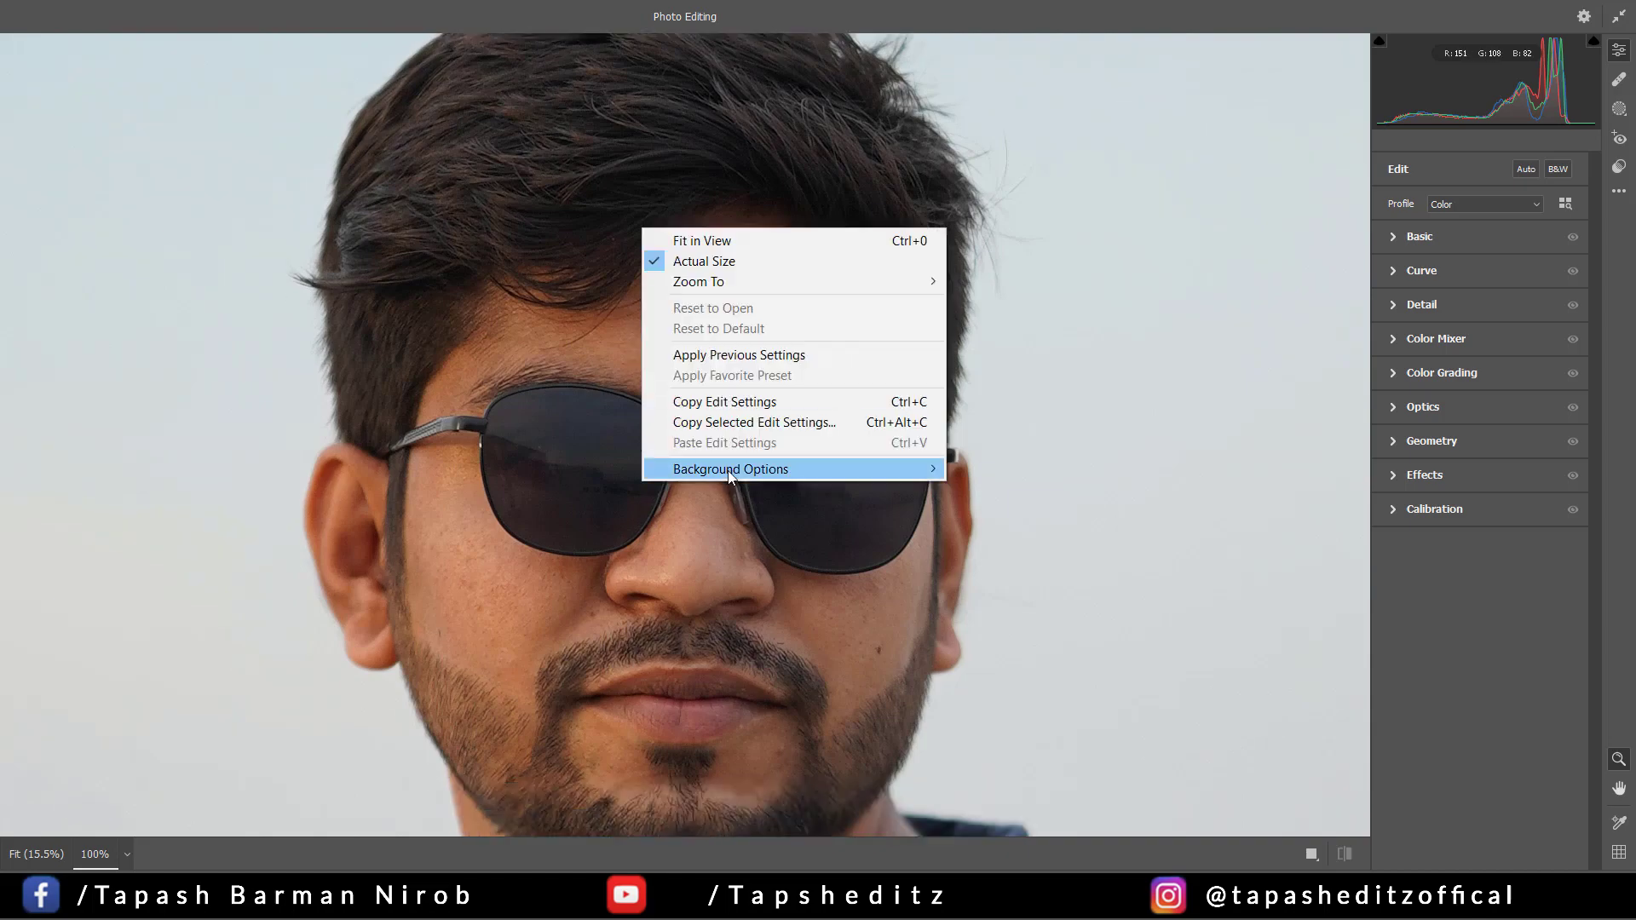
click(613, 395)
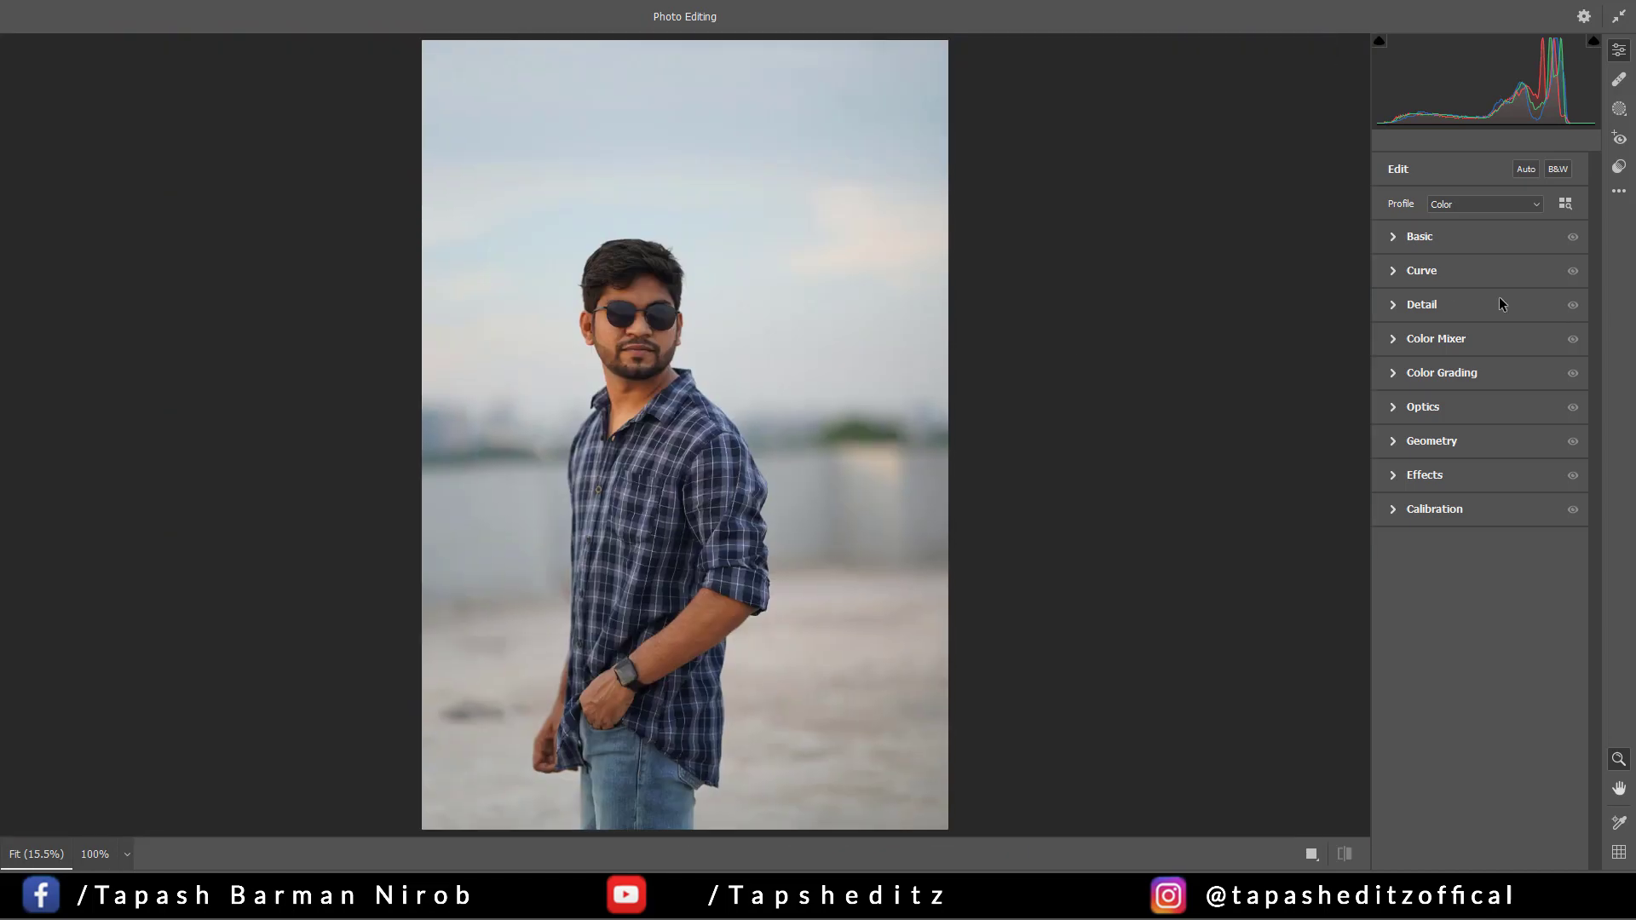
Step: Raise the Shadows to +43 in the Basic adjustments and check the effect on the face
click(1392, 238)
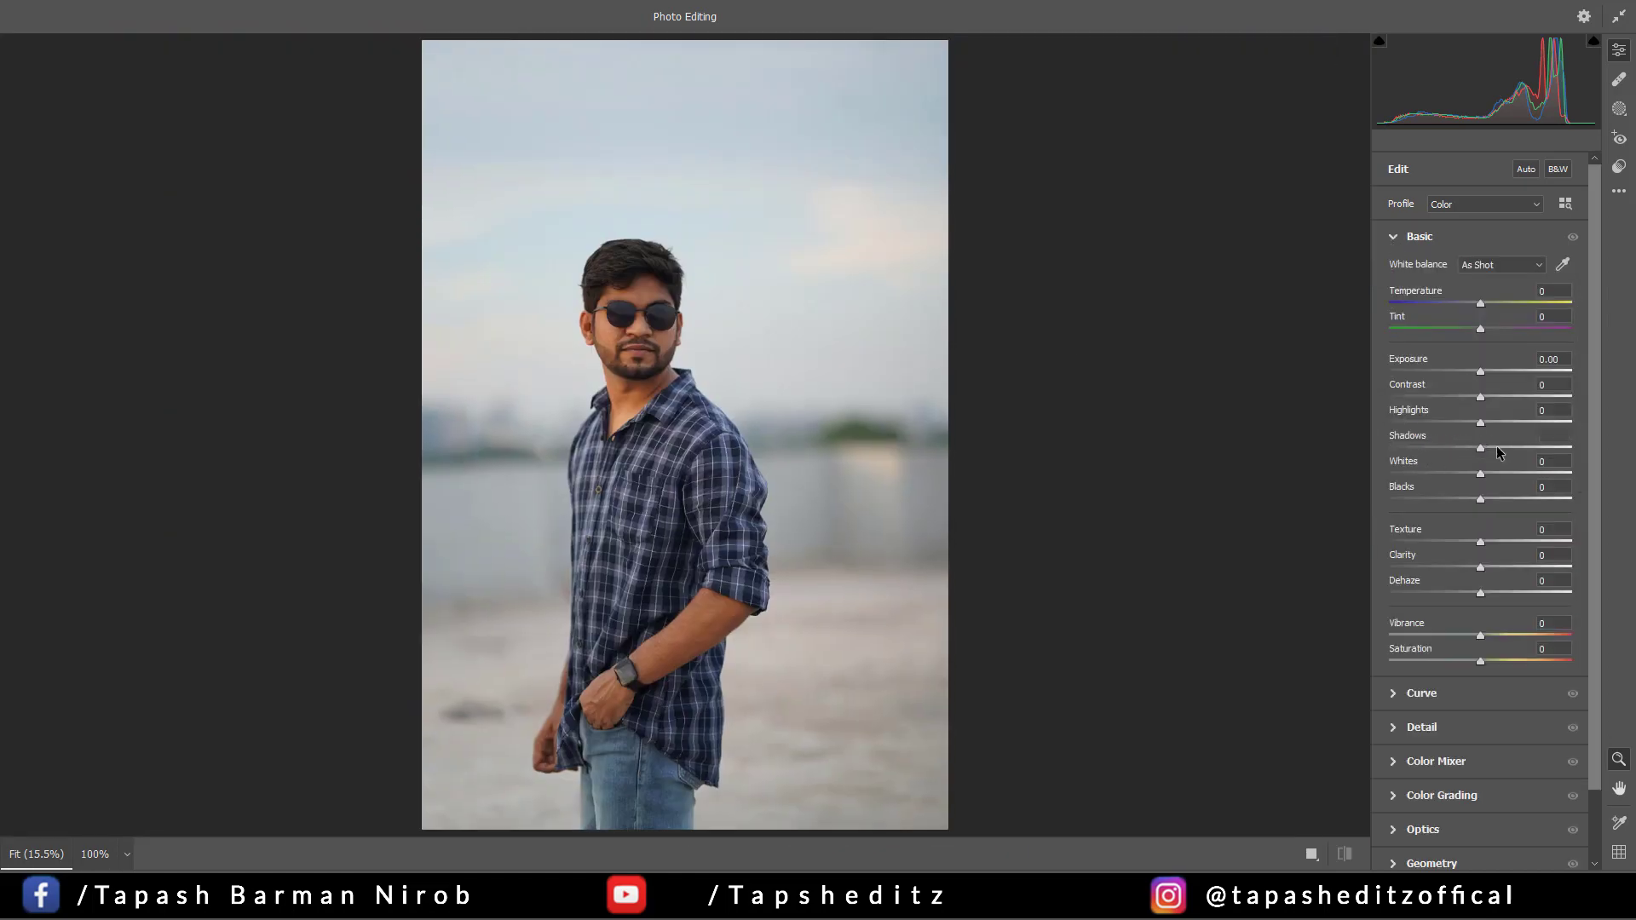
drag(1499, 451, 1519, 449)
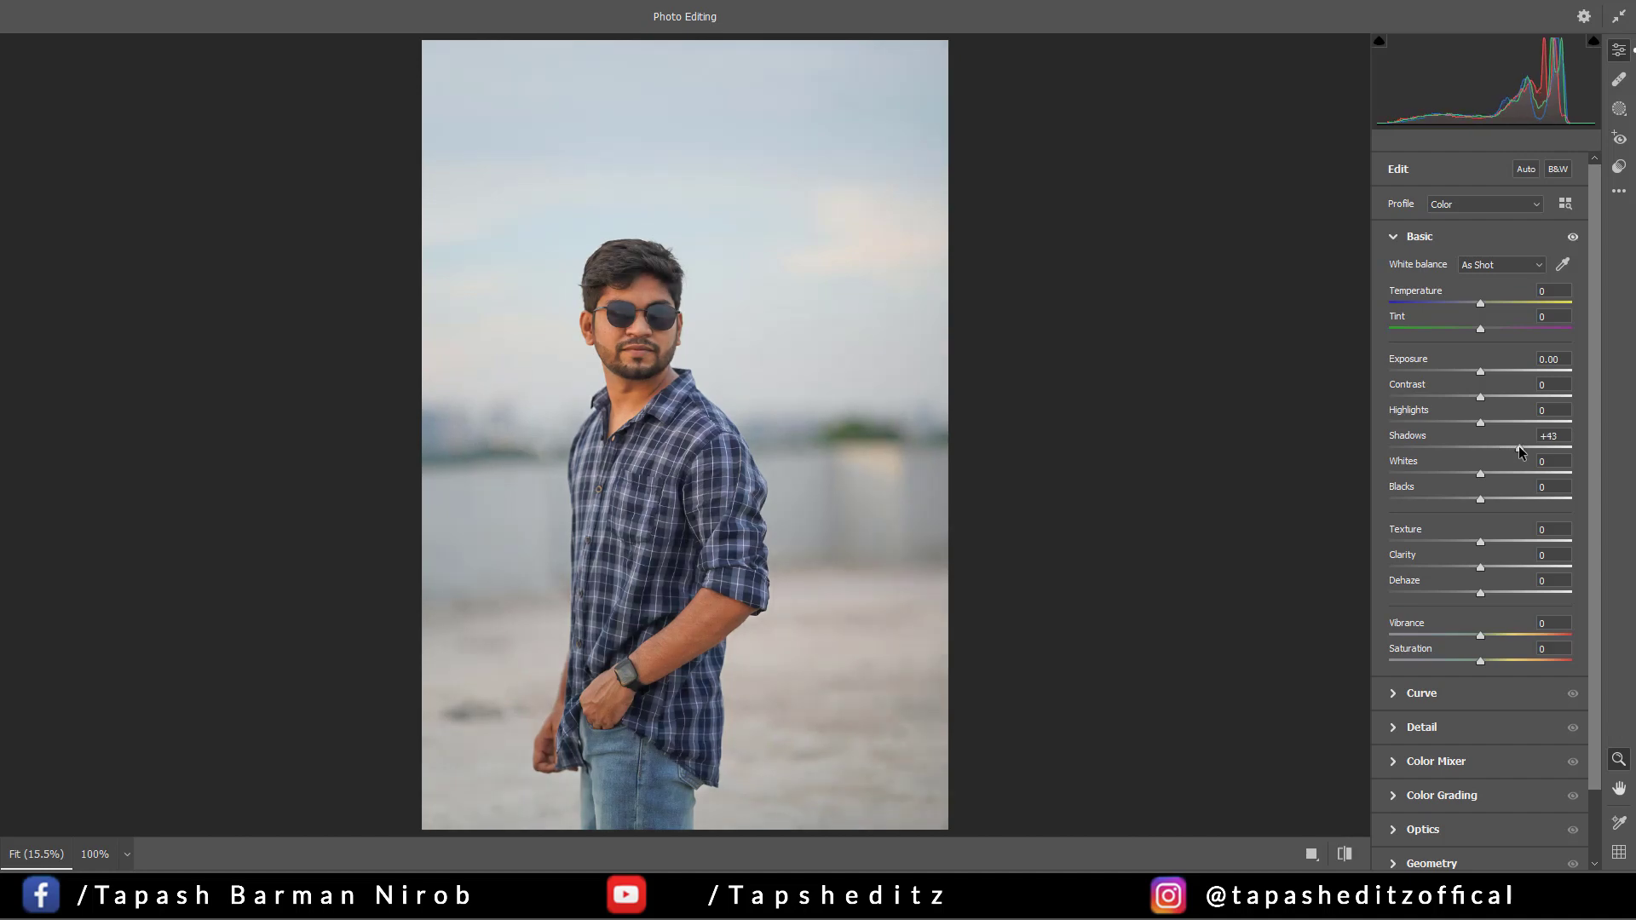
click(653, 328)
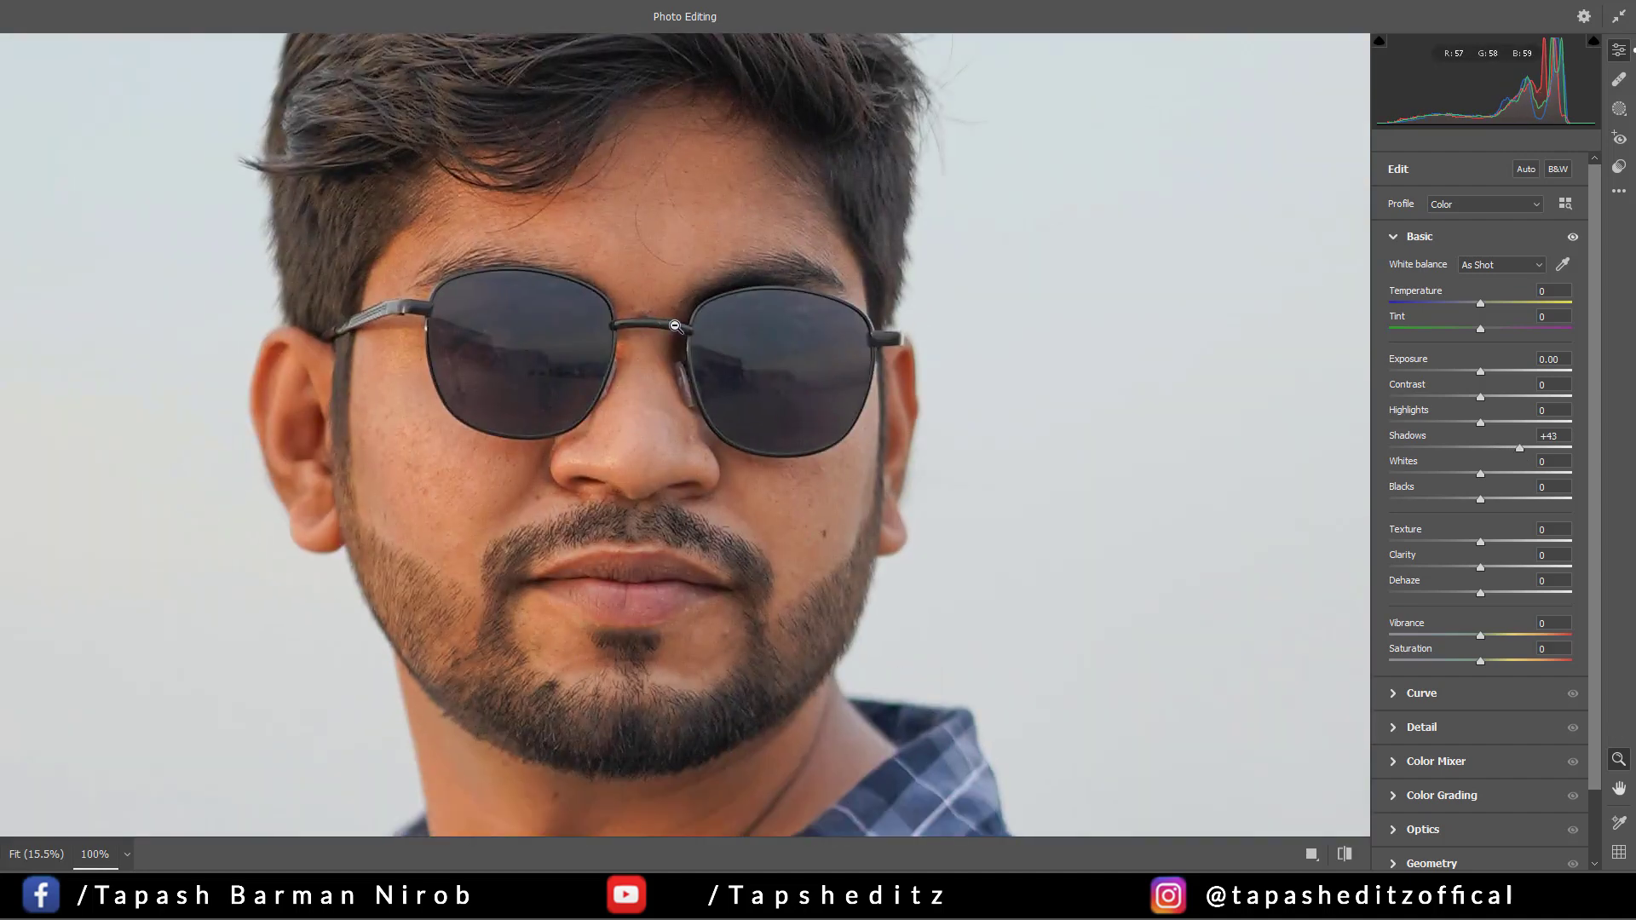
click(1226, 430)
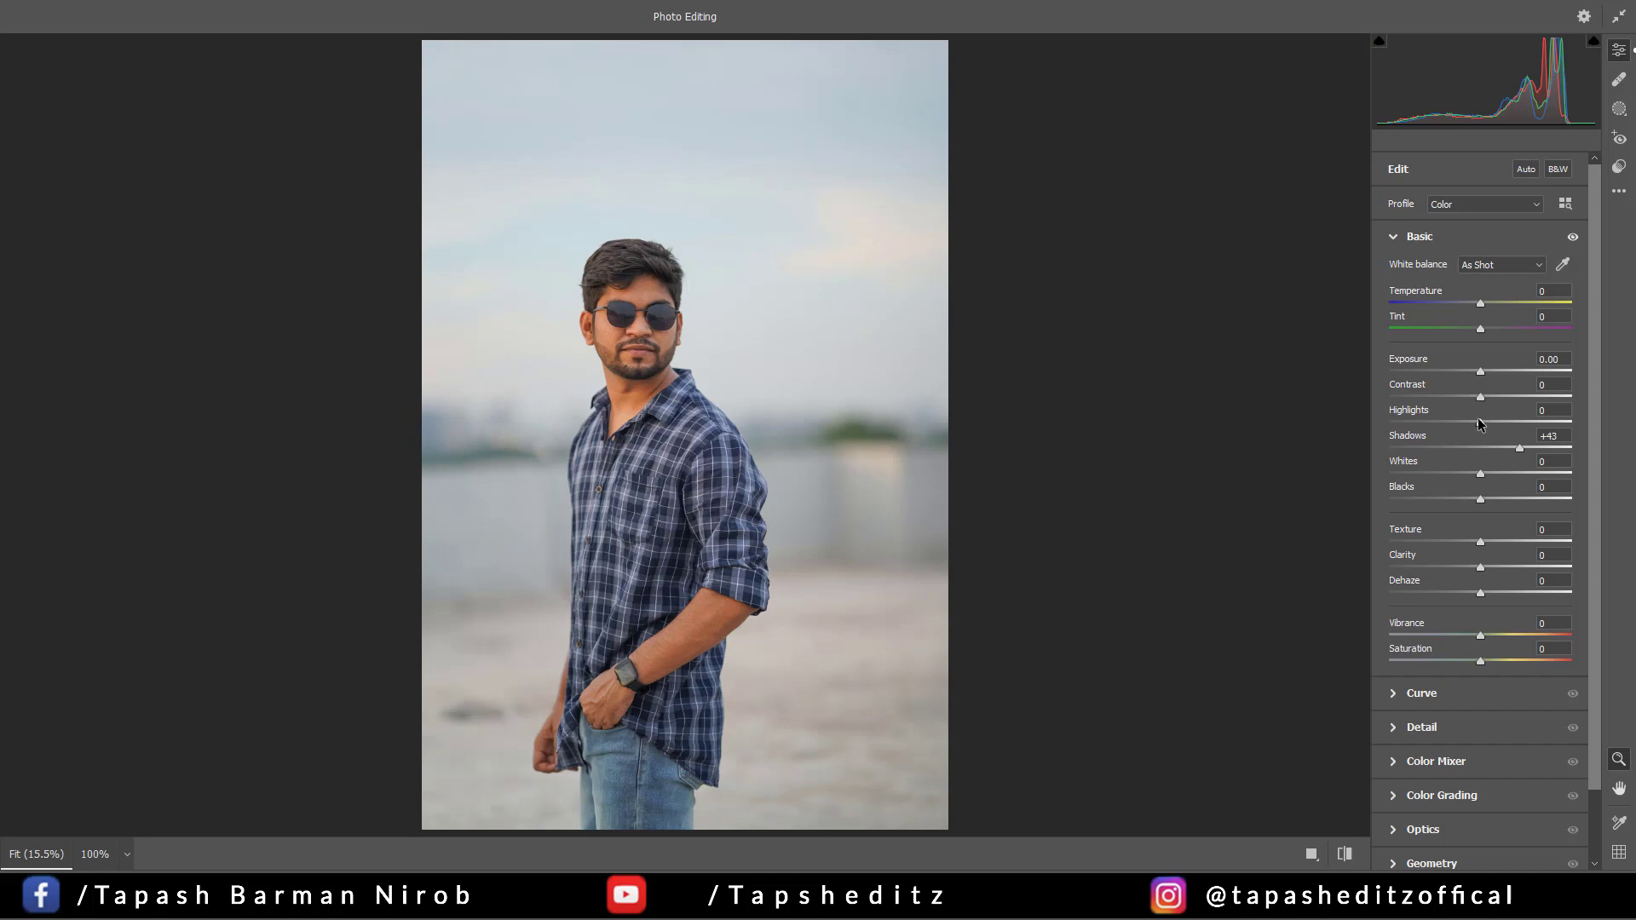
Step: Set Highlights to -80, Exposure to -0.15 and Whites to -17 in the Basic adjustments
drag(1480, 422, 1406, 421)
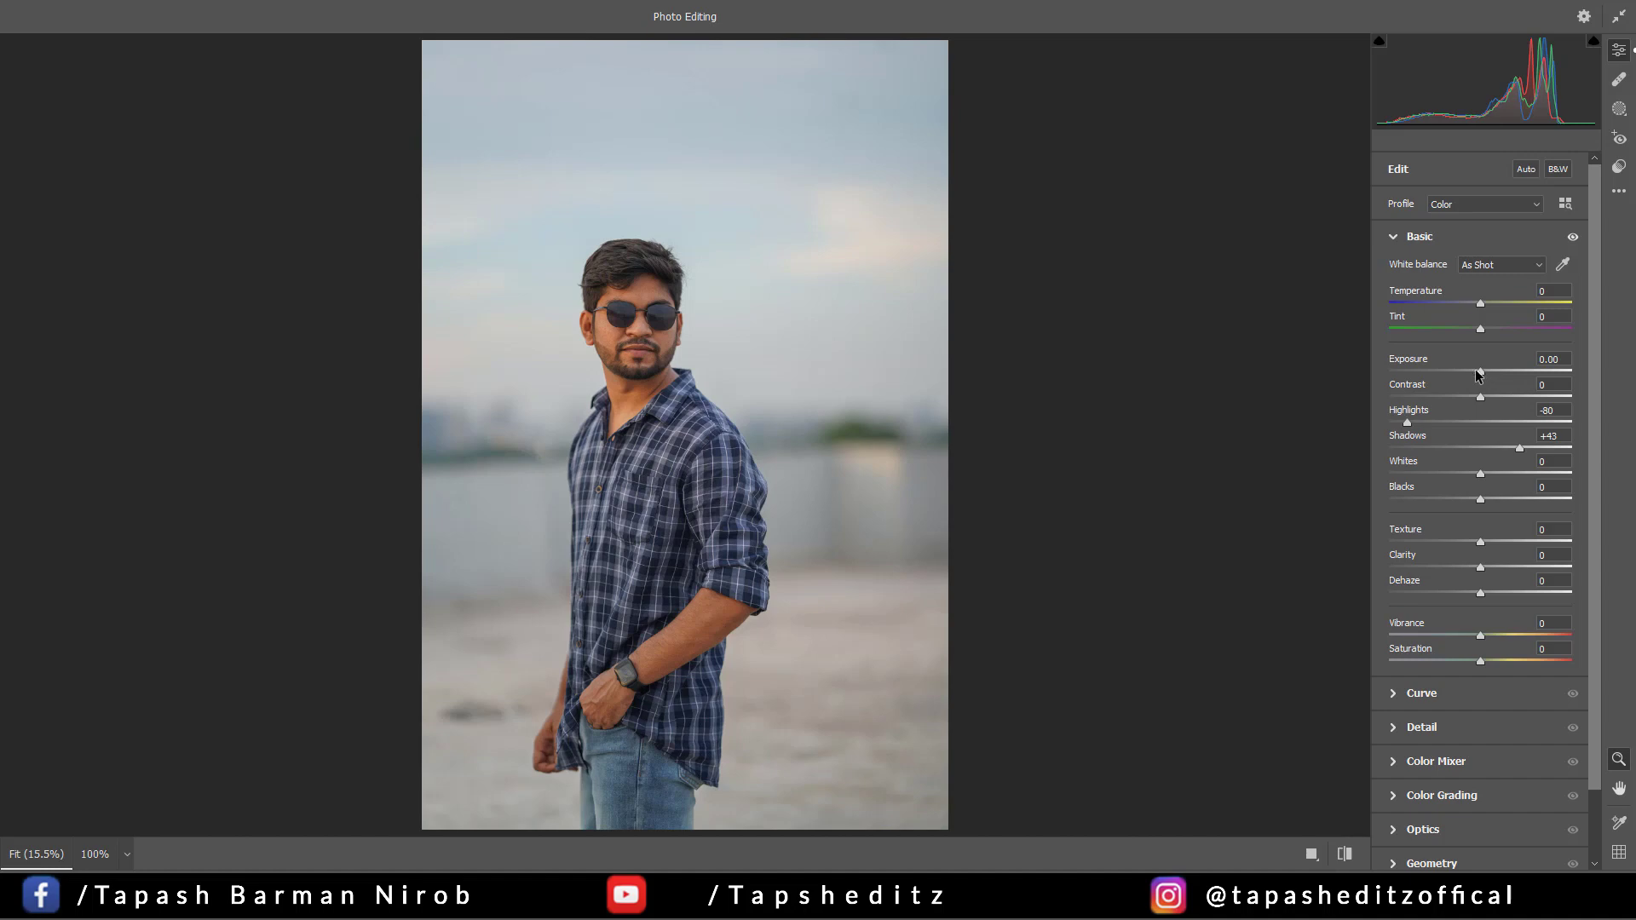
drag(1479, 371, 1480, 372)
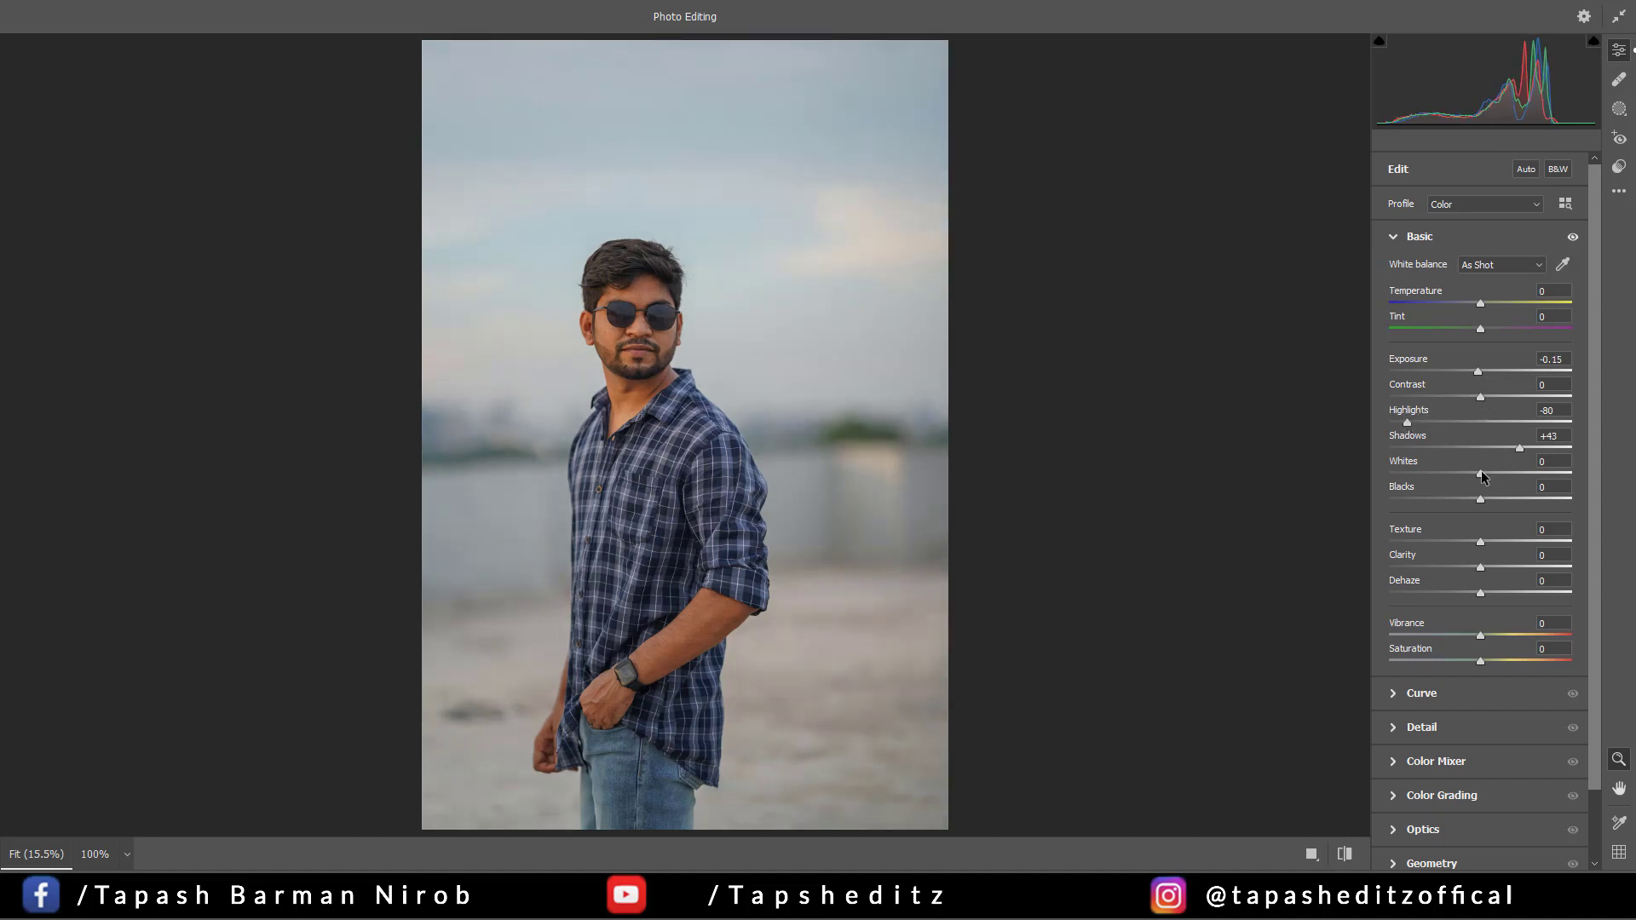
mouse_move(1480, 473)
mouse_down()
mouse_move(1419, 474)
mouse_move(1466, 473)
mouse_up()
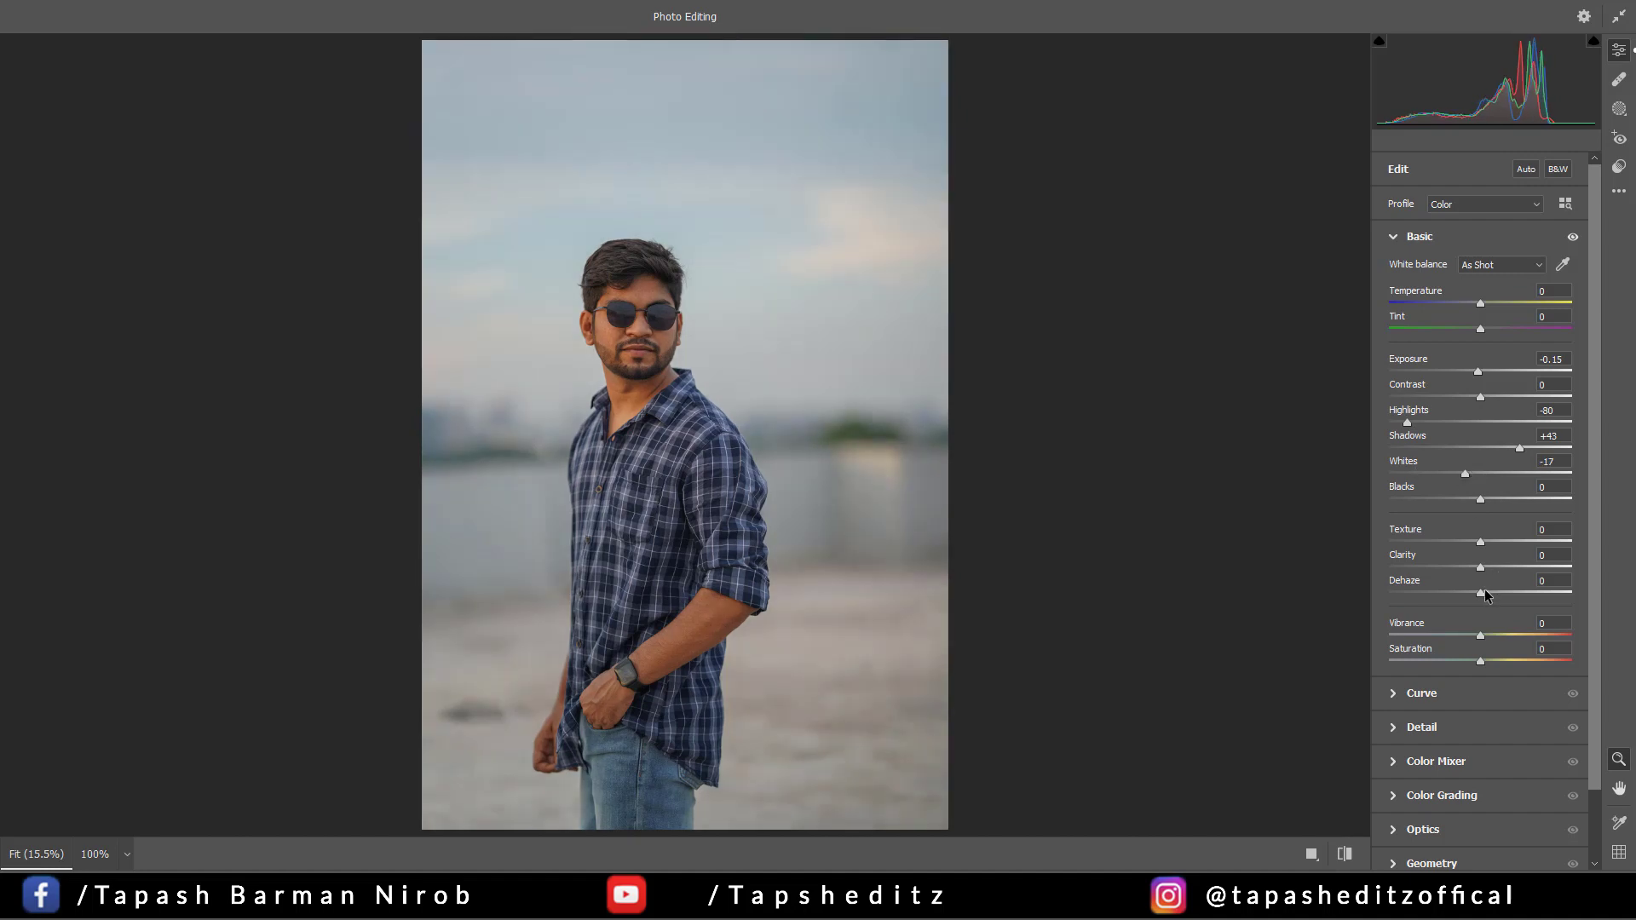
Step: Set Dehaze to +4 and Contrast to -30, check the face, and apply the Camera Raw adjustments
drag(1482, 595, 1486, 596)
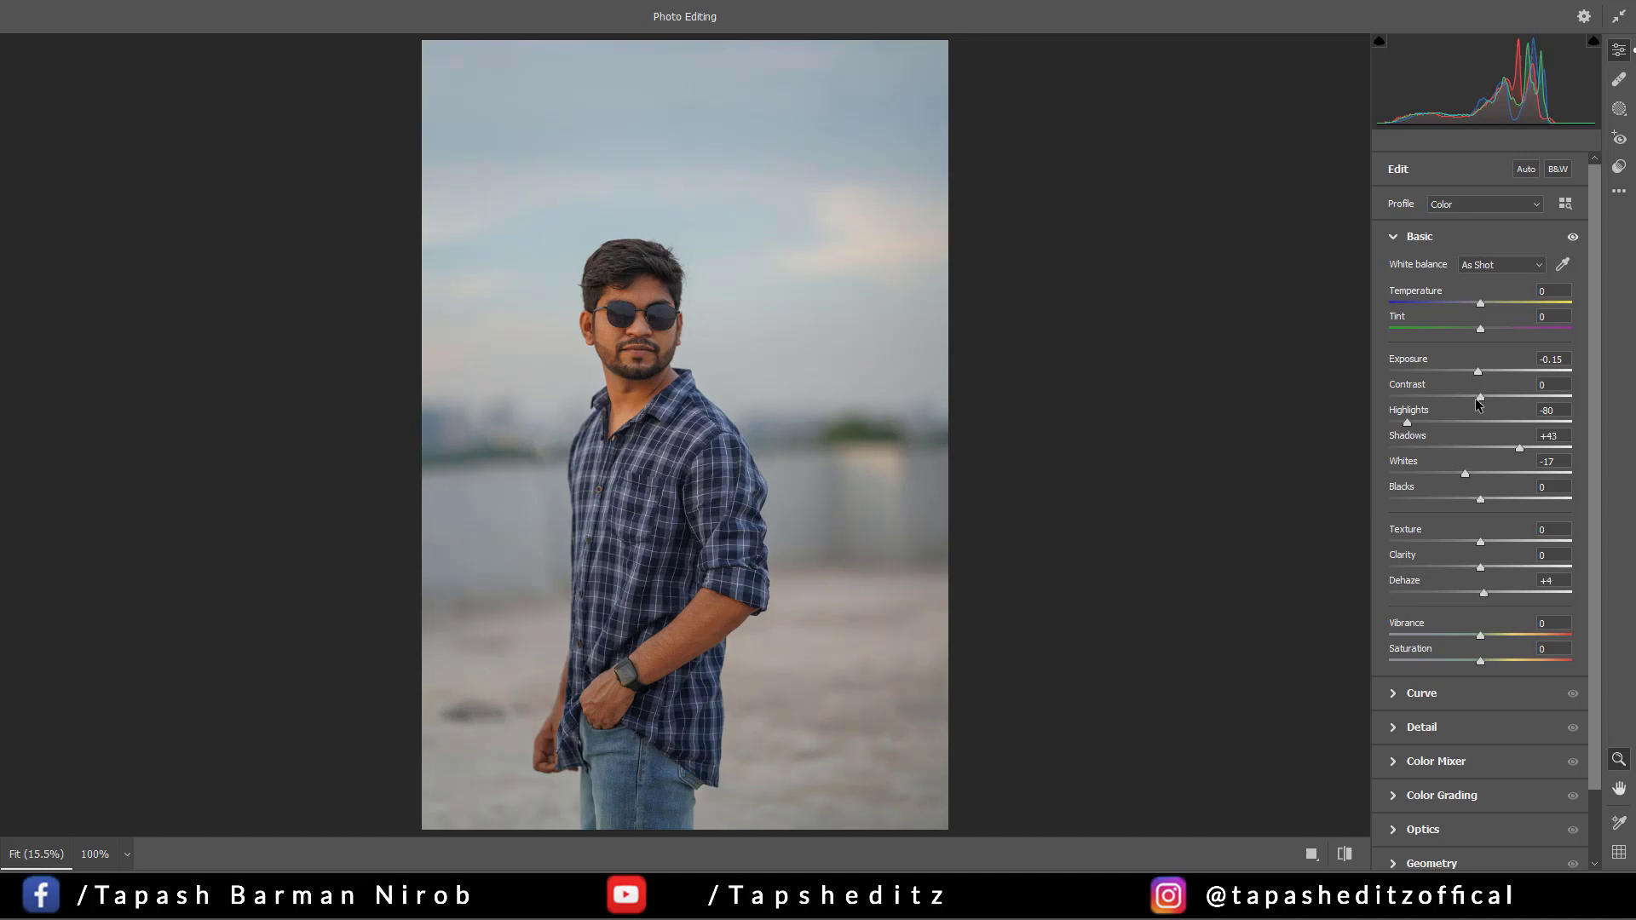
drag(1475, 397, 1450, 395)
click(643, 314)
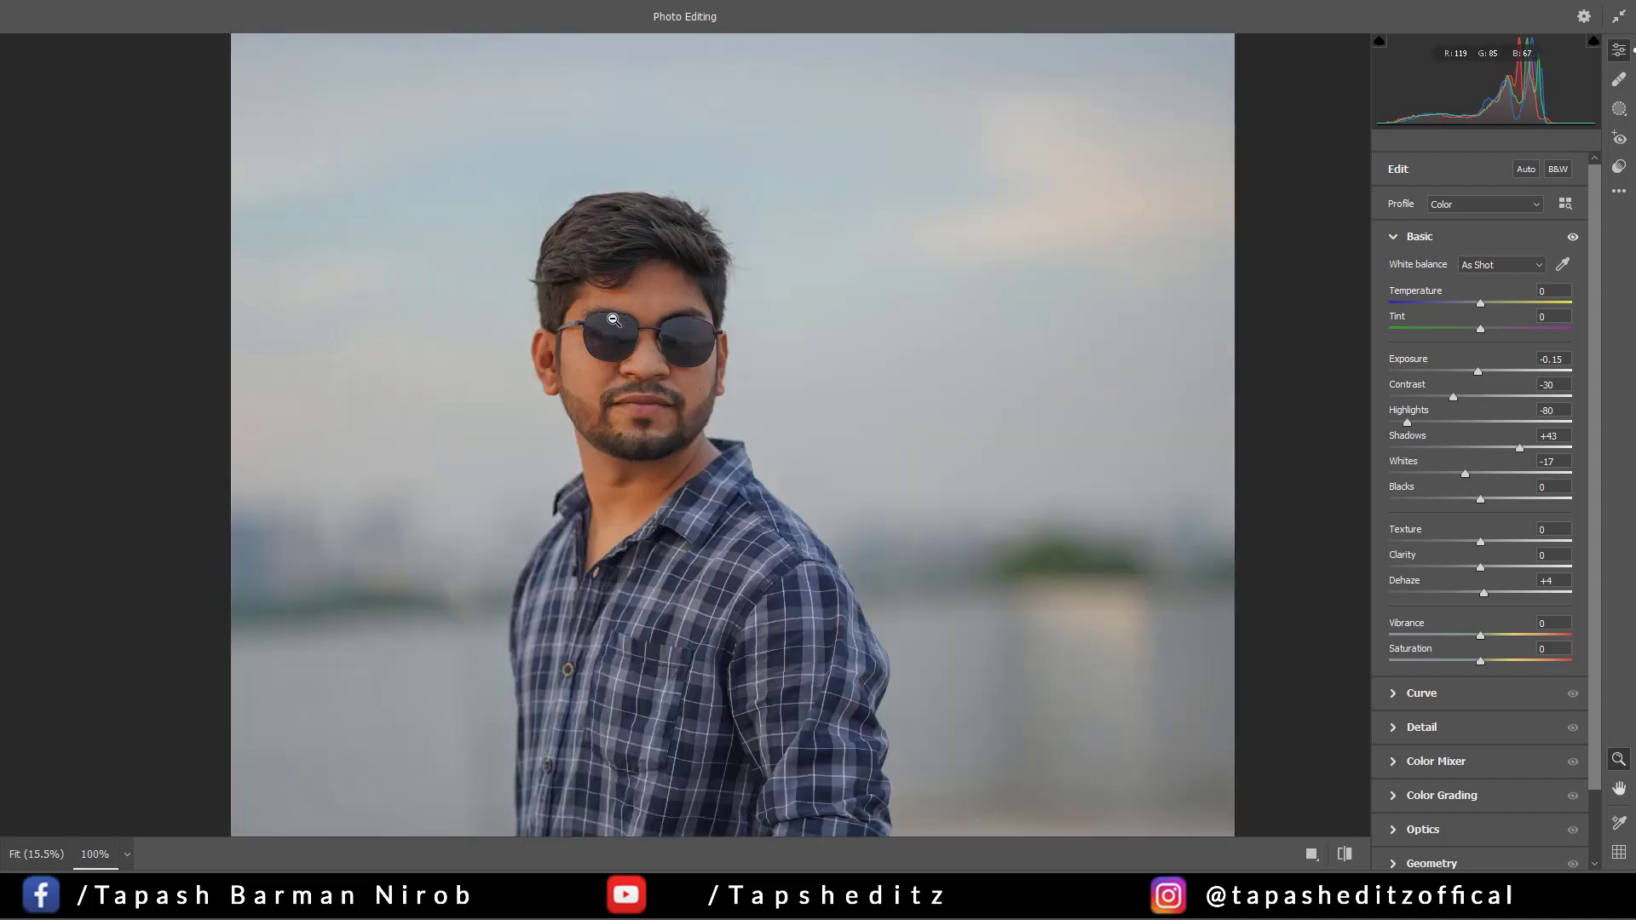
click(613, 320)
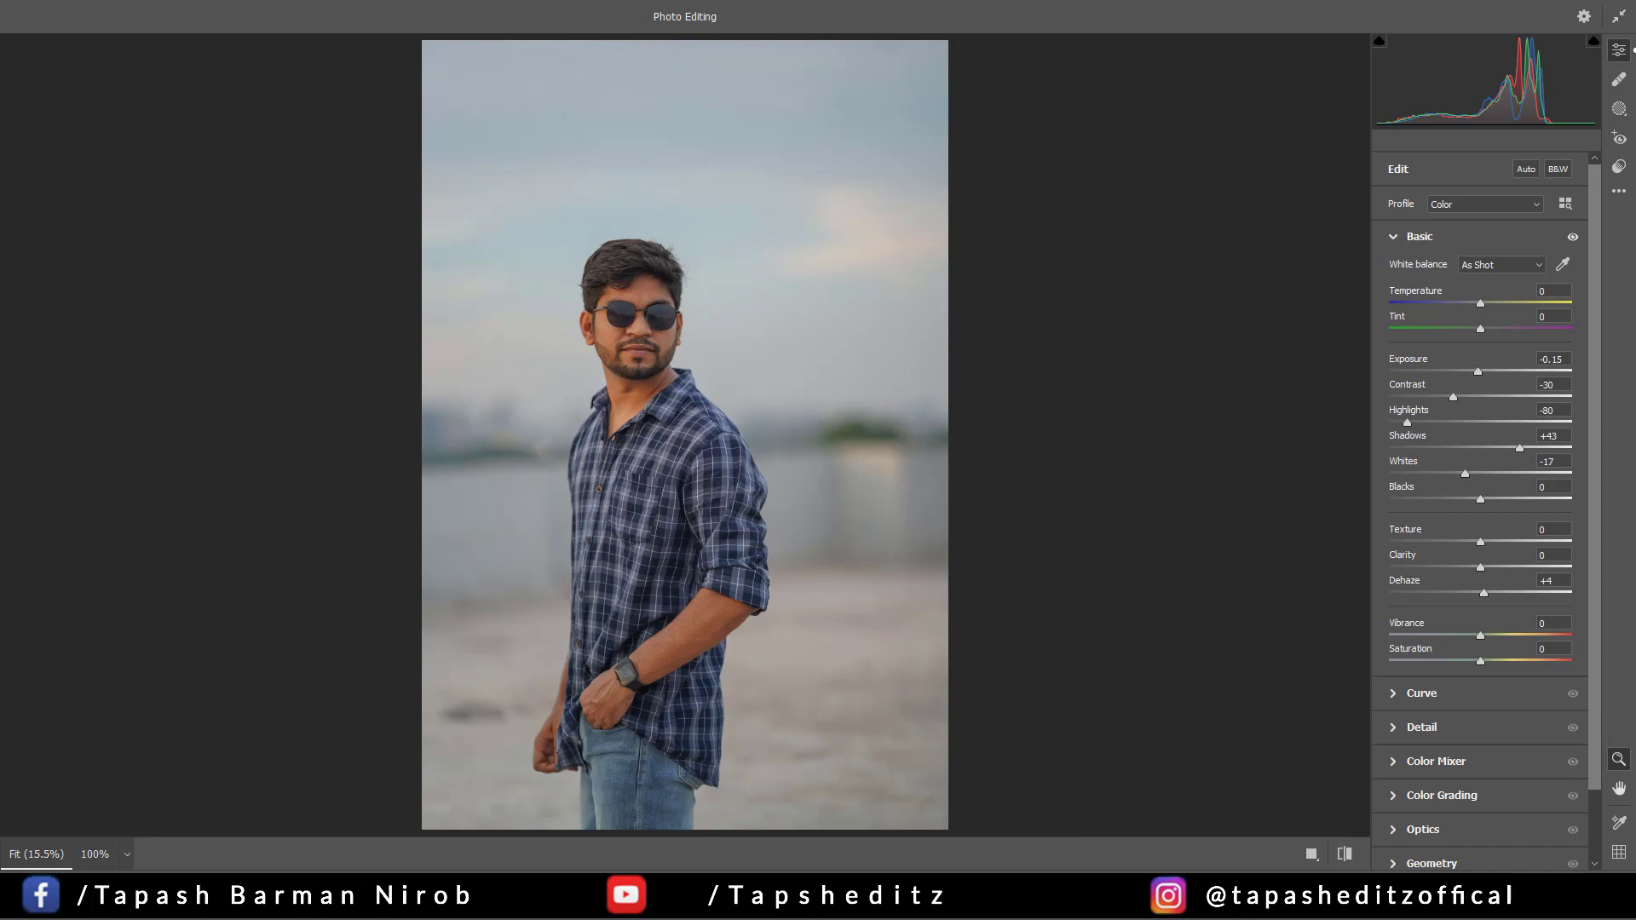
key(Return)
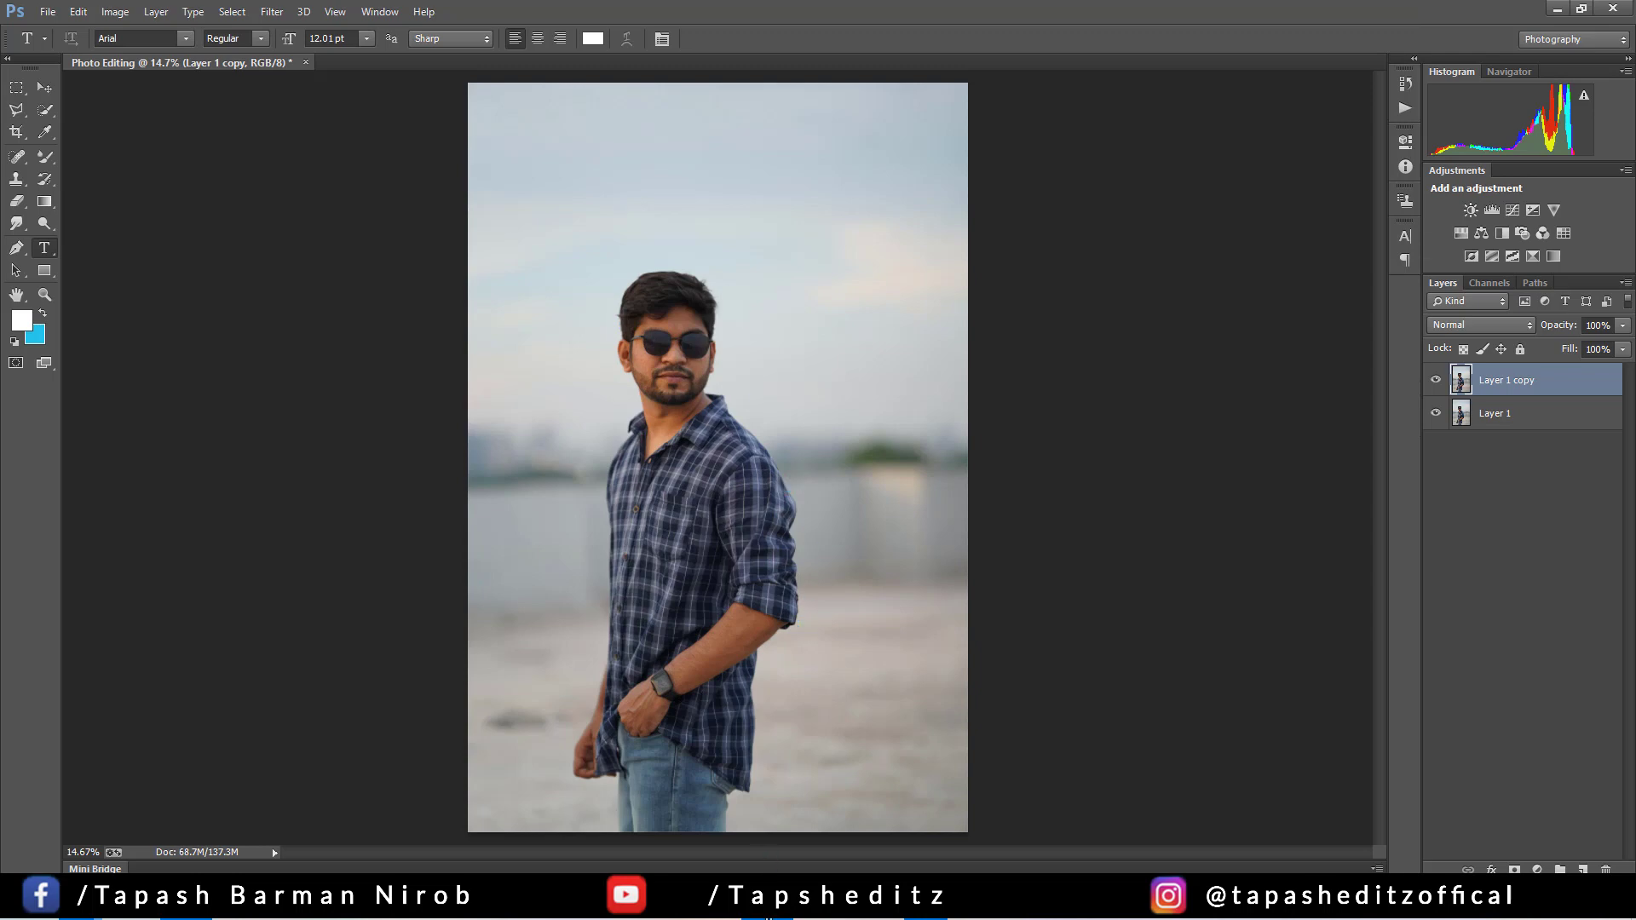
Step: Close the photo viewer window lying over the Photoshop document
drag(1361, 584, 742, 296)
scroll(938, 357, down, 5)
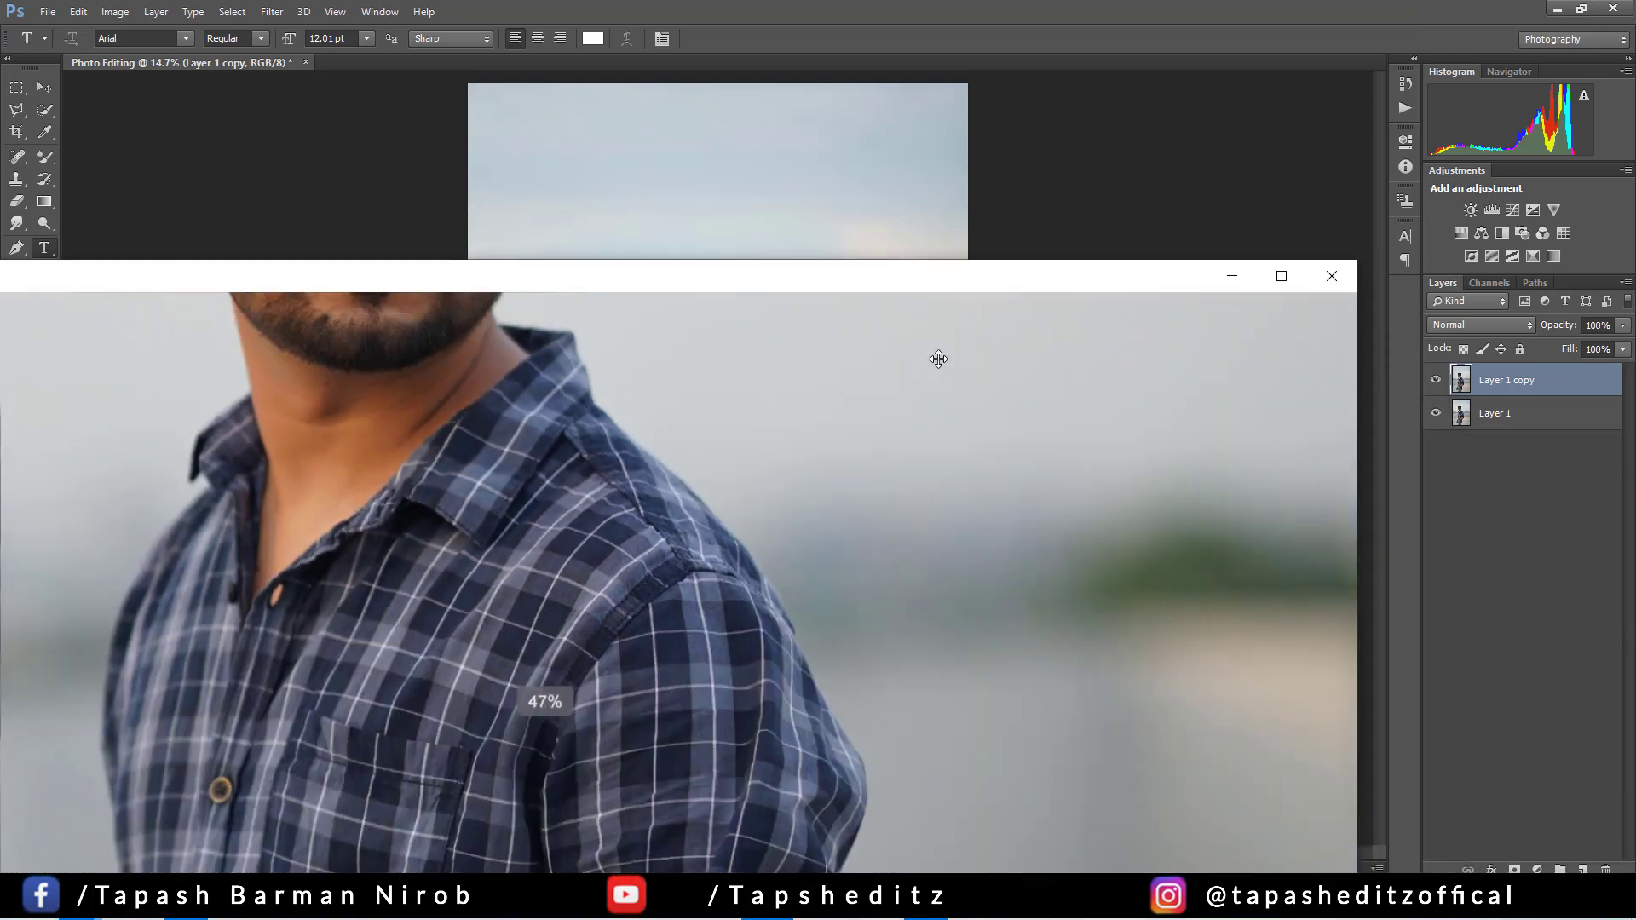
click(1338, 285)
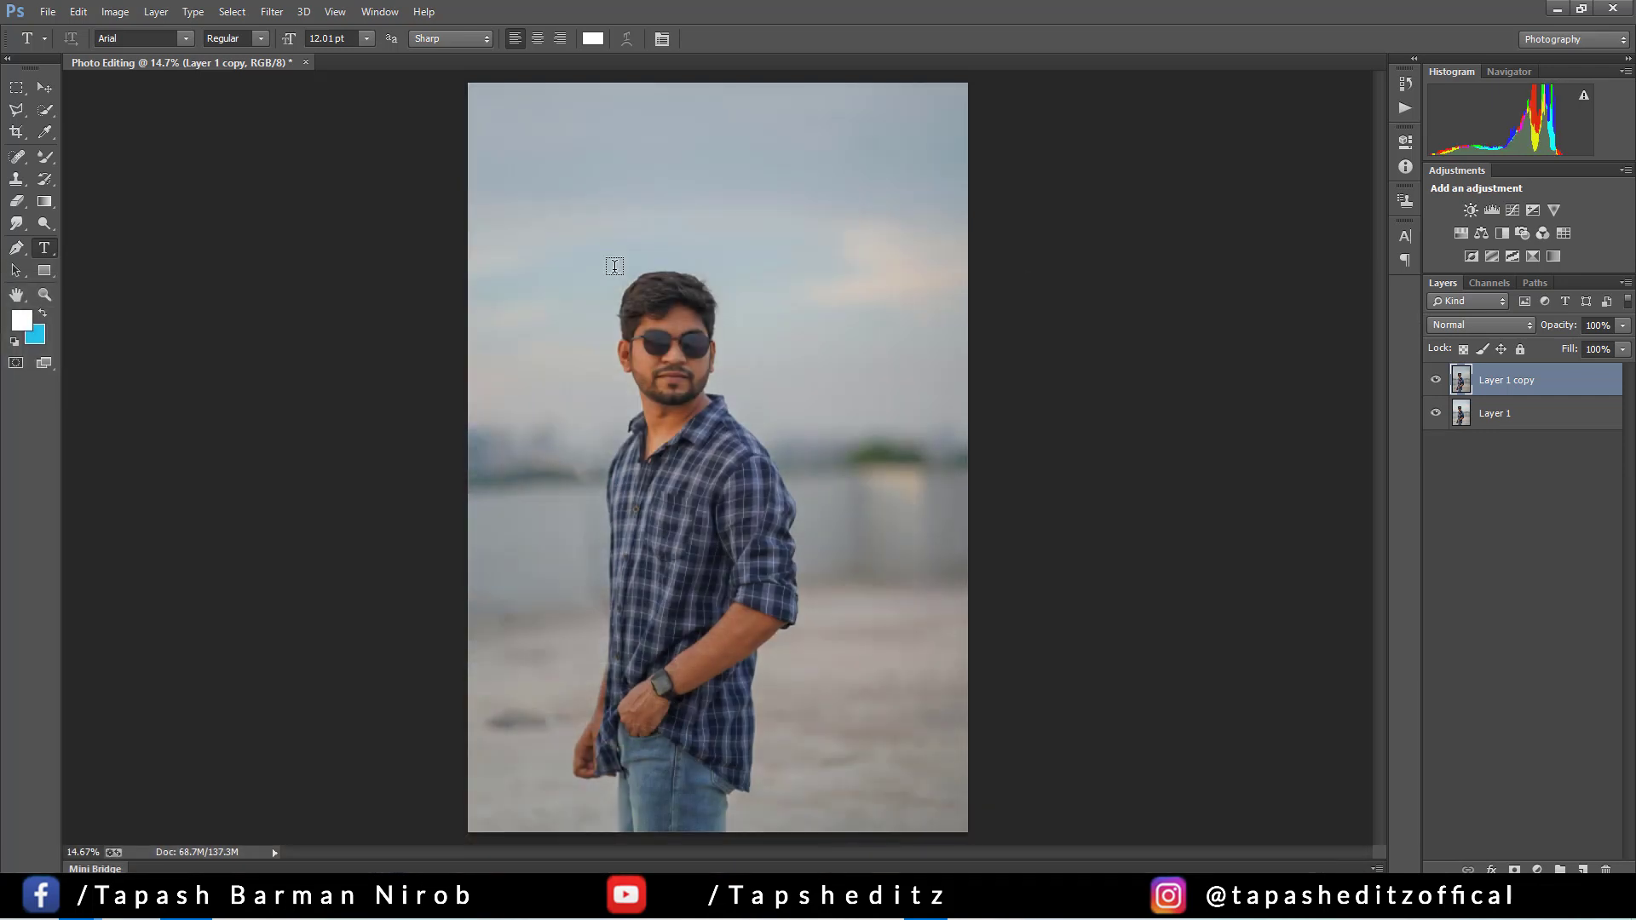
Step: Remove the dark mole on the cheek with the Spot Healing Brush on the Layer 1 copy
scroll(614, 266, down, 2)
scroll(617, 273, up, 3)
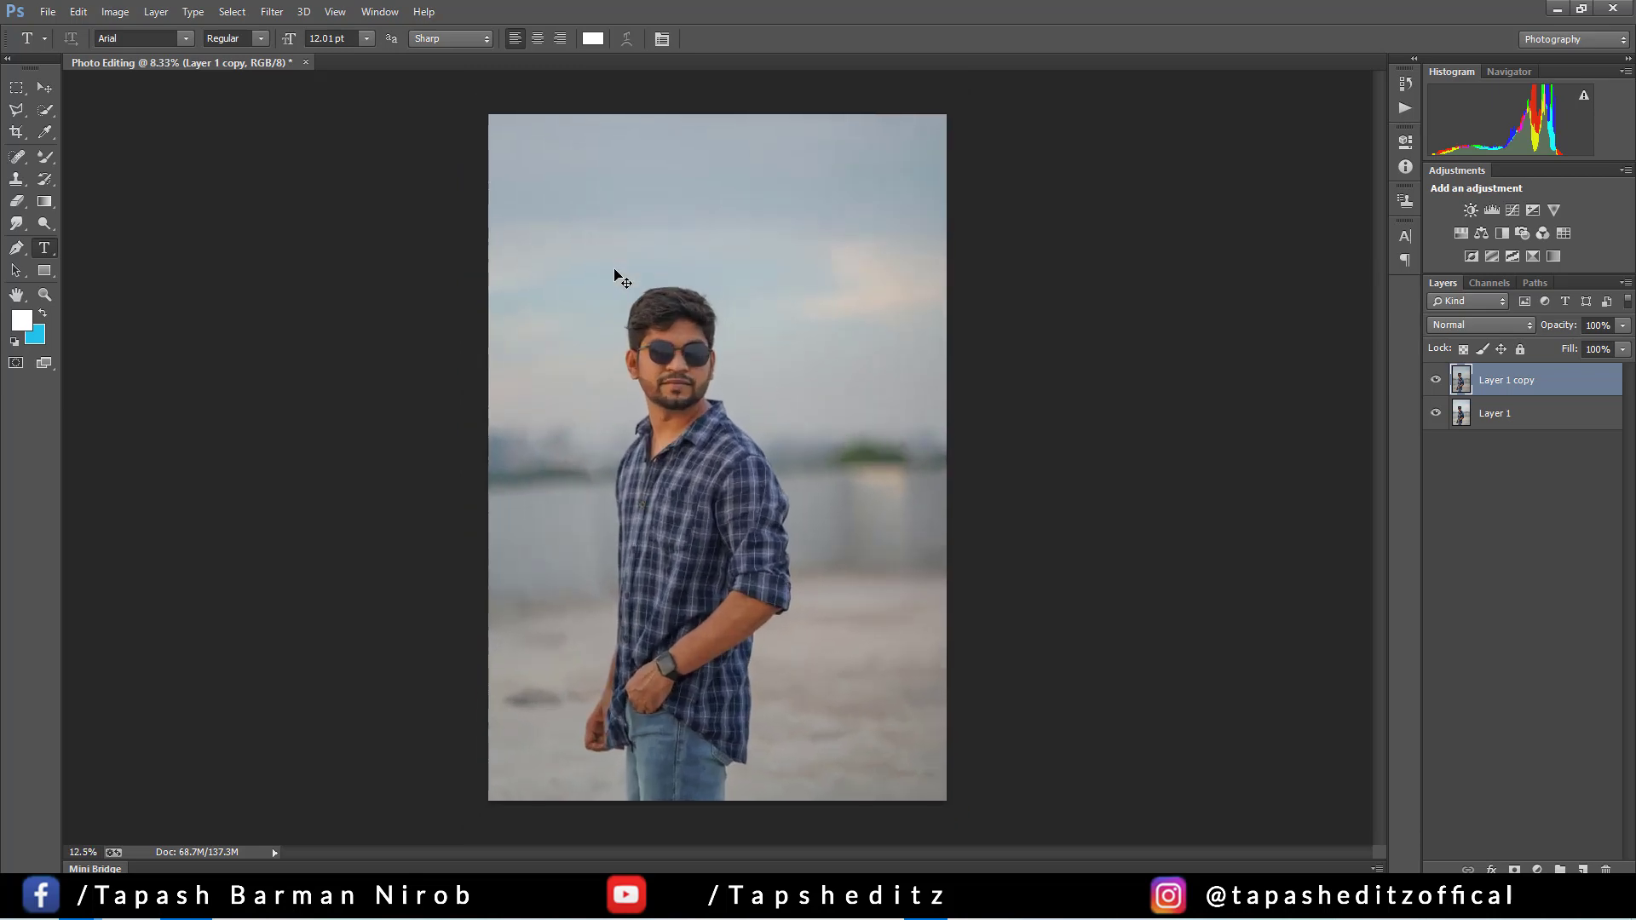
scroll(614, 271, up, 2)
scroll(612, 264, up, 3)
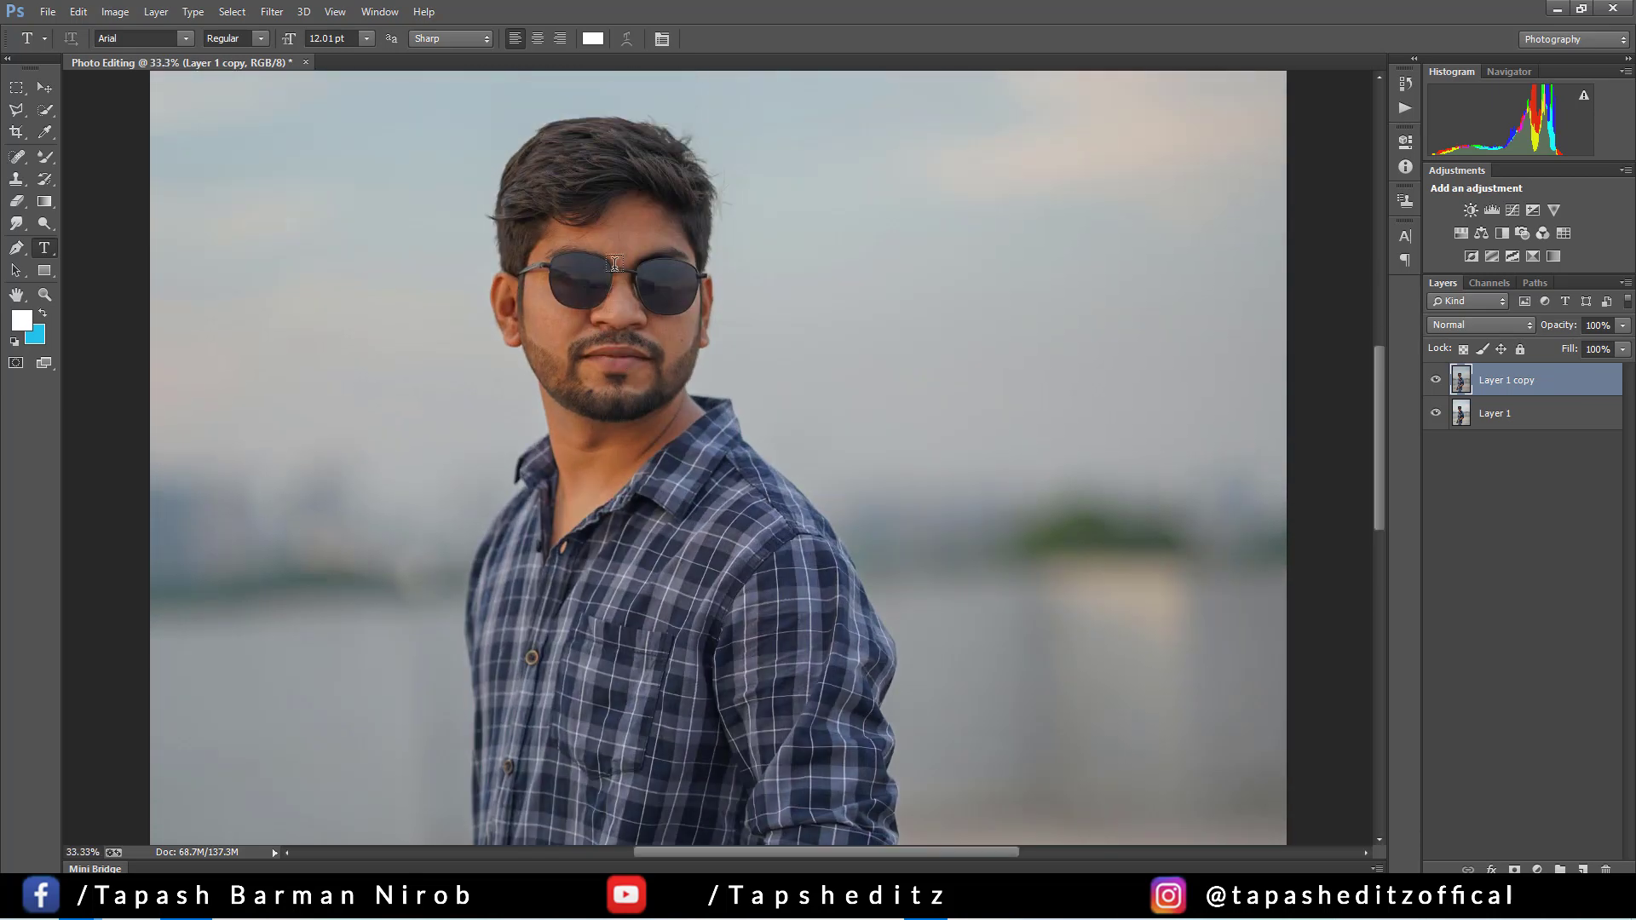
scroll(613, 263, up, 3)
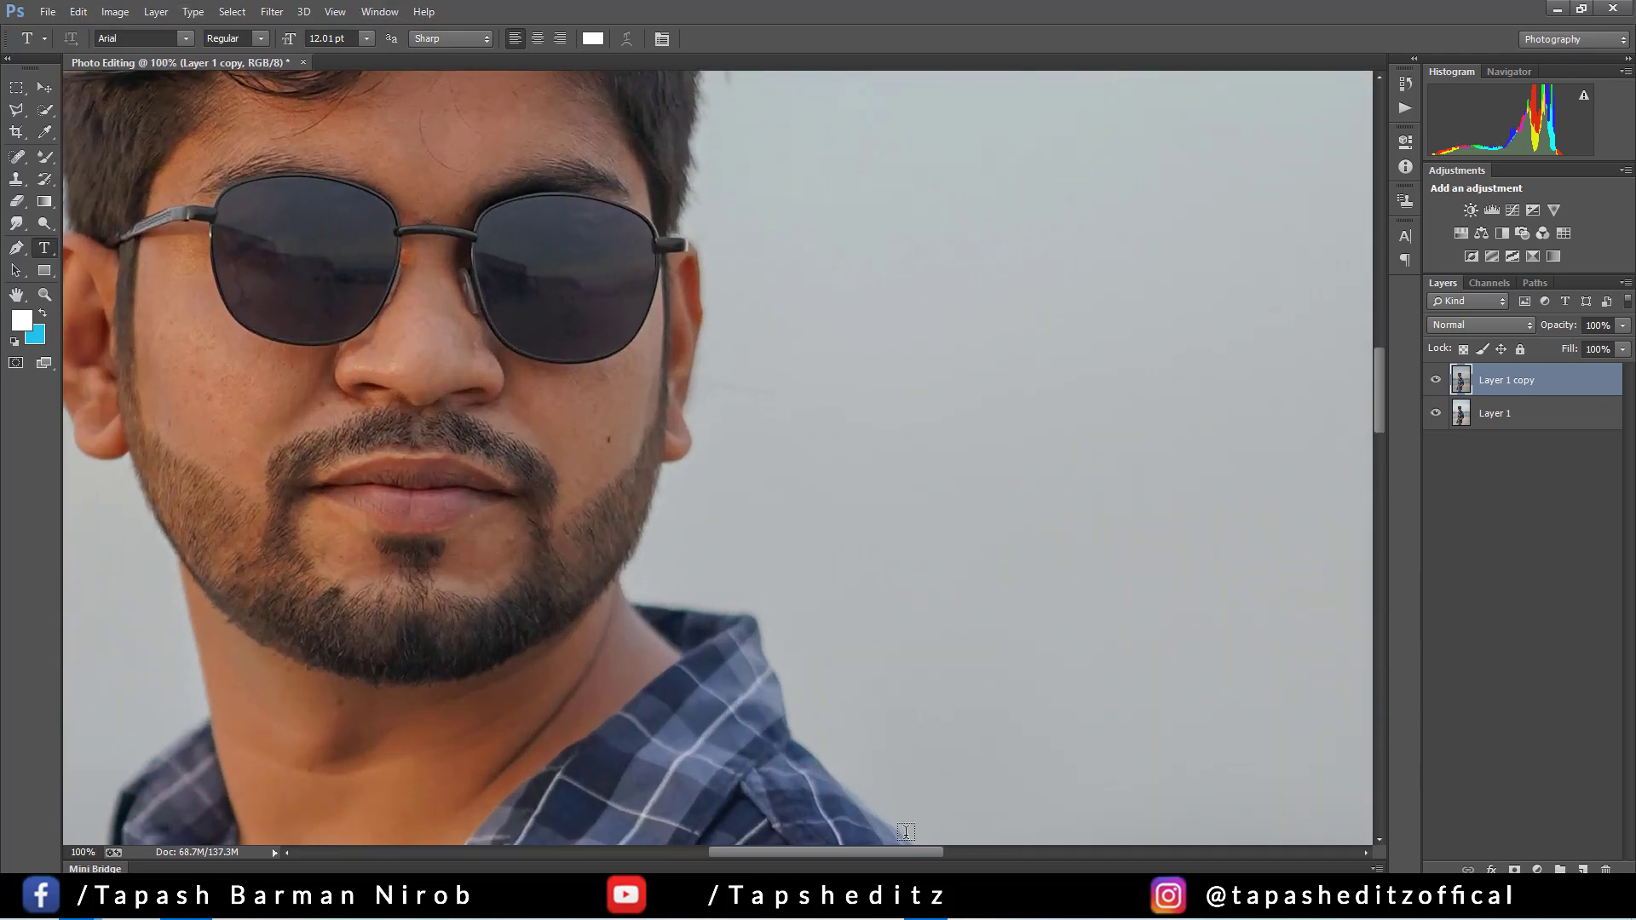
drag(892, 852, 833, 852)
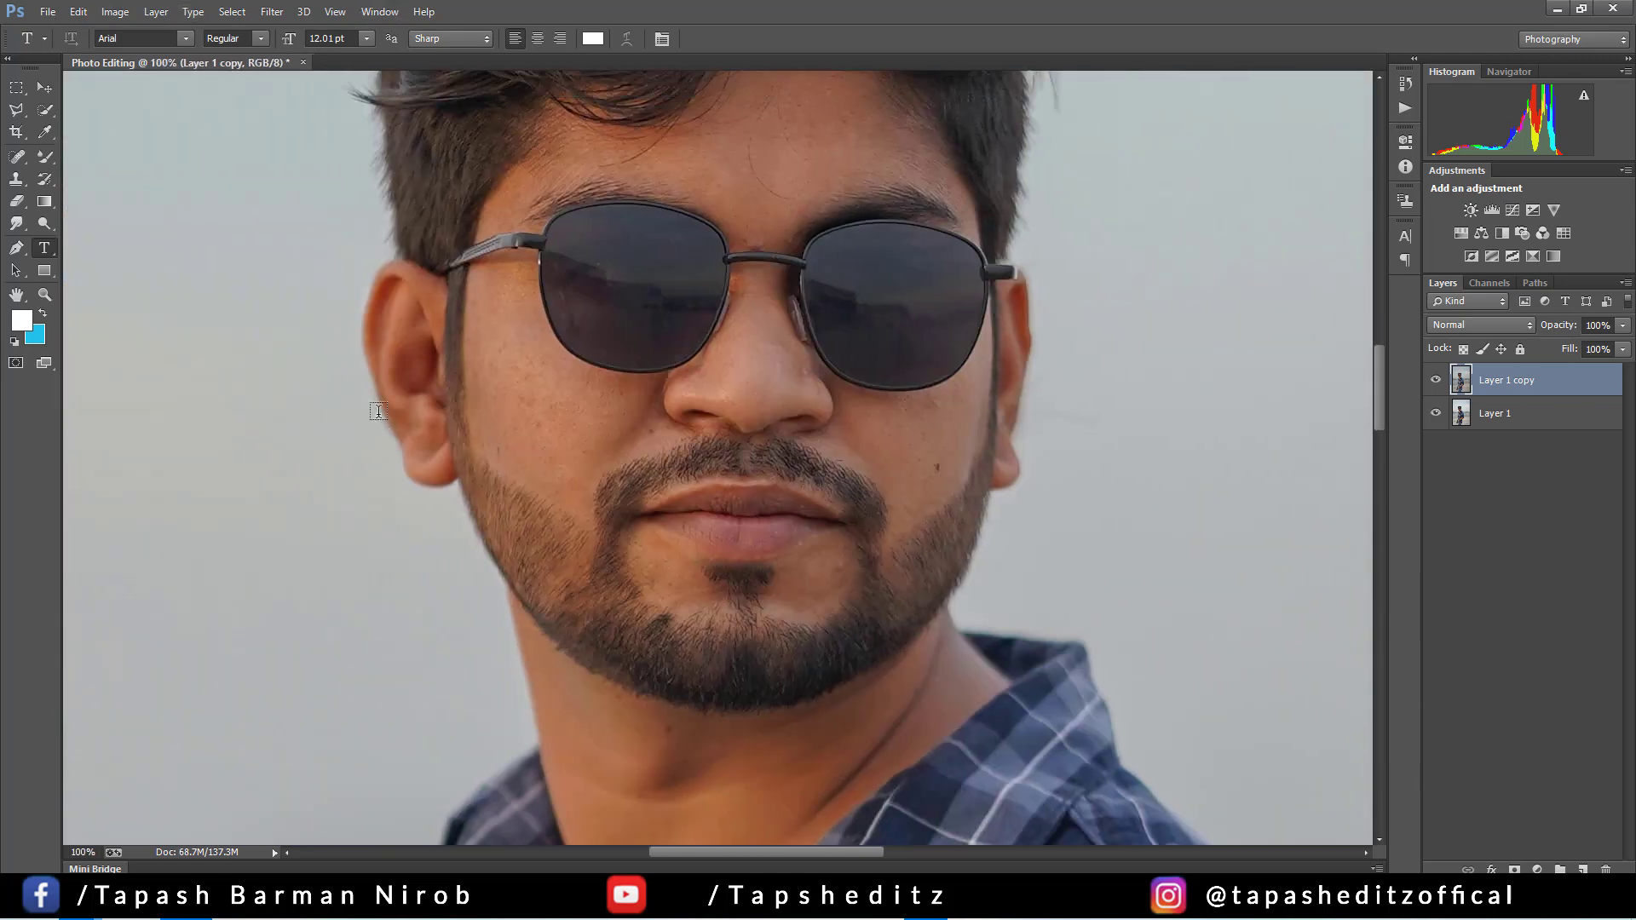
click(27, 157)
click(79, 157)
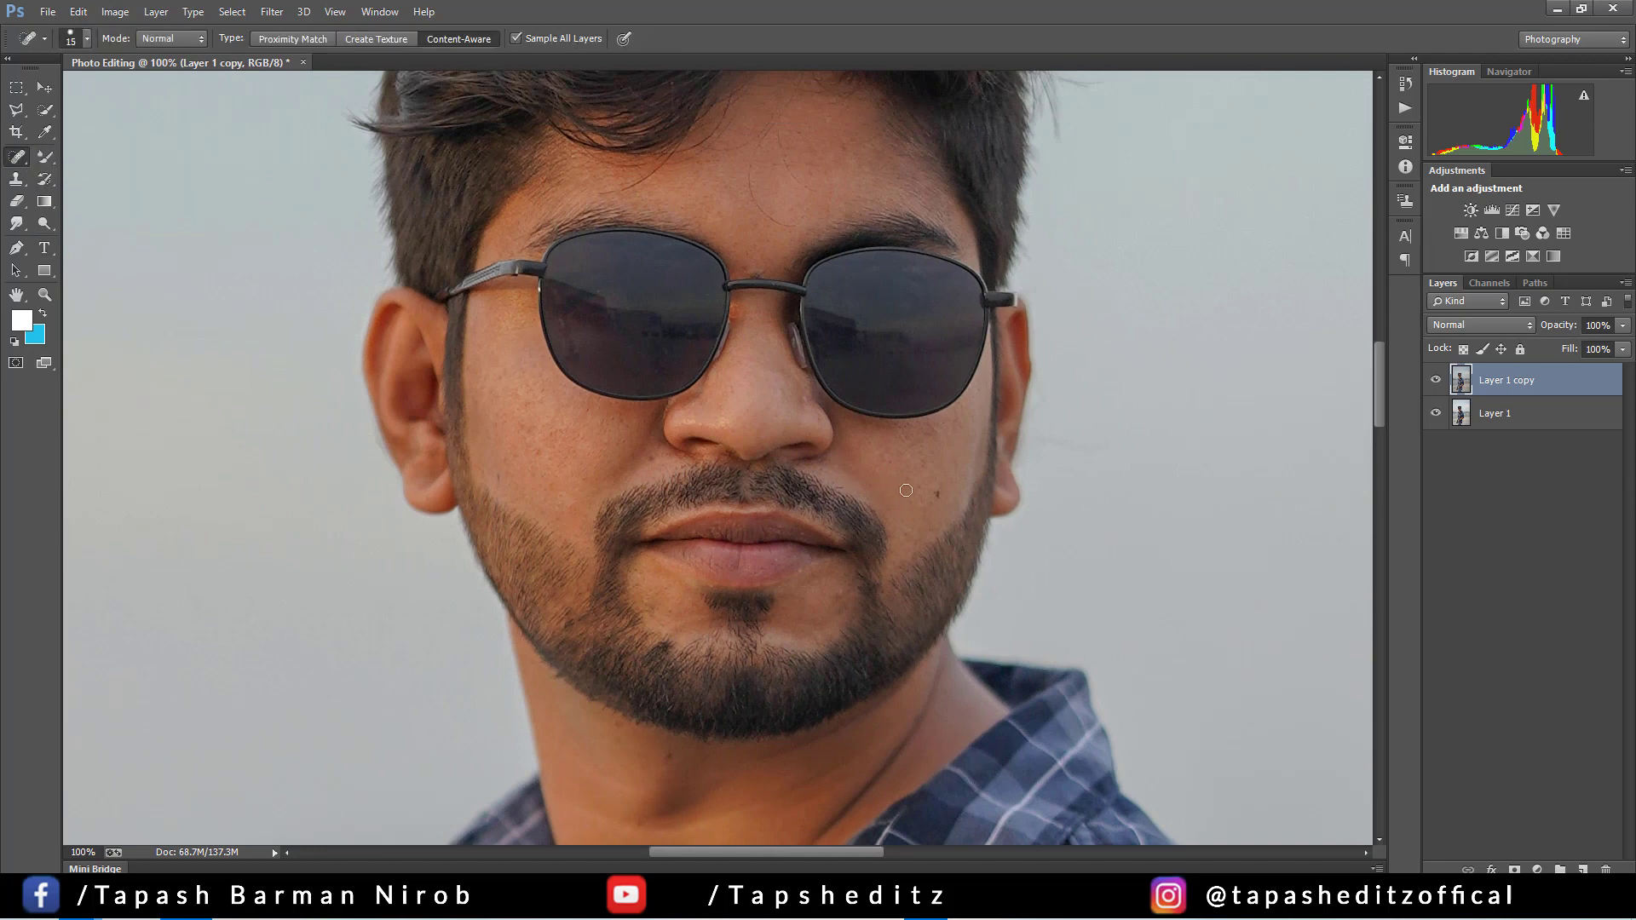
key(bracketleft)
scroll(792, 579, up, 4)
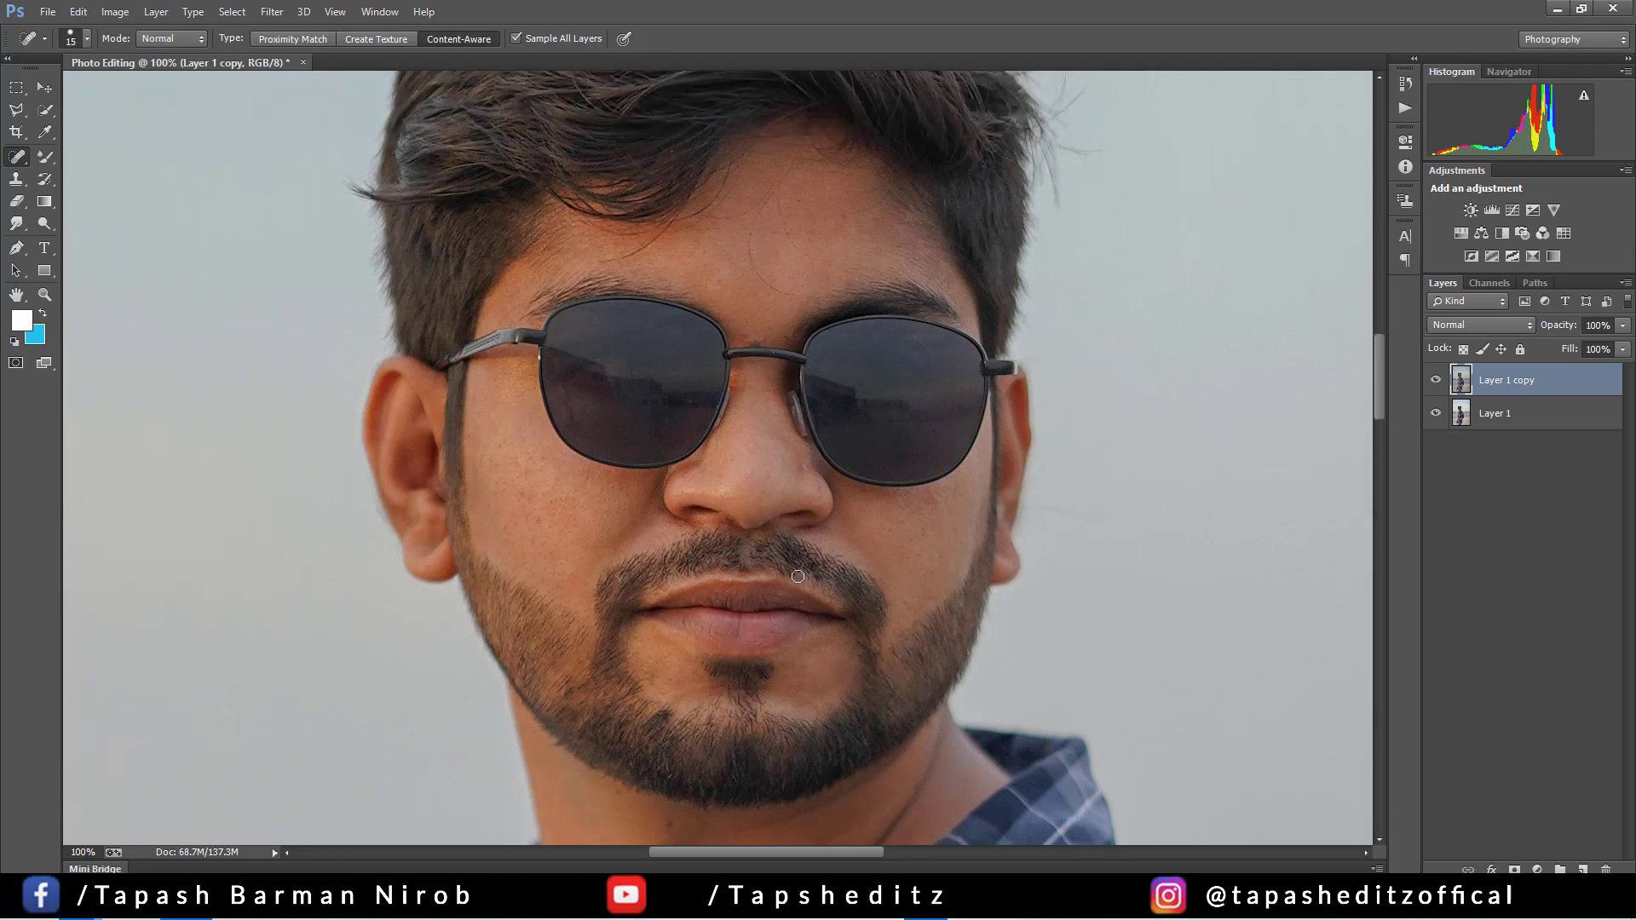
Step: Remove the stray hairs across the forehead using the Spot Healing Brush at size 6
scroll(749, 413, up, 1)
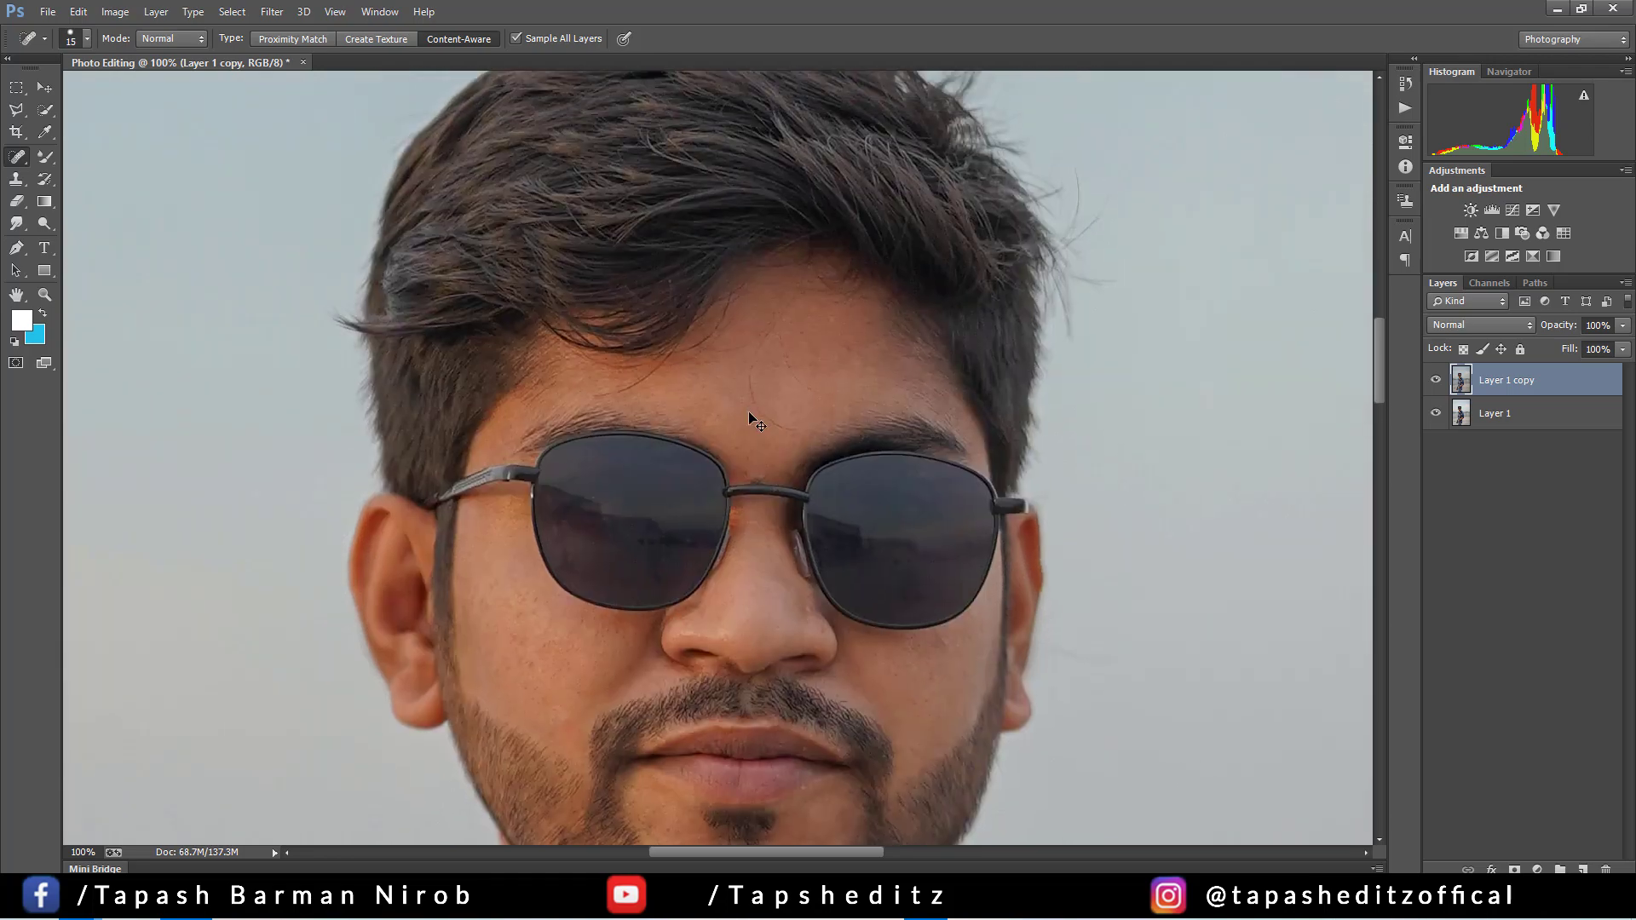
scroll(749, 413, up, 1)
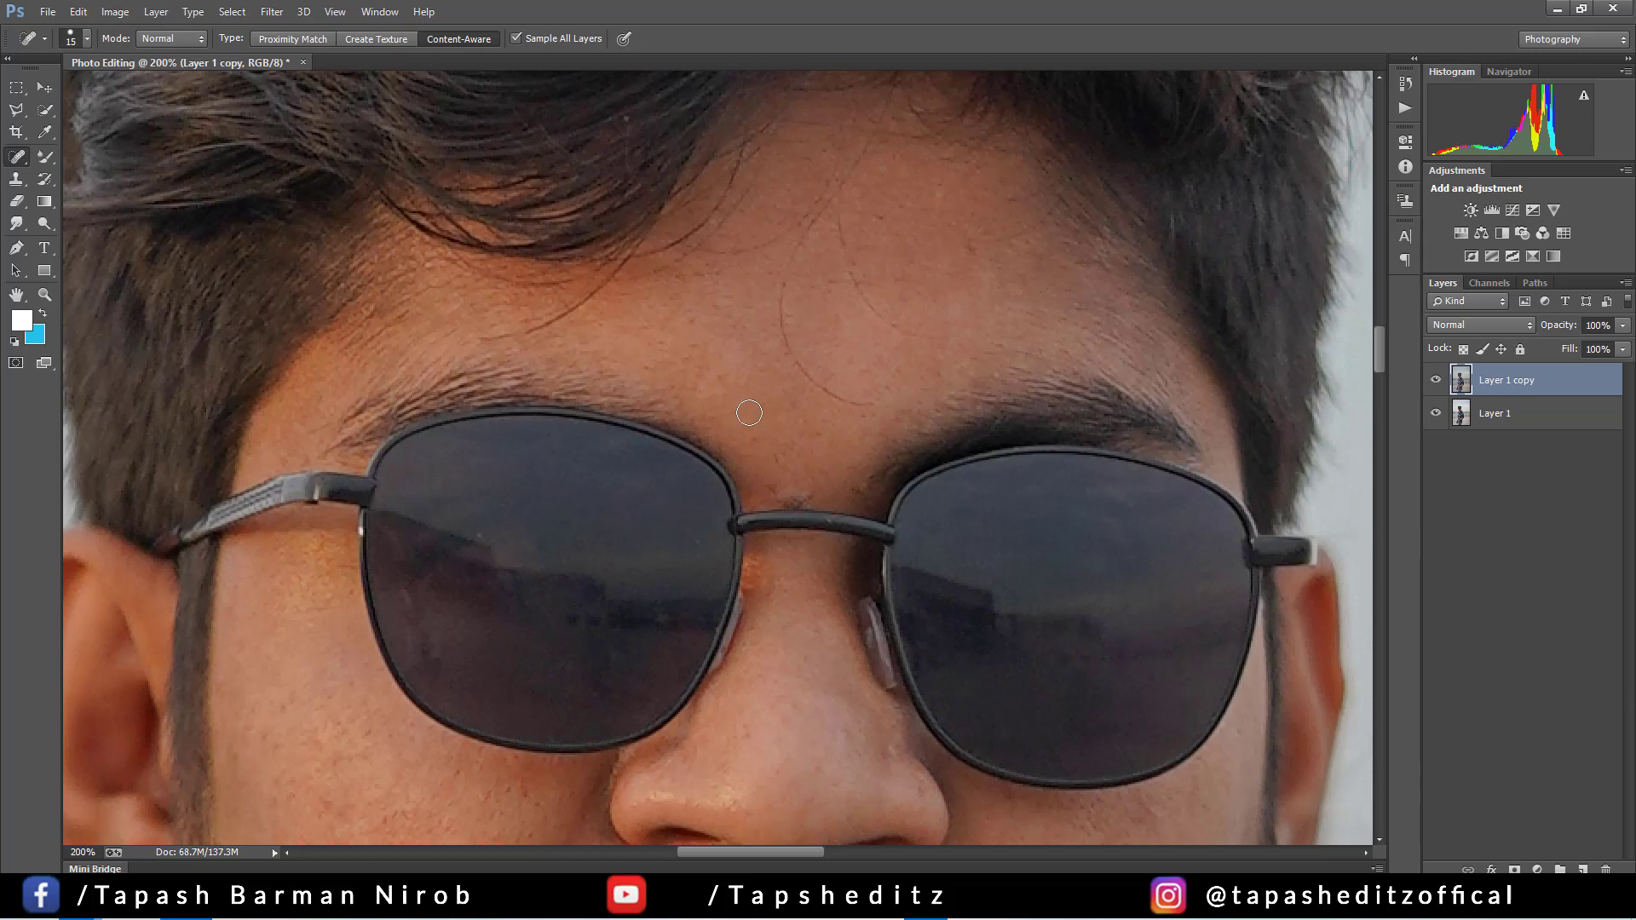
key(bracketleft)
key(bracketleft)
key(bracketleft)
mouse_move(878, 404)
mouse_down()
mouse_move(823, 393)
mouse_move(782, 341)
mouse_move(781, 278)
mouse_move(834, 189)
mouse_up()
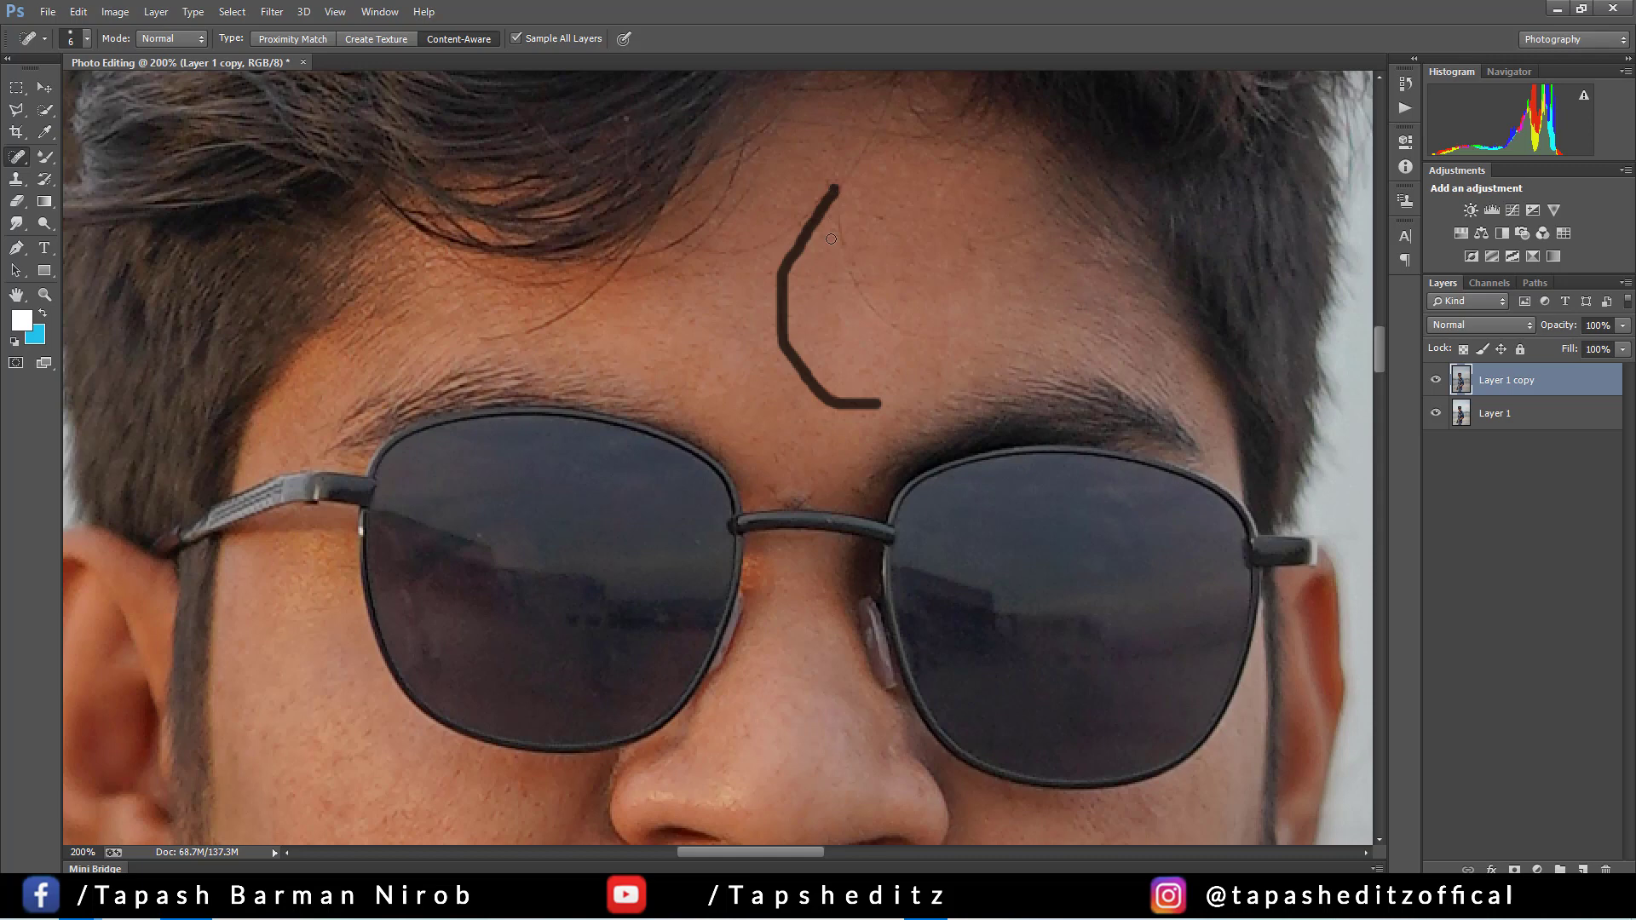
drag(816, 380, 844, 402)
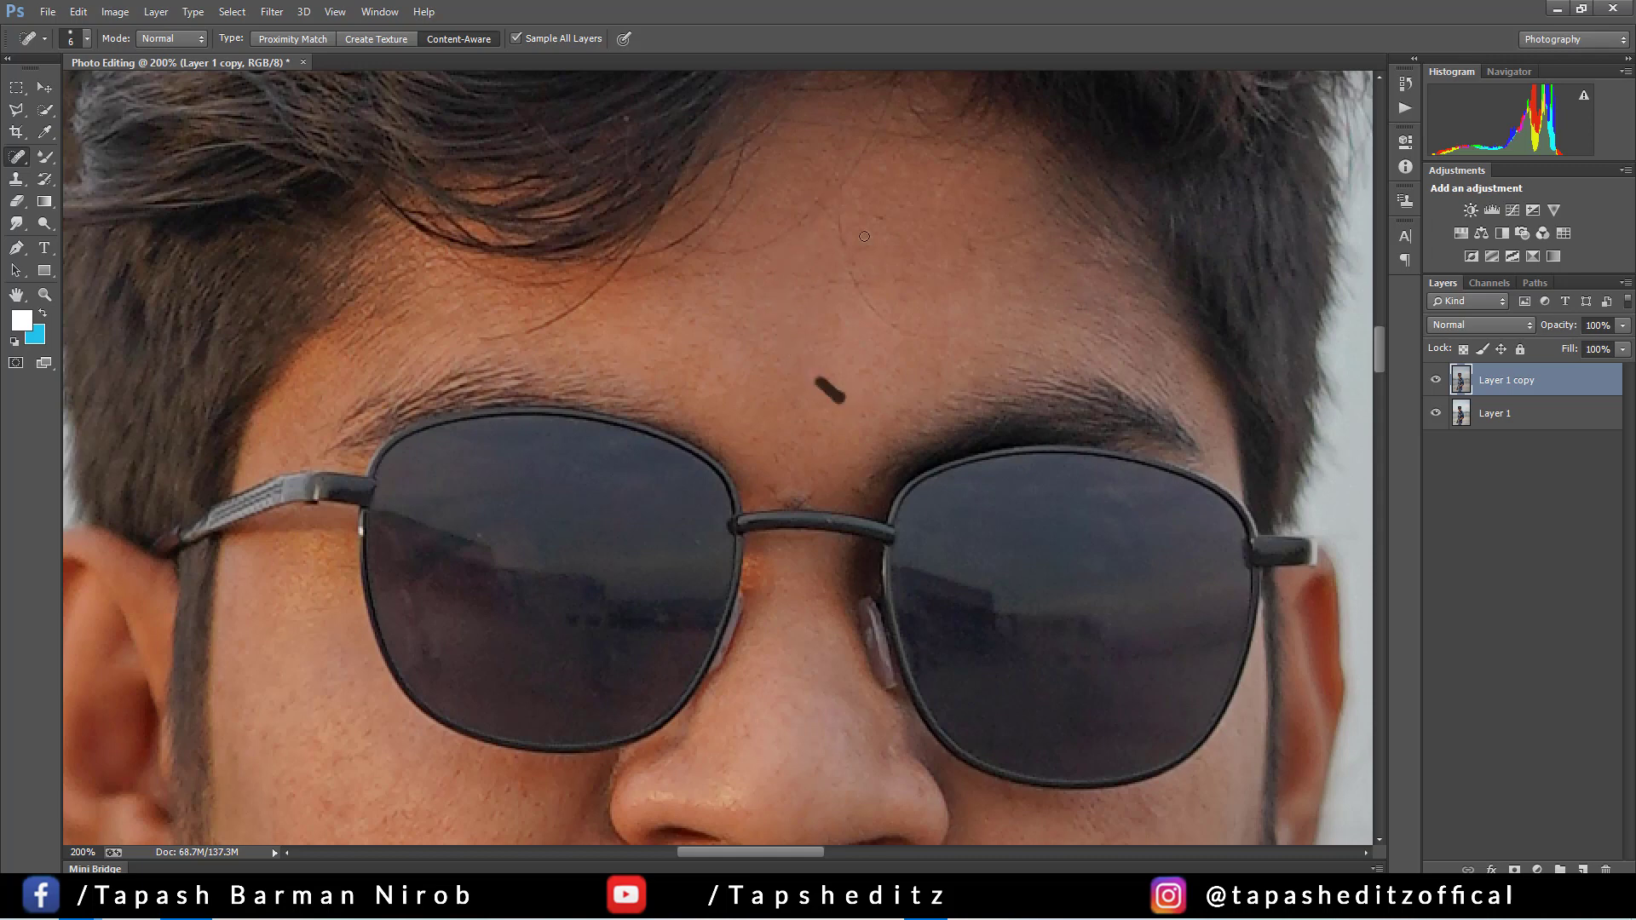
mouse_move(840, 224)
mouse_down()
mouse_move(869, 305)
mouse_move(941, 335)
mouse_up()
drag(965, 239, 1058, 202)
Step: Heal the small stray mark at the moustache edge and compare with the original by toggling the Layer 1 copy's visibility
scroll(801, 494, down, 5)
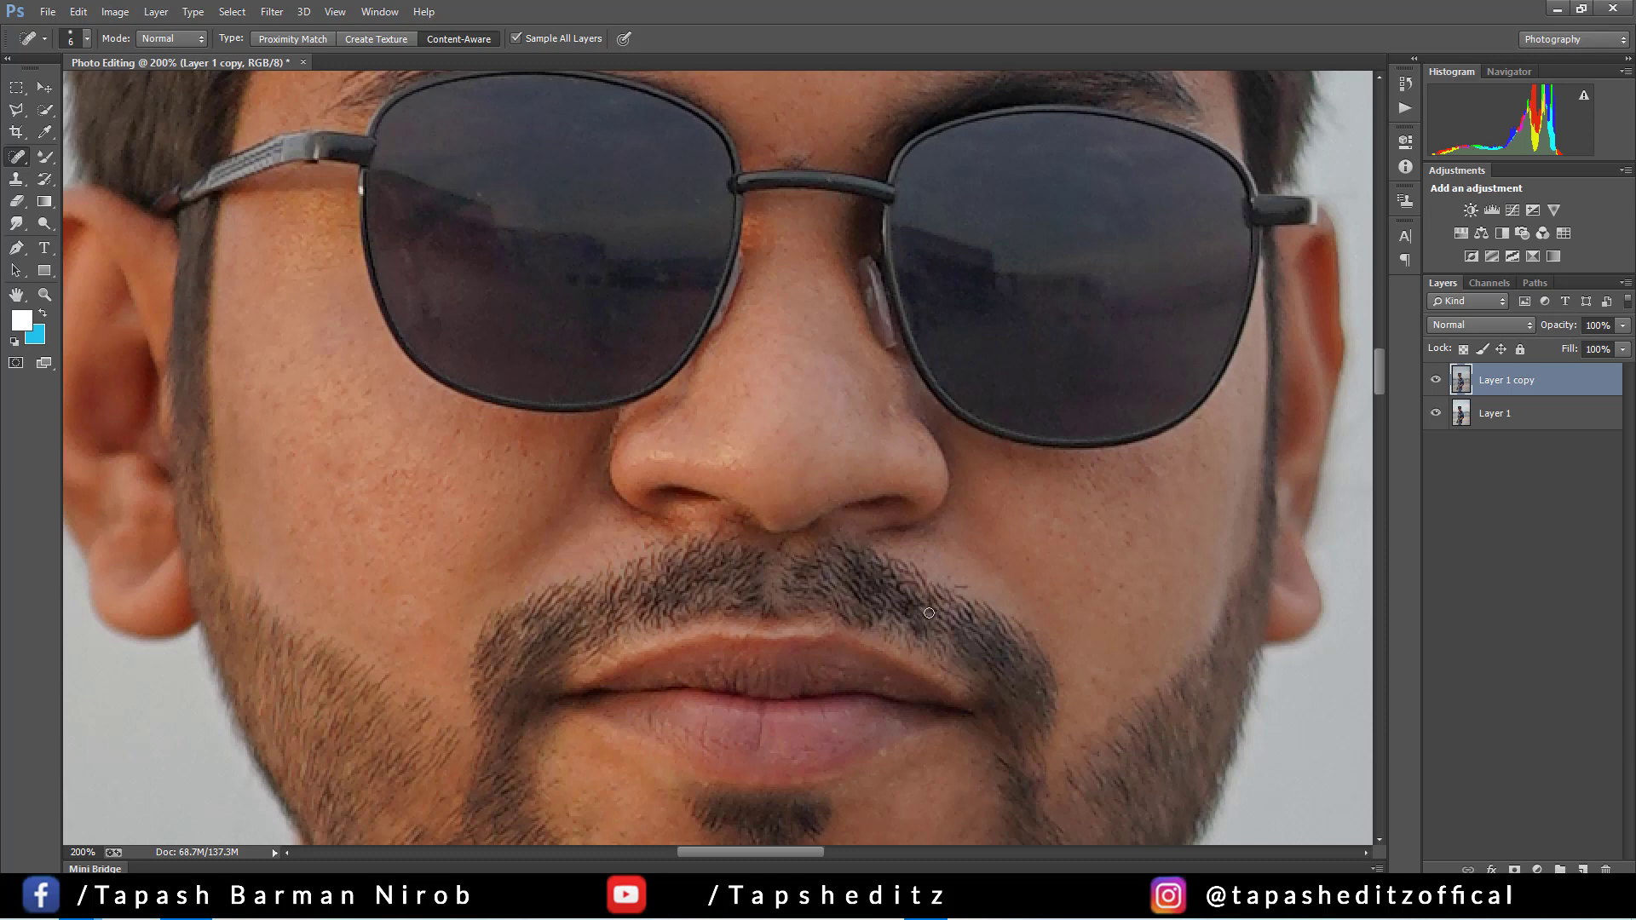
click(954, 584)
scroll(1060, 498, up, 1)
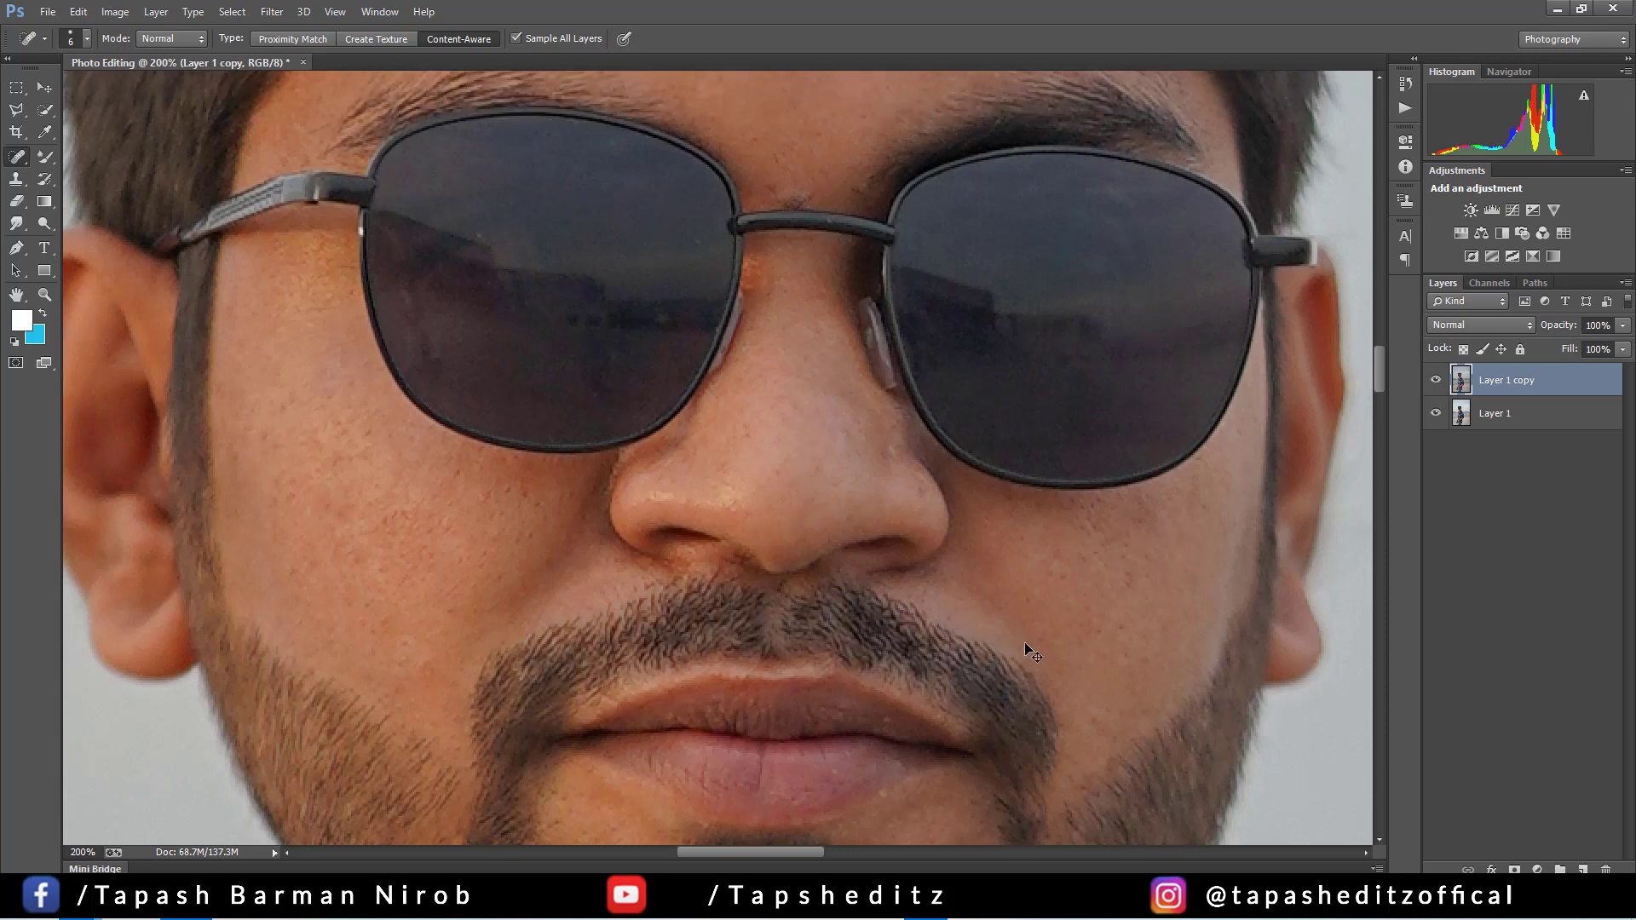
key(ctrl+0)
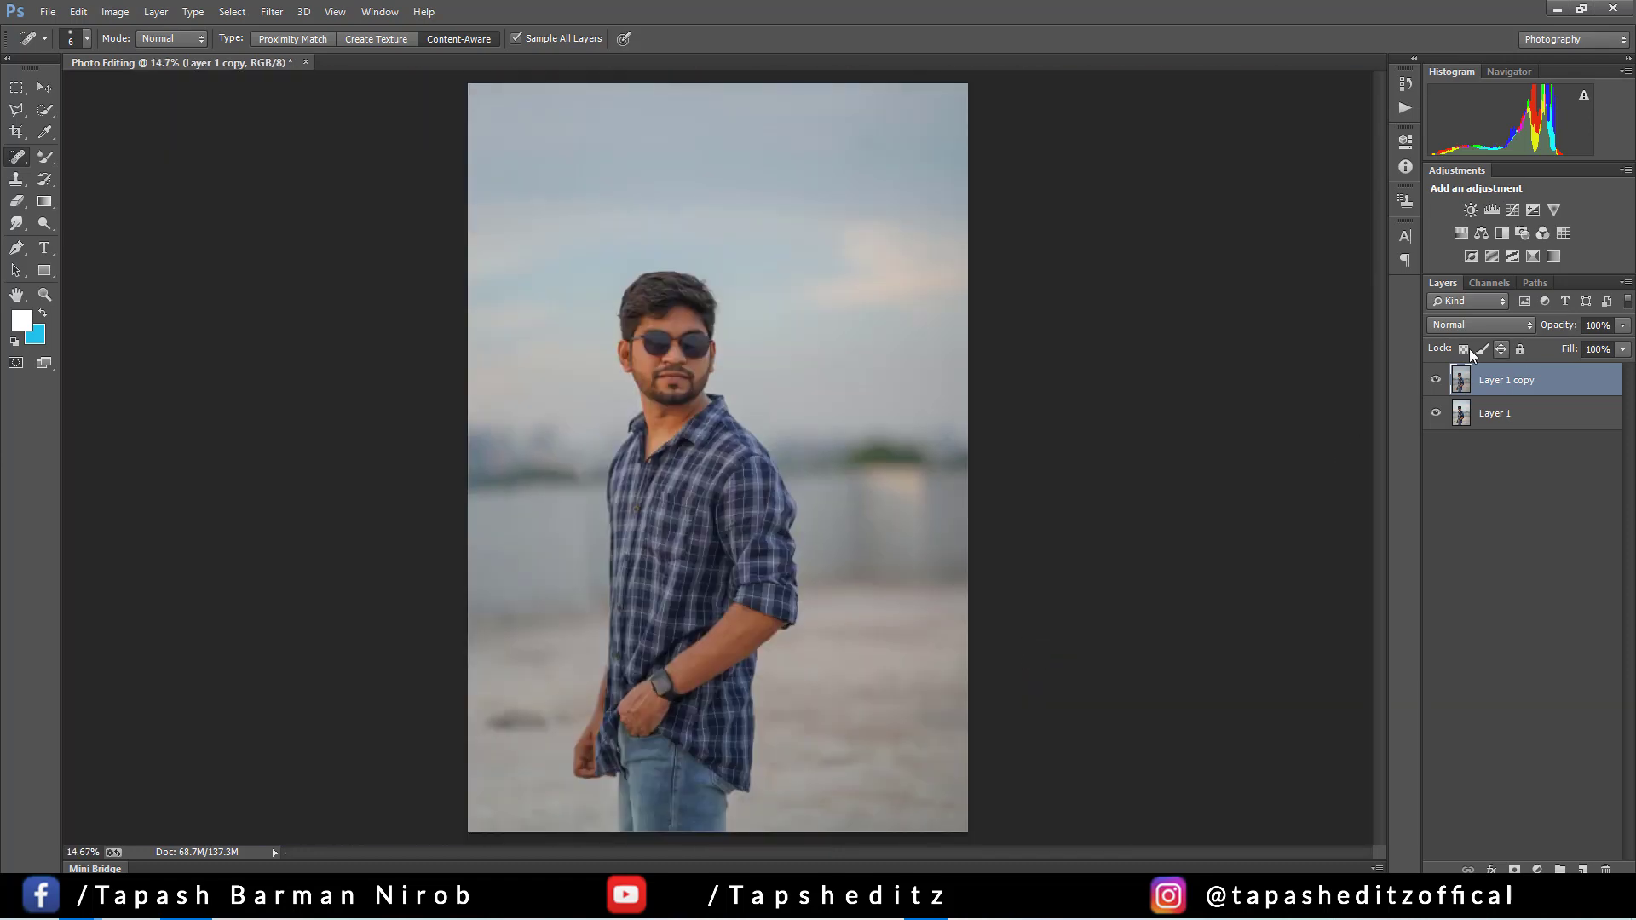
click(1436, 380)
click(1436, 381)
click(1437, 381)
click(1436, 381)
Step: Reopen the Camera Raw Filter on the Layer 1 copy and set Temperature to -8 with Tint at 0
click(271, 11)
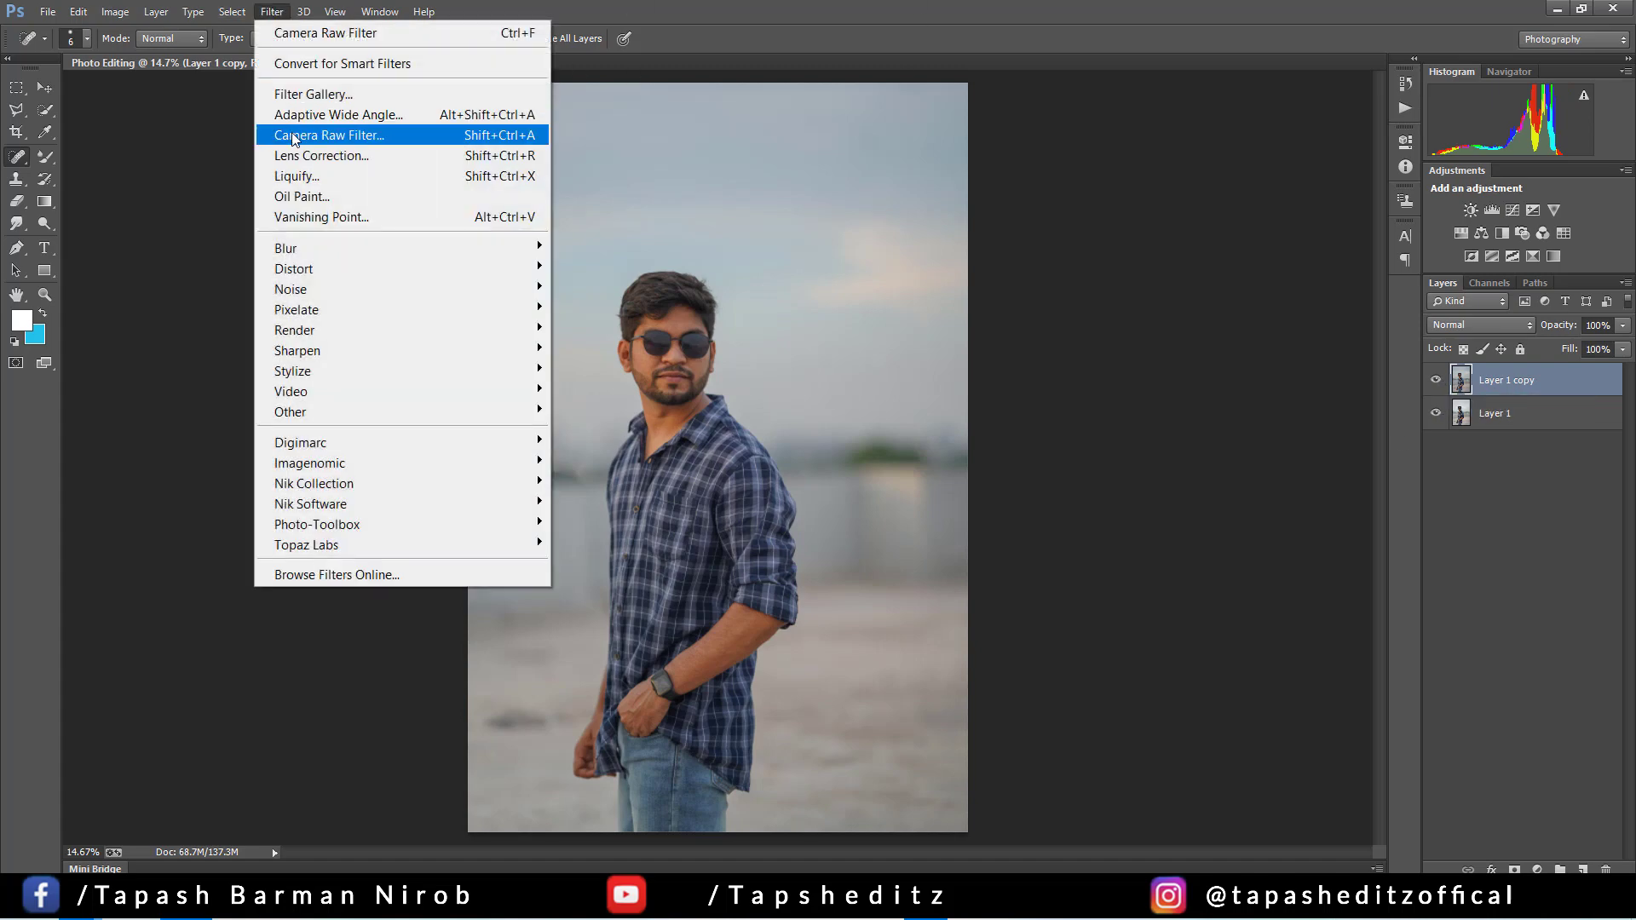
click(294, 136)
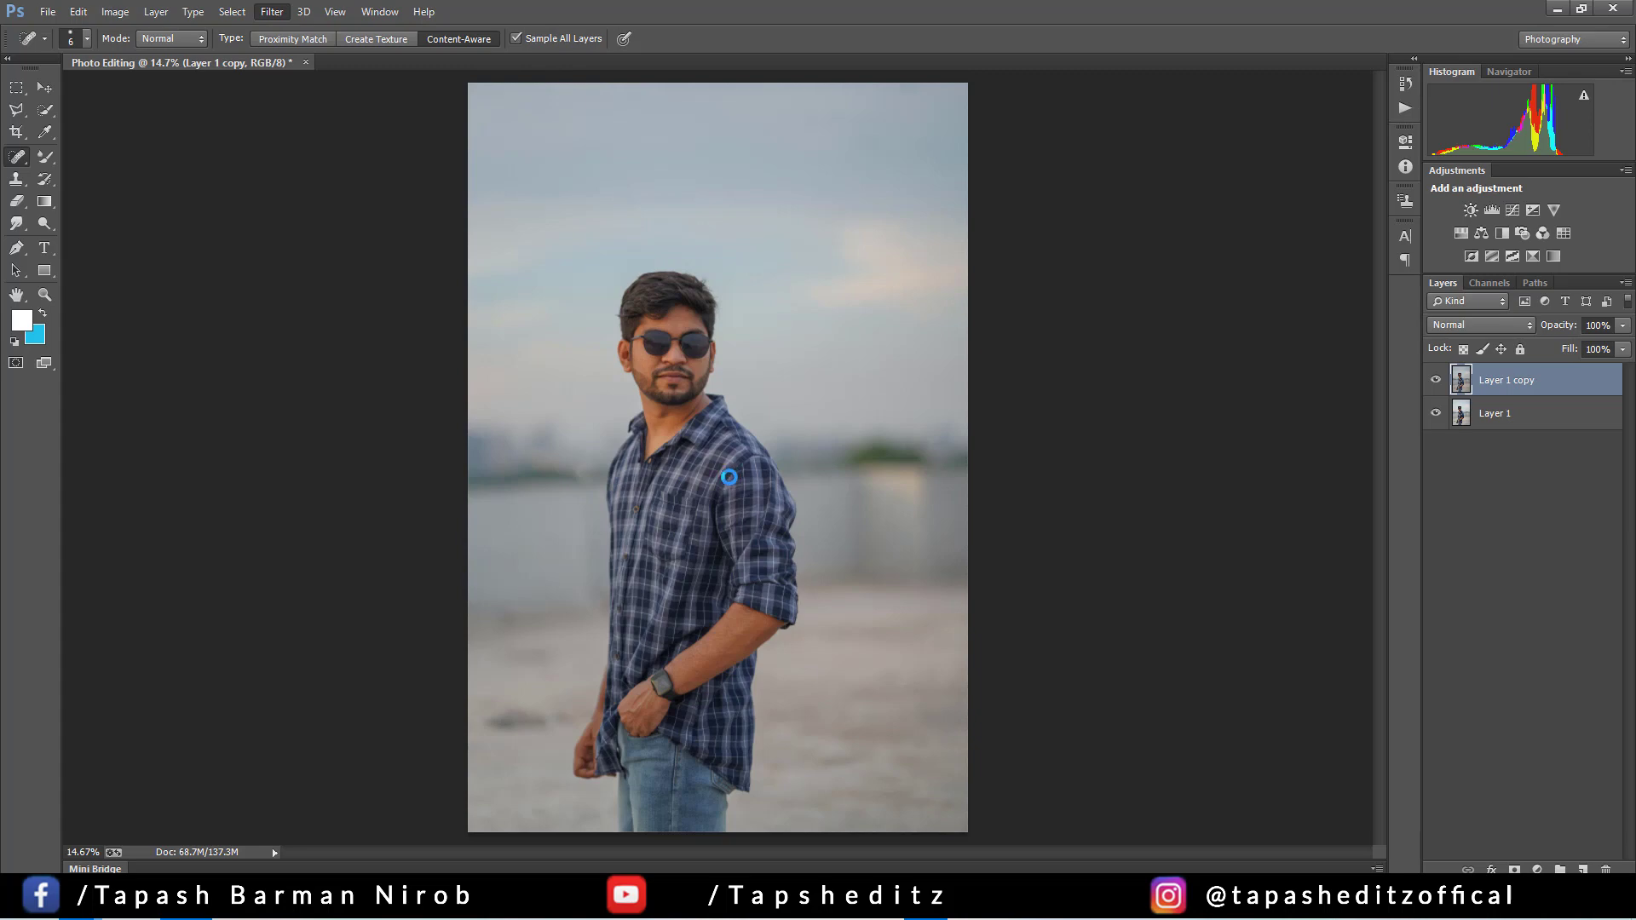
key(ctrl+shift+a)
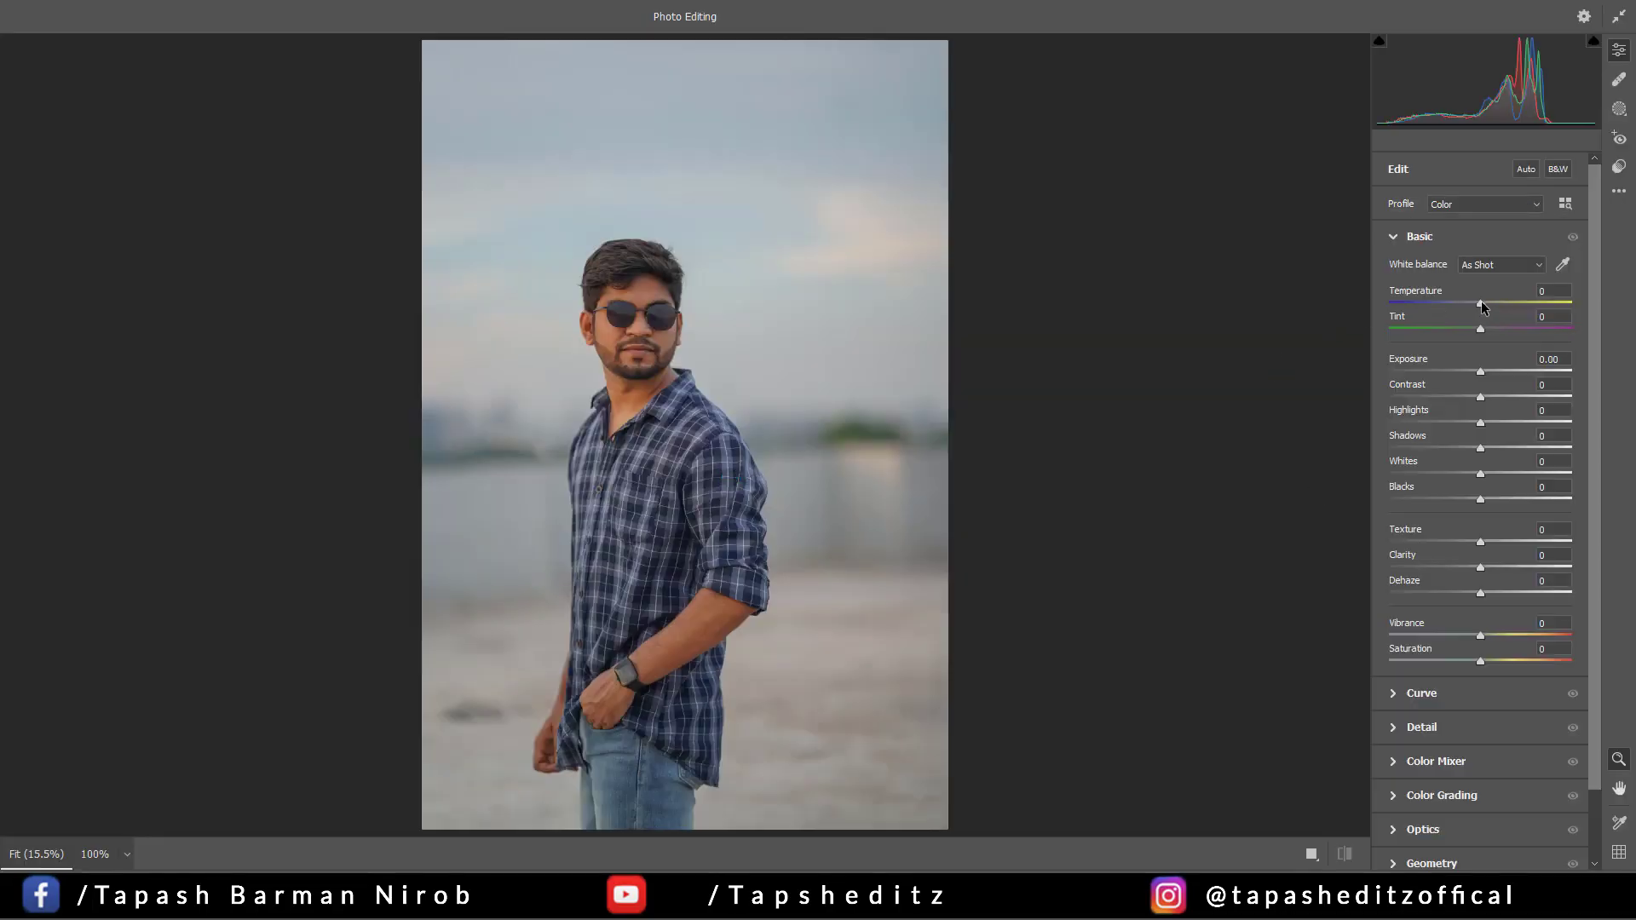
mouse_move(1481, 301)
mouse_down()
mouse_move(1464, 301)
mouse_move(1501, 327)
mouse_move(1473, 322)
mouse_up()
click(1541, 316)
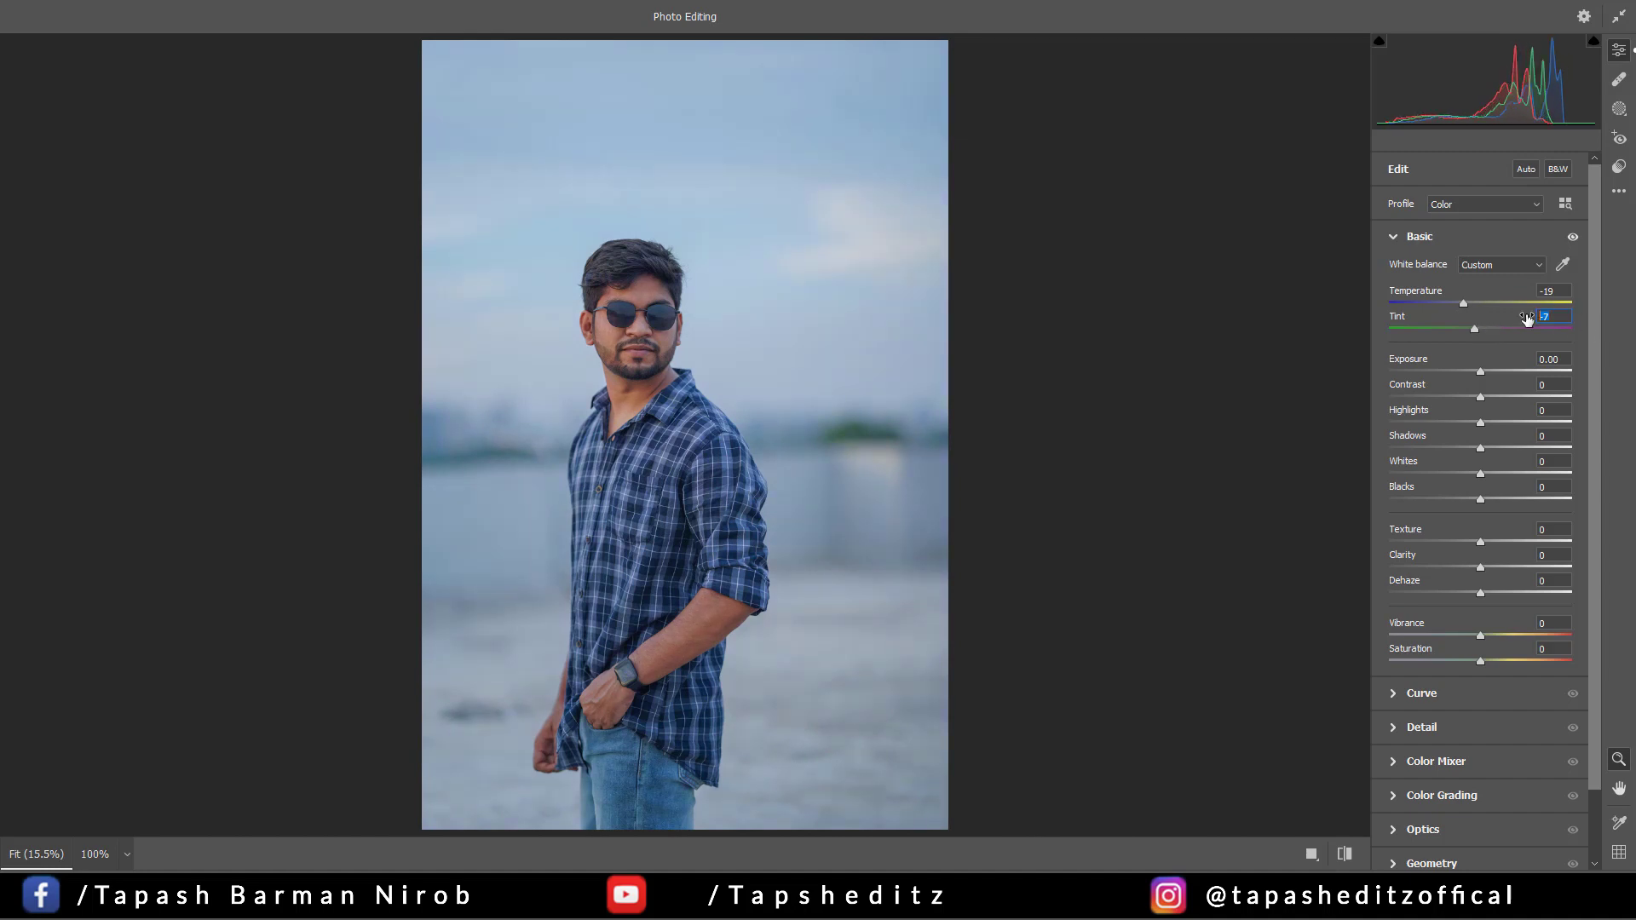
text(0)
drag(1469, 304, 1472, 302)
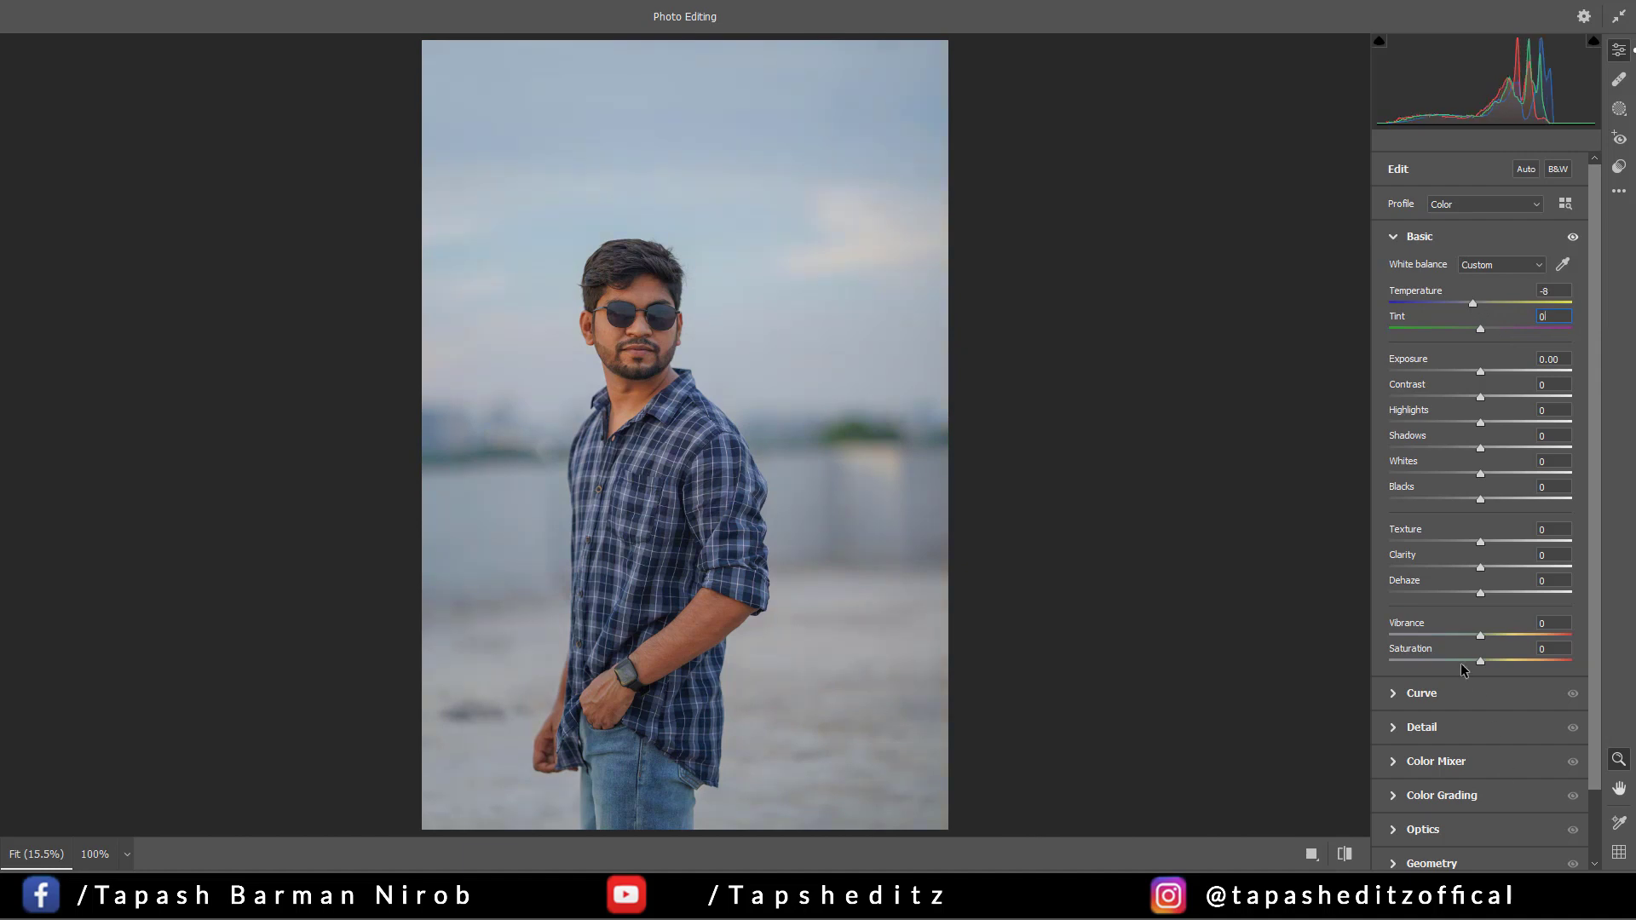
Step: Set Vibrance to +15, Highlights to +39, Contrast to +10 and Dehaze to +7, checking the face up close
scroll(1483, 443, down, 1)
click(1492, 554)
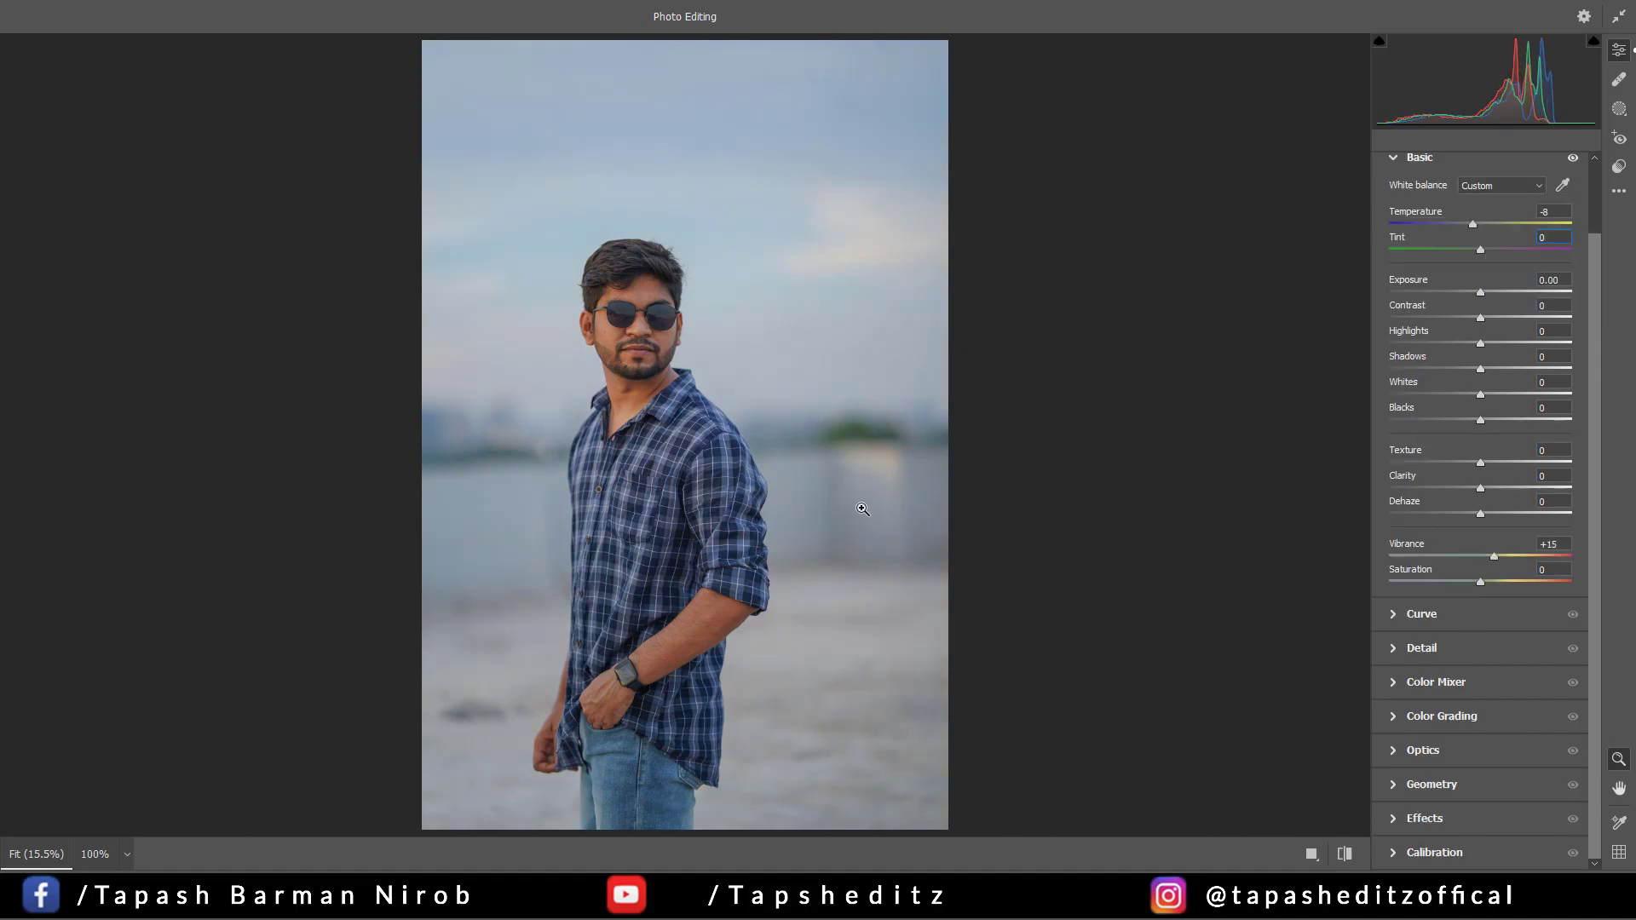
click(641, 382)
click(641, 381)
mouse_move(1469, 344)
mouse_down()
mouse_move(1517, 347)
mouse_move(1490, 320)
mouse_up()
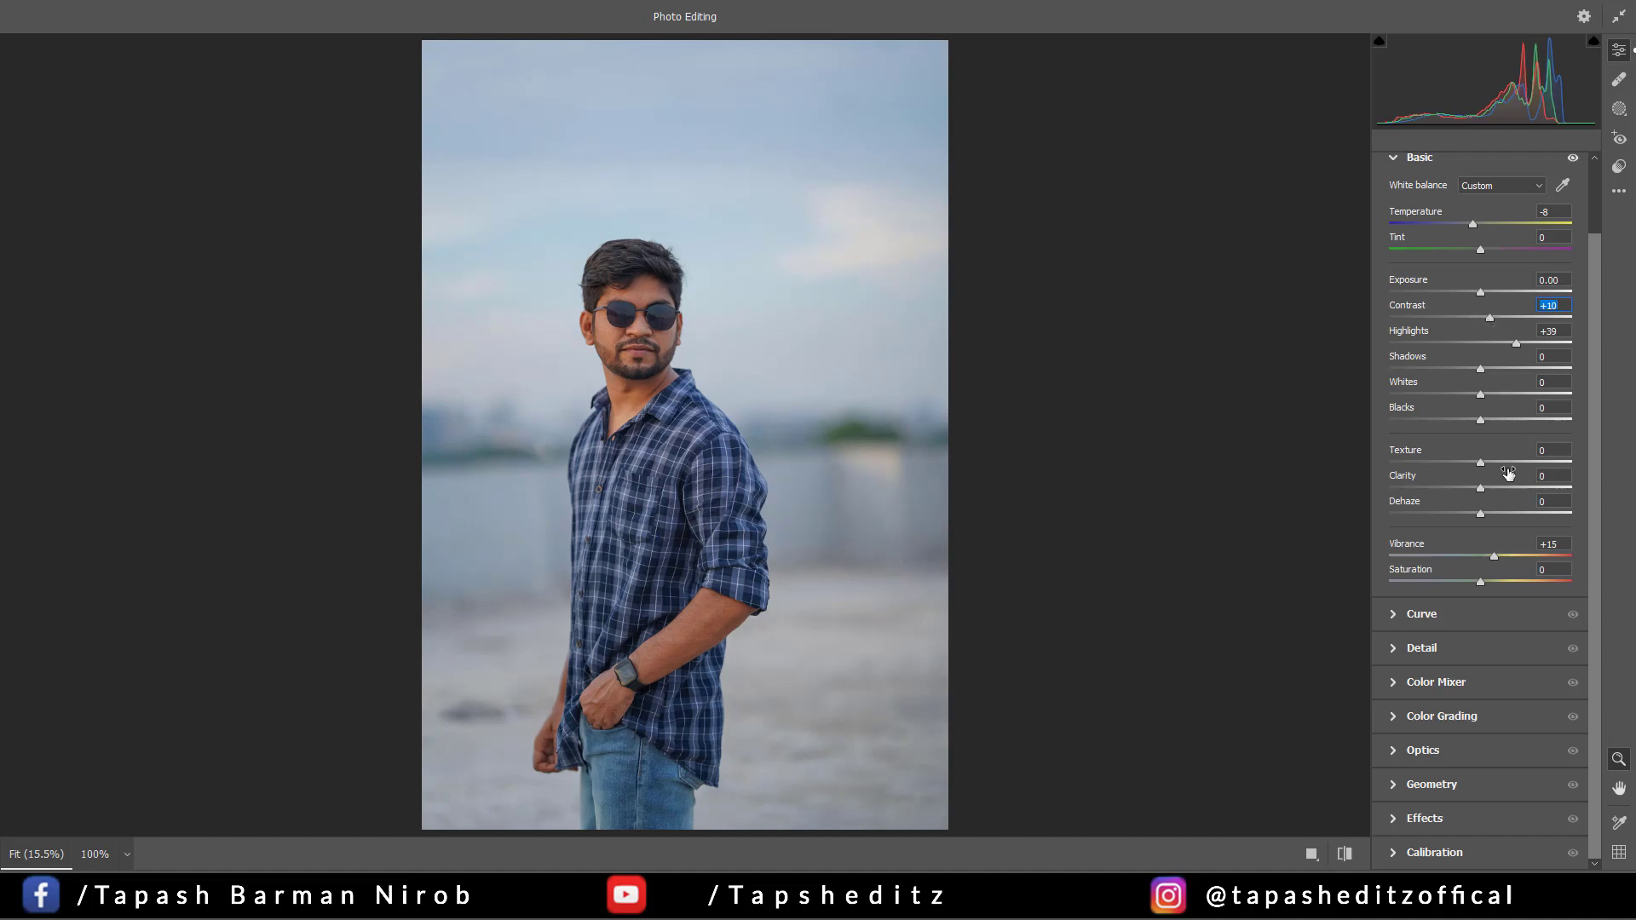
click(1487, 514)
click(617, 320)
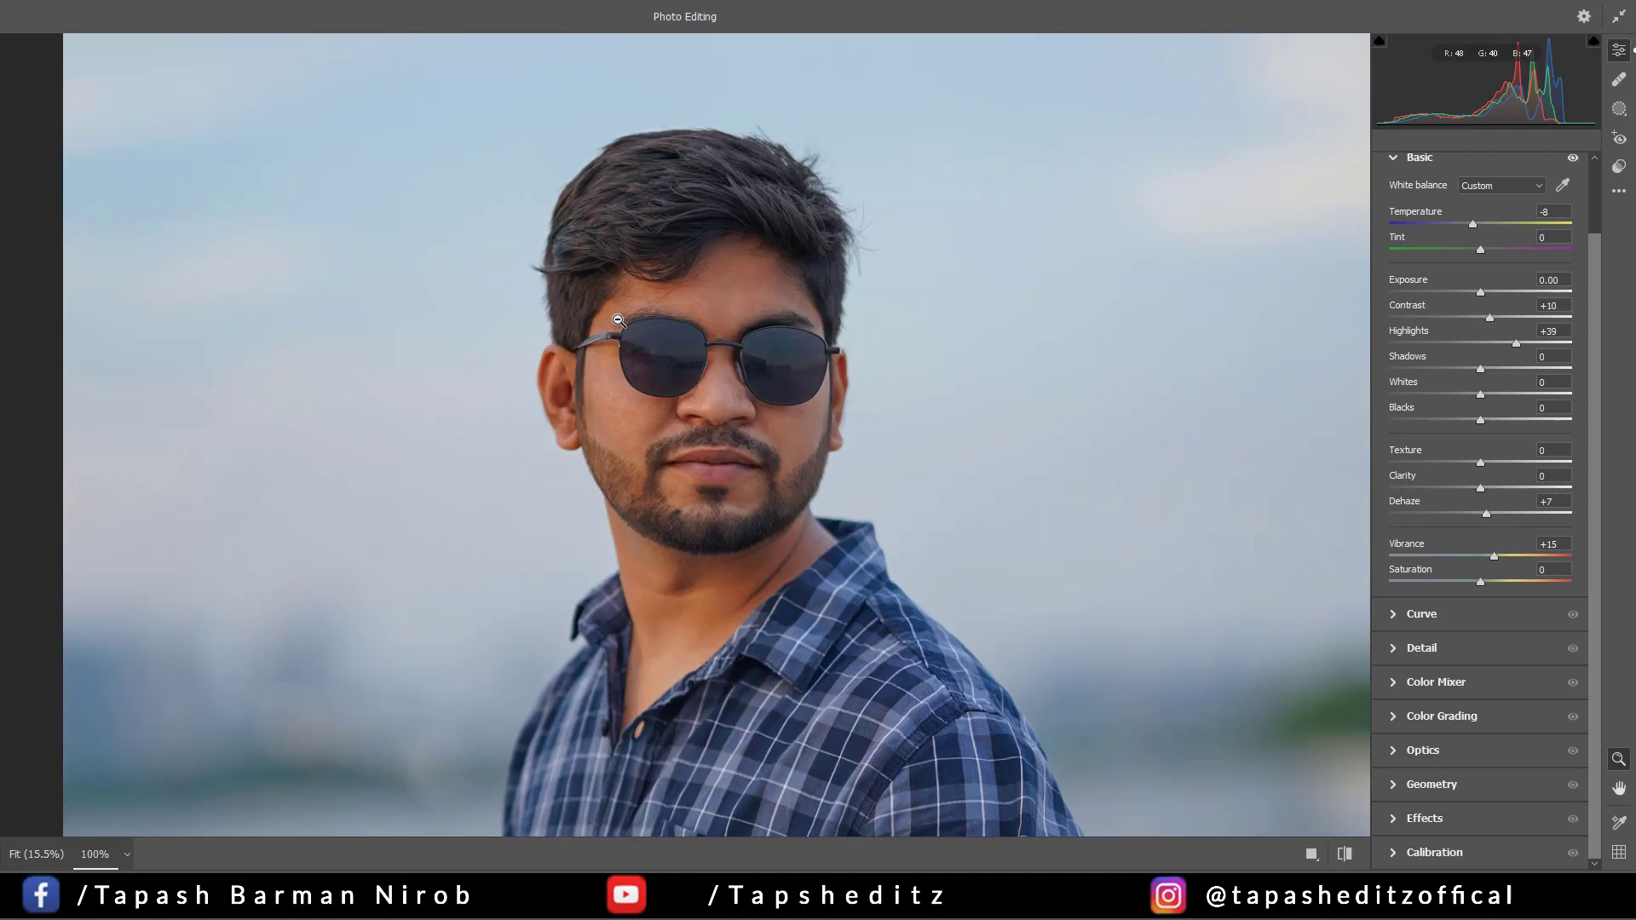
click(618, 321)
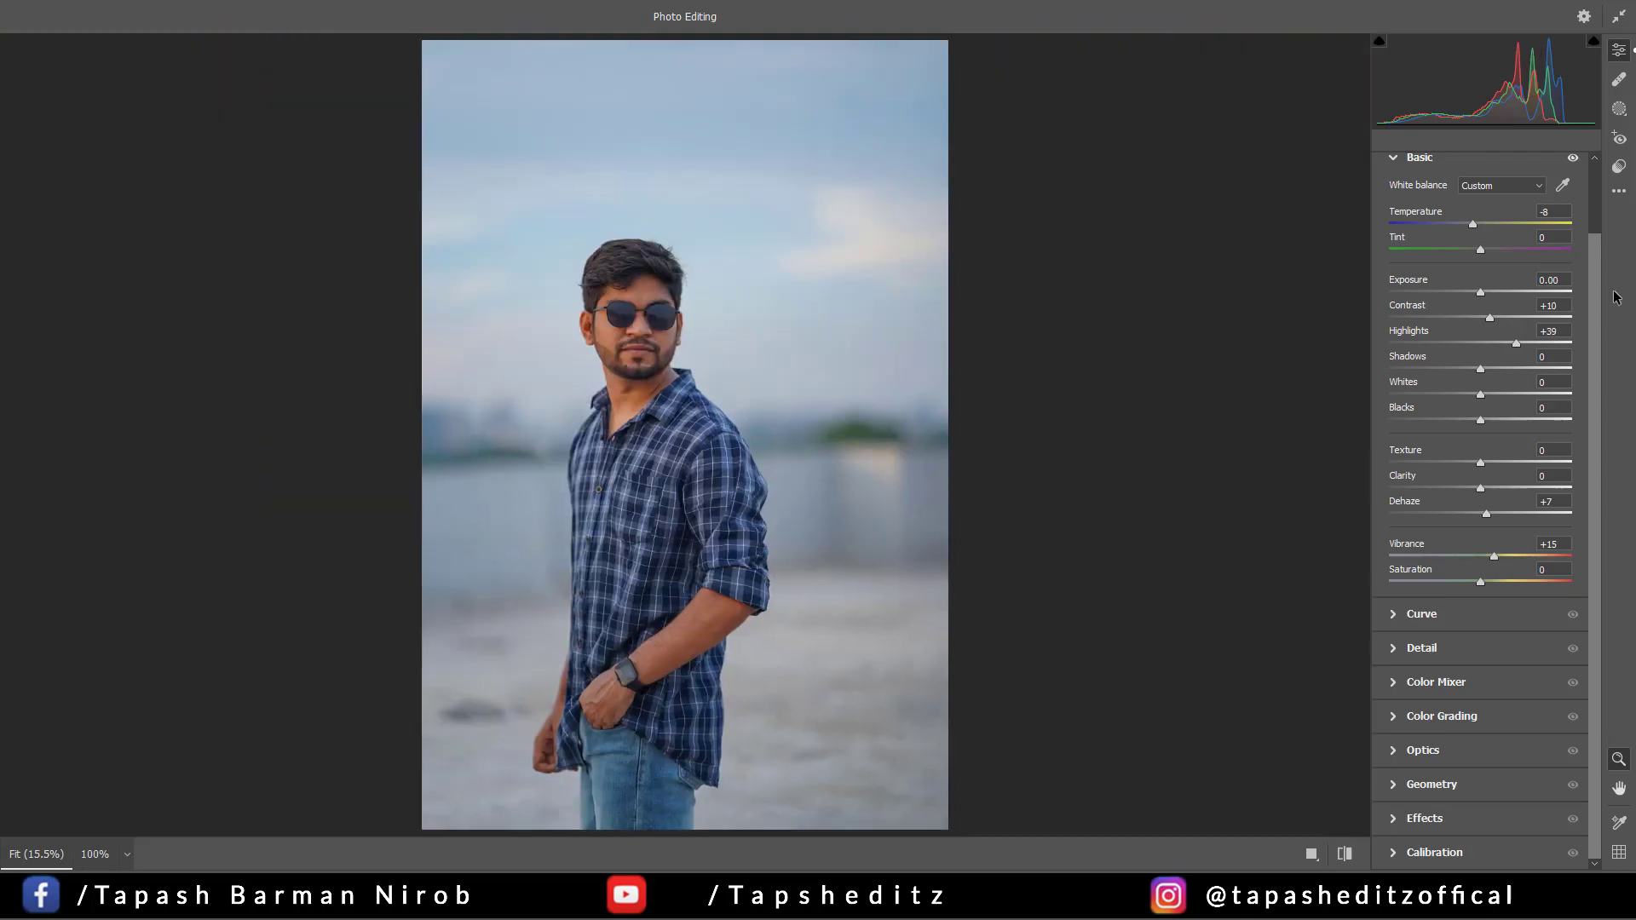
Step: Set the Color Mixer luminance of Oranges to +14, Aquas to -20 and Blues to -18
click(1400, 159)
click(1395, 338)
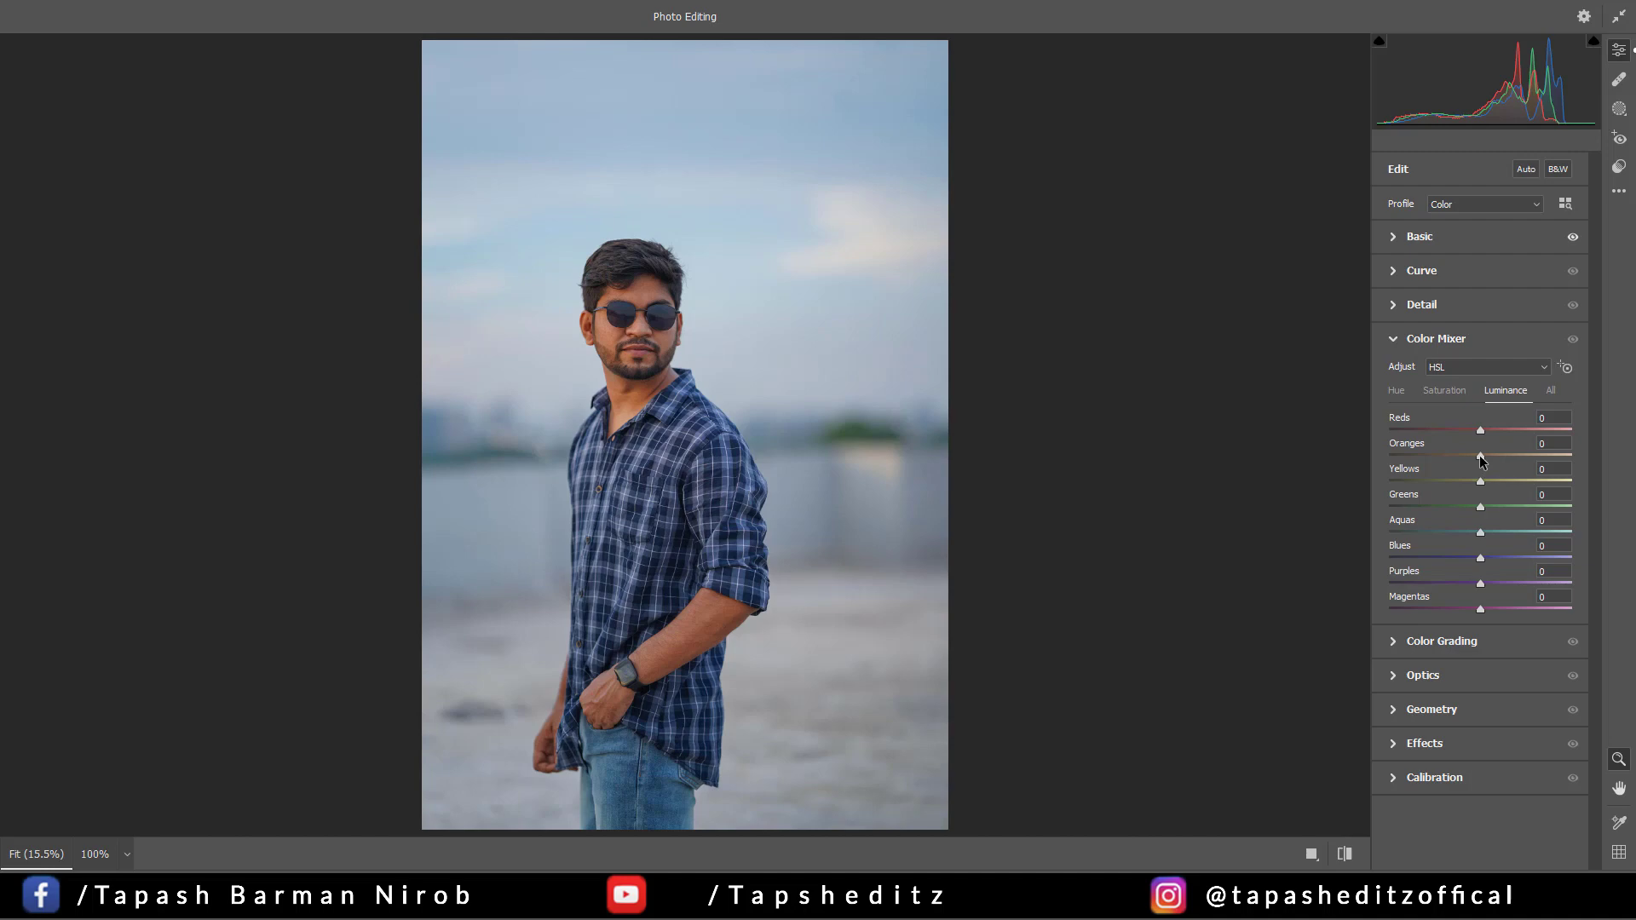
drag(1480, 461, 1492, 461)
mouse_move(1480, 546)
mouse_down()
mouse_move(1465, 560)
mouse_move(1462, 536)
mouse_up()
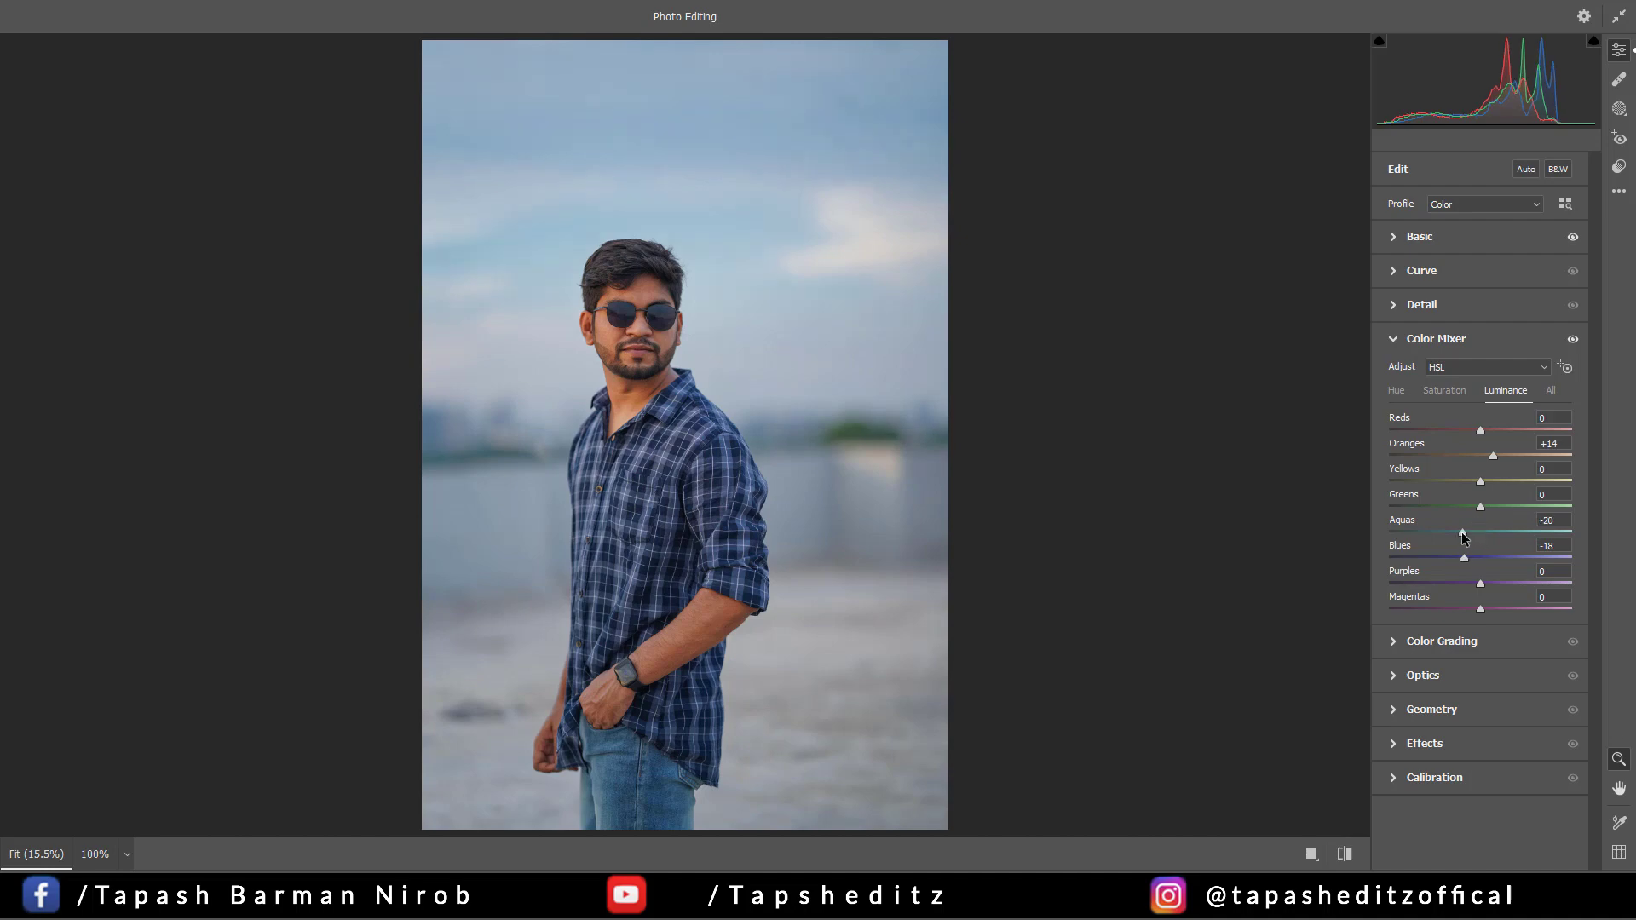
Step: Set the Color Mixer saturation of Oranges to -6 and Reds to +27, and check the skin up close
click(1444, 392)
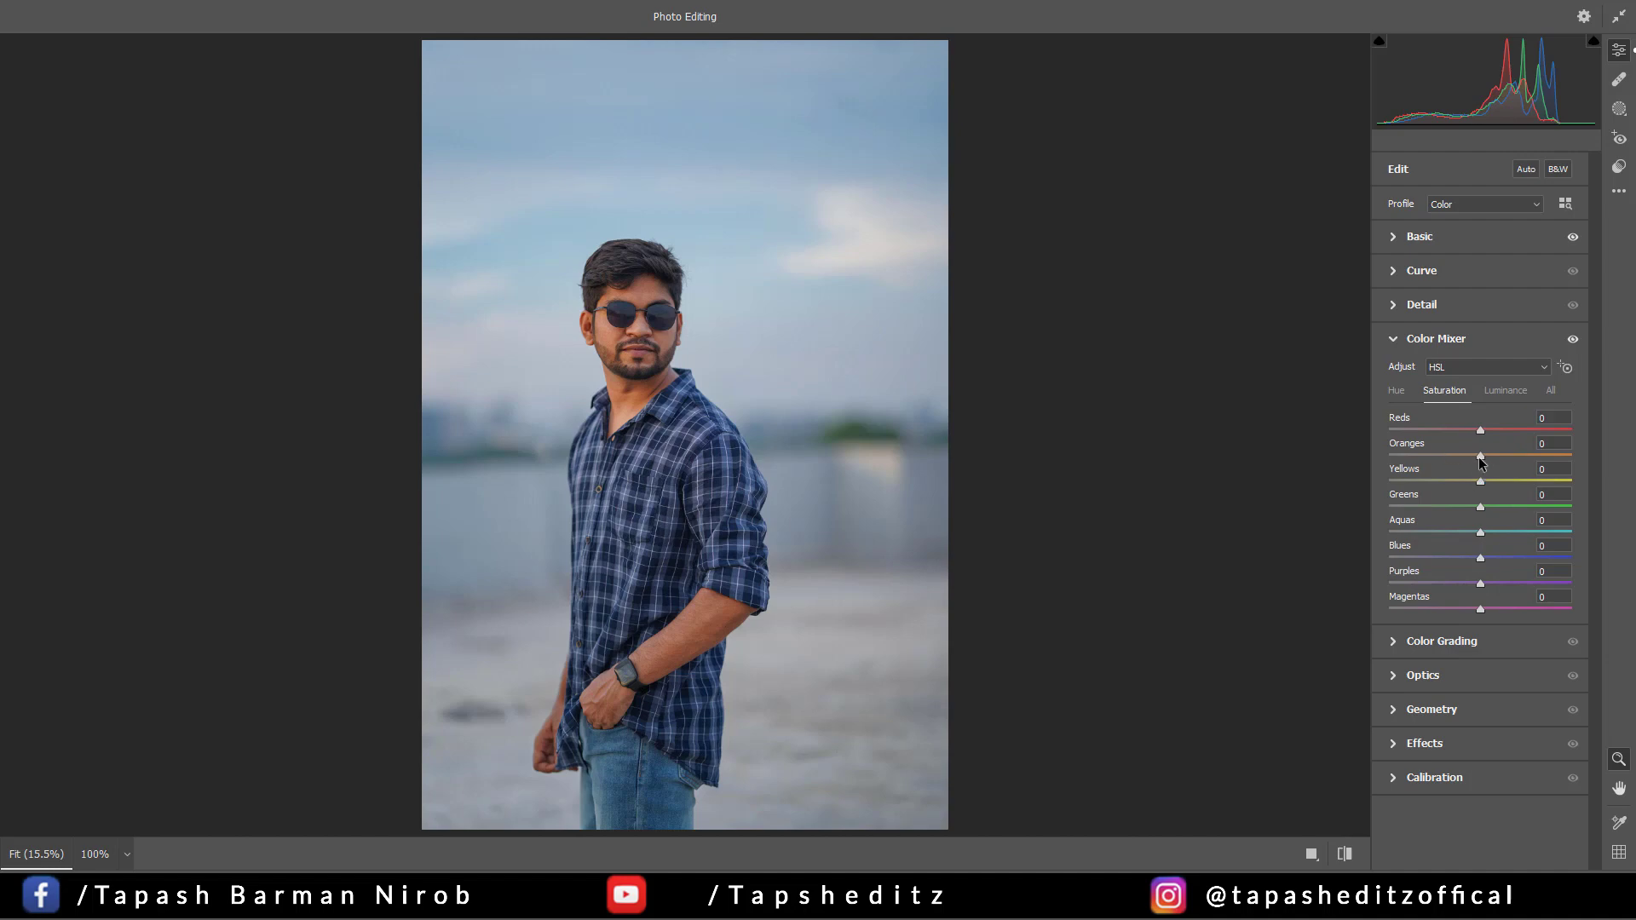
drag(1479, 459, 1498, 433)
click(637, 332)
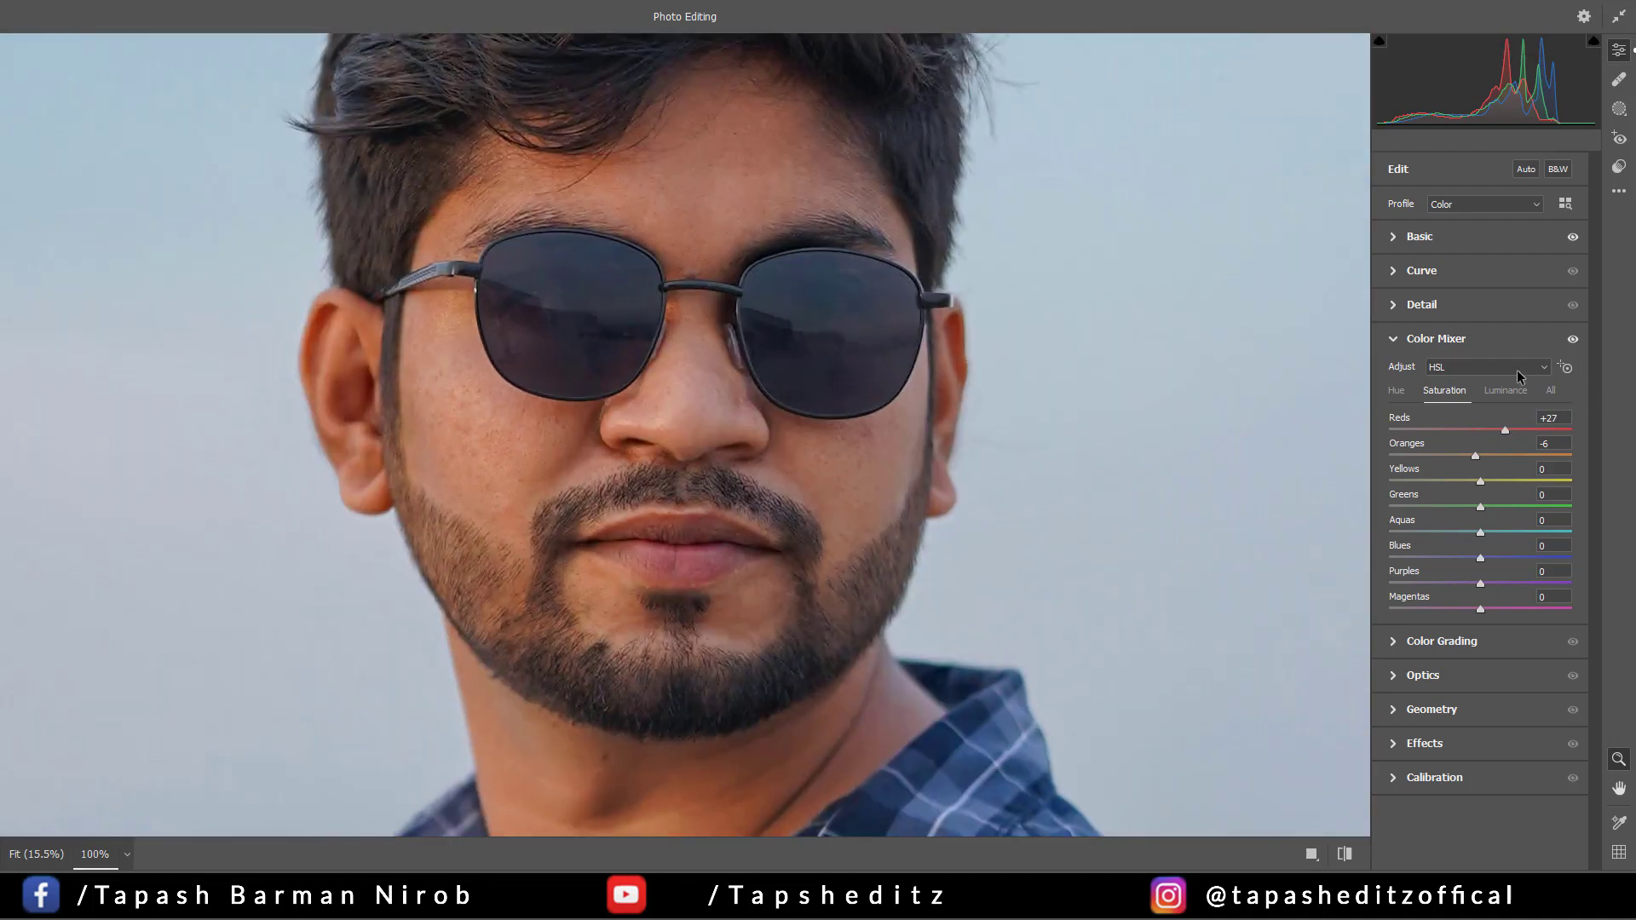
Step: Try shifting the Oranges hue in the Color Mixer and reset it to 0
click(1396, 390)
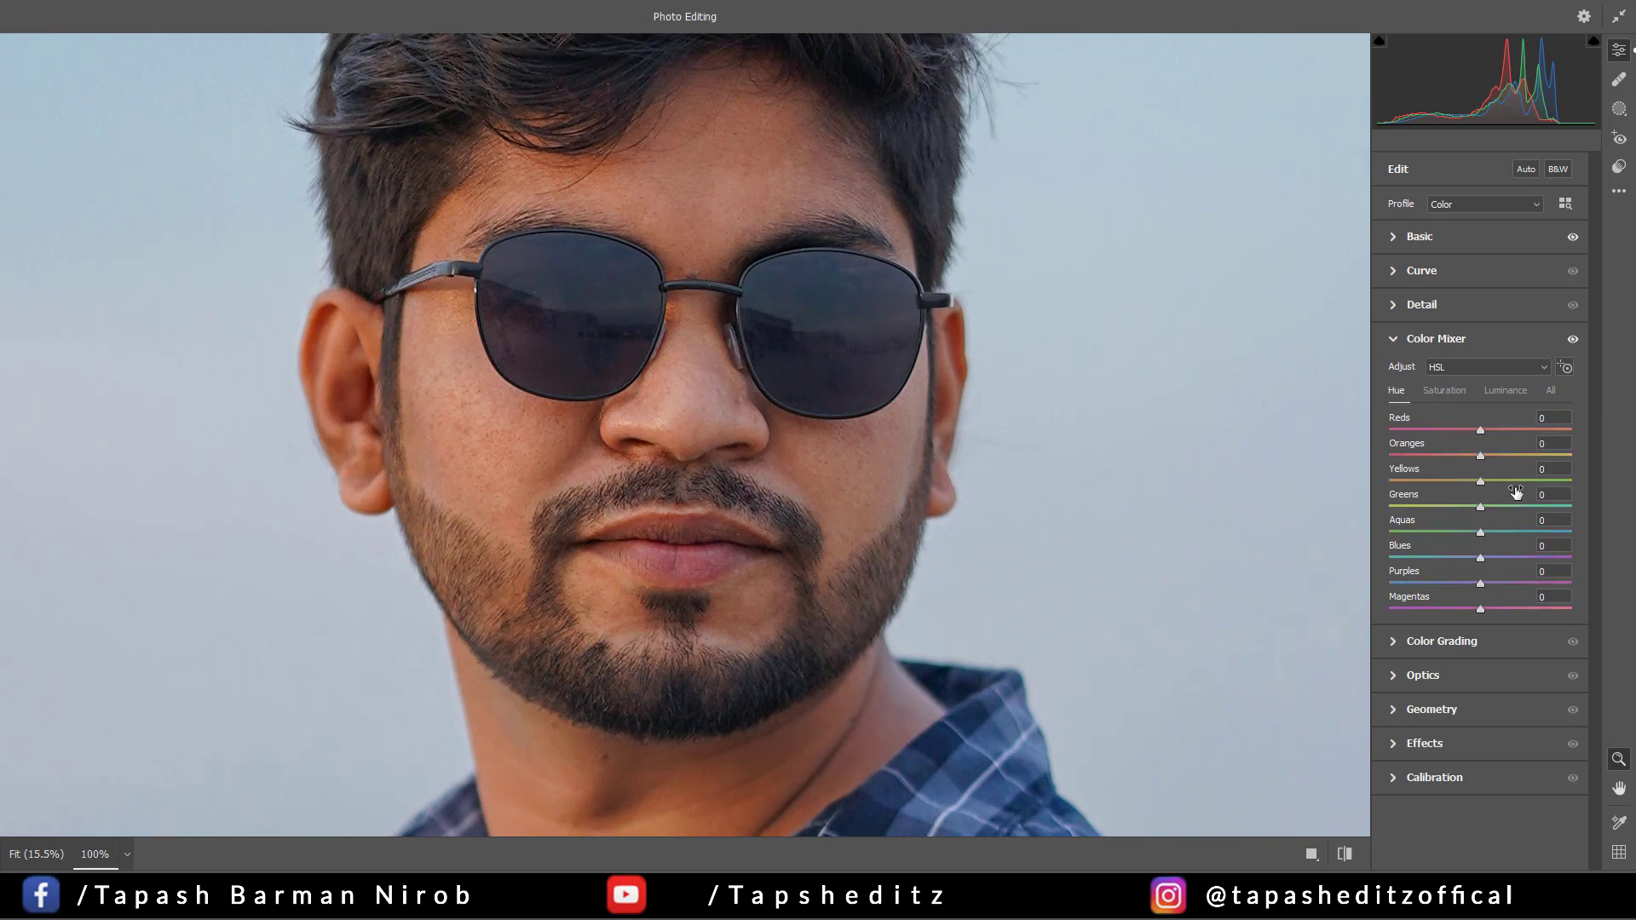
drag(1481, 460, 1476, 462)
double_click(1458, 462)
click(912, 317)
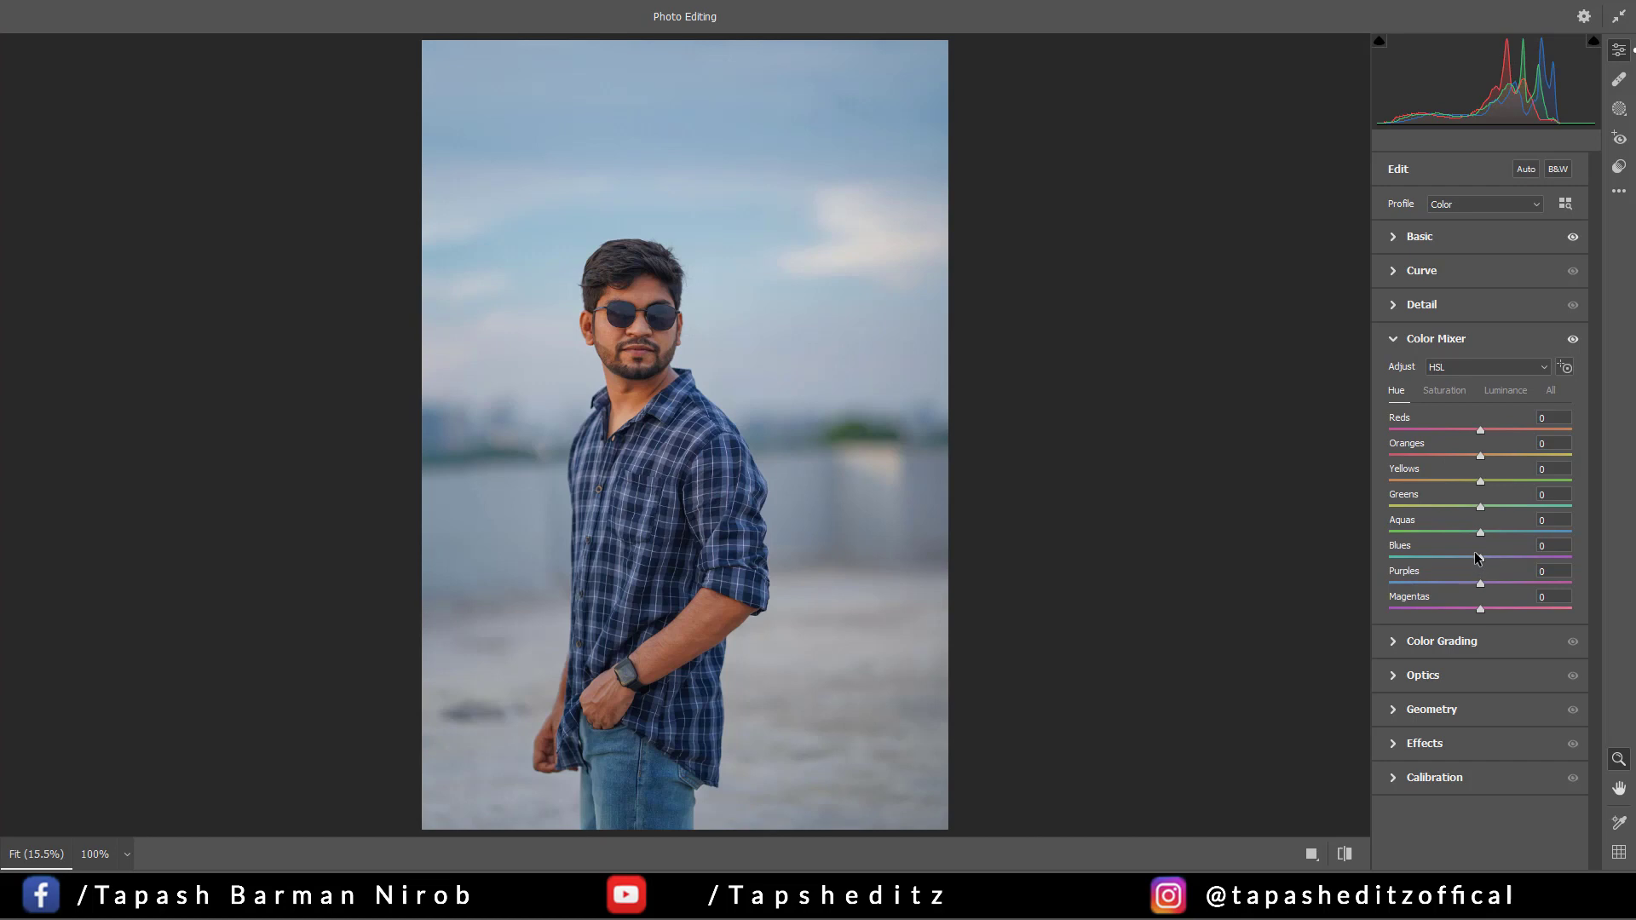
Step: Set the Blues hue to -7, shift the Aquas hue toward green, and set saturation to +41 for Aquas and +39 for Blues
drag(1478, 558, 1359, 534)
click(1437, 531)
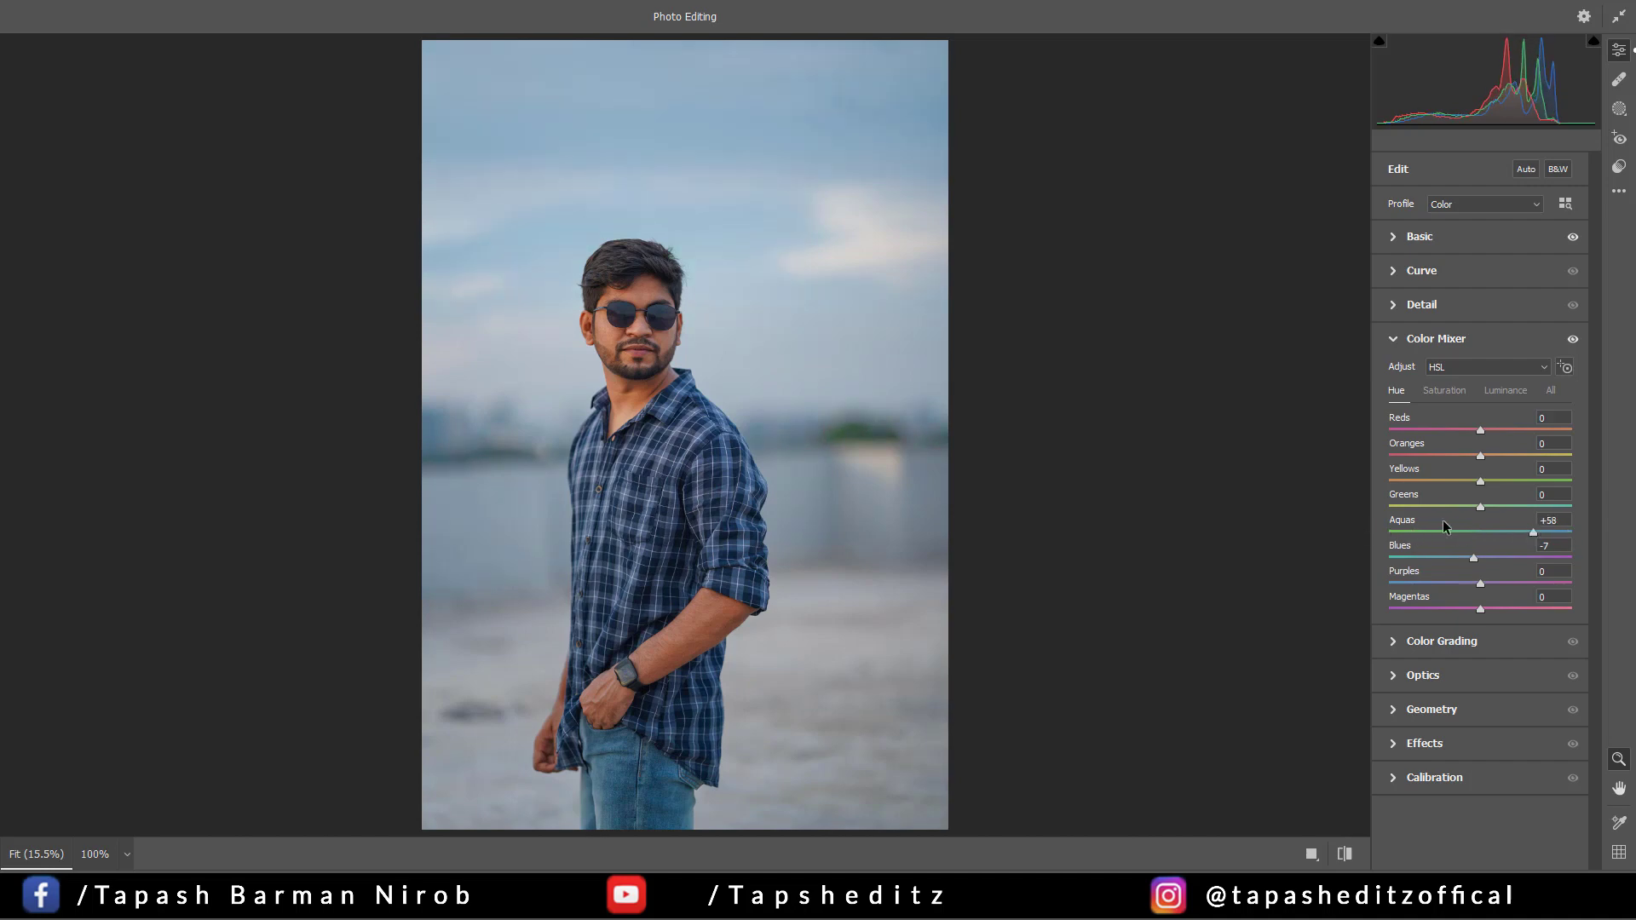
click(1439, 389)
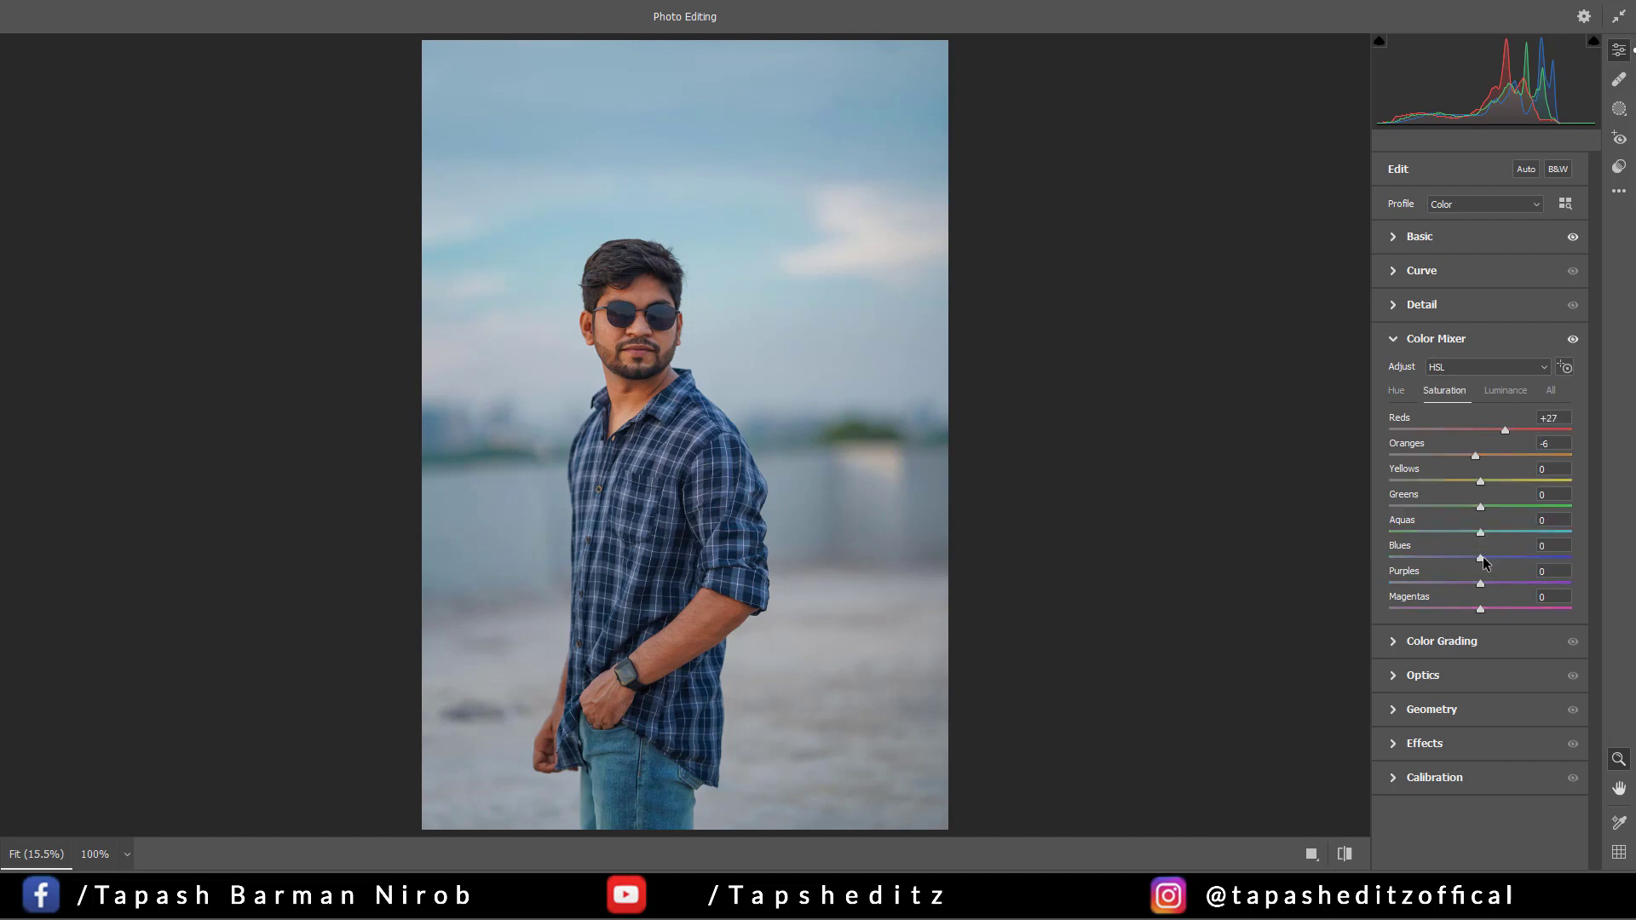
drag(1480, 557, 1519, 533)
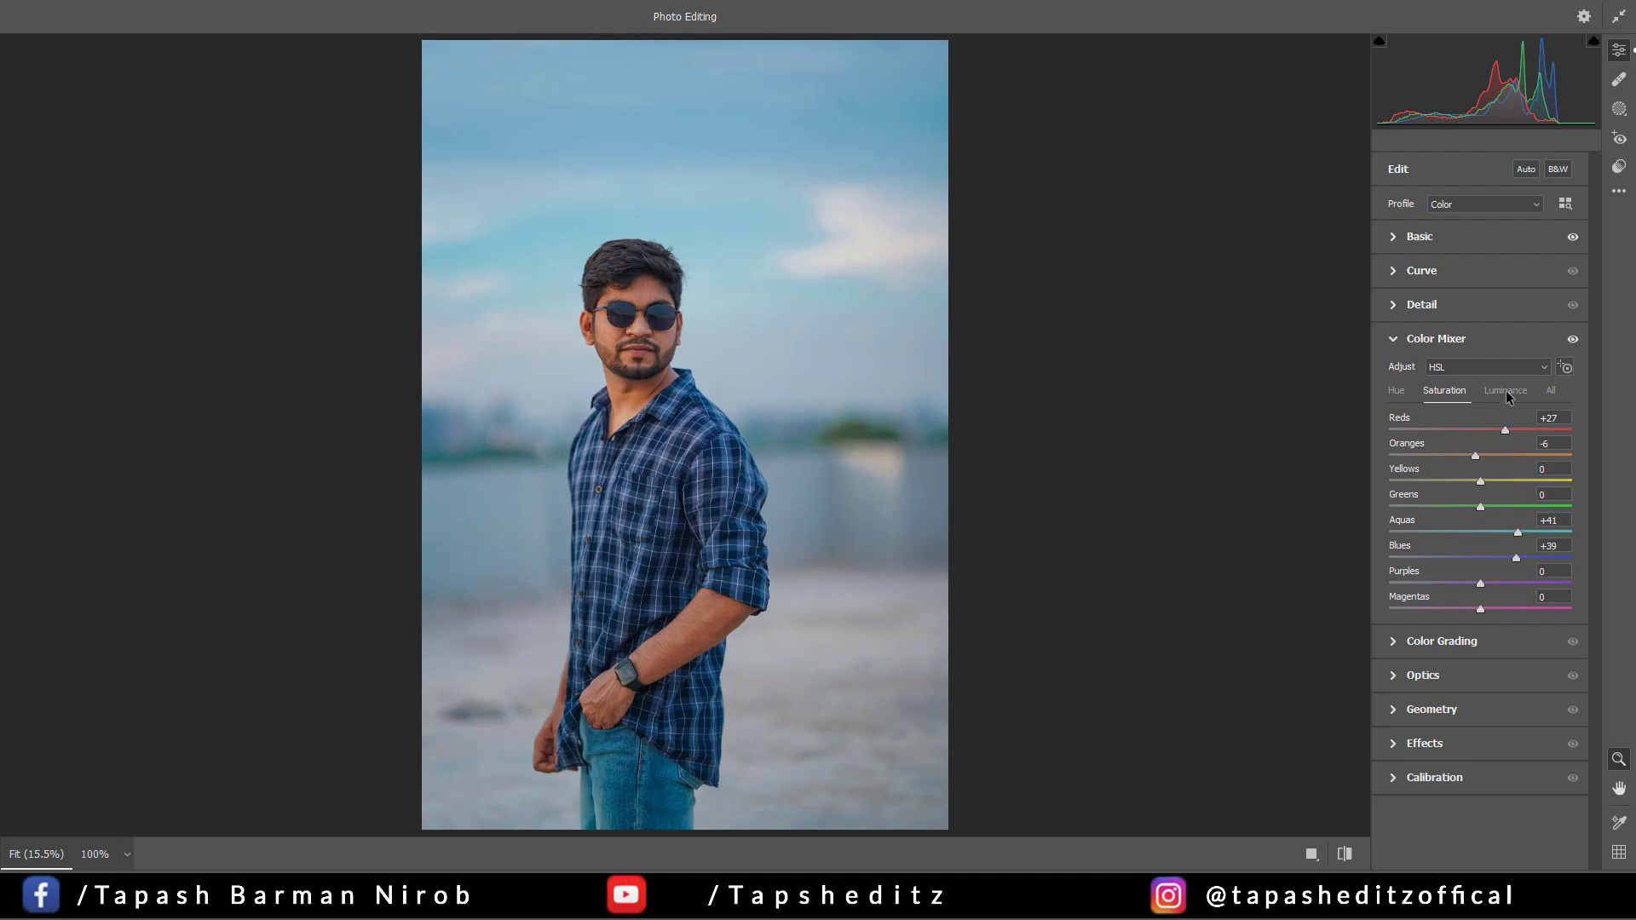
Step: Fine-tune the saturation of the warm tones and set the Oranges luminance to +7 in the Color Mixer
click(1506, 391)
click(1458, 394)
key(ctrl+z)
drag(1505, 431, 1522, 469)
click(1502, 391)
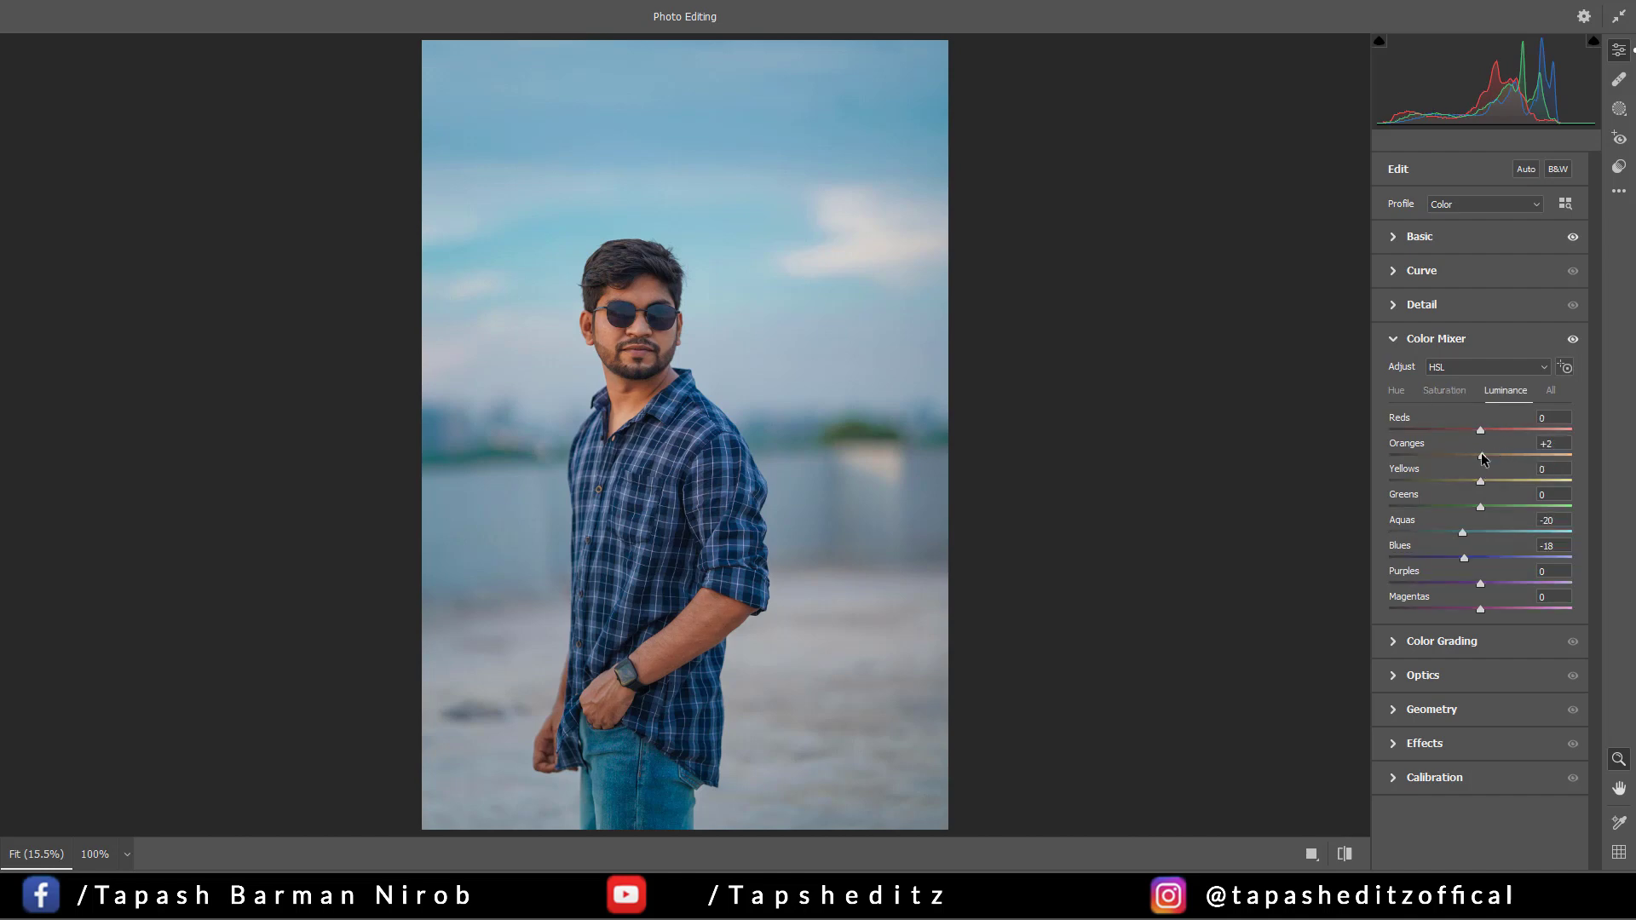
drag(1480, 456, 1486, 454)
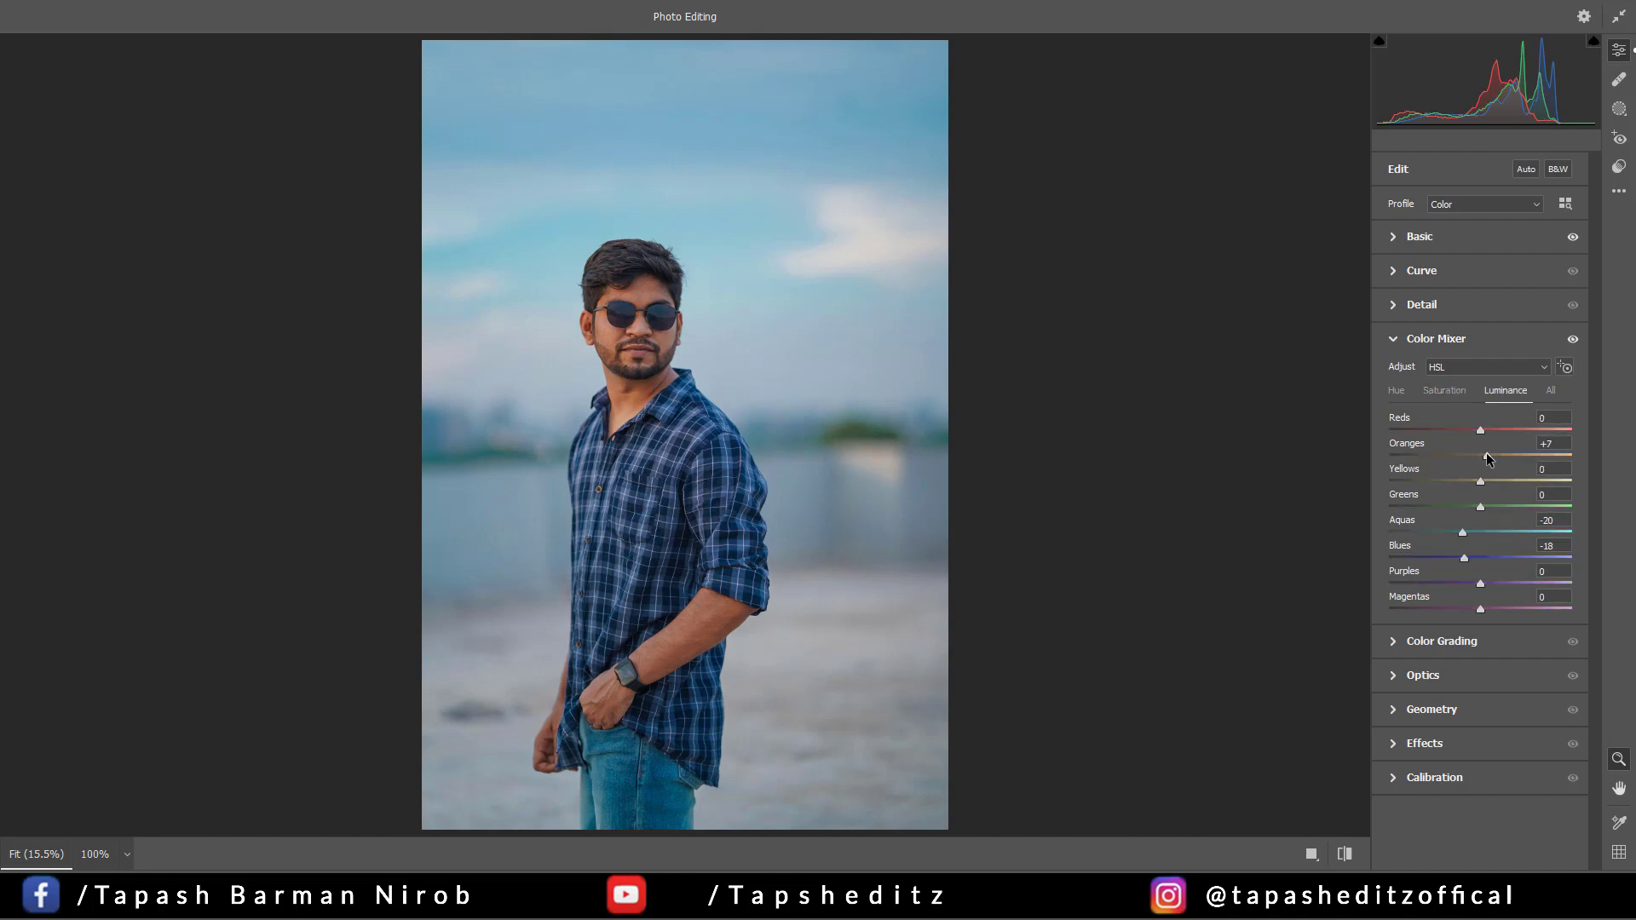
Step: In Calibration, try shifting the Red Primary hue, reset it to 0, and set the Red Primary saturation to -4
click(1393, 341)
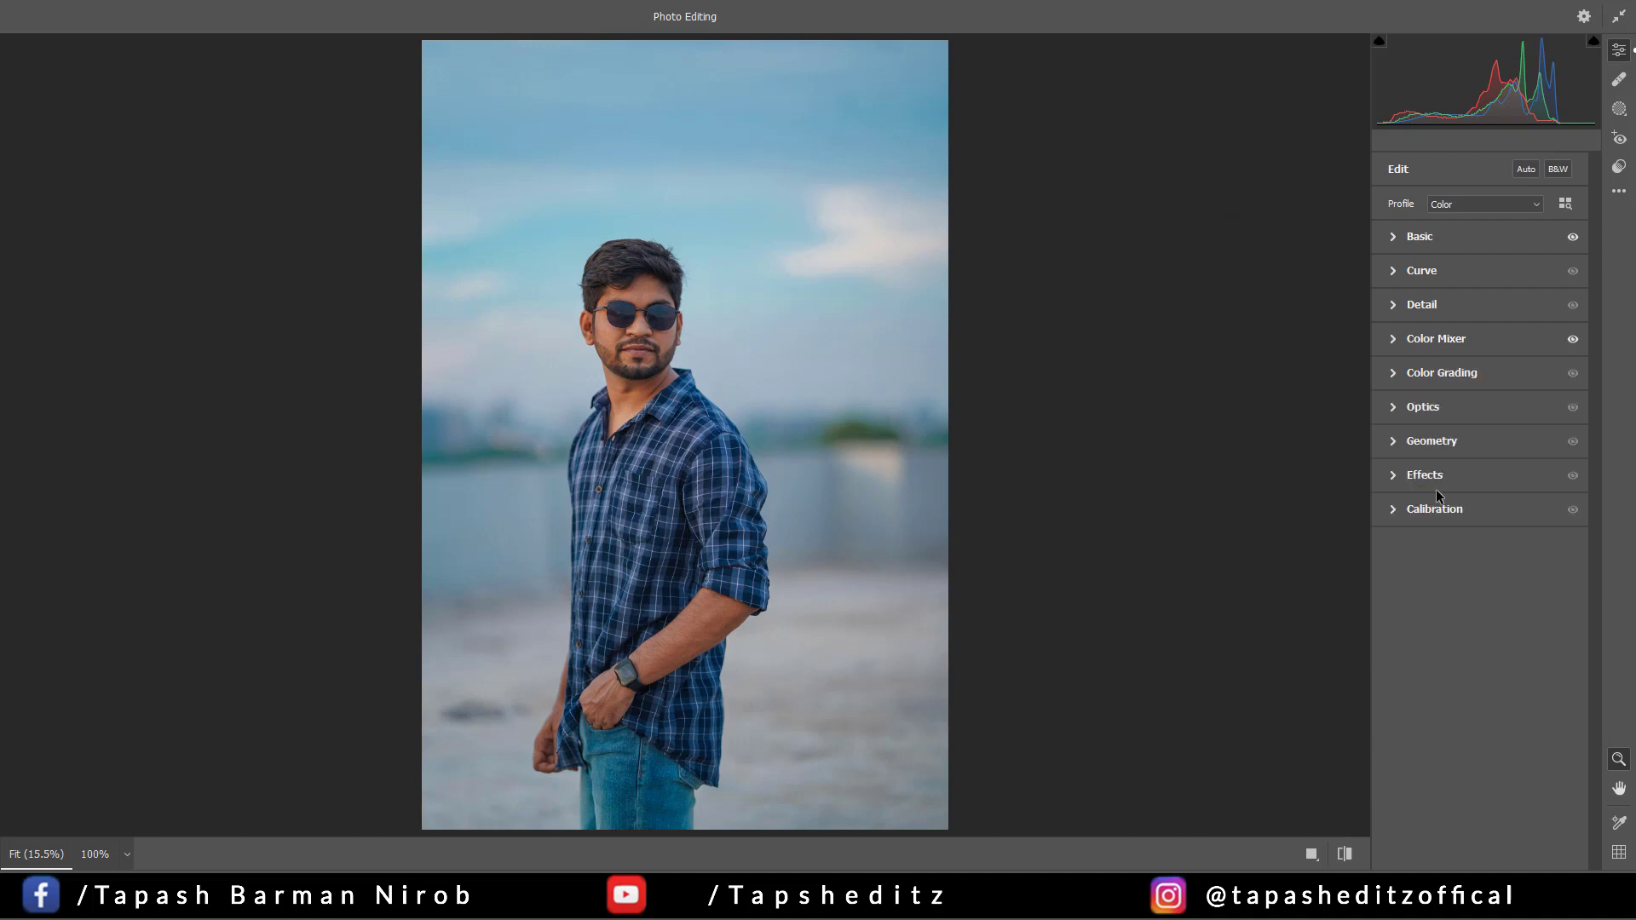
click(1394, 510)
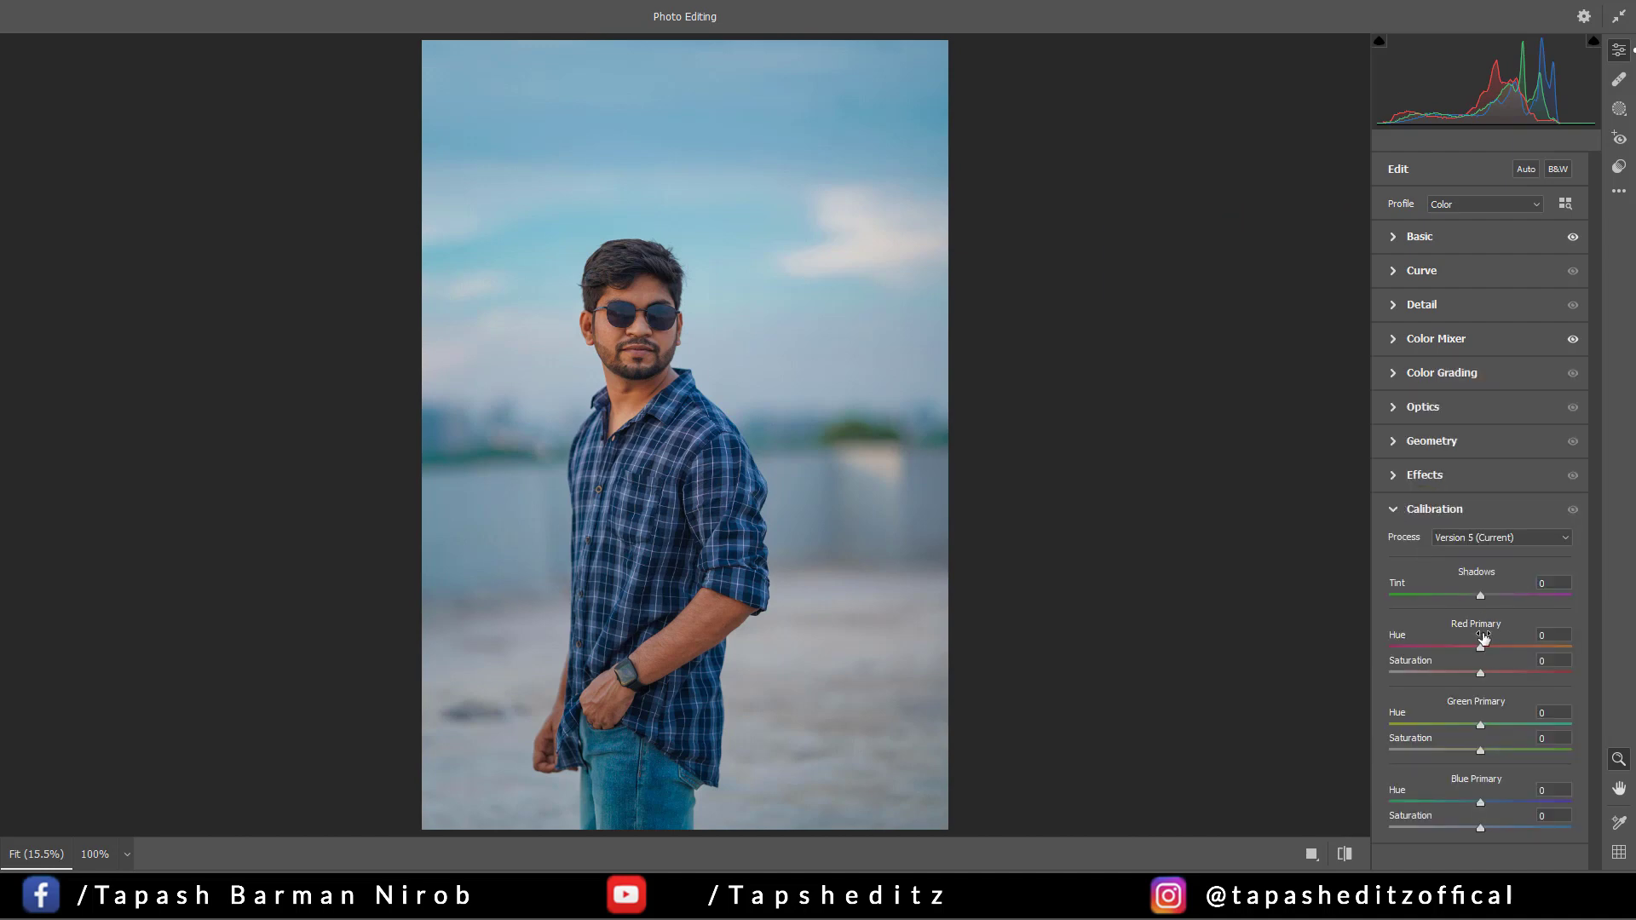
mouse_move(1481, 647)
mouse_down()
mouse_move(1515, 650)
mouse_move(1500, 649)
mouse_up()
click(1549, 635)
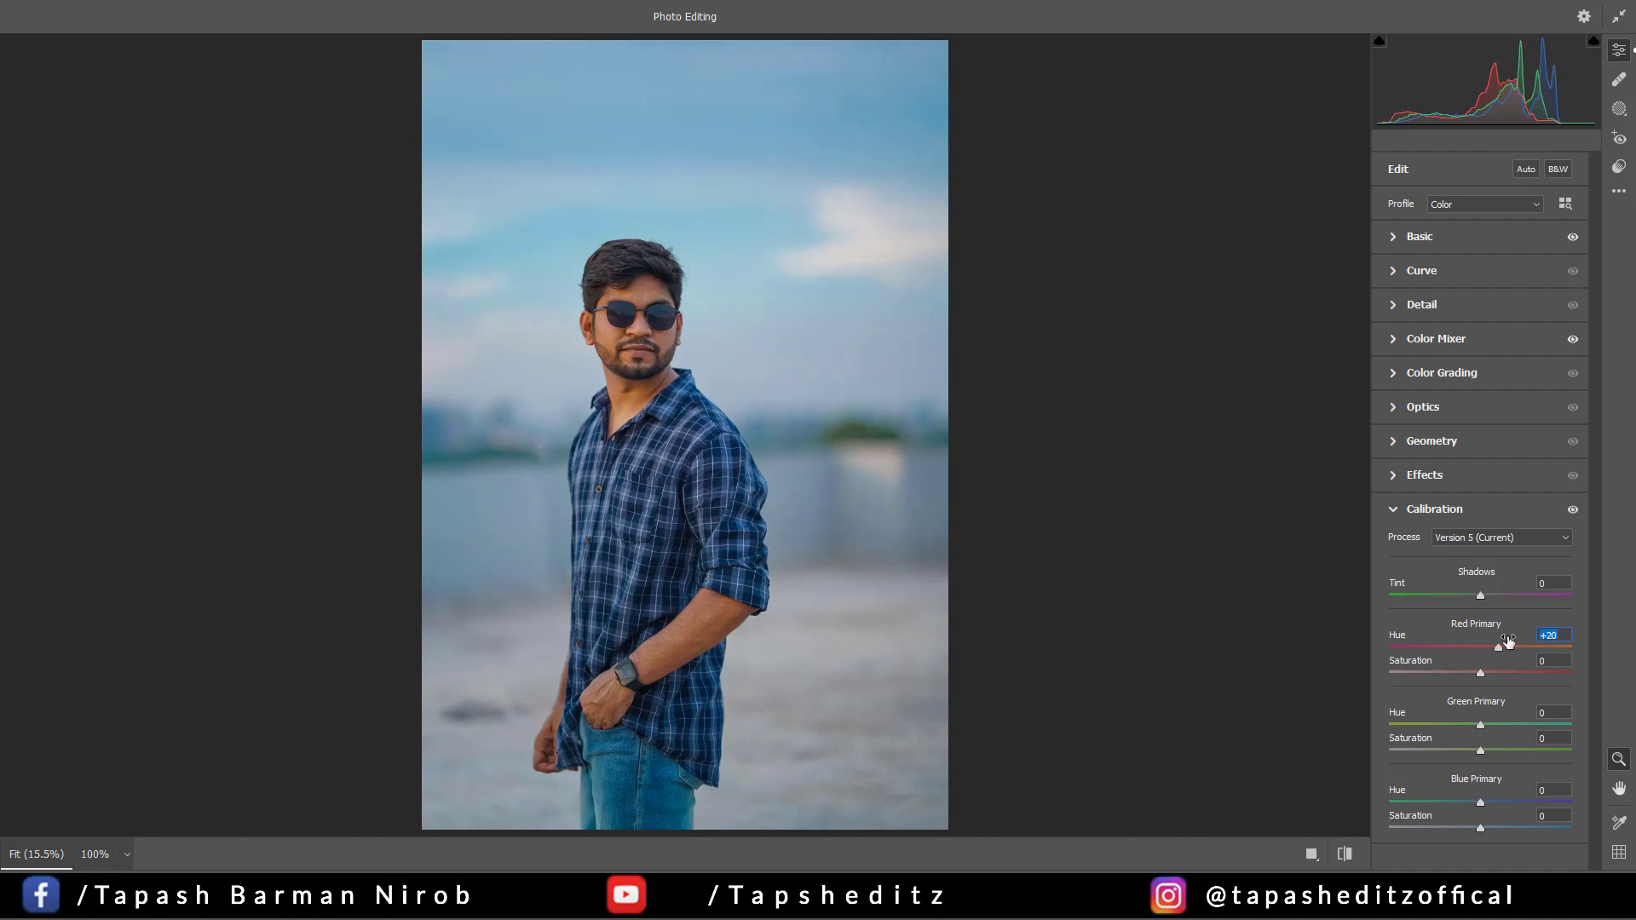
text(0)
mouse_move(1480, 671)
mouse_down()
mouse_move(1433, 670)
mouse_move(1510, 676)
mouse_up()
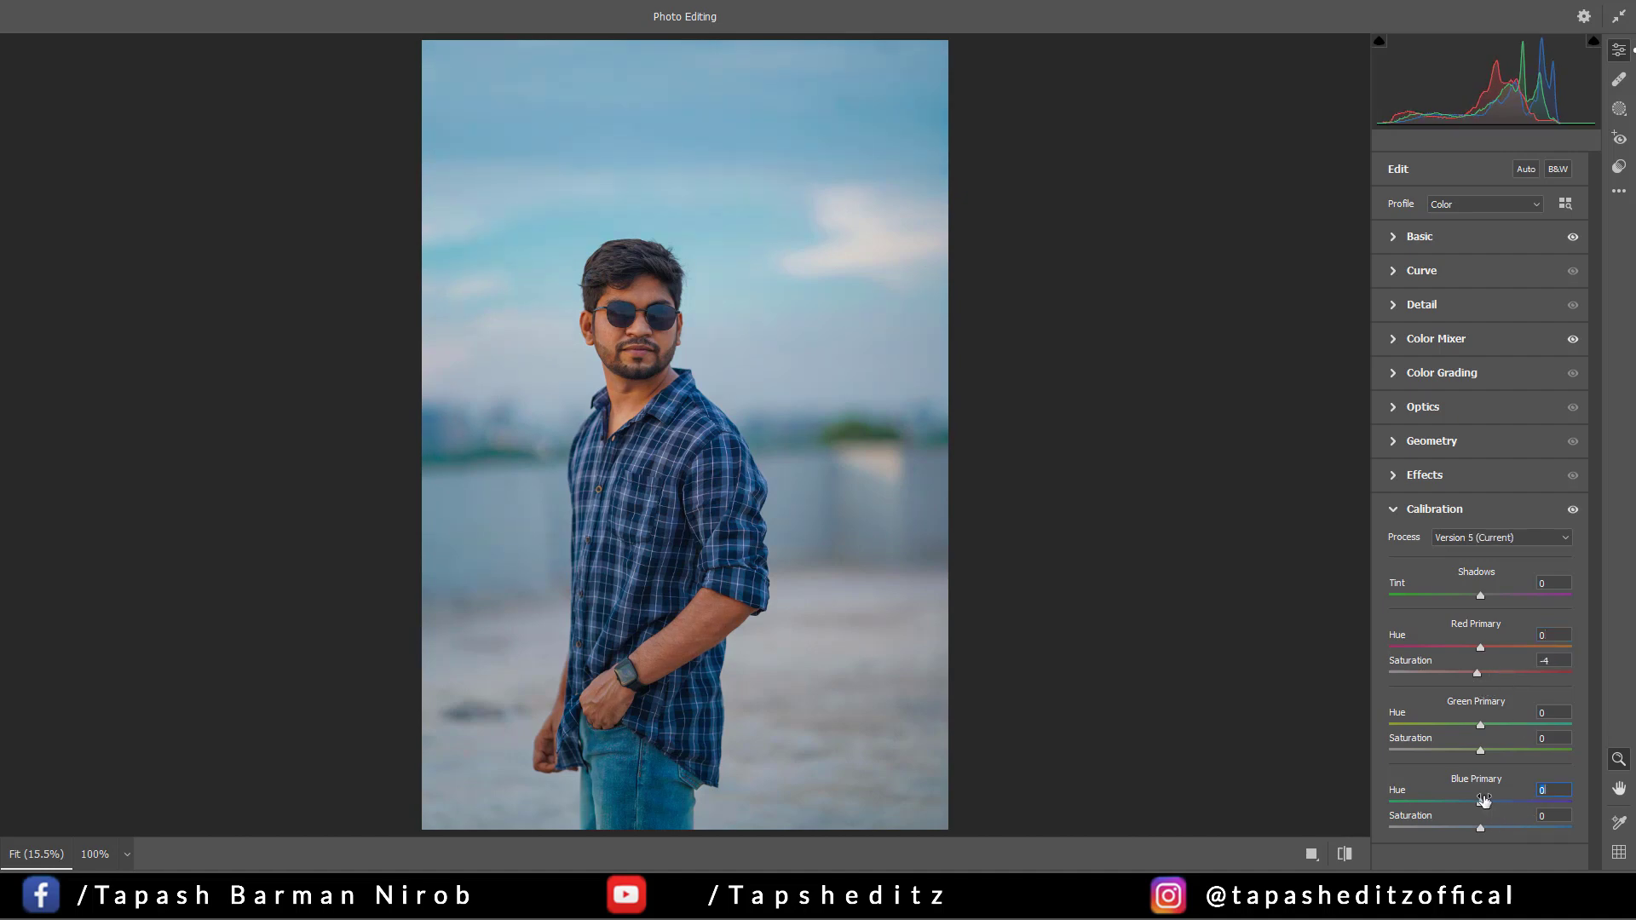
Step: Try shifting the Blue Primary hue in both directions in Calibration and reset it to 0
drag(1479, 803, 1447, 803)
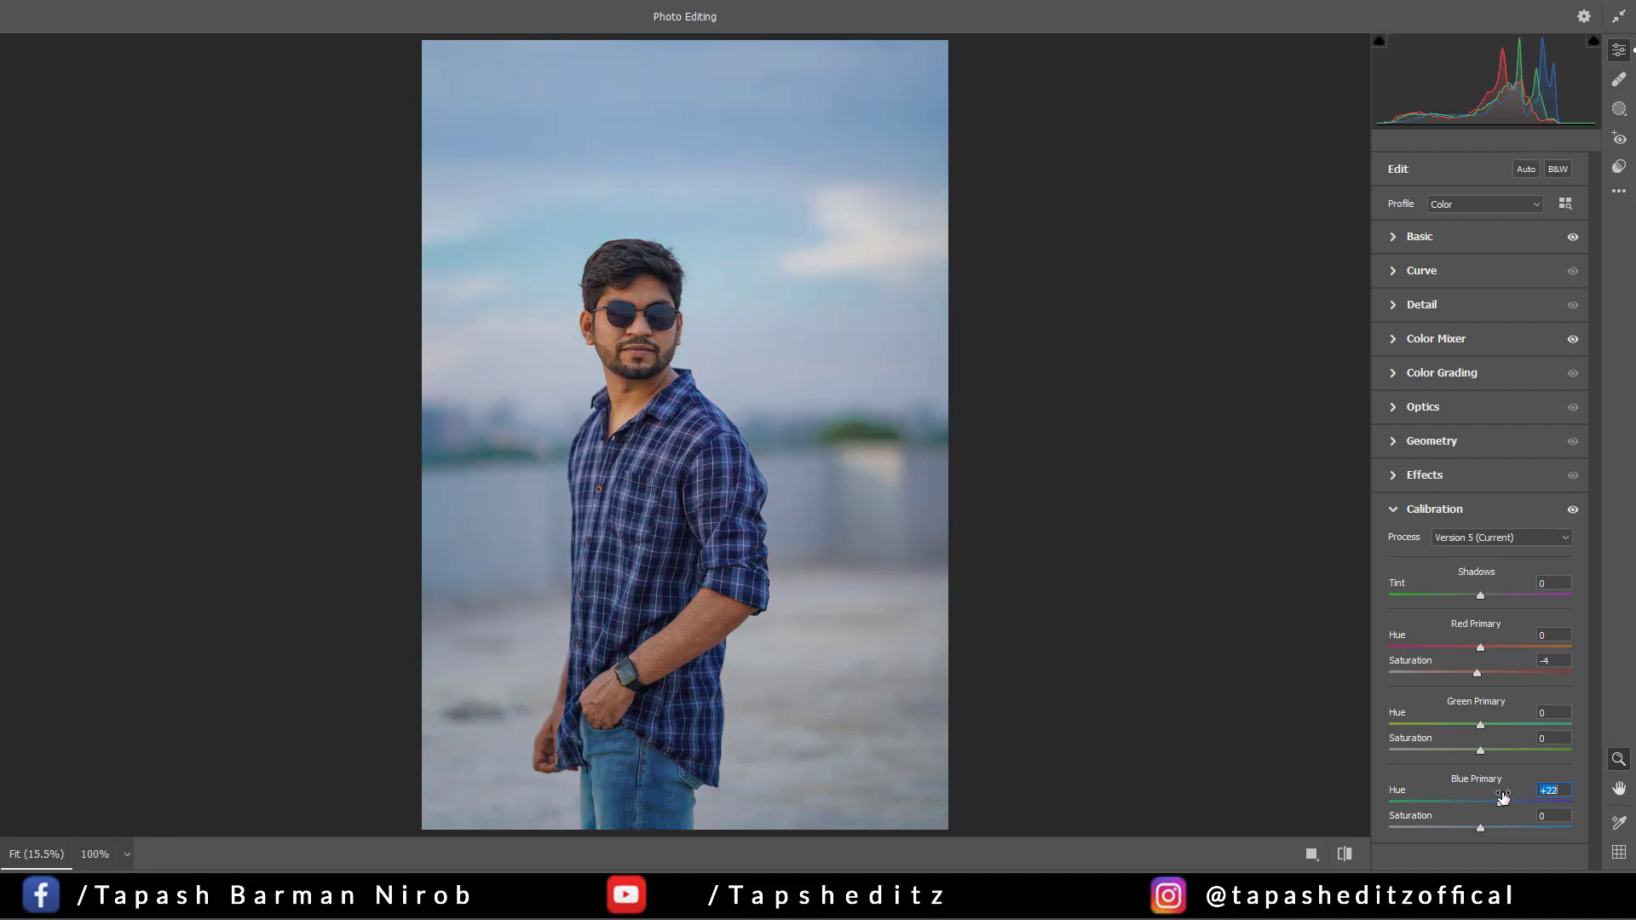
key(Up)
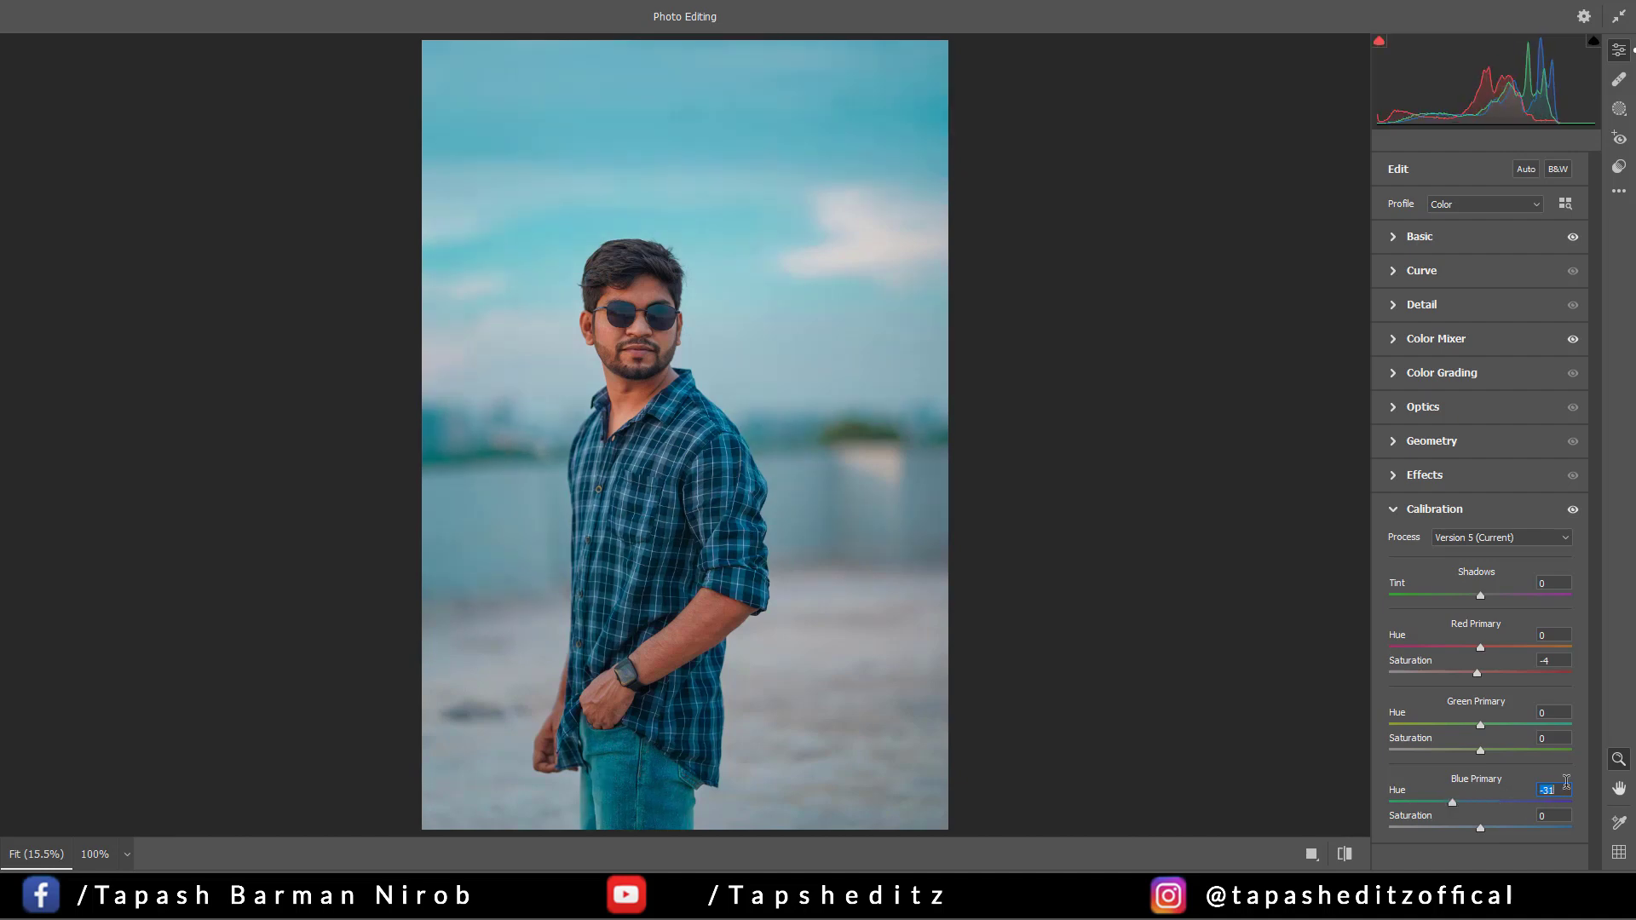
text(0)
Step: Set the Green Primary hue to +29 in Calibration and check the face up close
drag(1480, 730, 1513, 730)
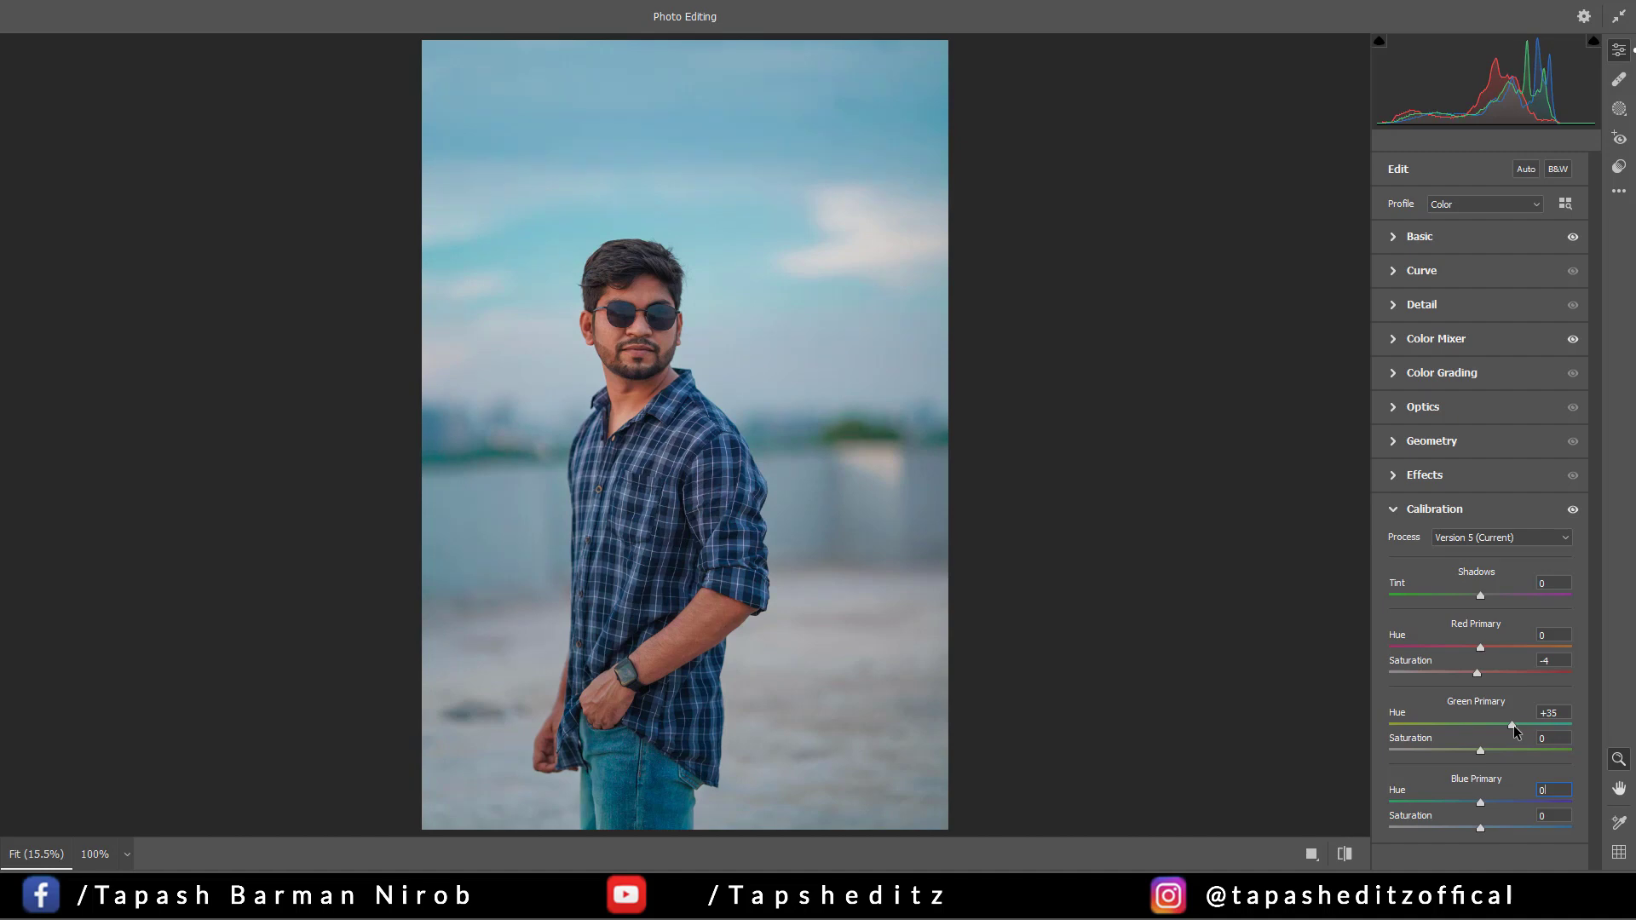
drag(1513, 730, 1508, 726)
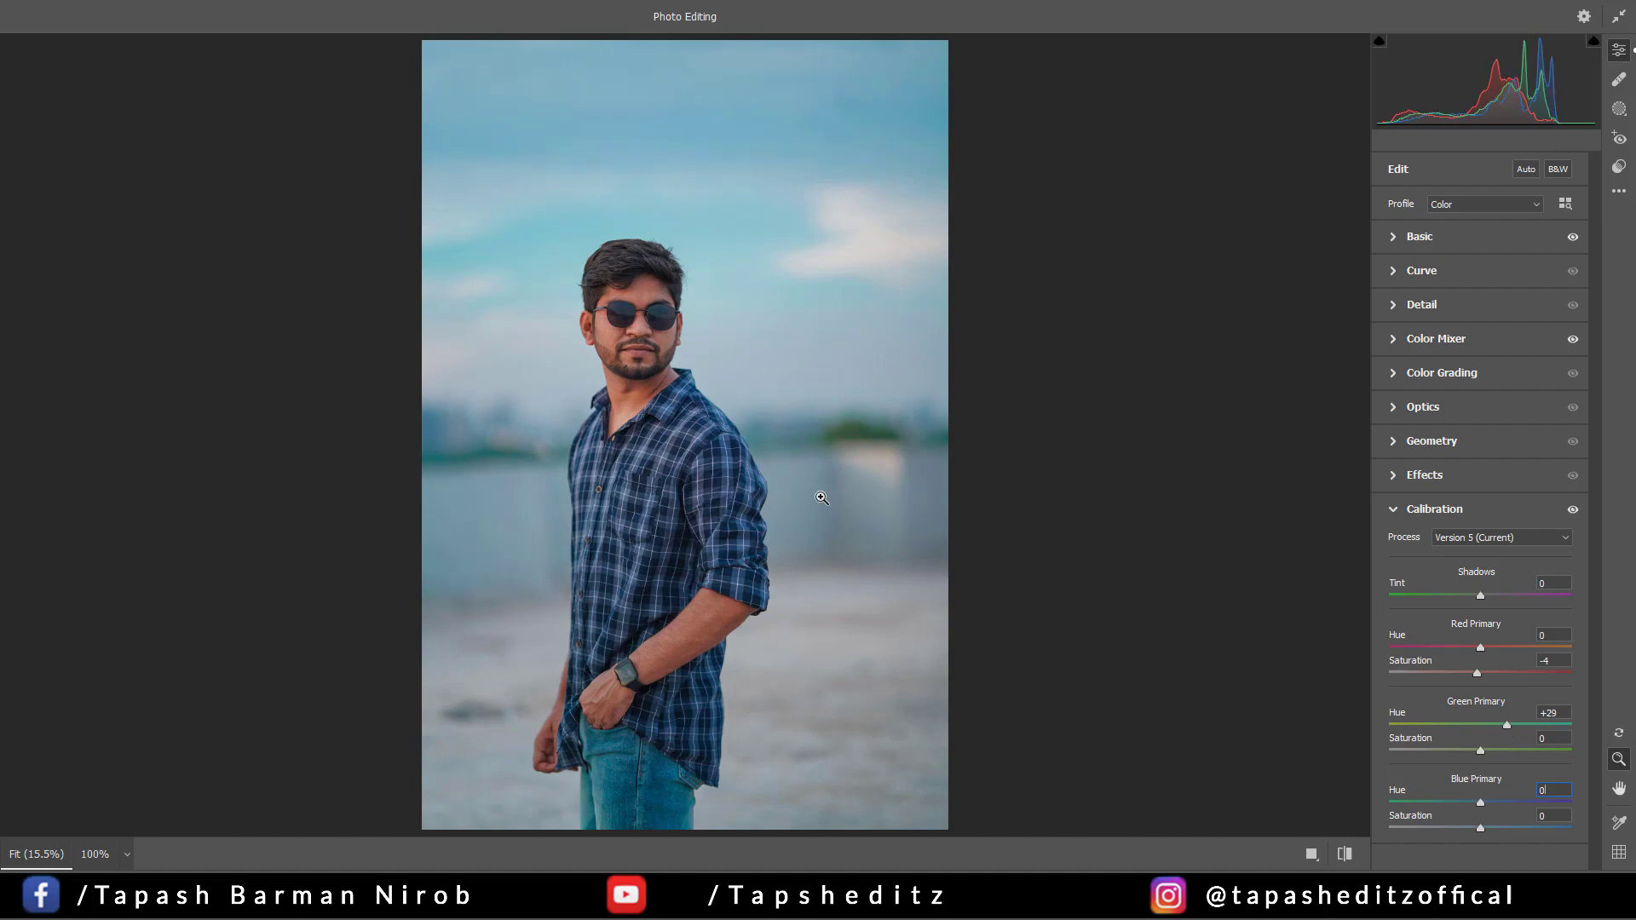
click(604, 346)
alt+click(934, 259)
click(1394, 510)
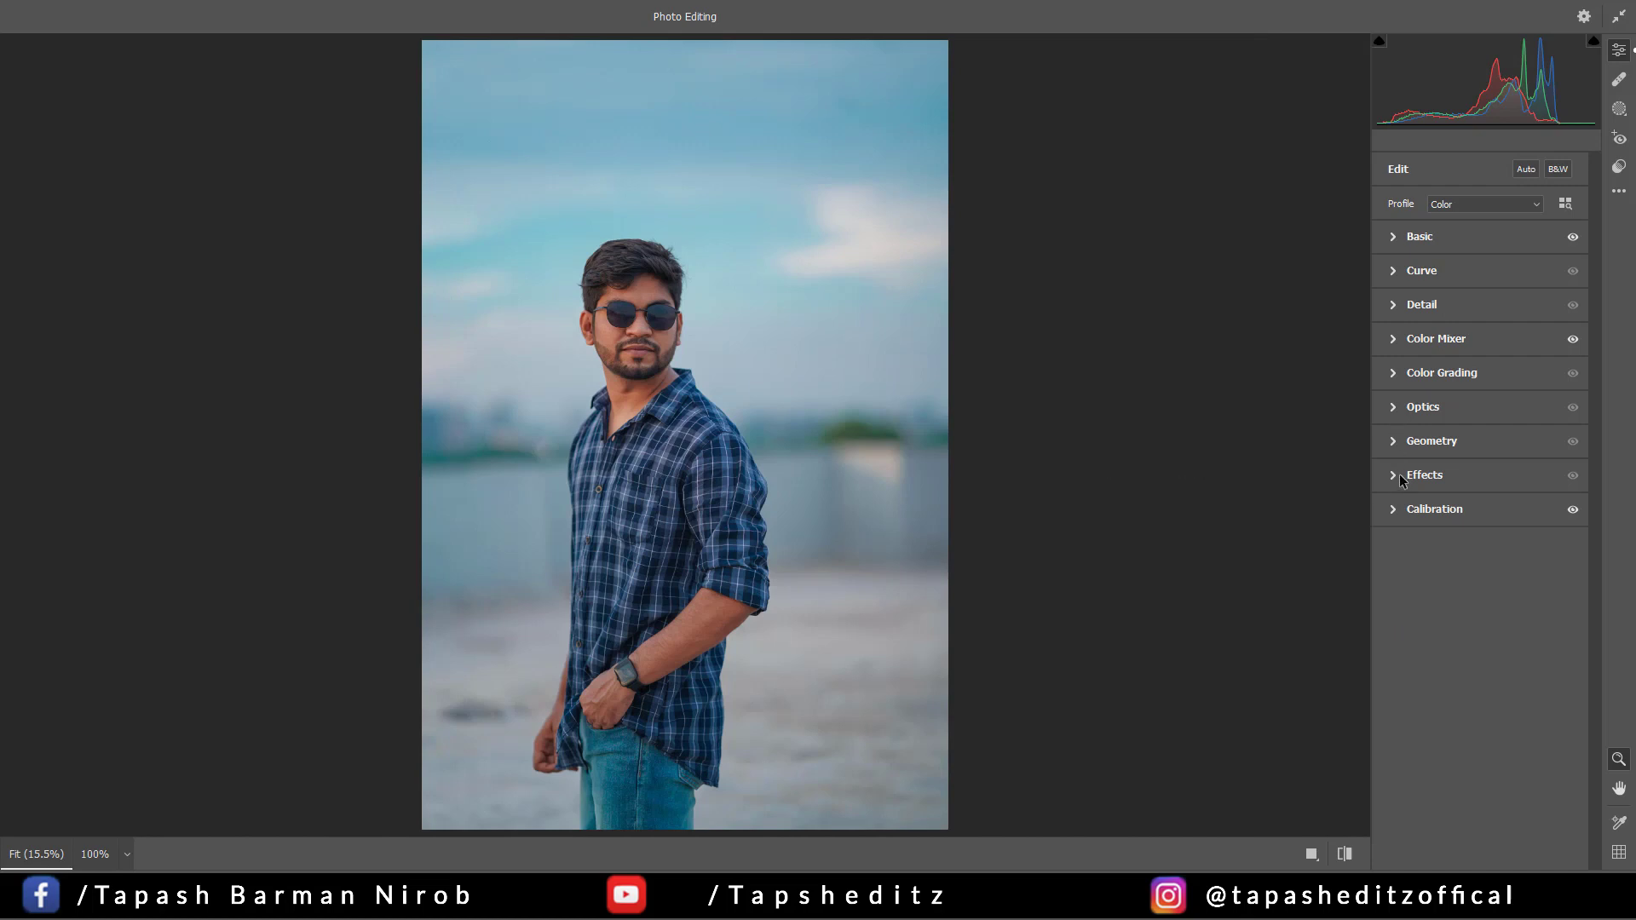
Step: Color grade the midtones to hue 166, saturation 9, the shadows to hue 56, saturation 7, and the highlights to hue 270, saturation 2
click(1397, 370)
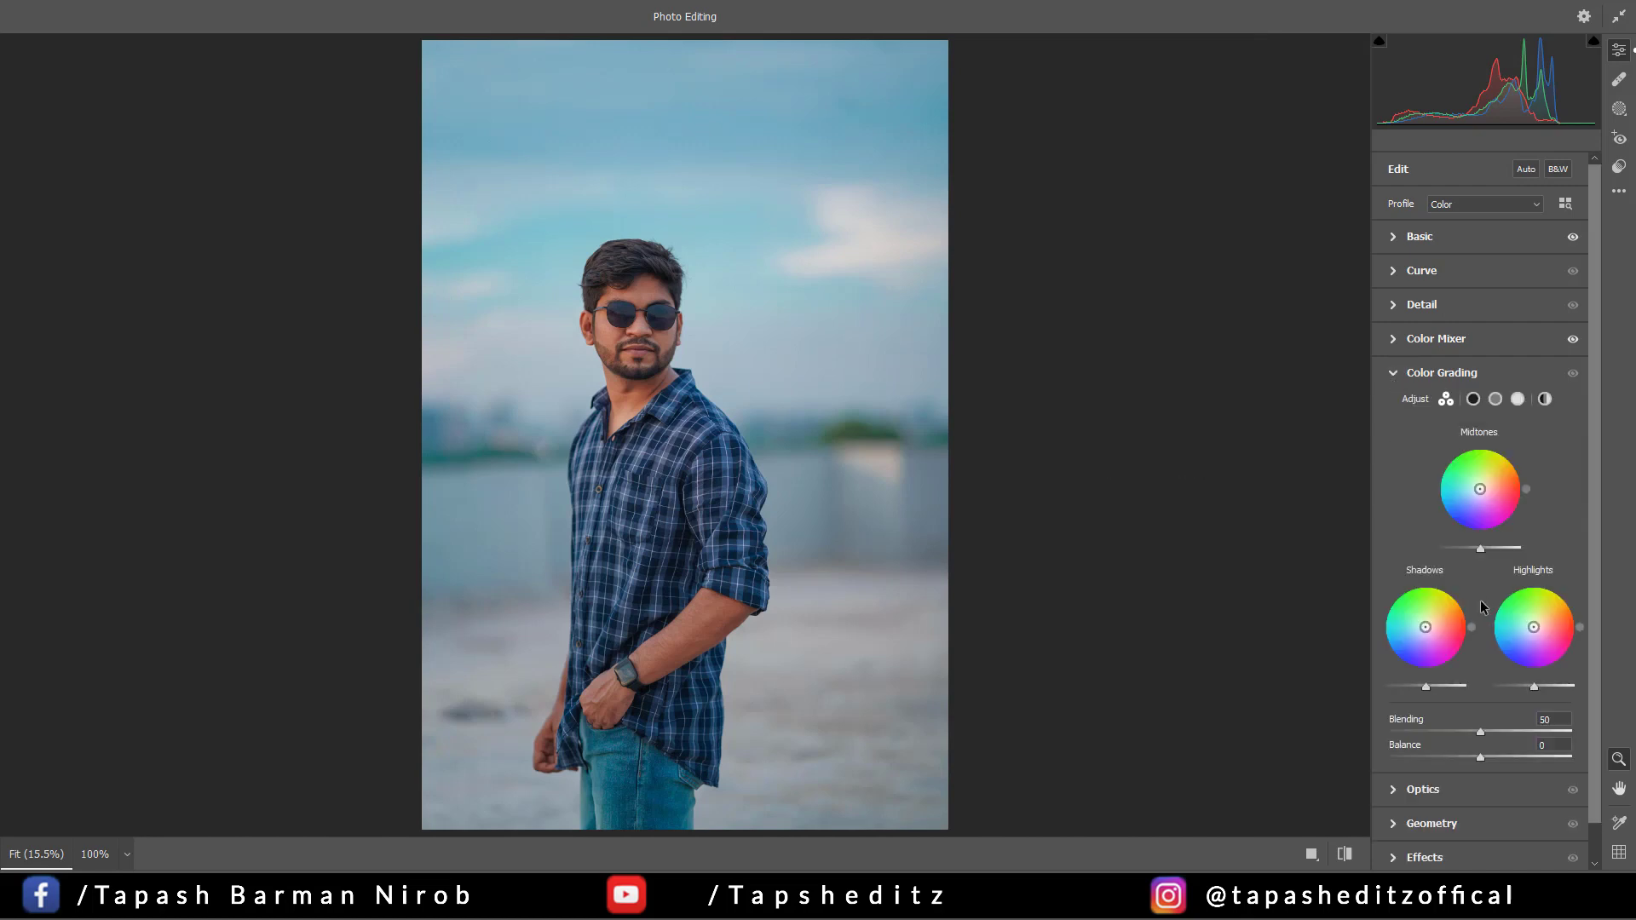
drag(1481, 490, 1476, 489)
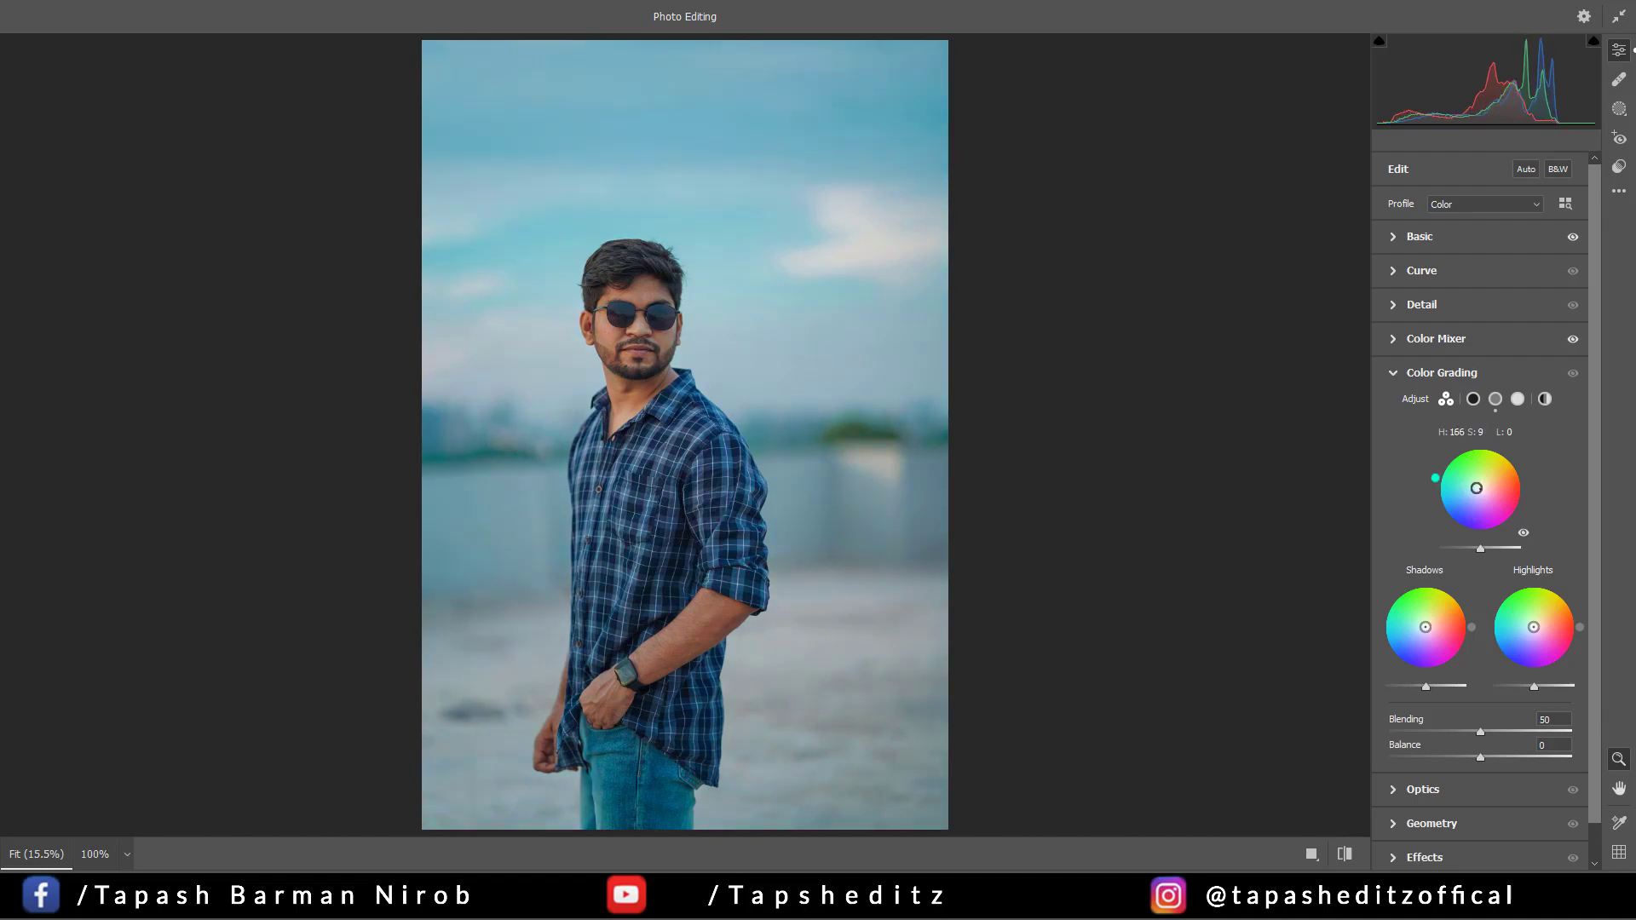
drag(1425, 627, 1427, 625)
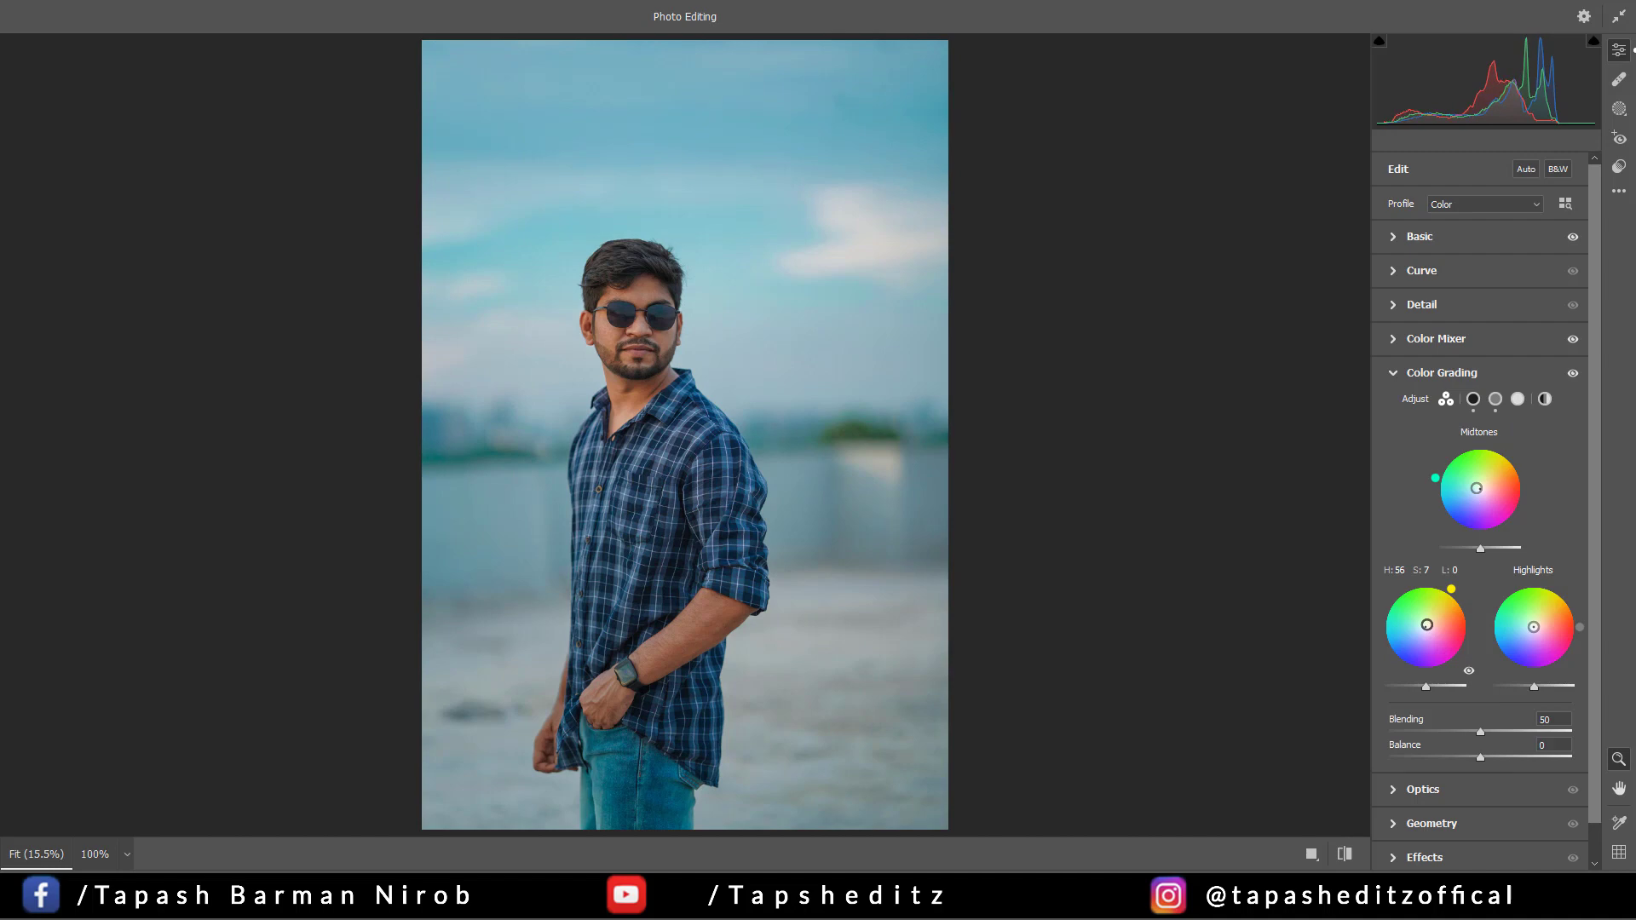
drag(1533, 627, 1533, 628)
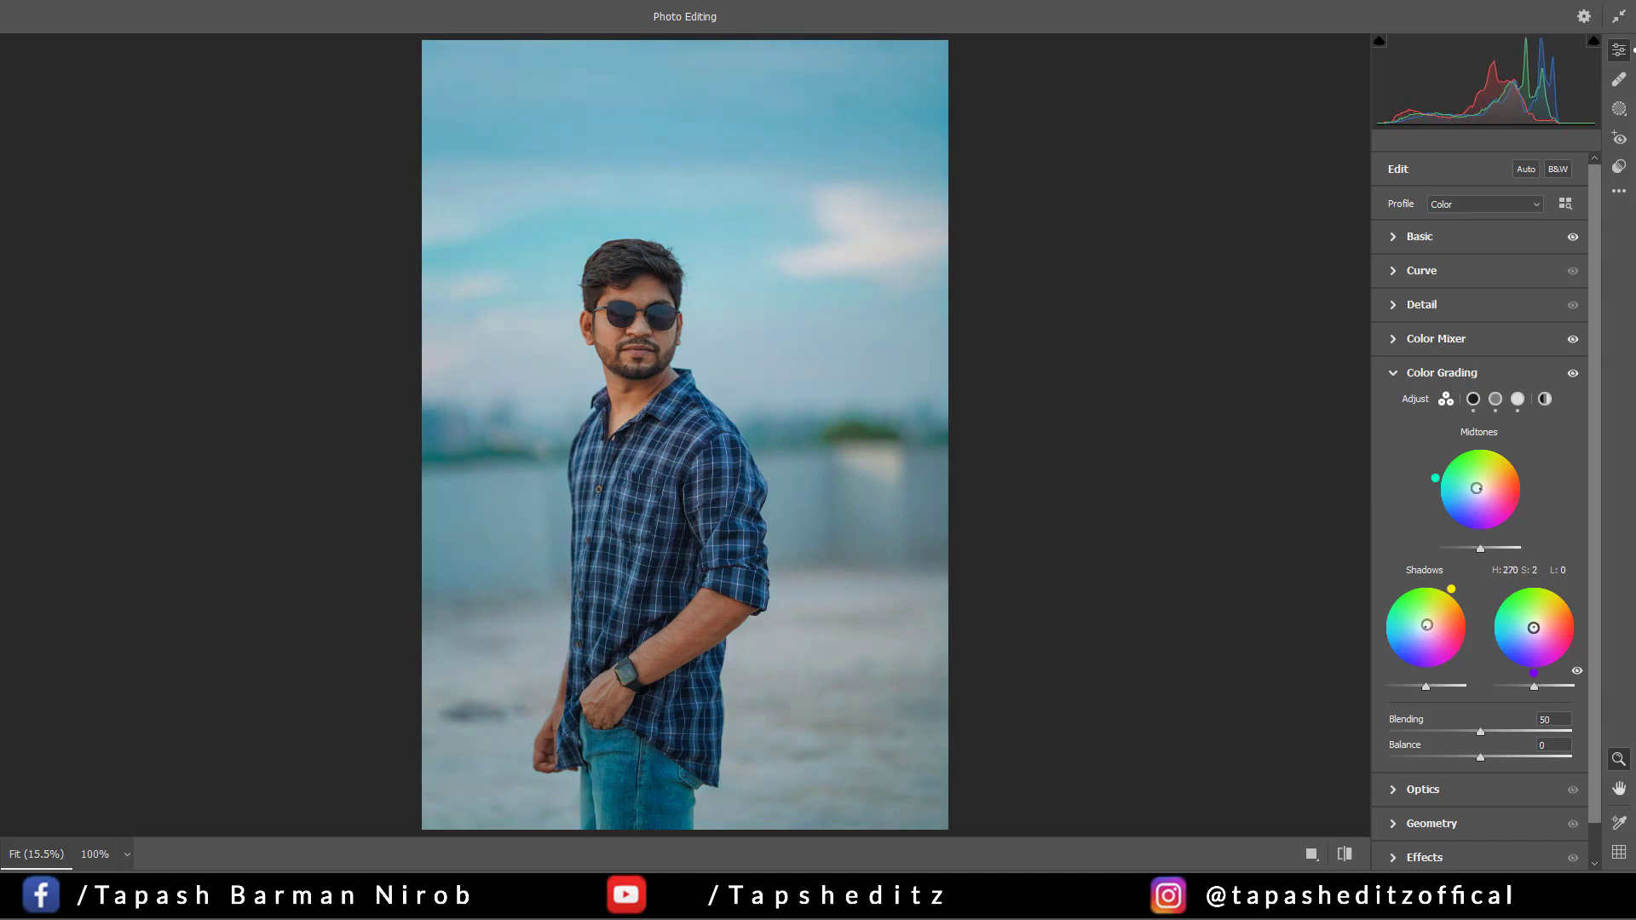
click(1392, 372)
Step: Review the Detail settings with a close look at the photo and apply the Camera Raw adjustments to the layer
click(1397, 302)
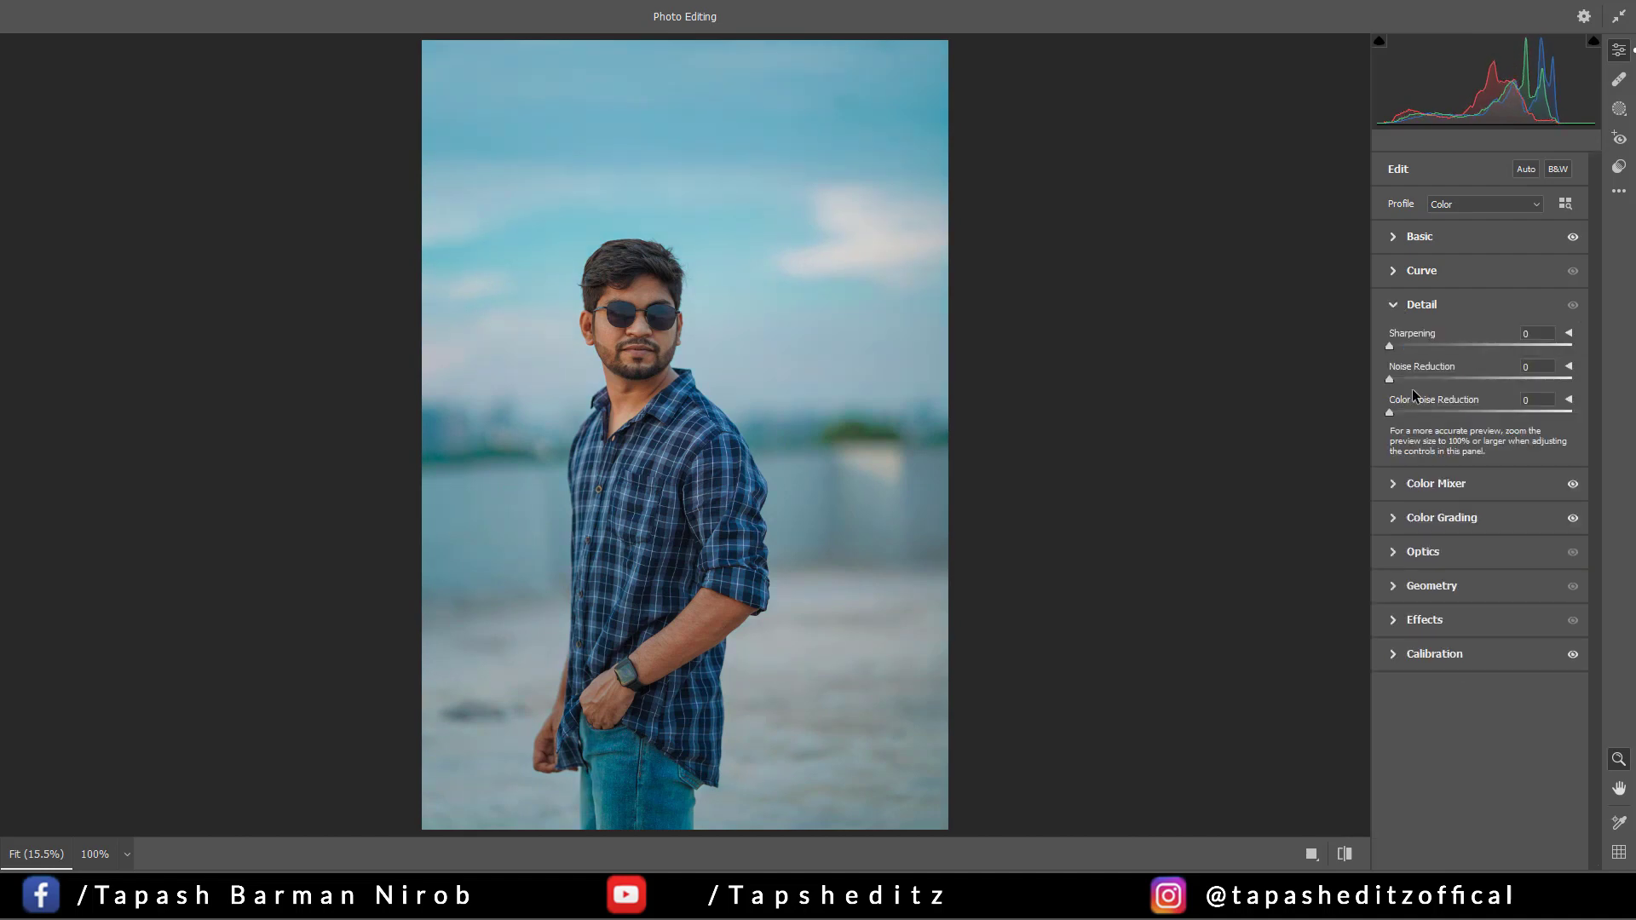
click(559, 286)
click(1040, 431)
key(Return)
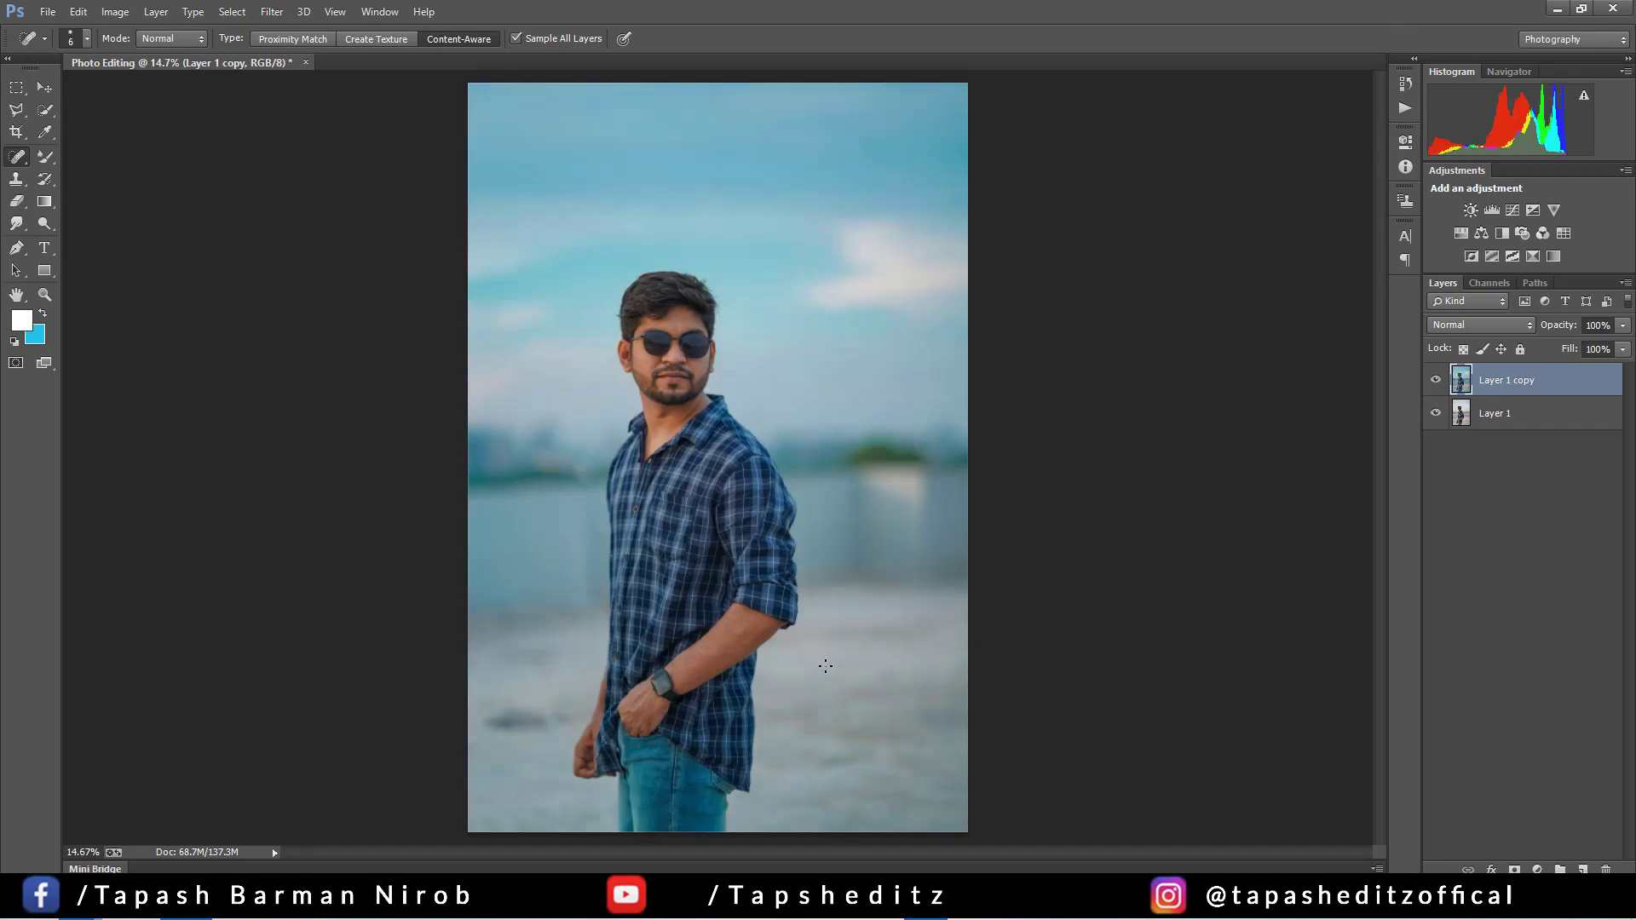
Step: Hide and show the graded Layer 1 copy to compare the whole photo with the original
scroll(789, 482, down, 4)
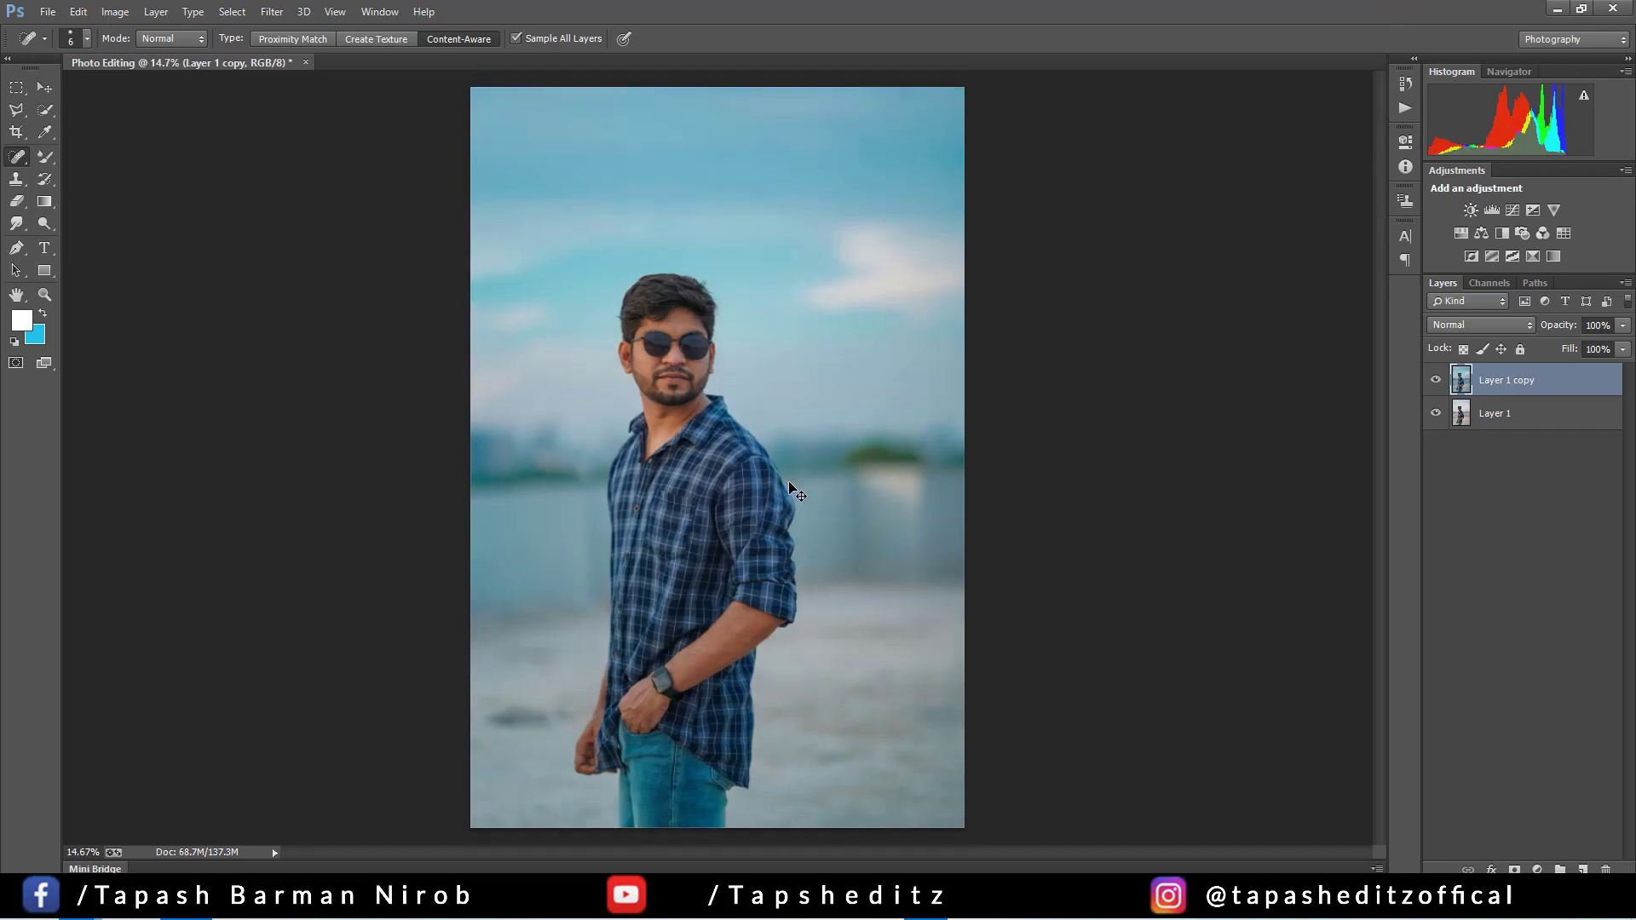
scroll(789, 482, up, 2)
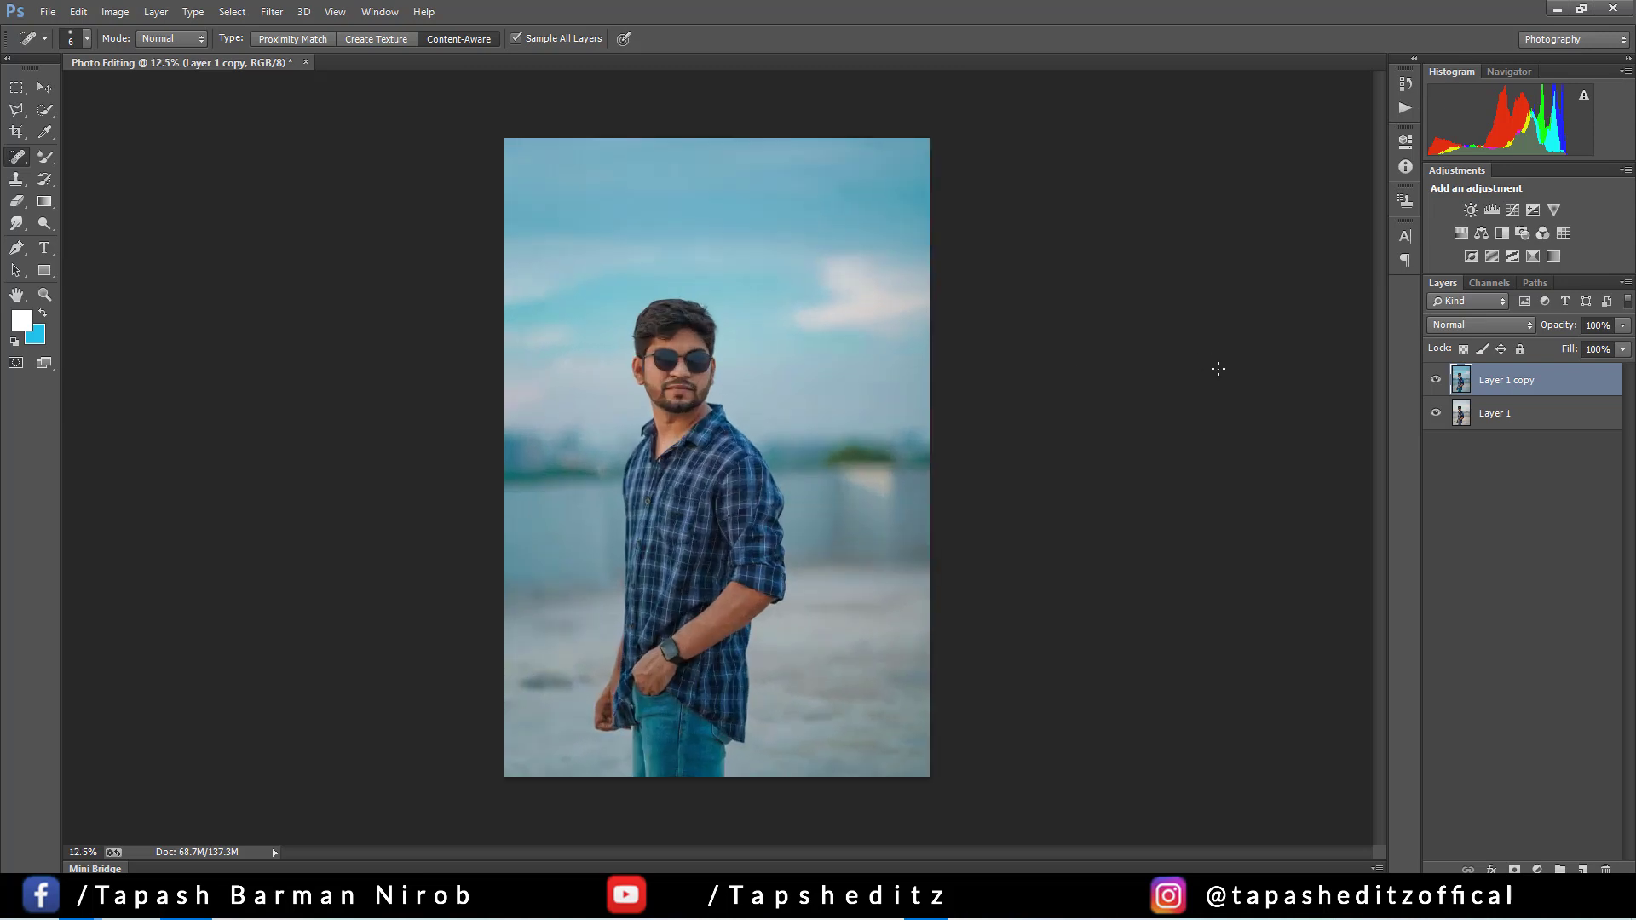
click(1431, 380)
click(1431, 382)
Step: Duplicate Layer 1 copy and smooth the skin on the duplicate with Imagenomic Portraiture, increasing the Fine detail smoothing
drag(1513, 382, 1582, 868)
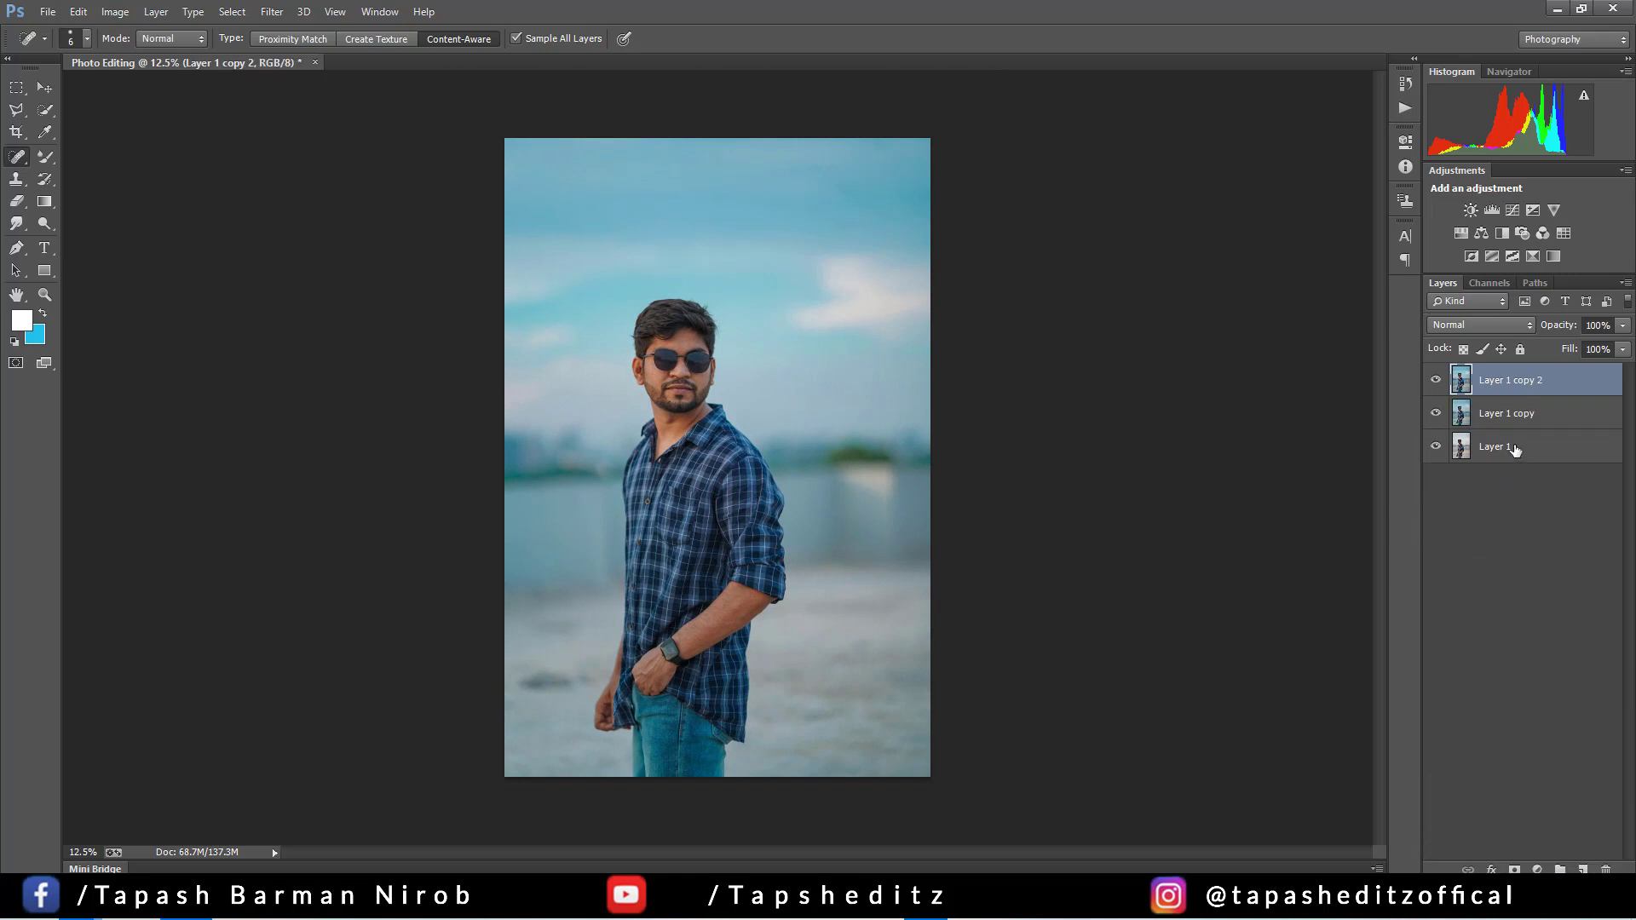
click(271, 11)
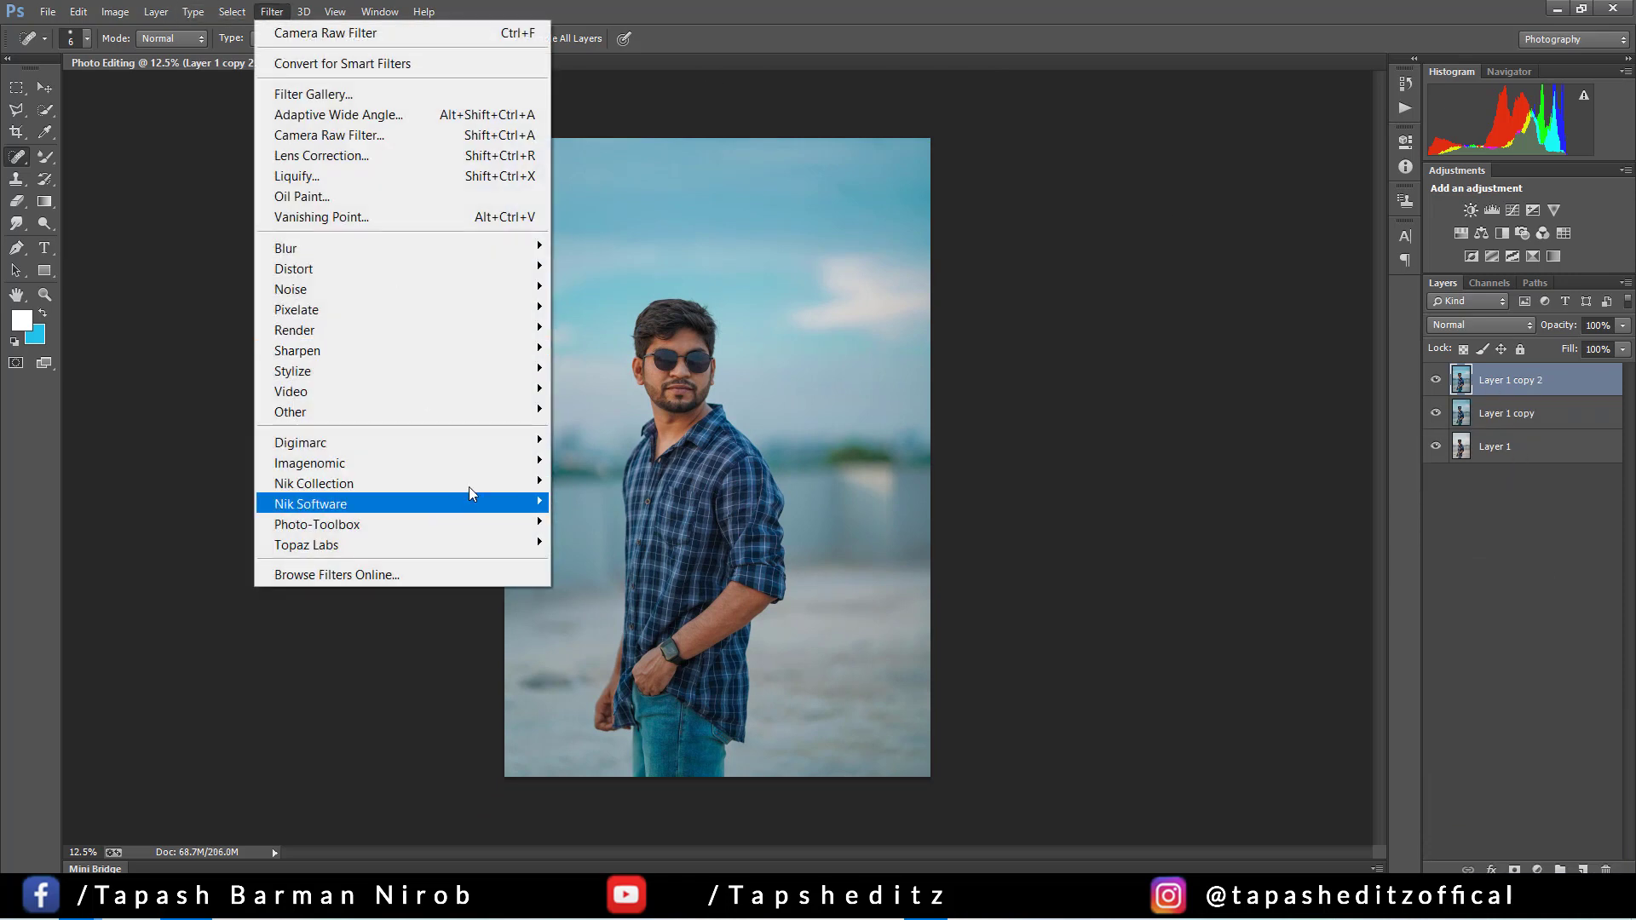
mouse_move(474, 475)
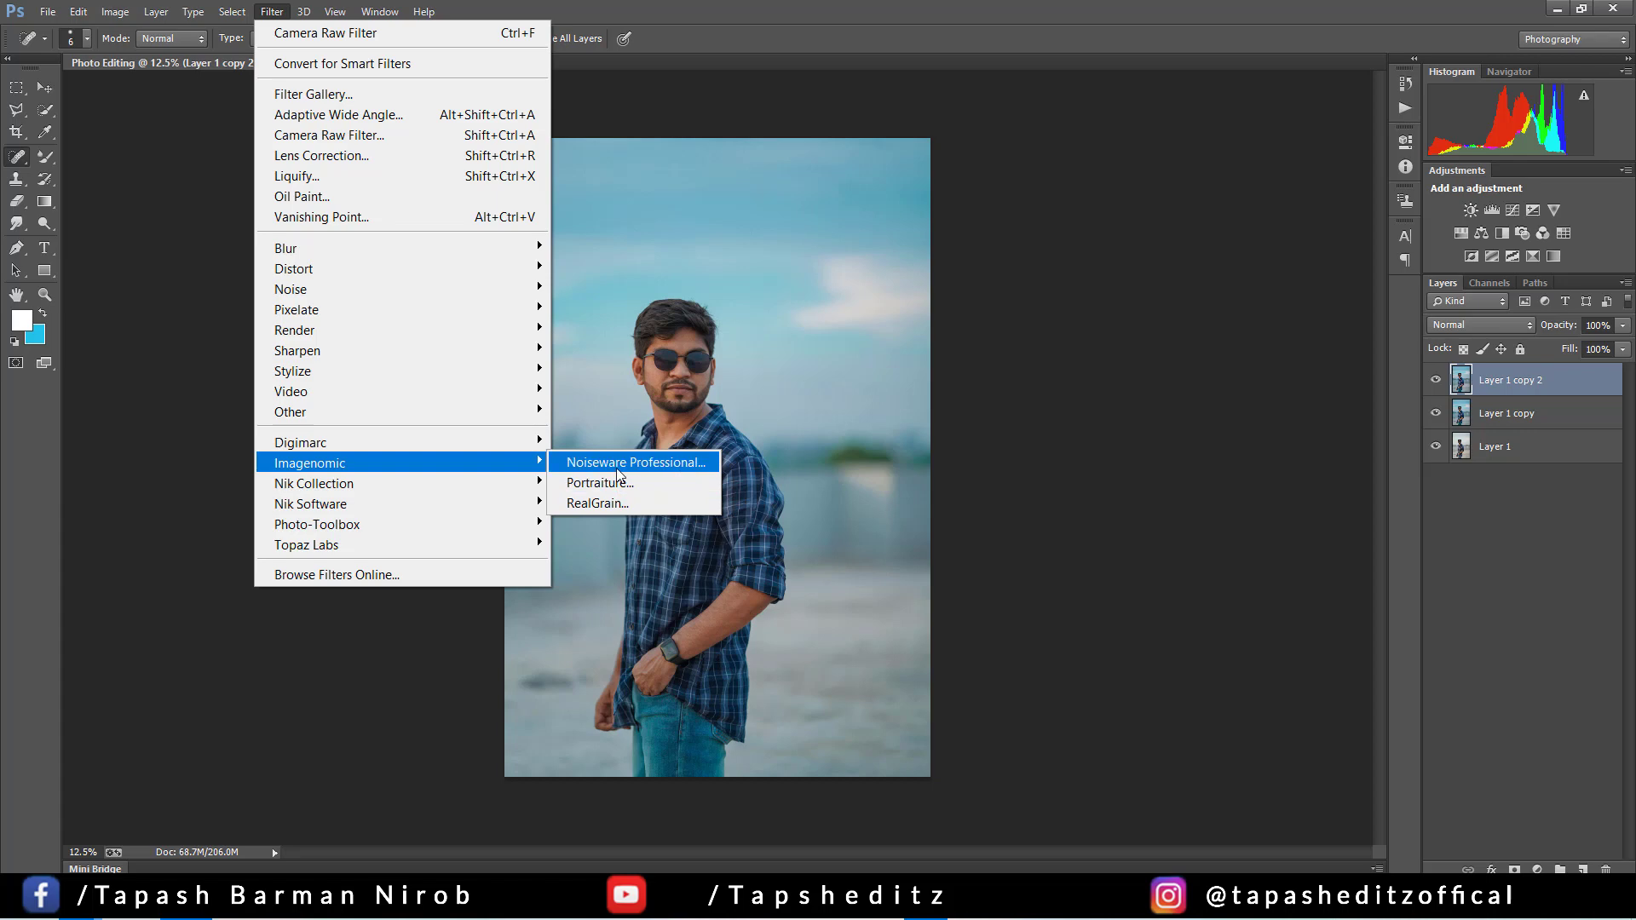
click(616, 484)
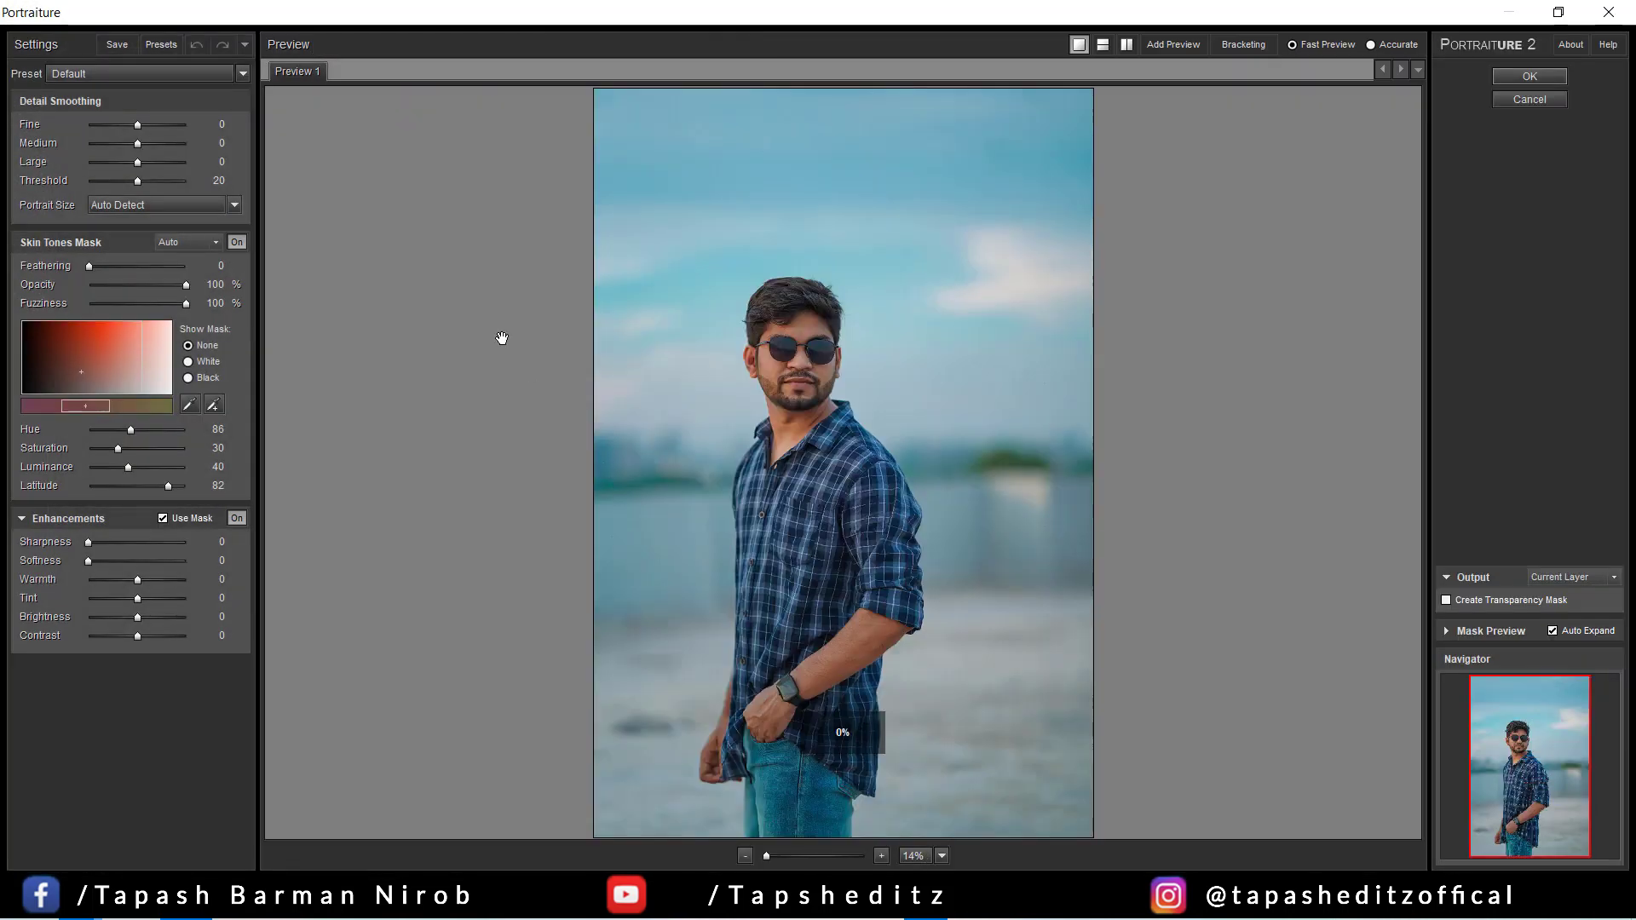
scroll(798, 320, up, 2)
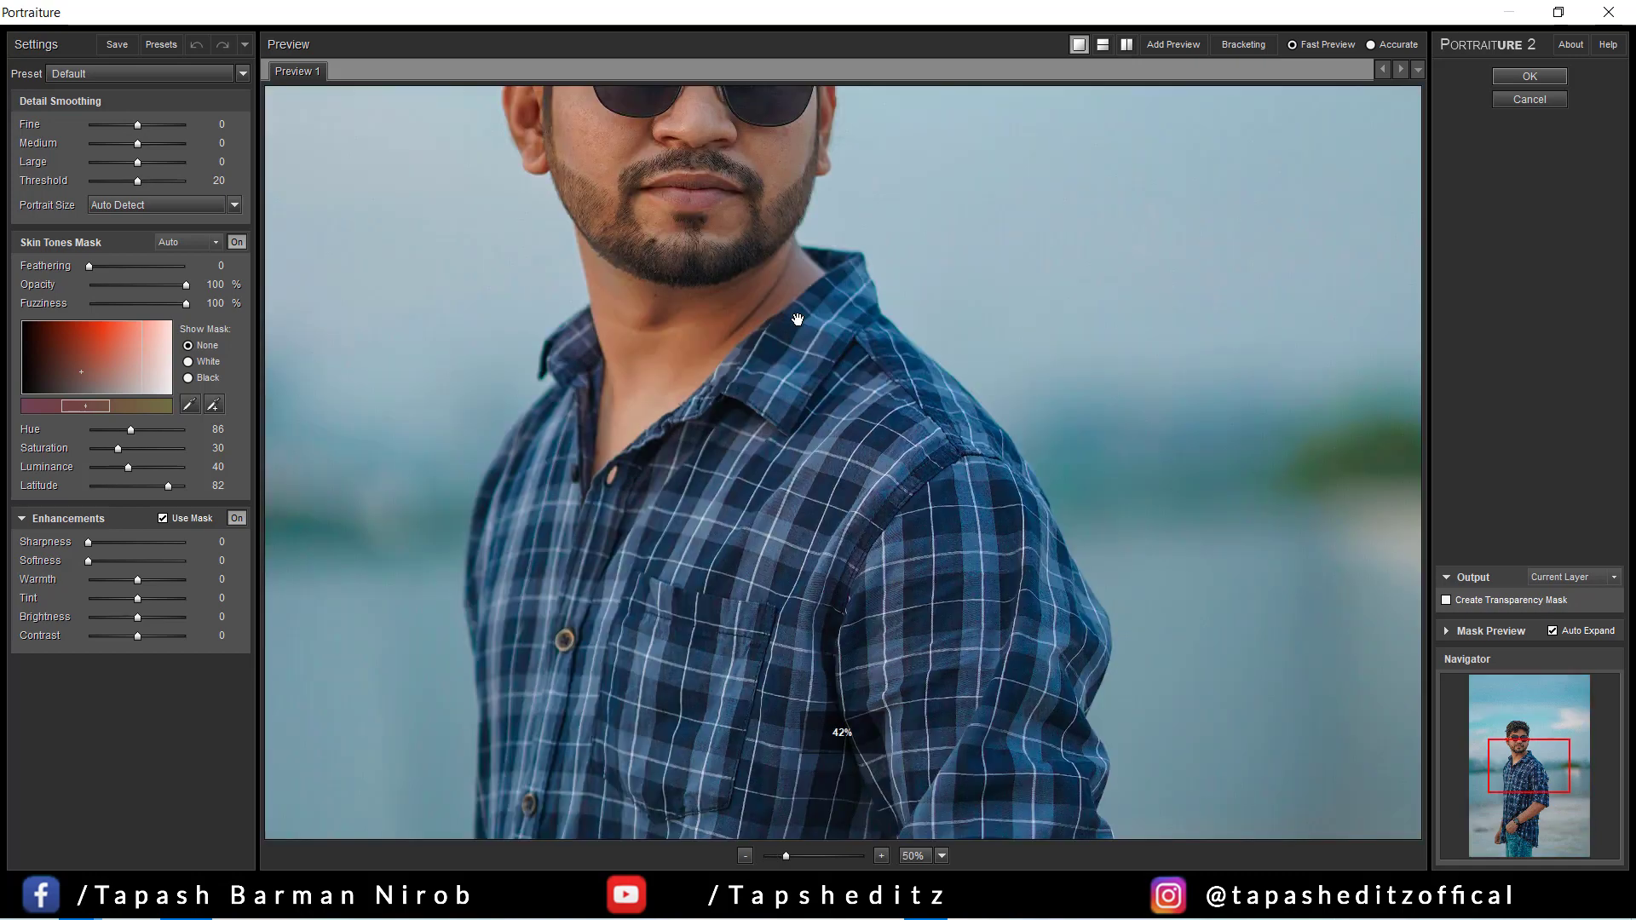
drag(689, 171, 793, 544)
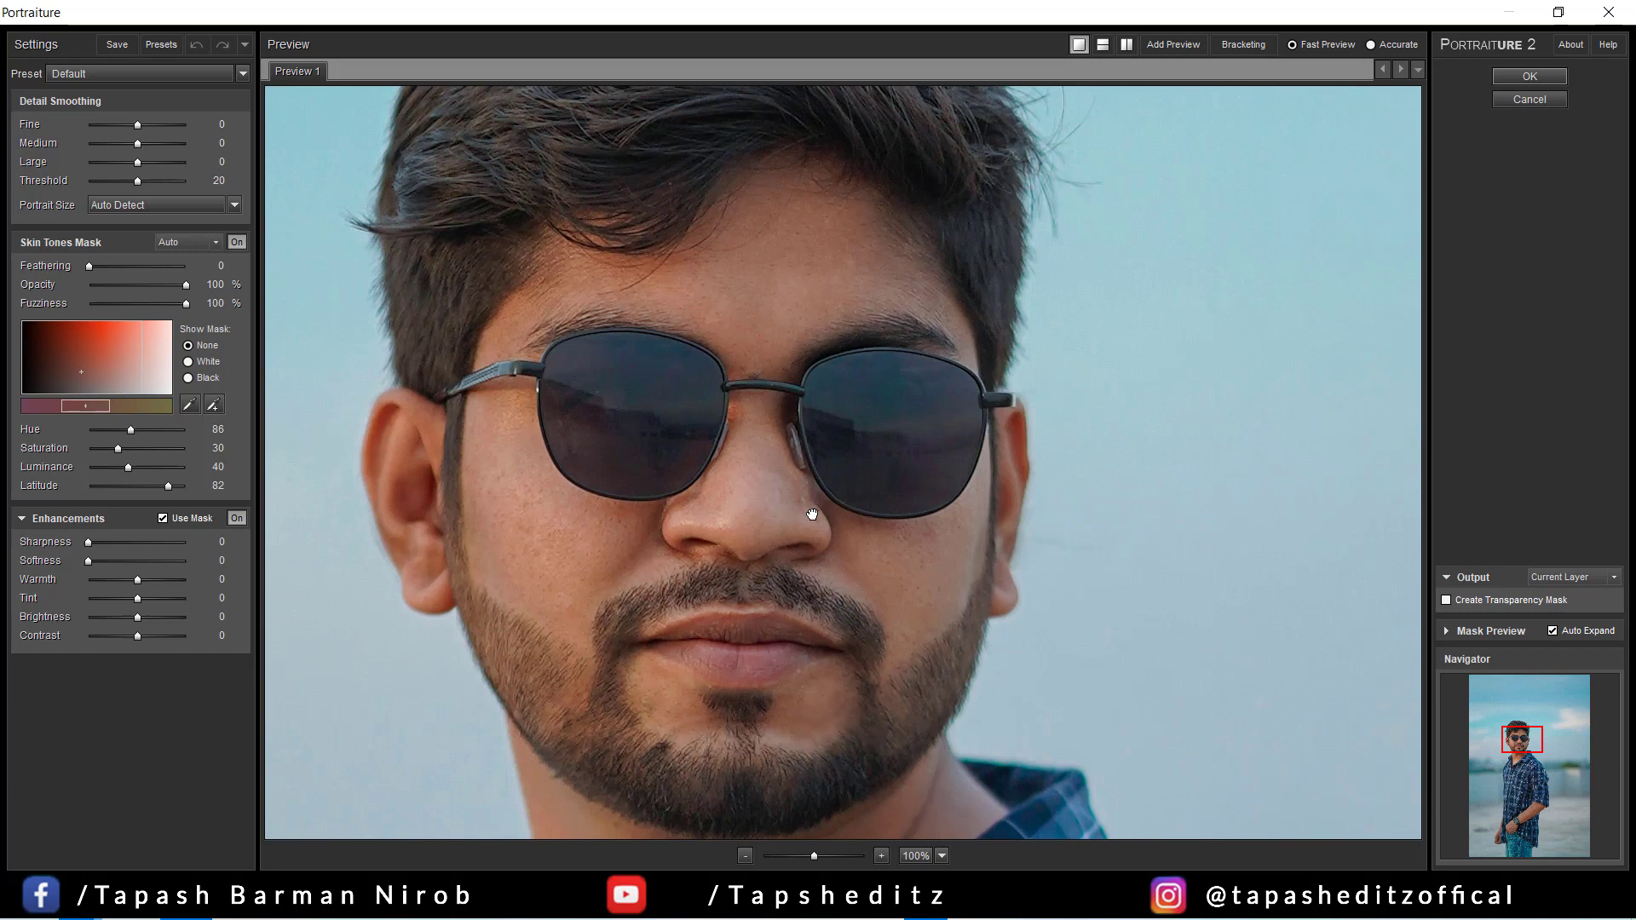
click(145, 126)
click(1532, 76)
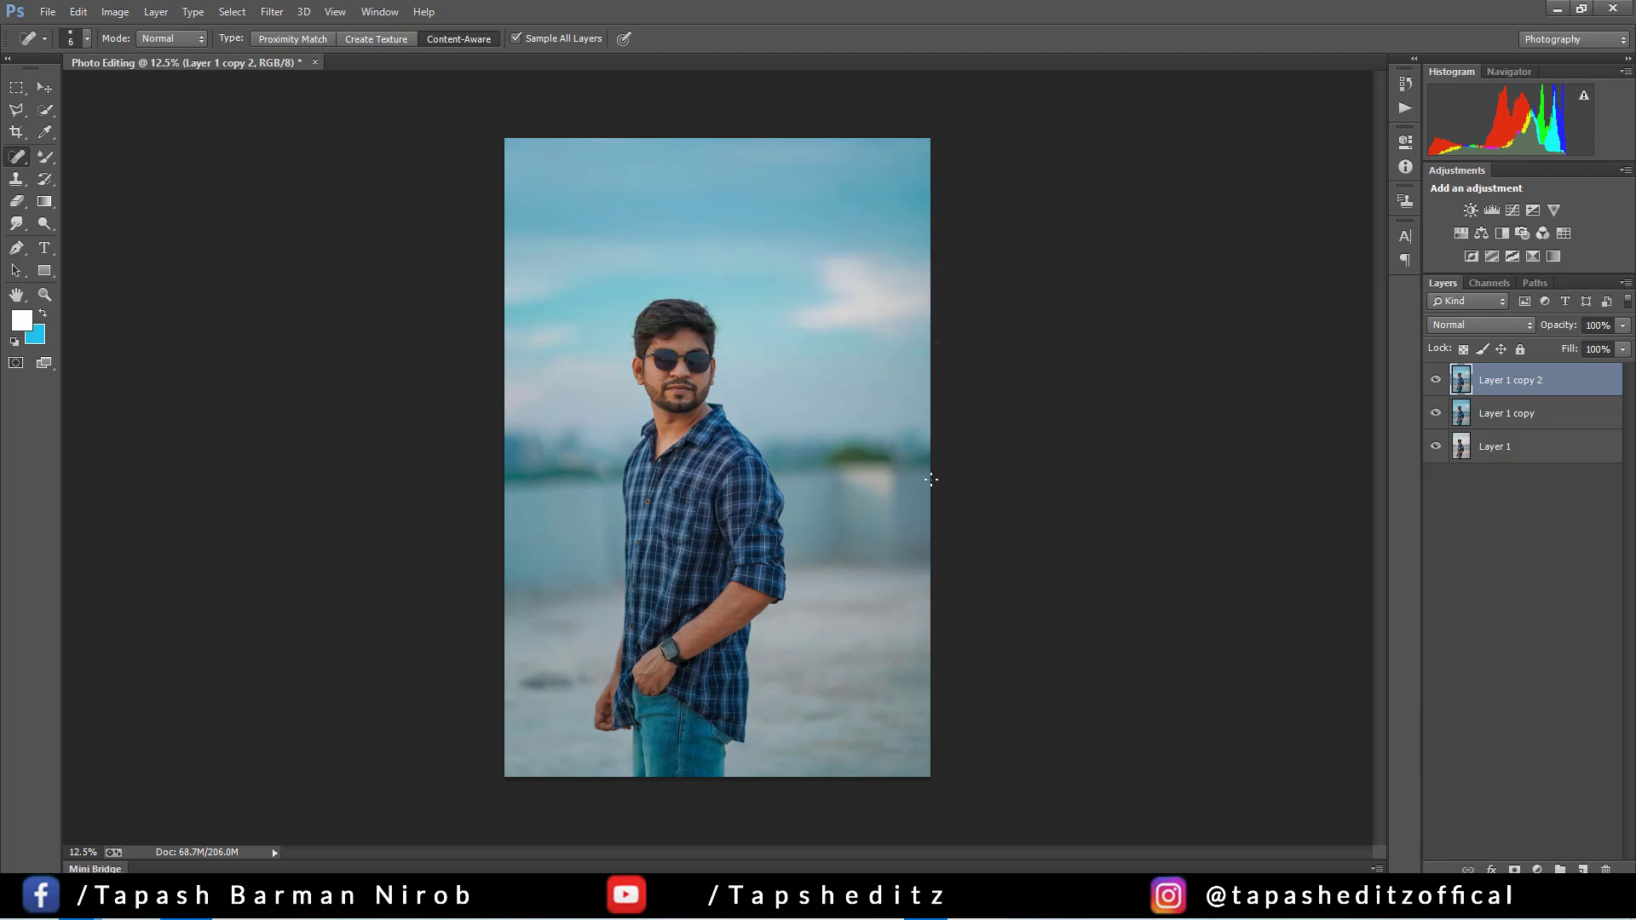
Step: Move Layer 1 copy above the smoothed Layer 1 copy 2 and set its blend mode to Overlay
key(ctrl+plus)
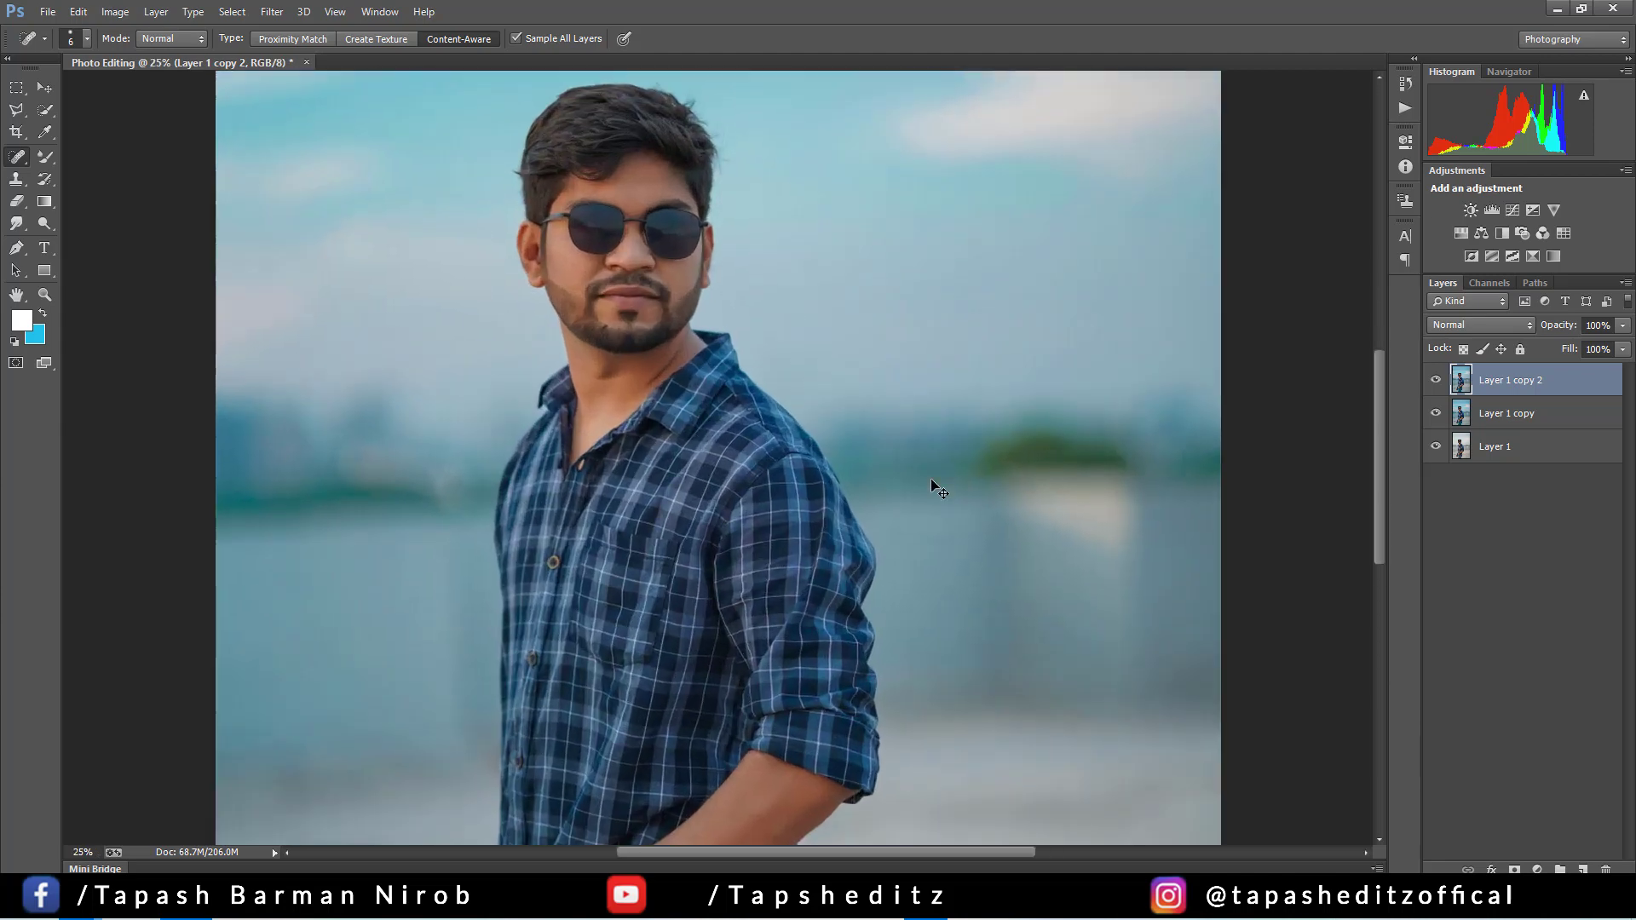
key(ctrl+plus)
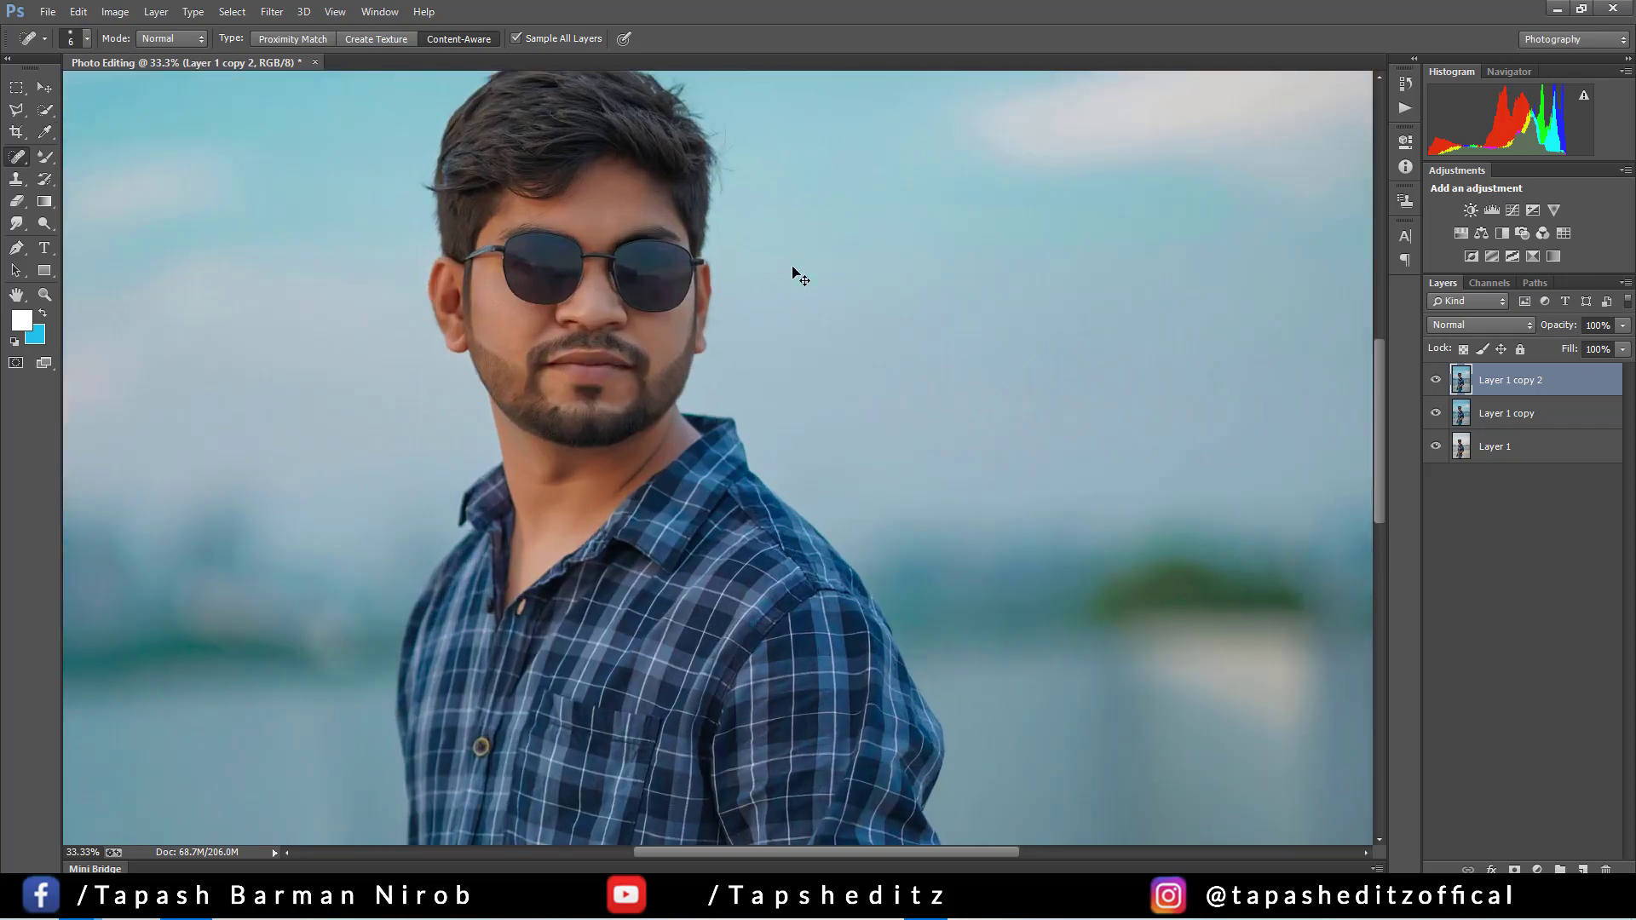
key(ctrl+plus)
click(1486, 409)
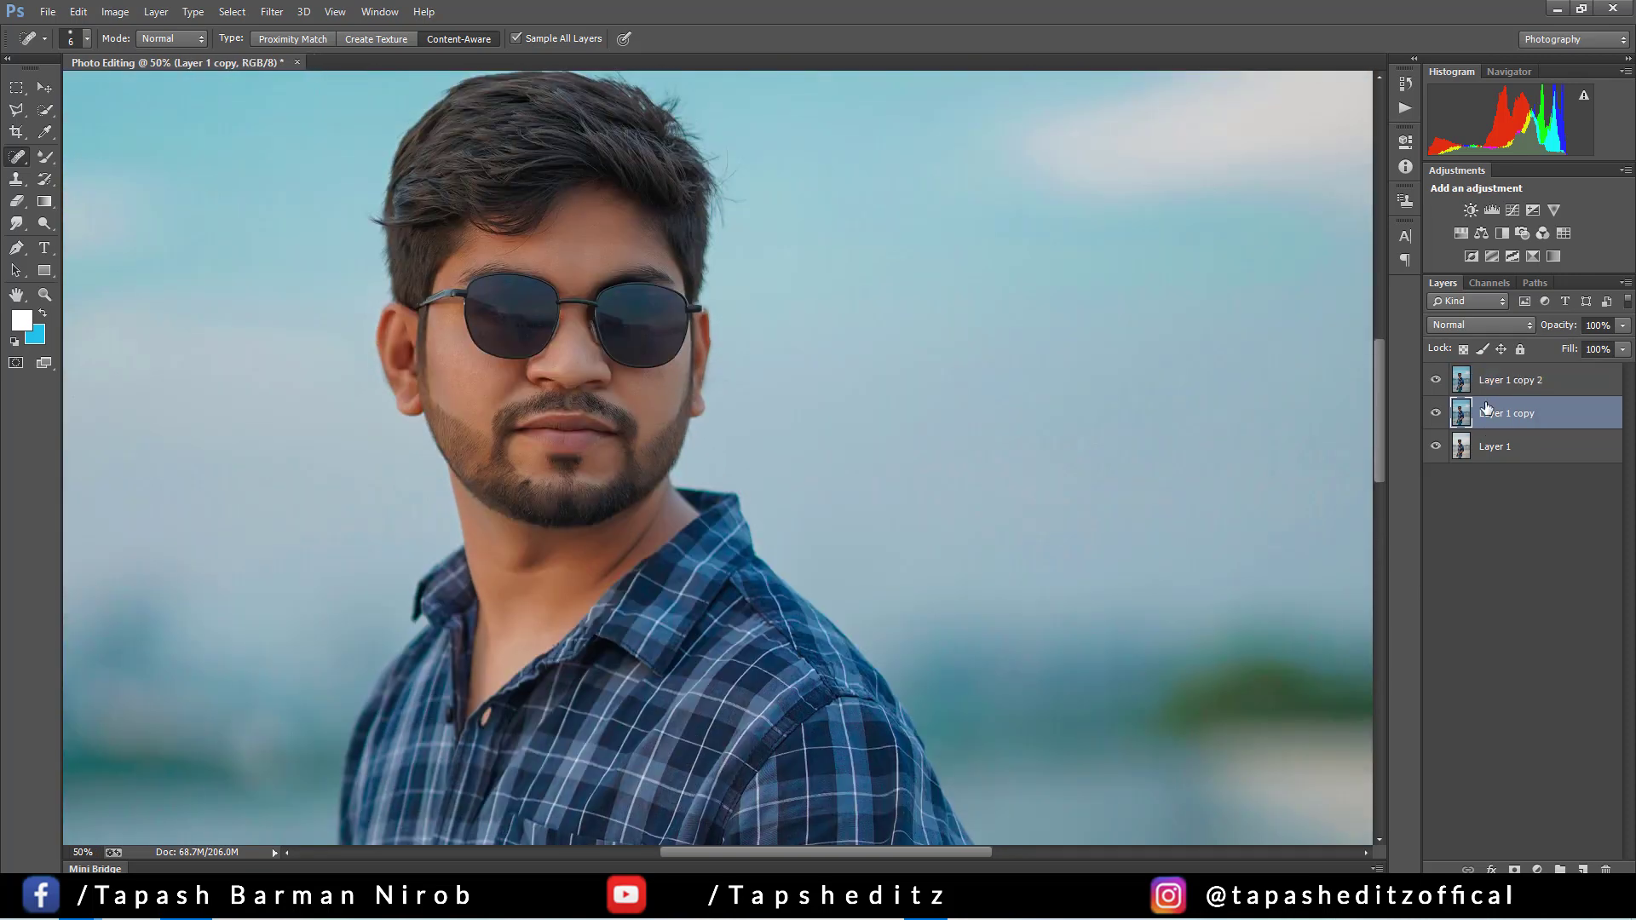
drag(1487, 409, 1513, 375)
click(1483, 327)
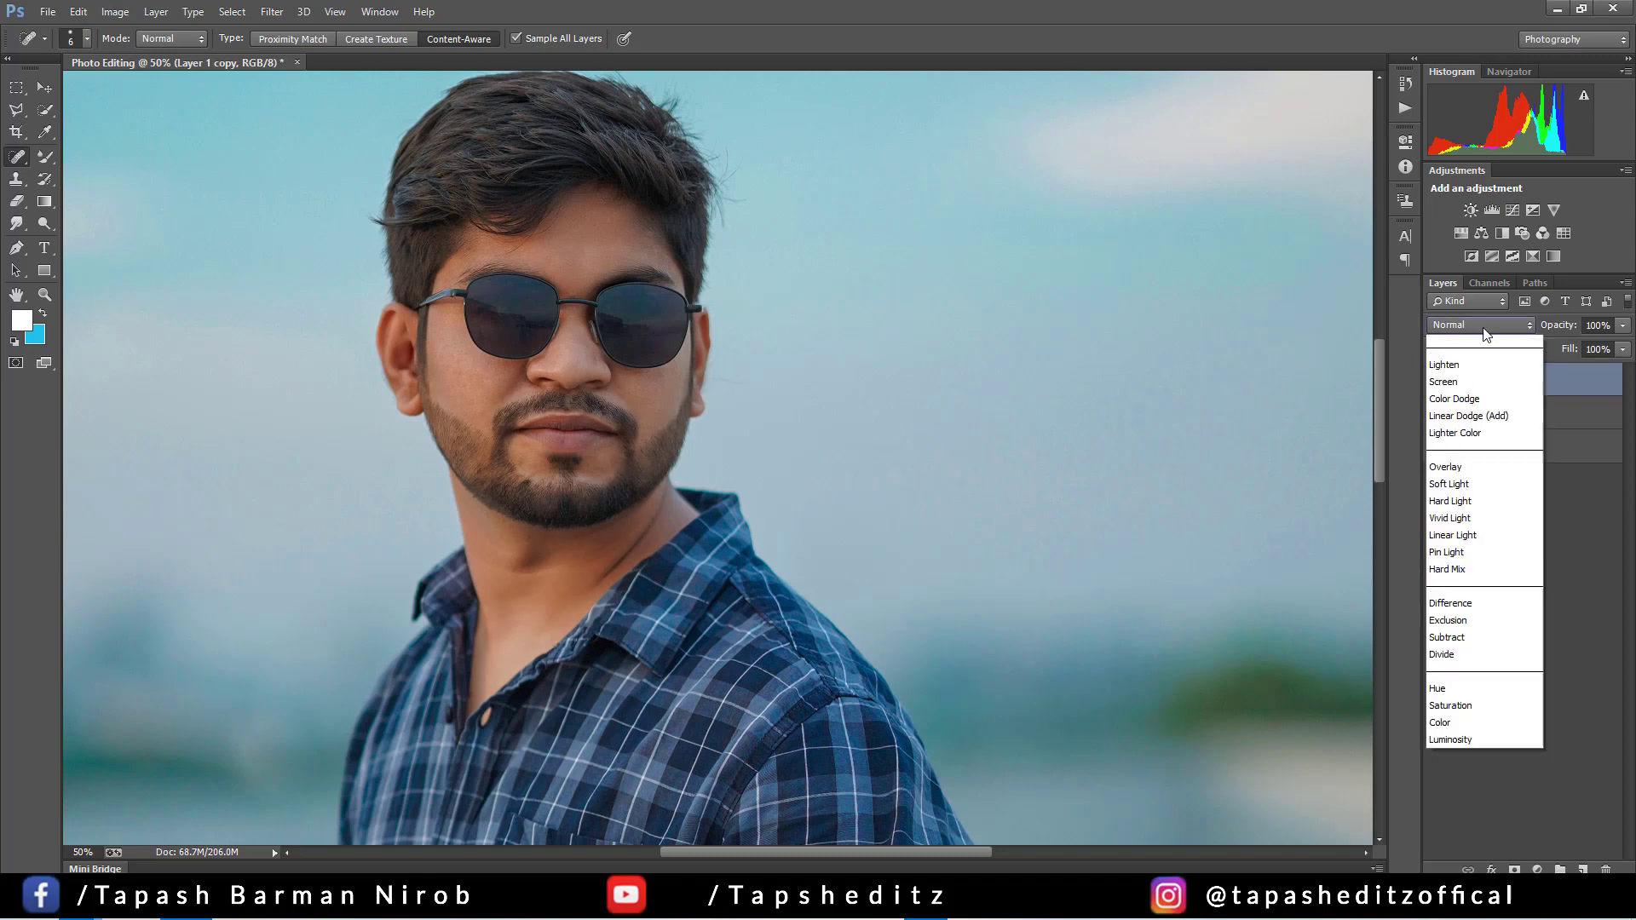
click(1465, 596)
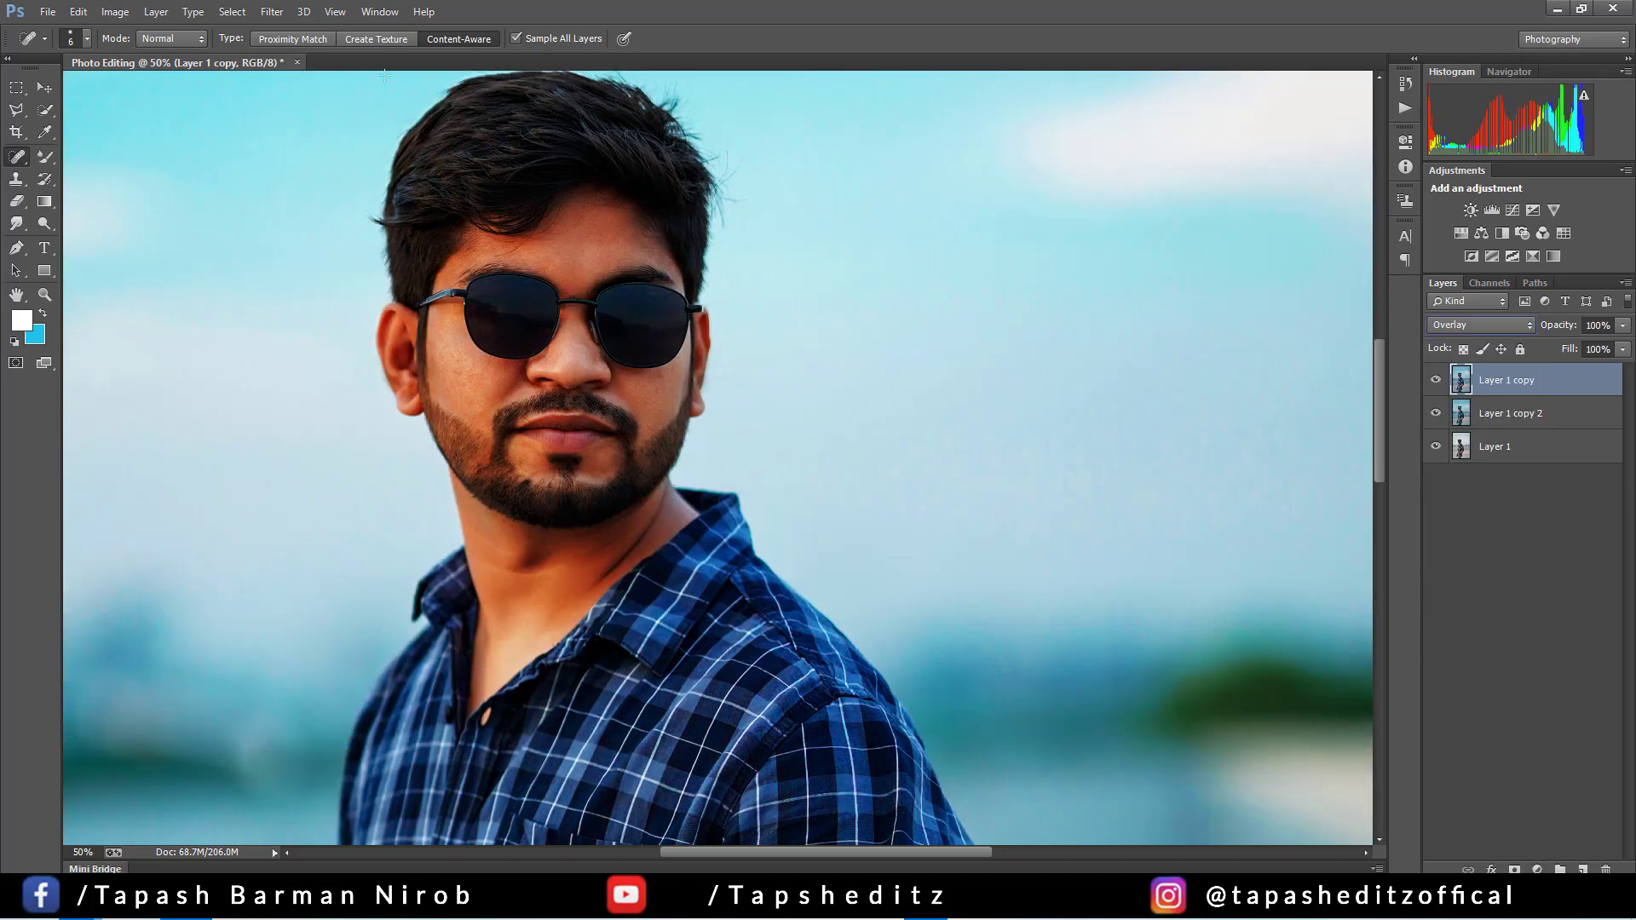
Step: Sharpen the Overlay layer with a High Pass filter of 1 pixel radius and merge it down into Layer 1 copy 2
click(272, 11)
mouse_move(528, 413)
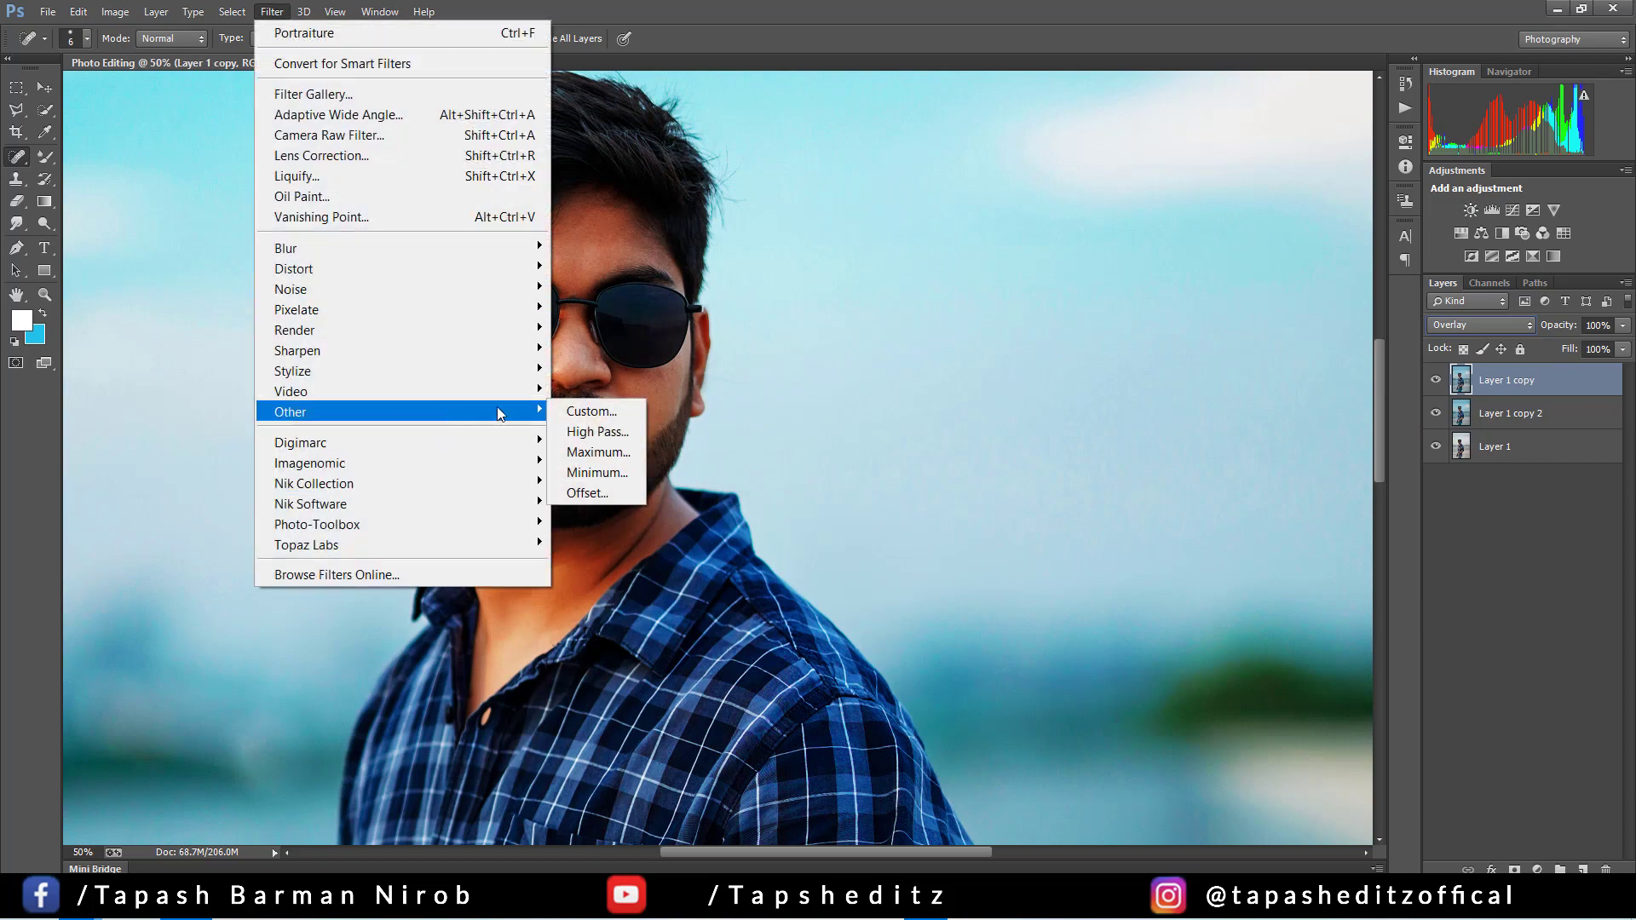
click(621, 433)
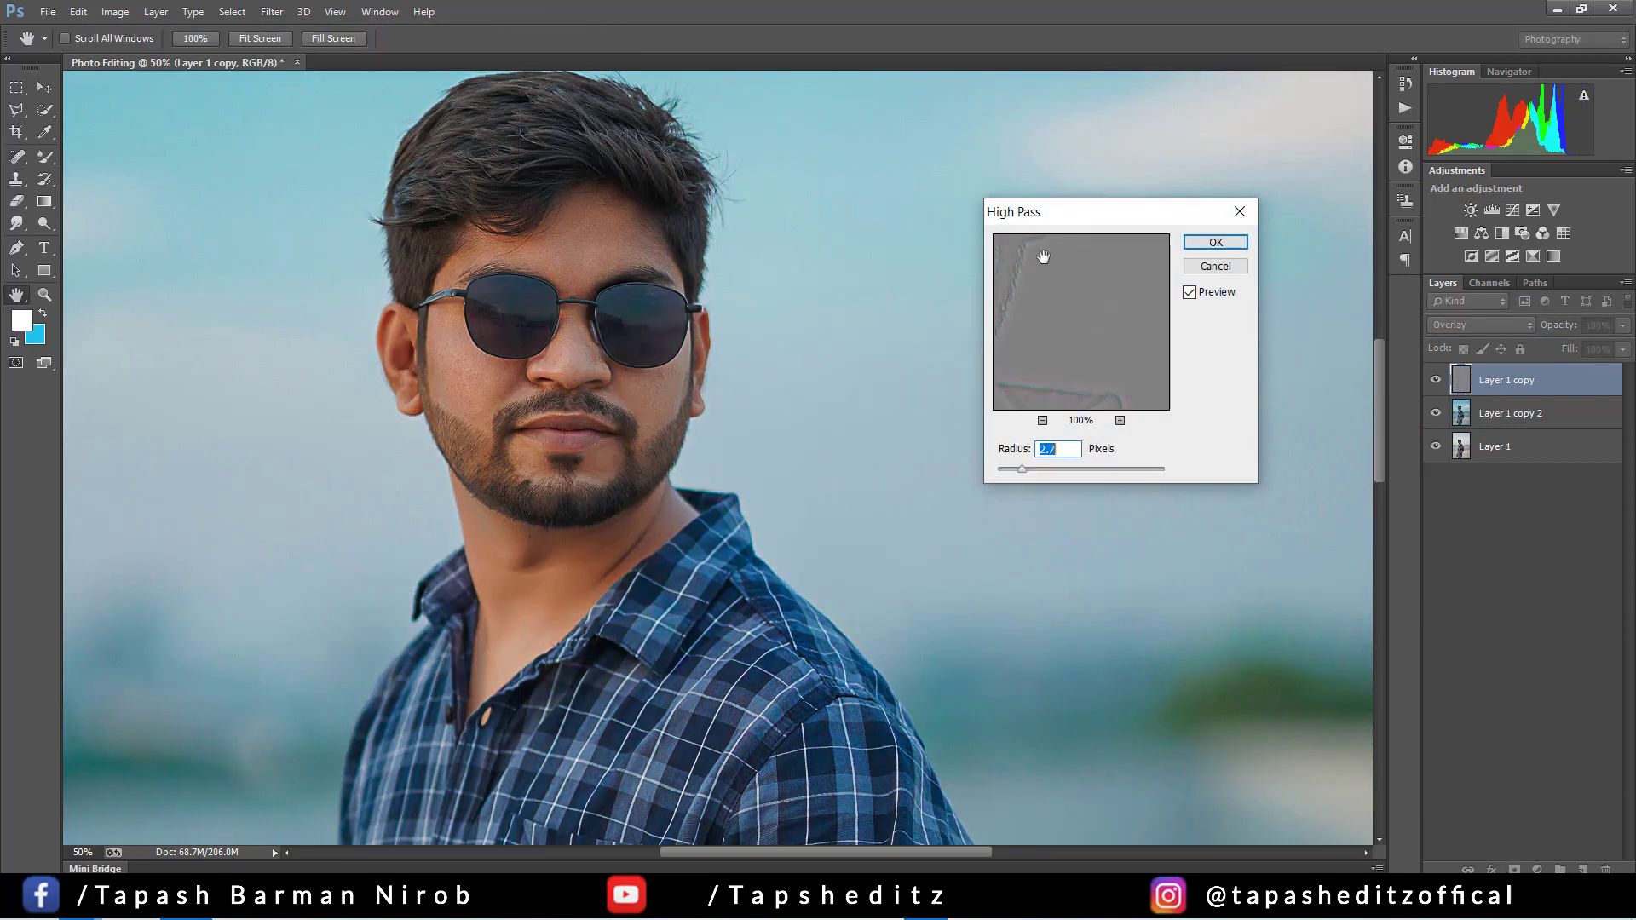
click(1008, 469)
text(1)
click(1206, 243)
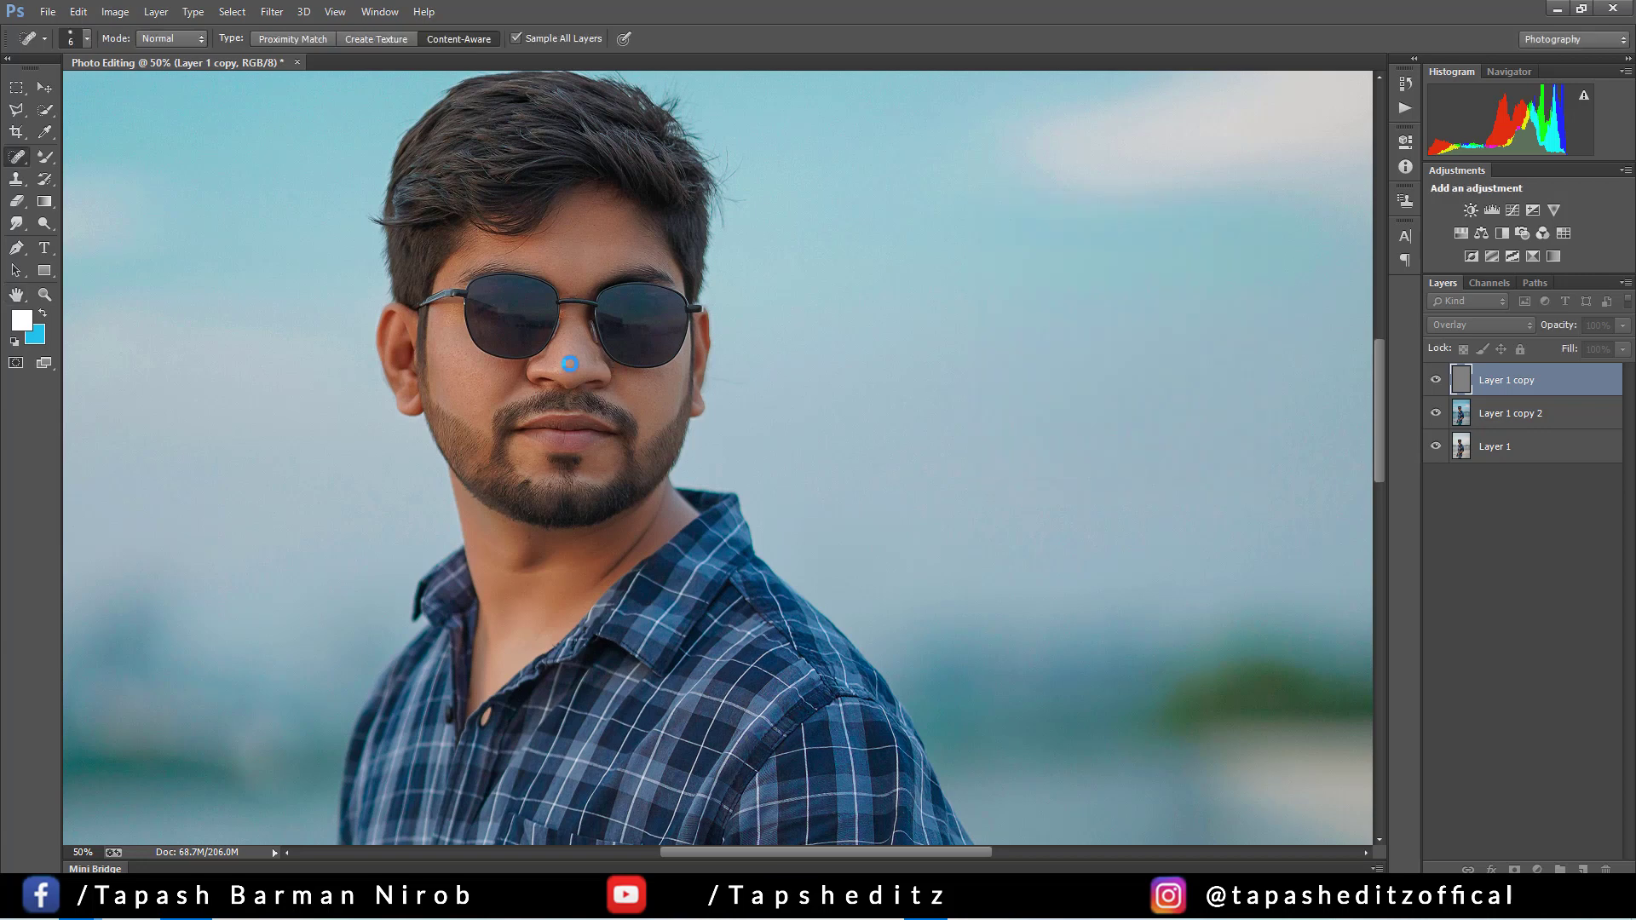
right_click(1524, 381)
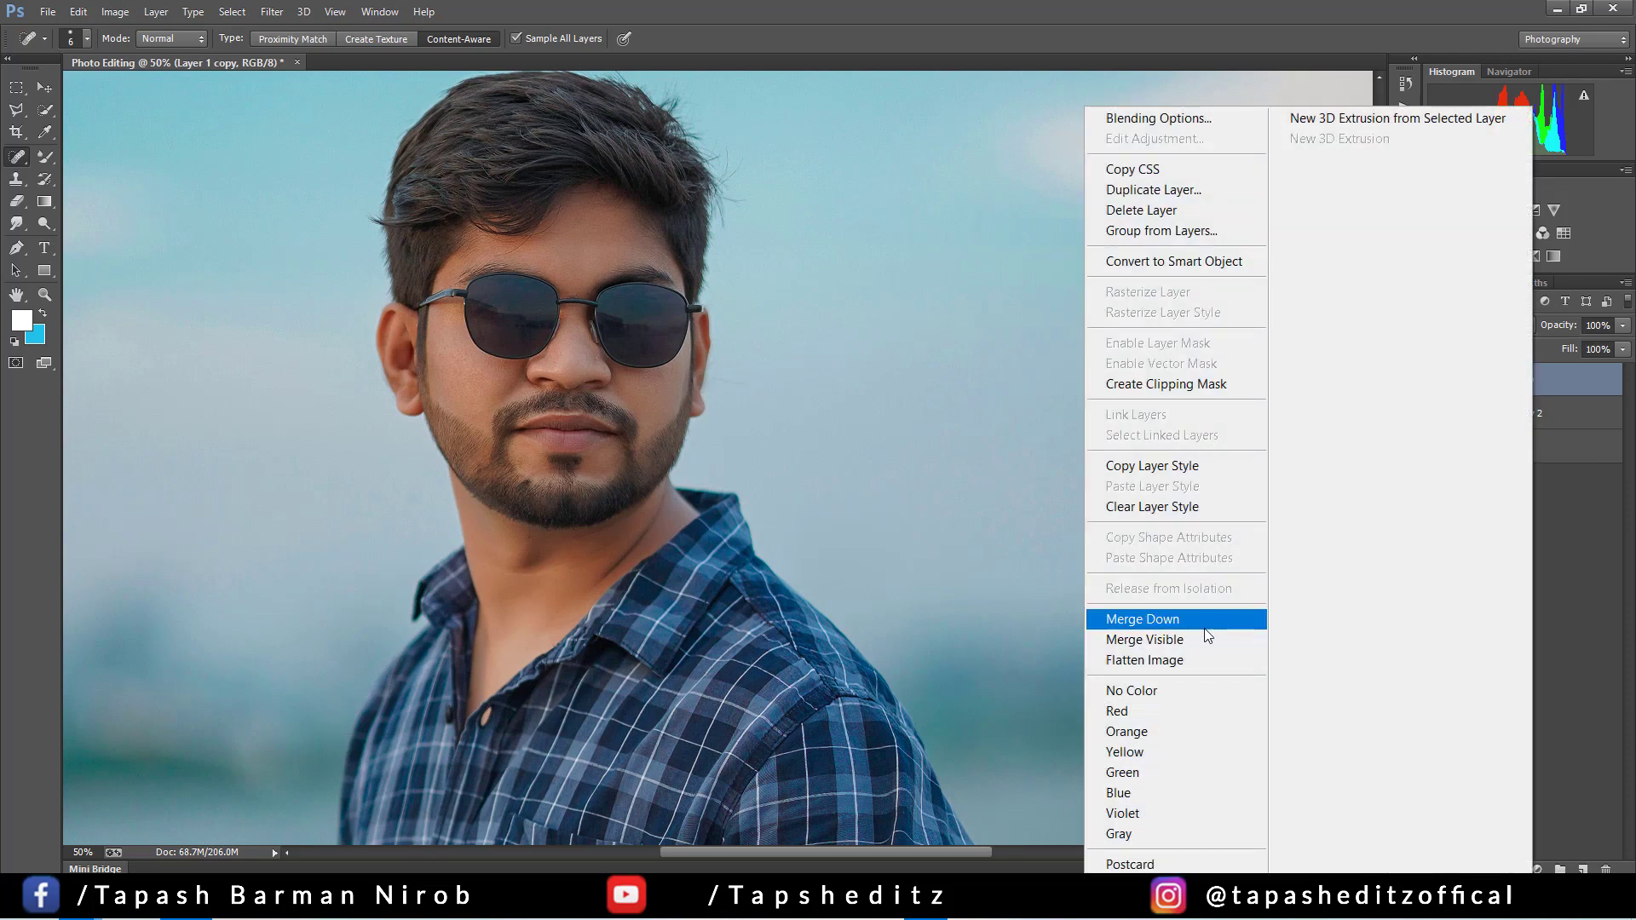
click(1201, 619)
Step: Toggle the visibility of the merged Layer 1 copy 2 to compare the face before and after editing
click(1436, 379)
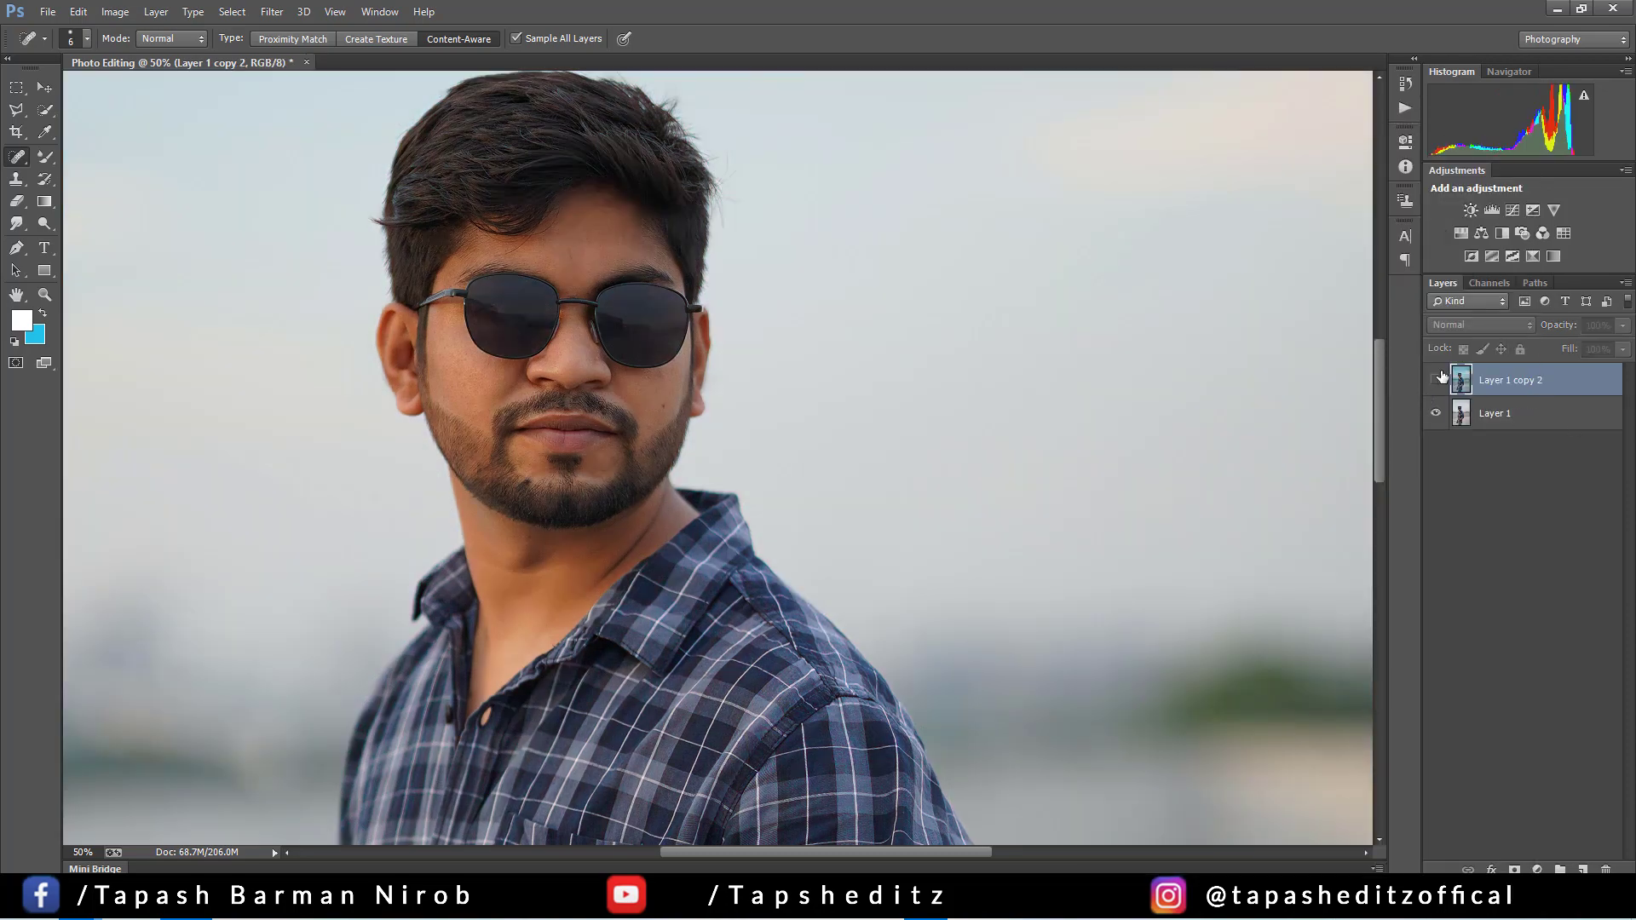
click(1438, 379)
click(1438, 379)
click(1438, 380)
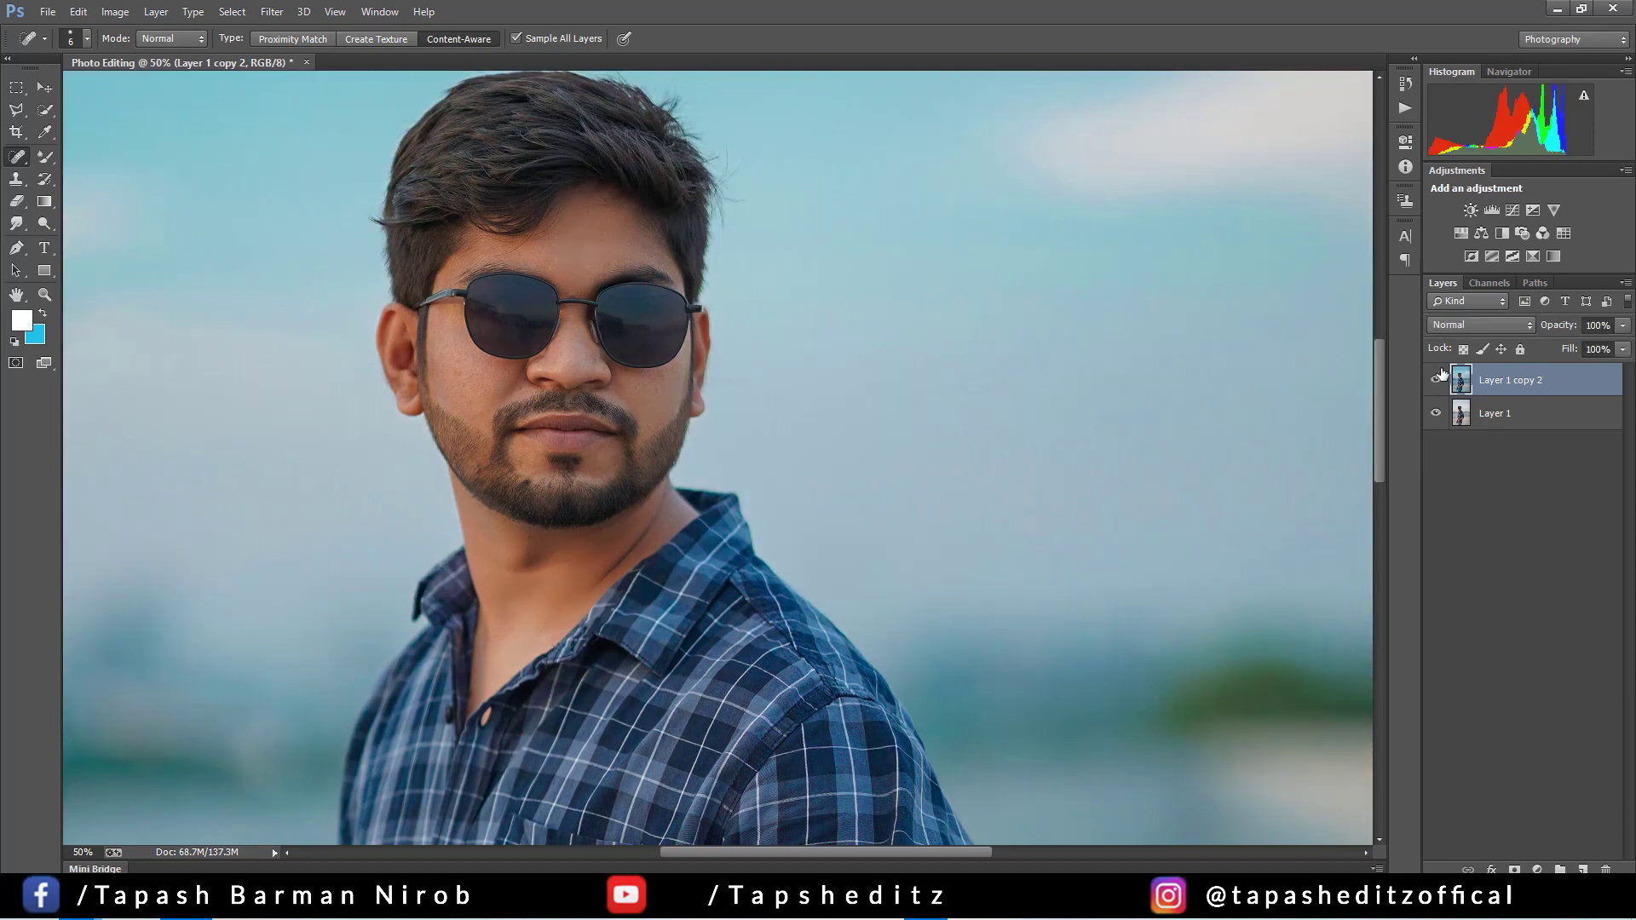
Step: Open Layer 1 copy 2 in the Camera Raw Filter and set Contrast -7, Highlights +64, Whites +32 and Blacks +1
key(ctrl+0)
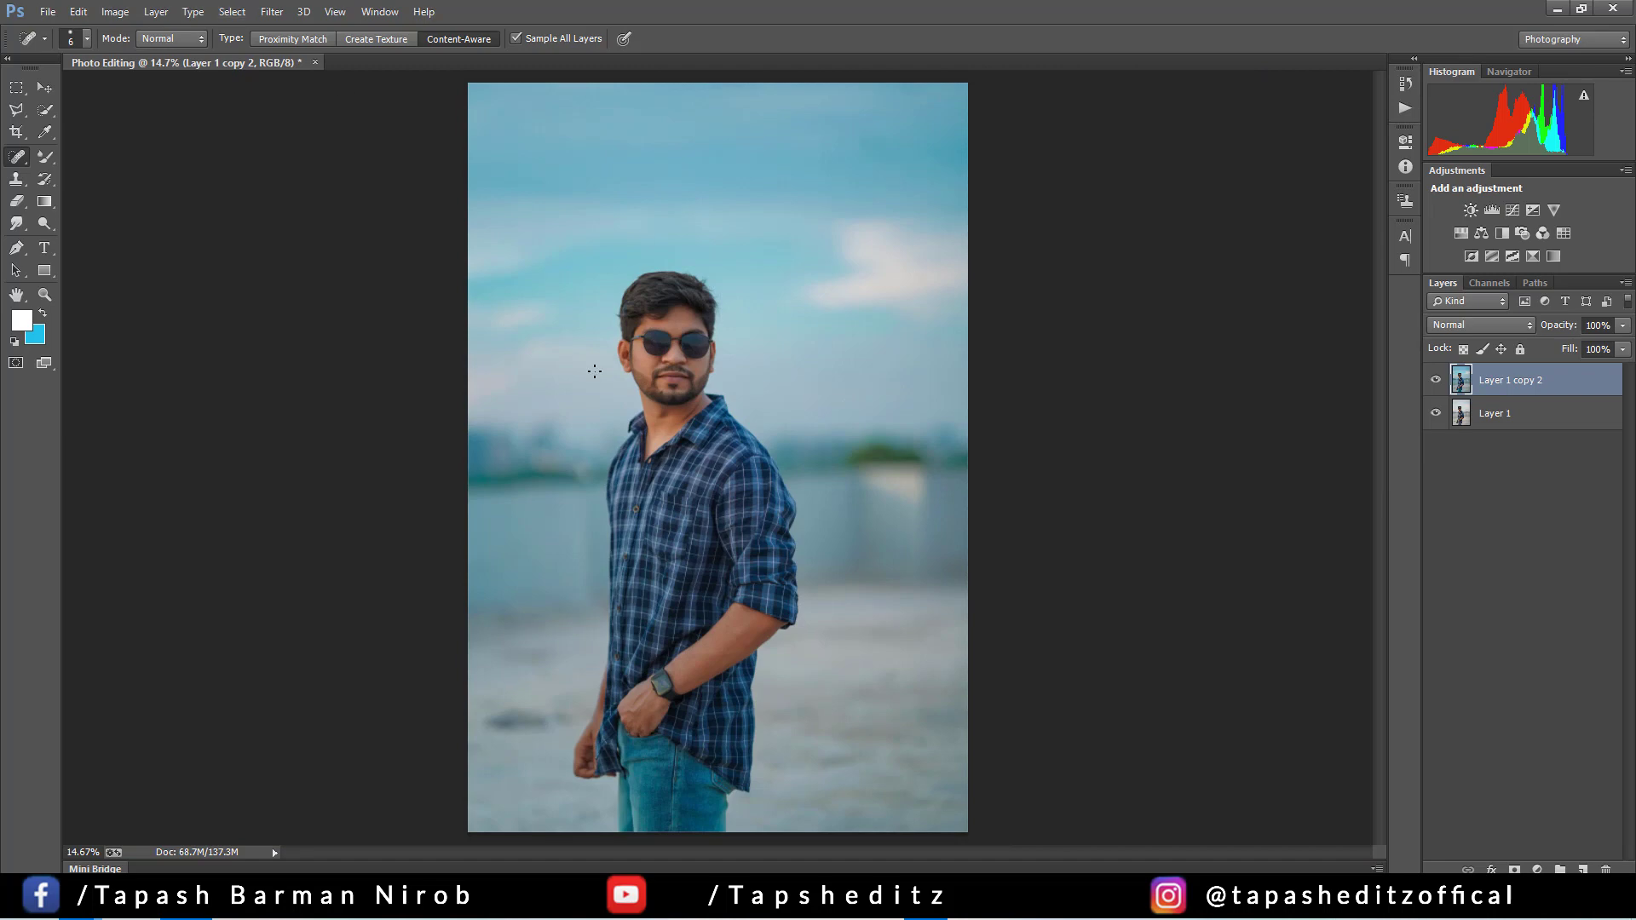
click(272, 11)
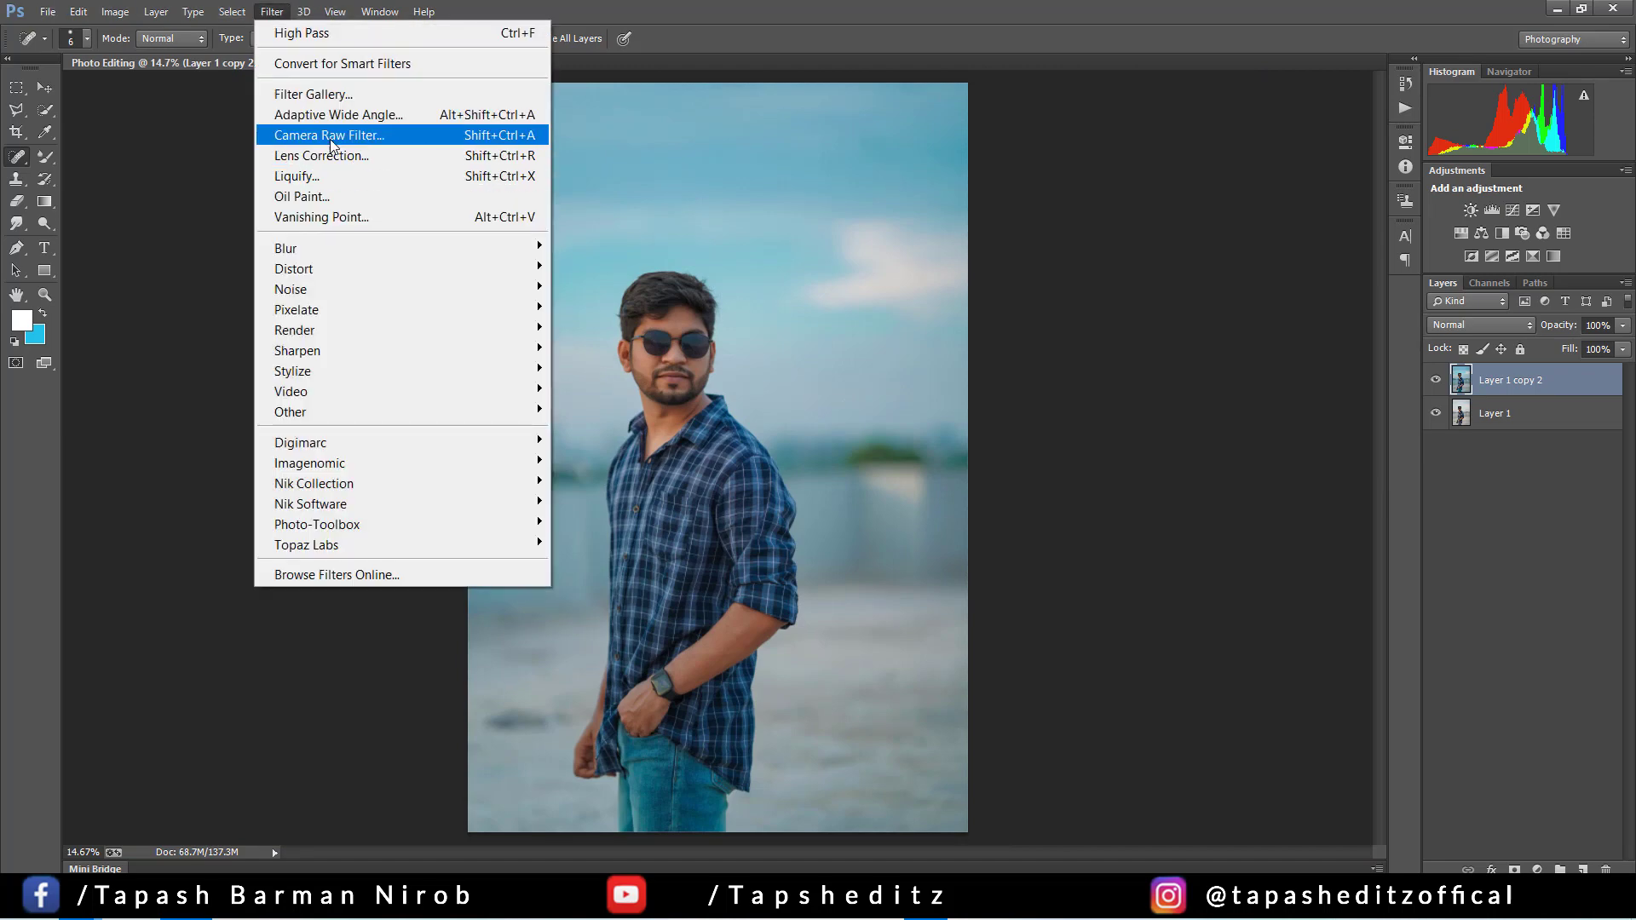
click(330, 136)
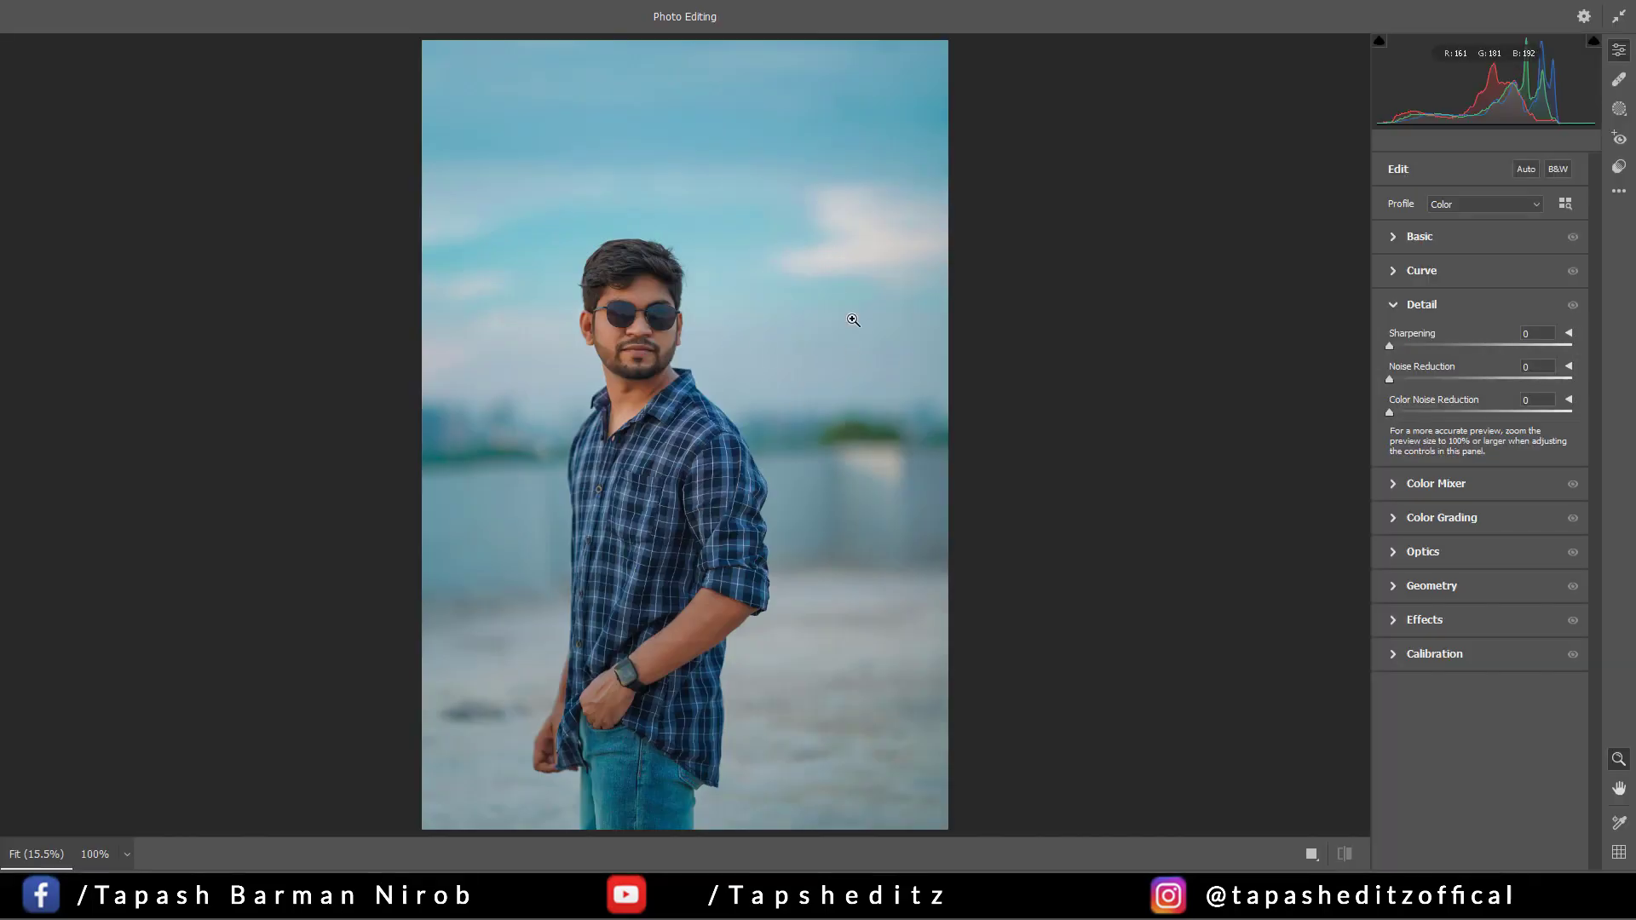
click(1397, 238)
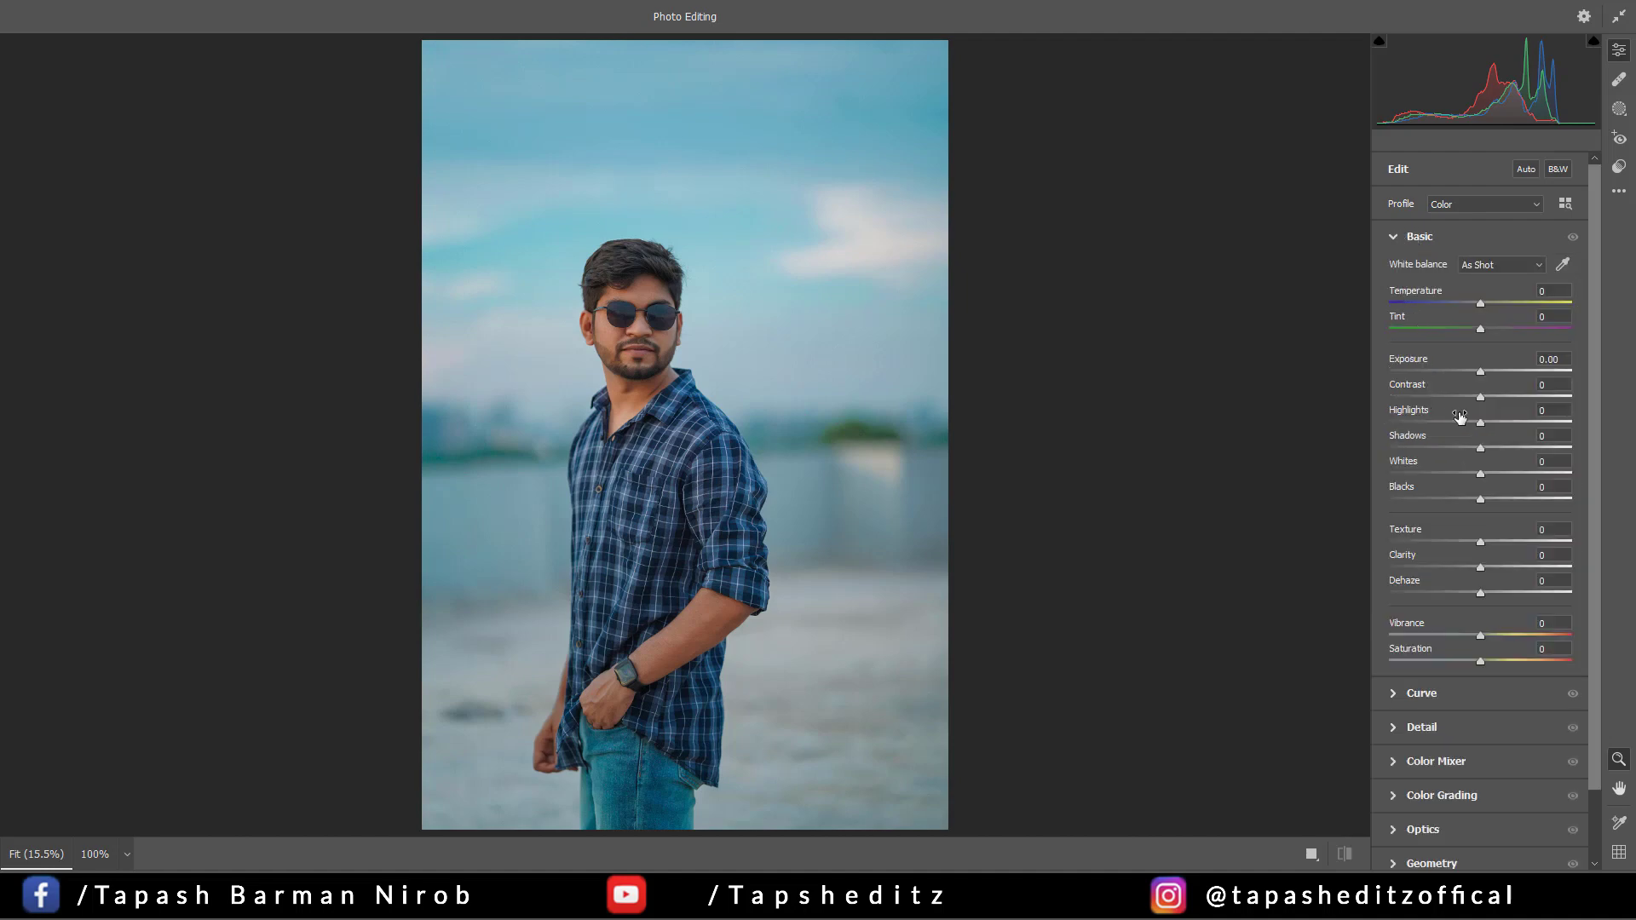
drag(1479, 424, 1539, 425)
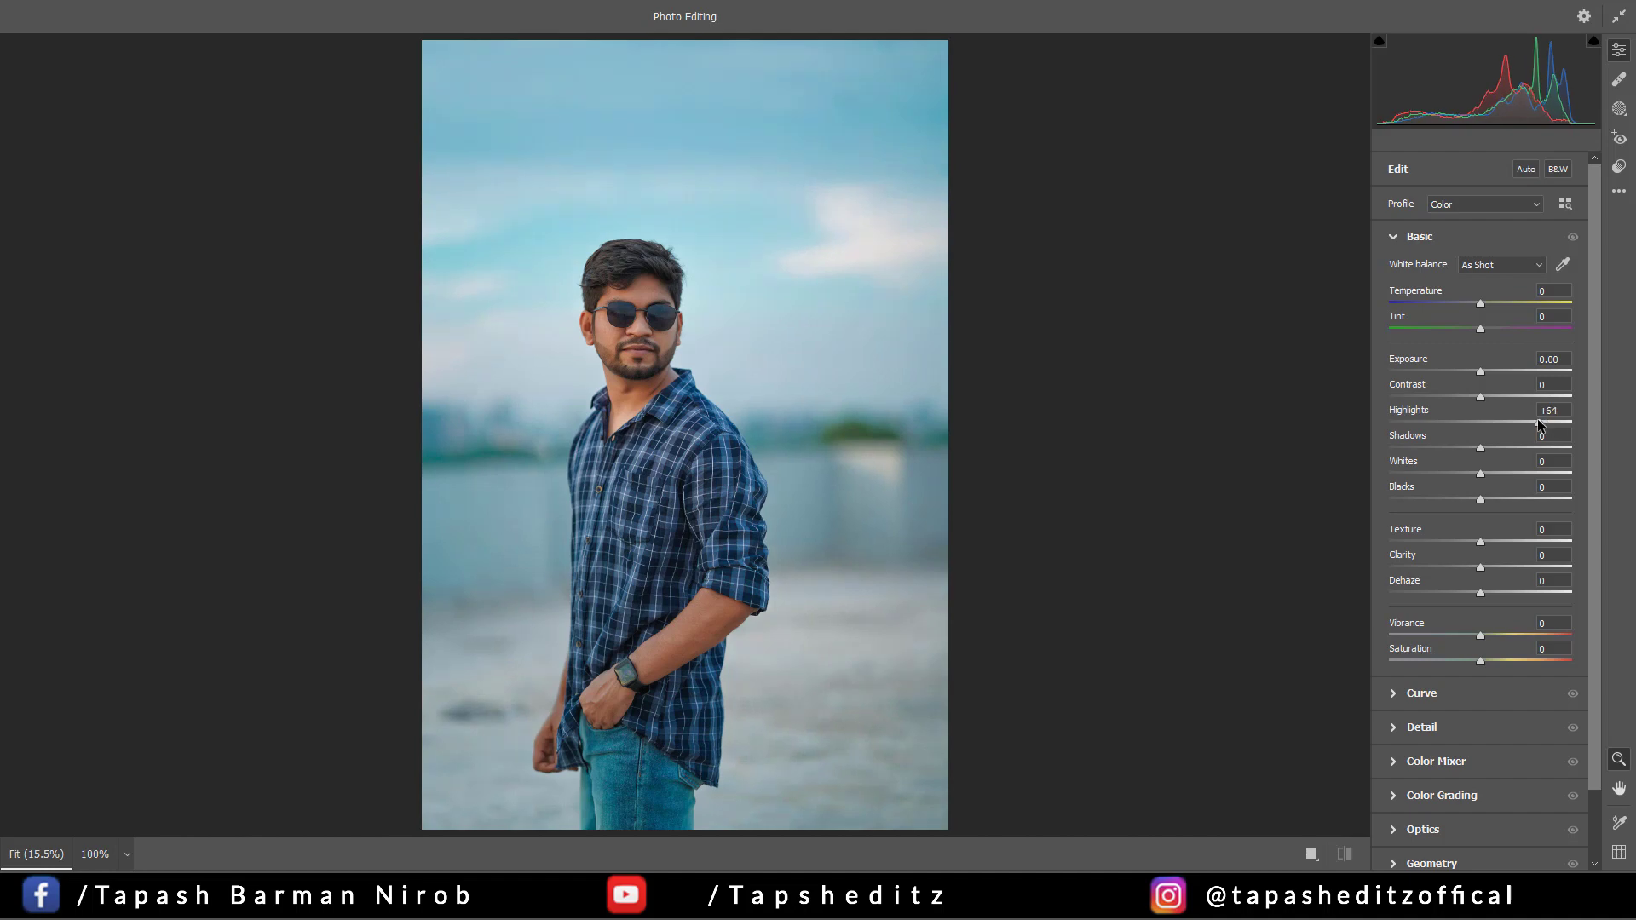
mouse_move(1483, 475)
mouse_down()
mouse_move(1509, 476)
mouse_move(1480, 499)
mouse_up()
drag(1479, 397, 1487, 395)
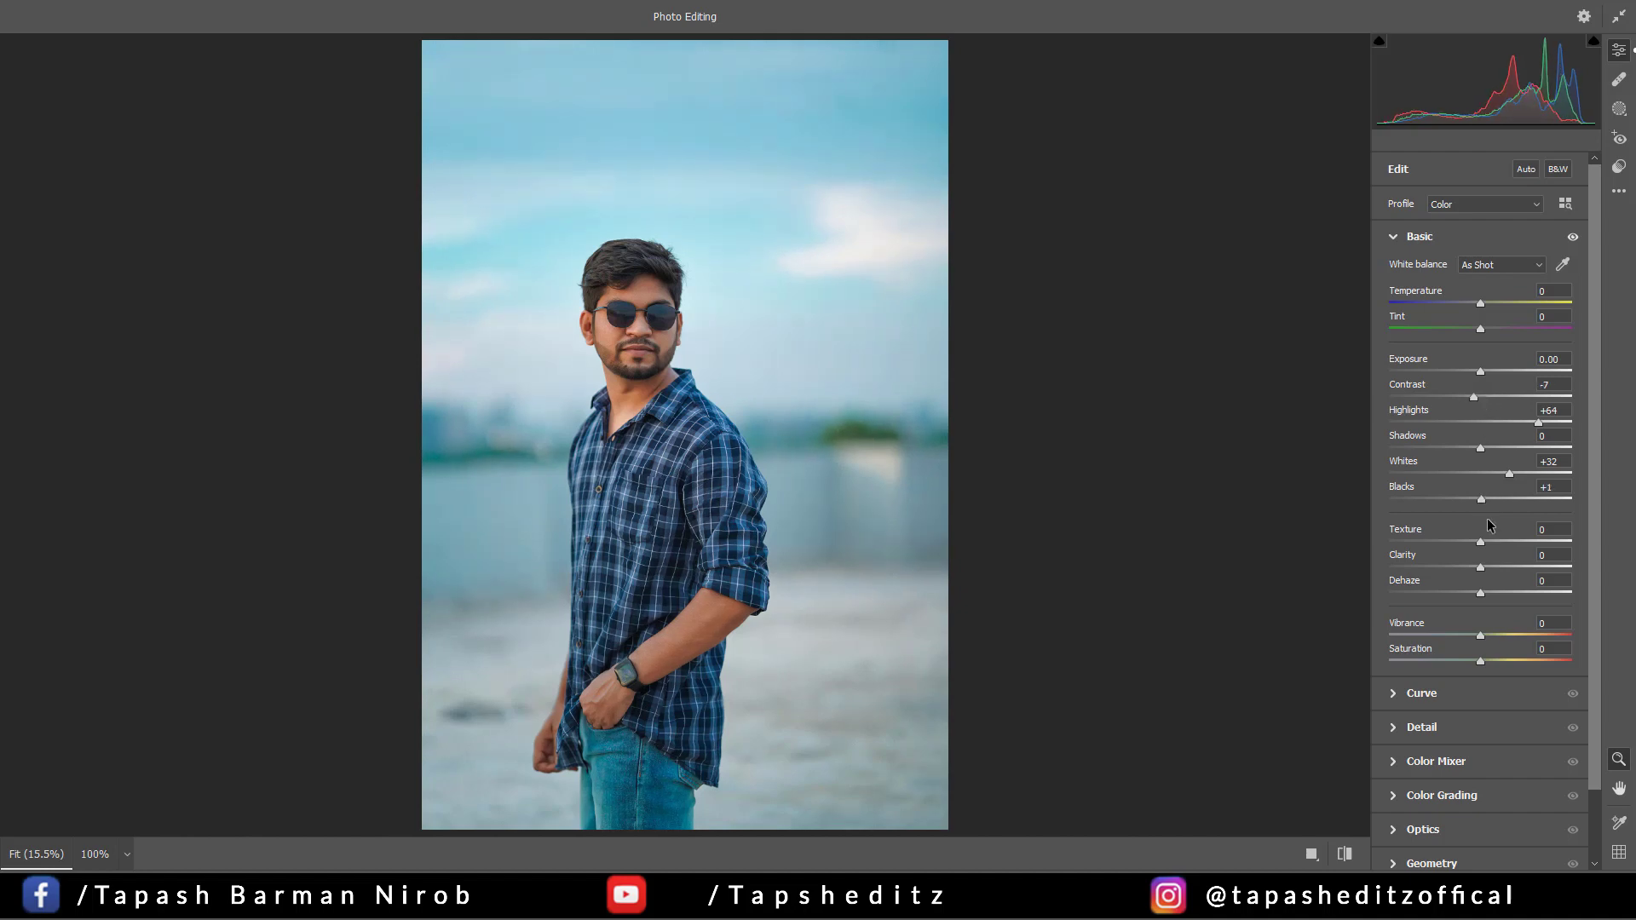
Step: Reset the Detail sharpening to 0 and set the noise reduction to 11, checking the face up close
scroll(1498, 547, down, 2)
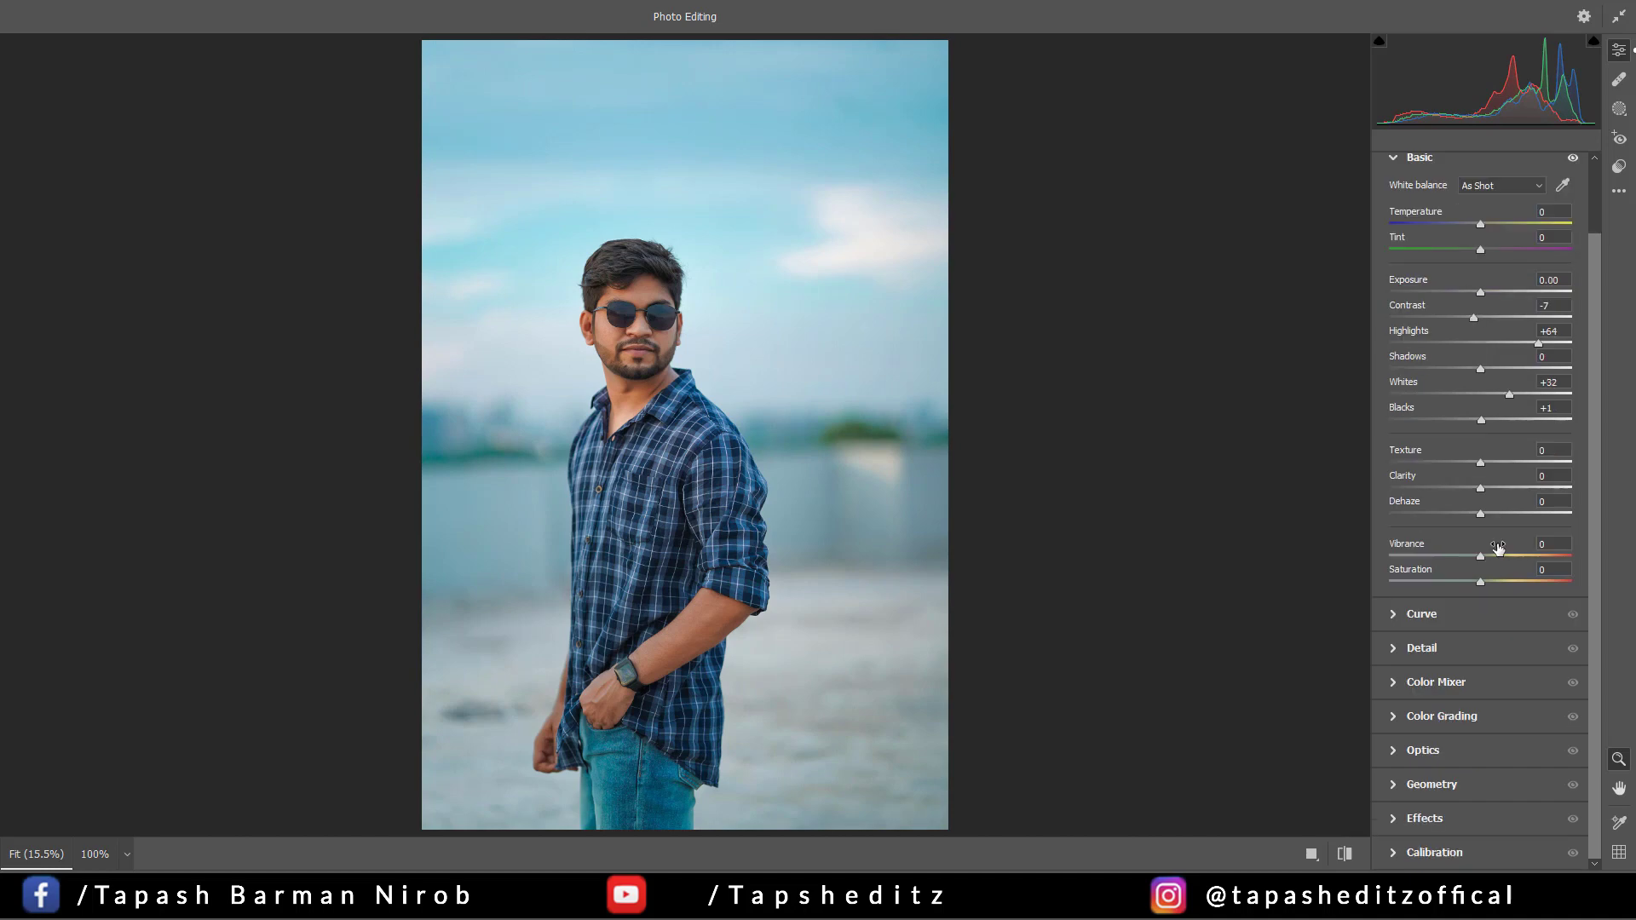
click(1394, 645)
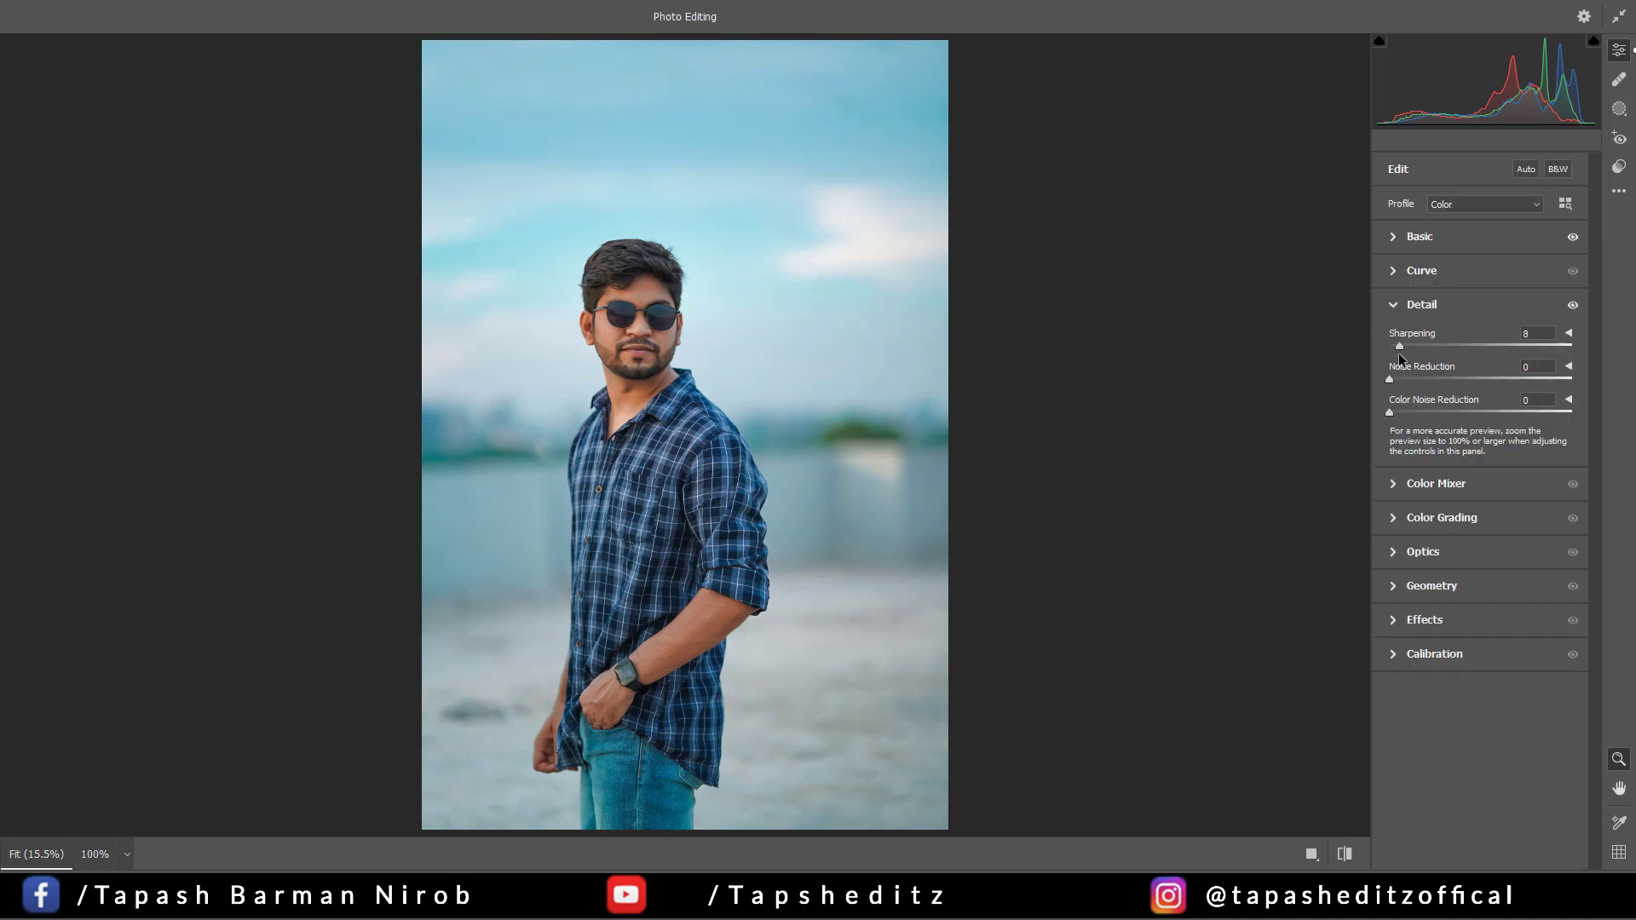
click(640, 317)
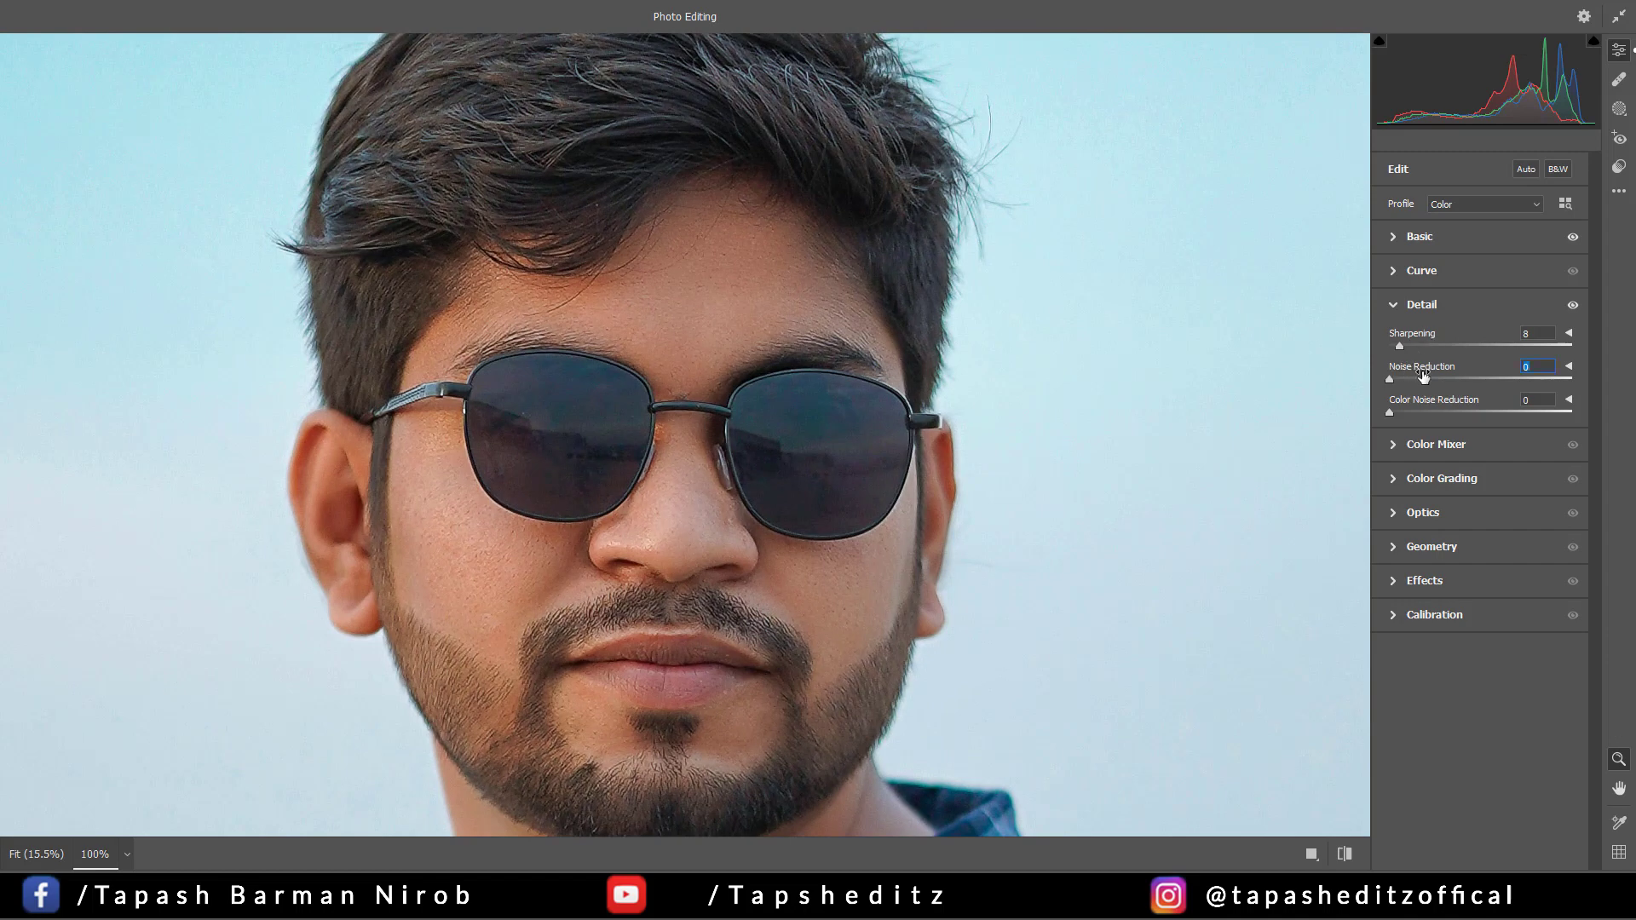
drag(1390, 348, 1385, 346)
click(810, 359)
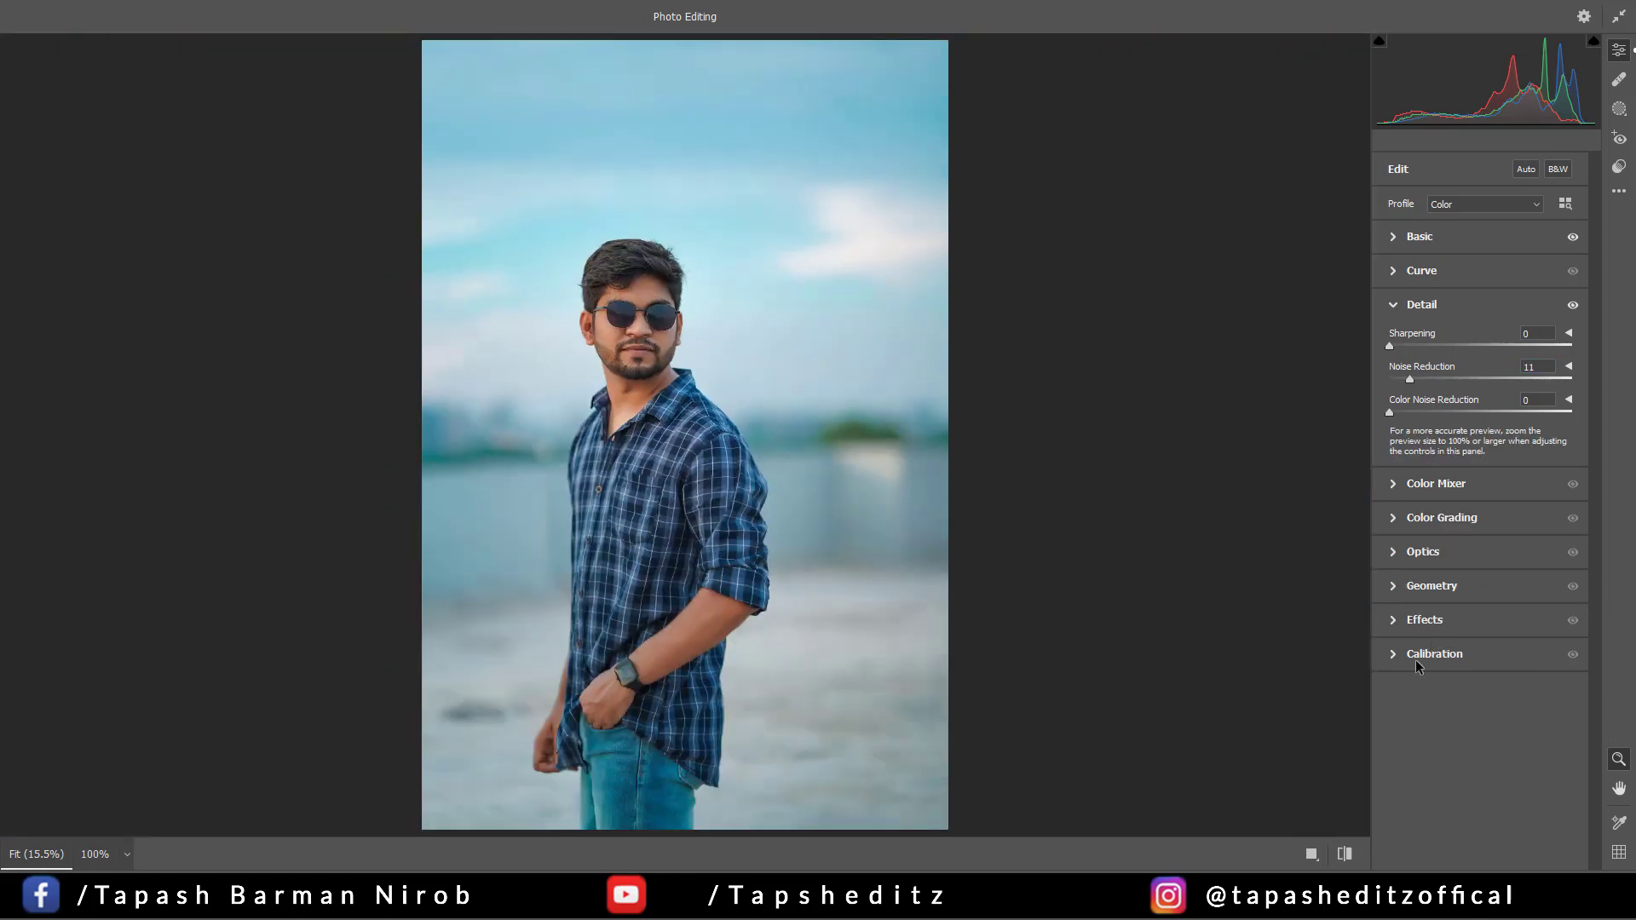
Step: Calibrate the Blue Primary with hue -11 and saturation +21, keeping the Red Primary hue at 0
click(1391, 656)
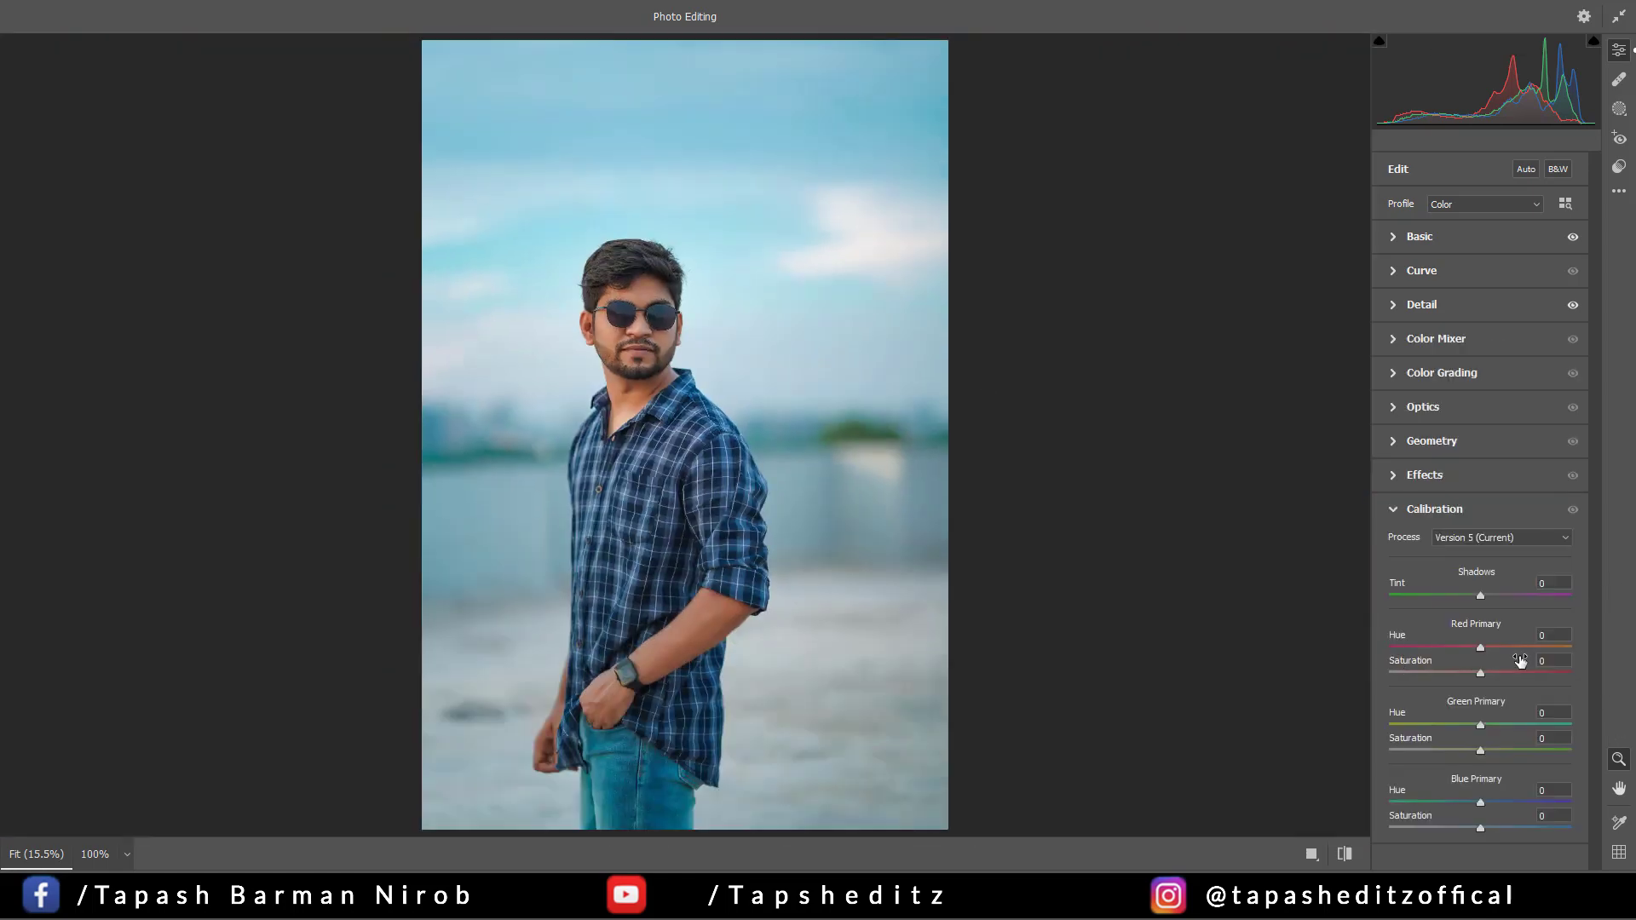
drag(1481, 648, 1488, 646)
double_click(1489, 646)
drag(1477, 801, 1467, 803)
drag(1505, 828, 1502, 831)
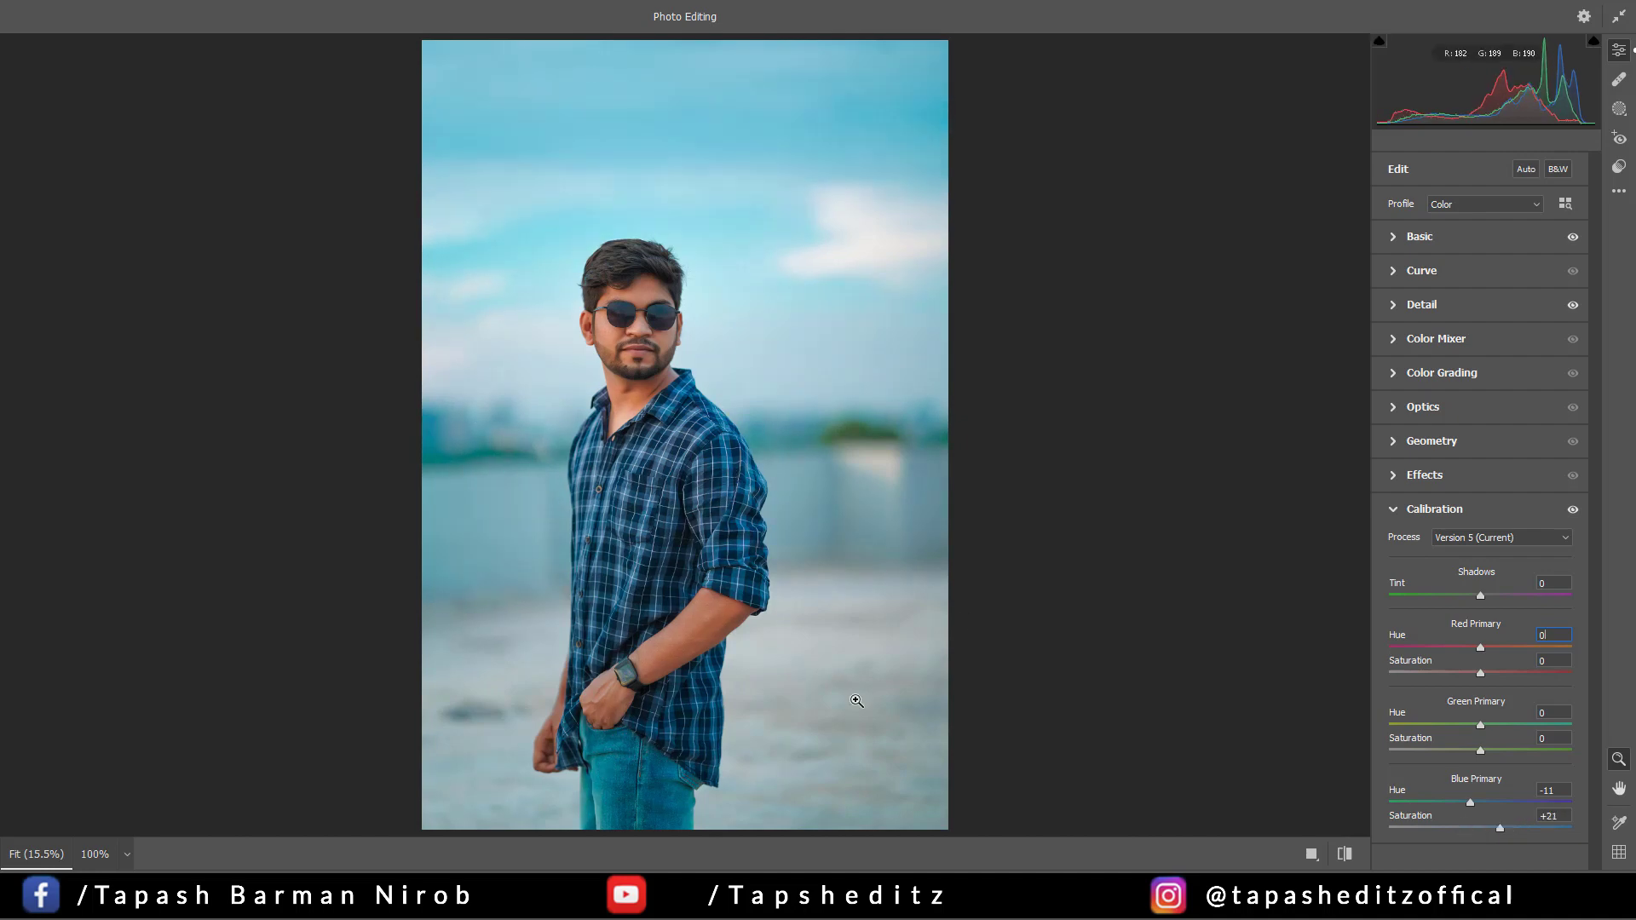
click(620, 316)
click(619, 316)
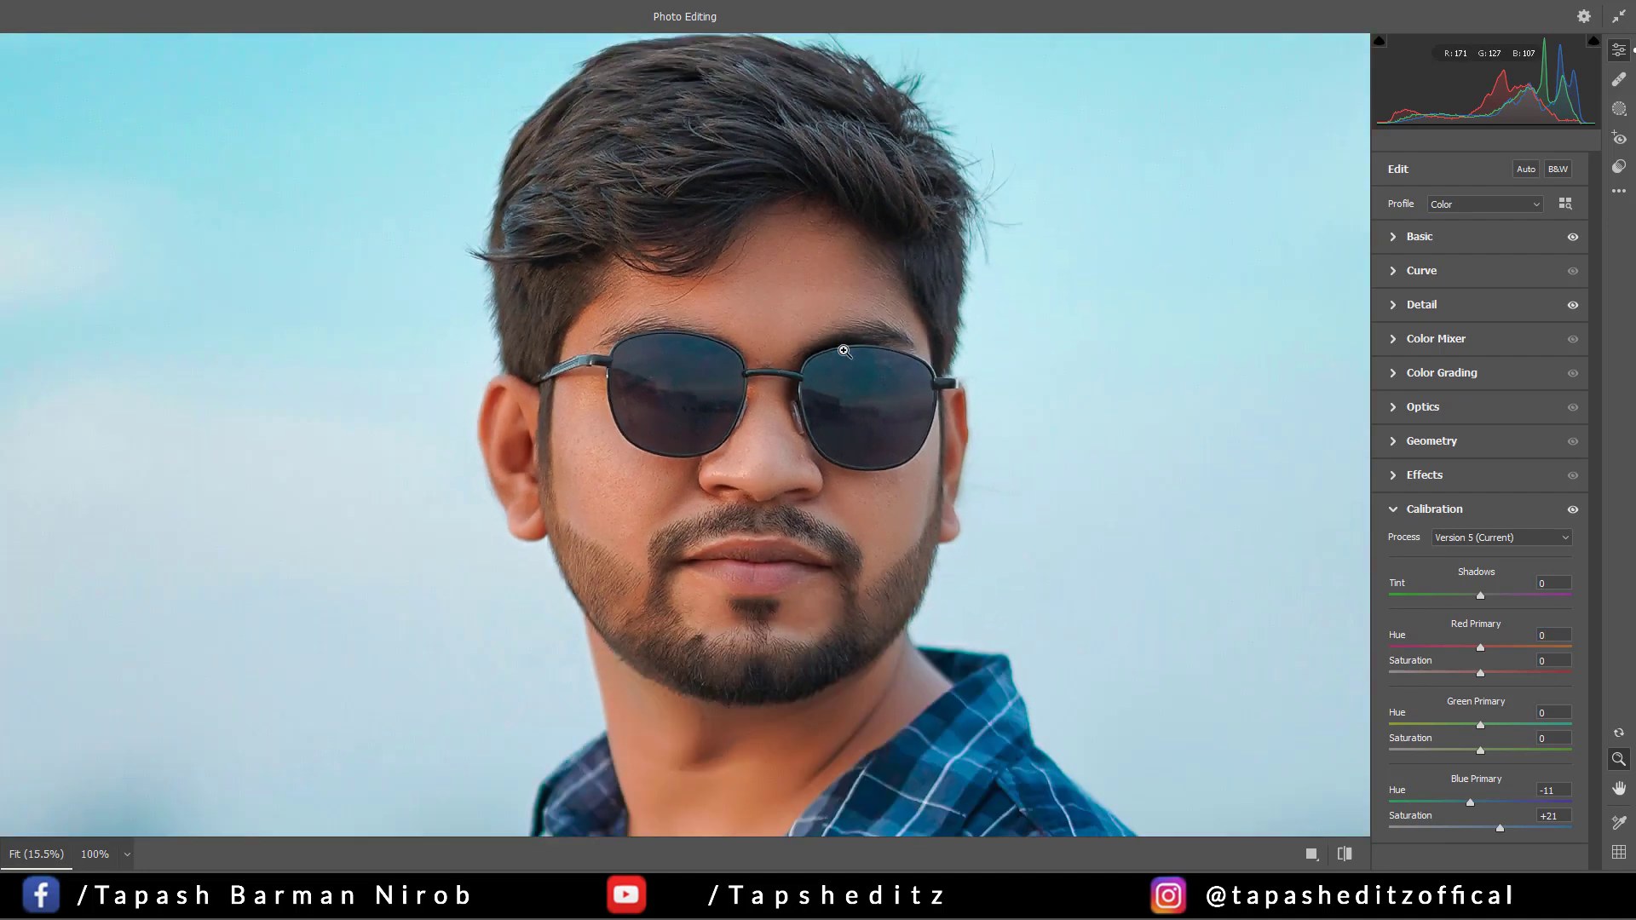
click(1390, 477)
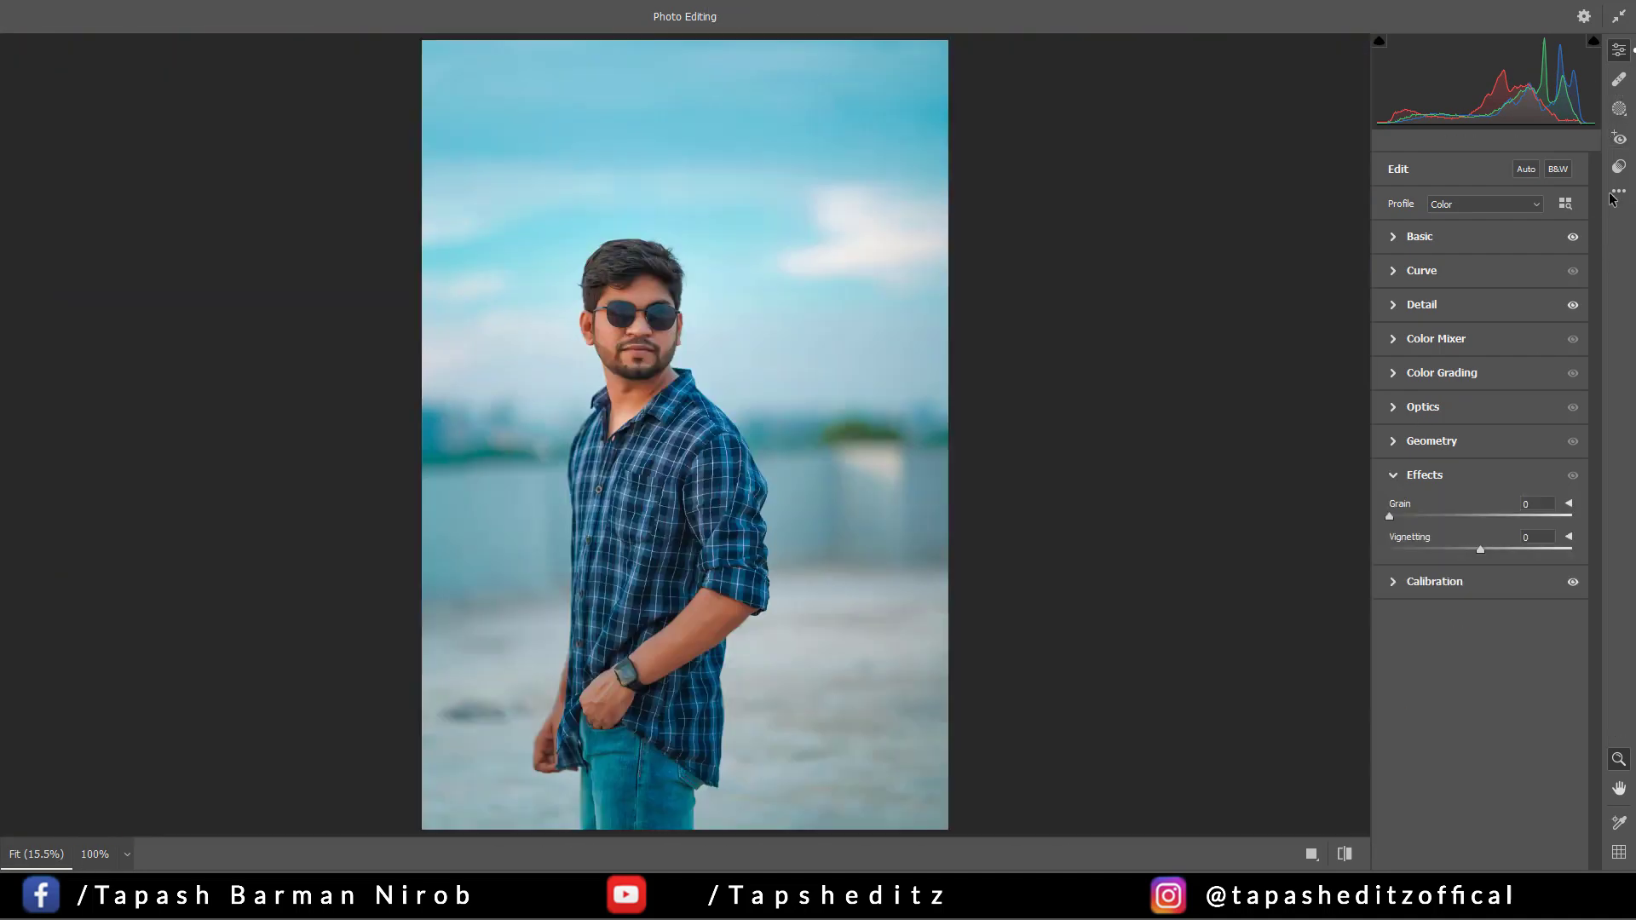
click(1621, 80)
click(1621, 109)
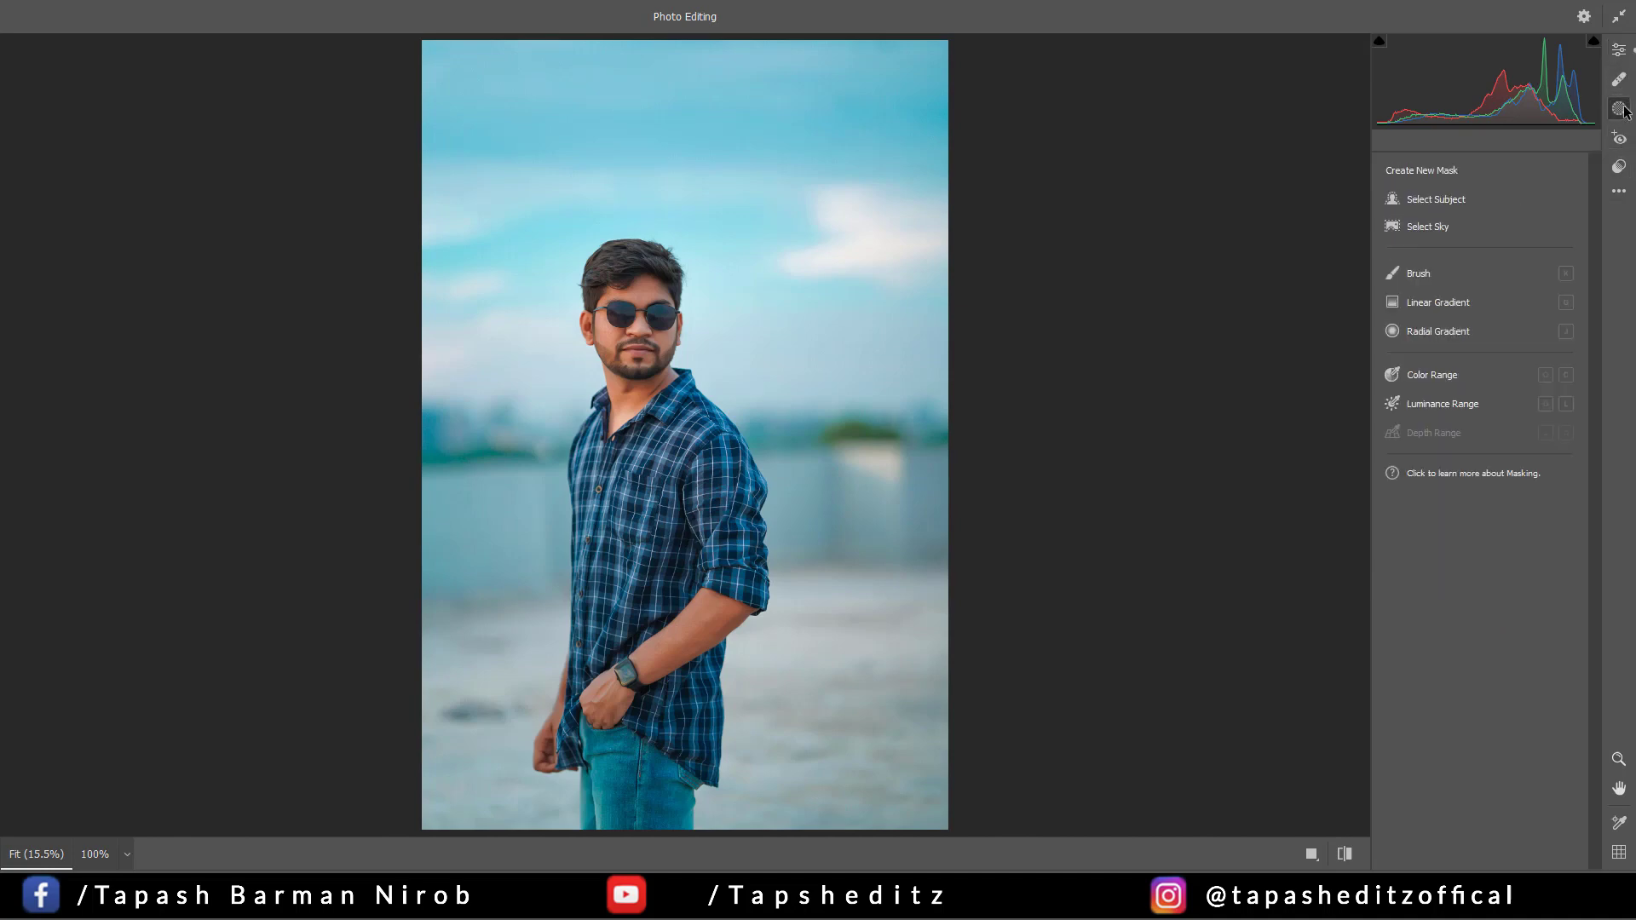
click(1618, 166)
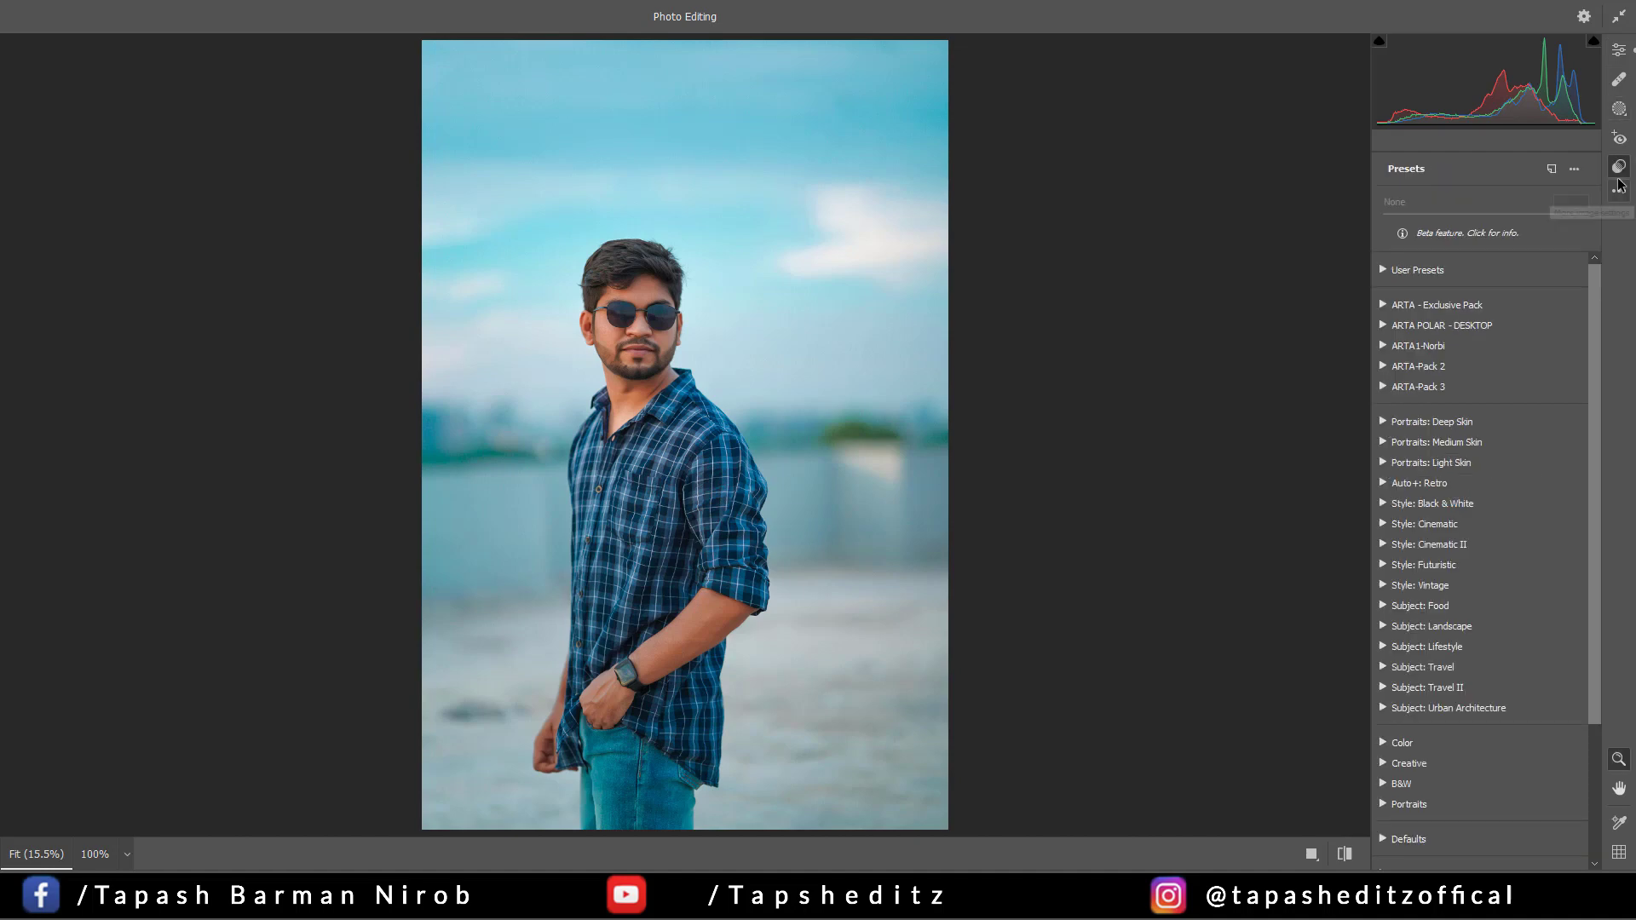
click(1619, 190)
click(1619, 138)
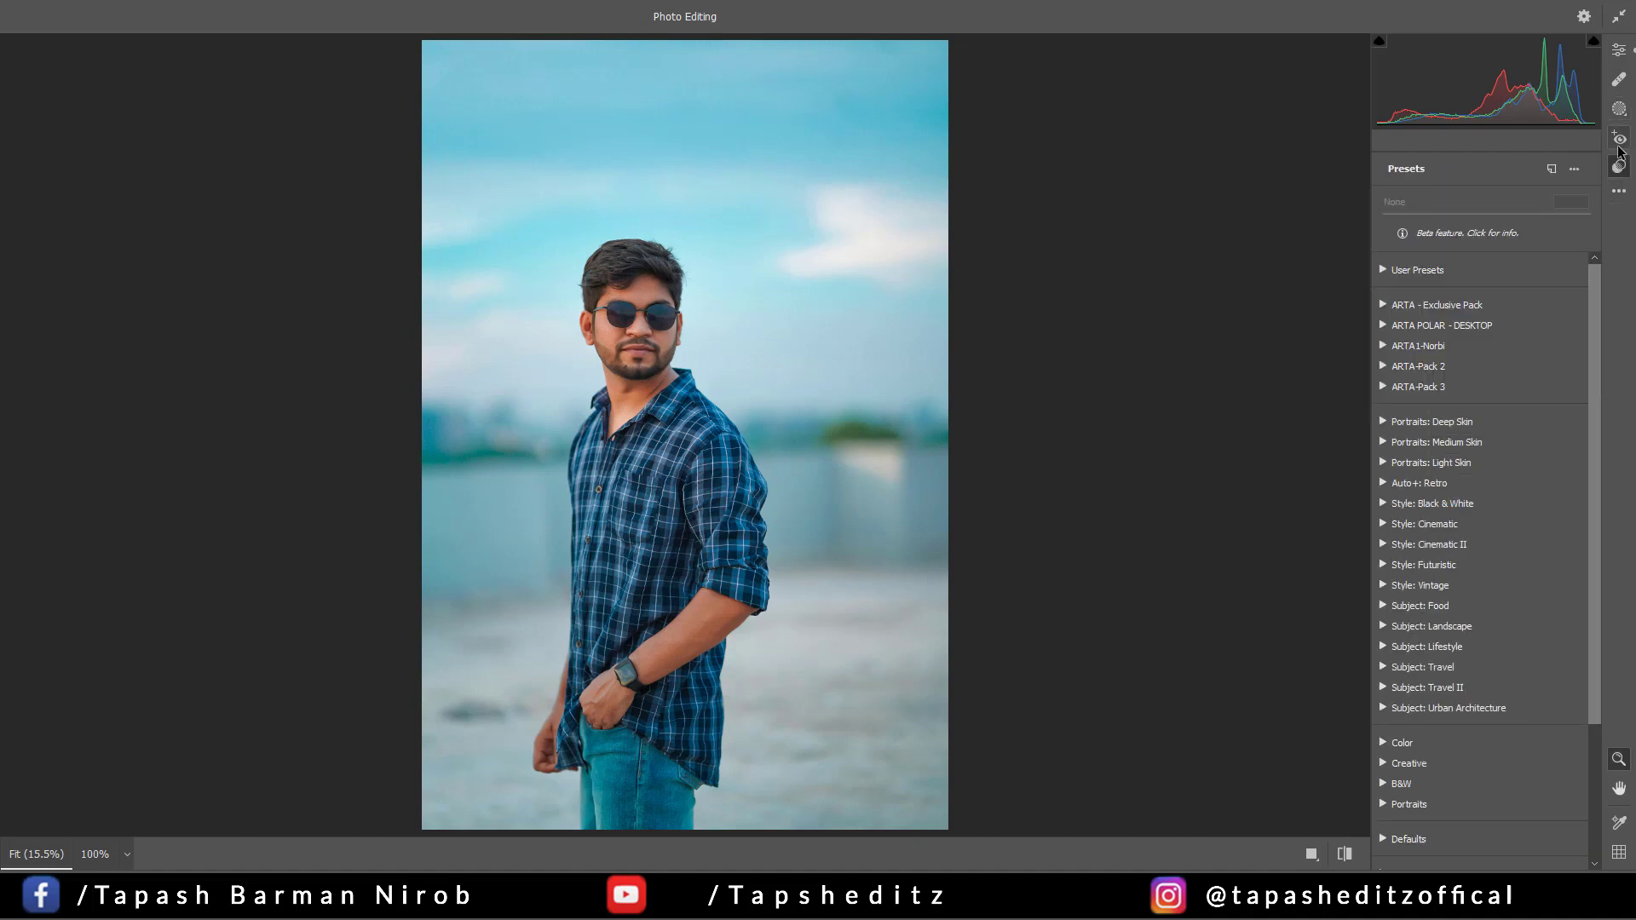
click(1619, 50)
click(1619, 79)
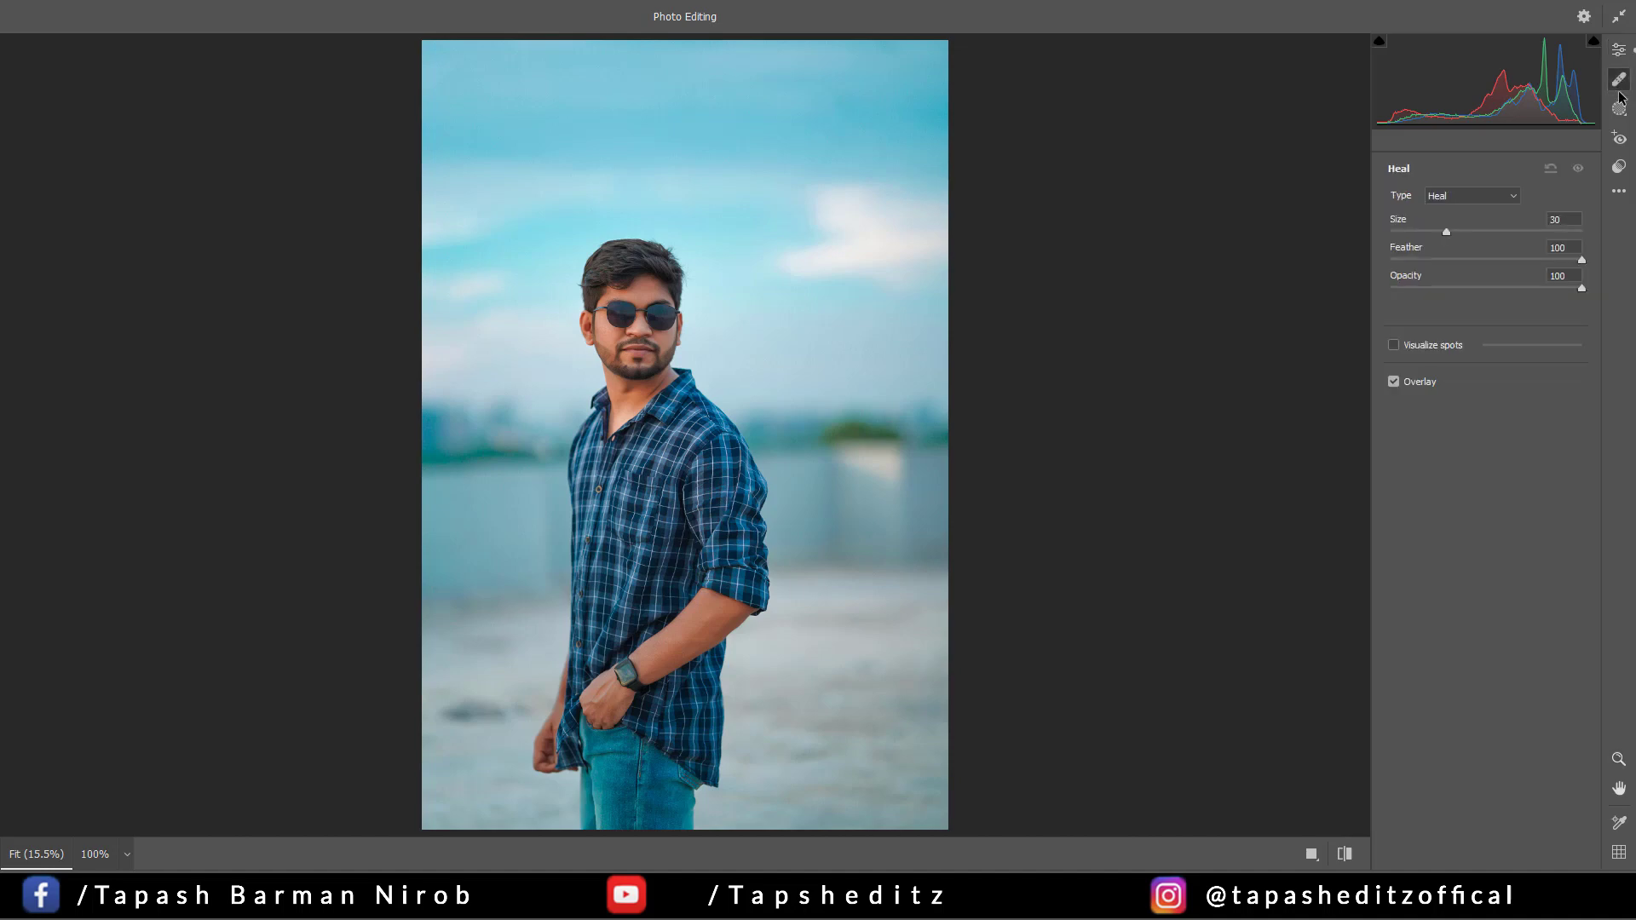
Step: Create a large radial gradient mask with a feather of 32 and centre it over the man's upper body
click(1620, 109)
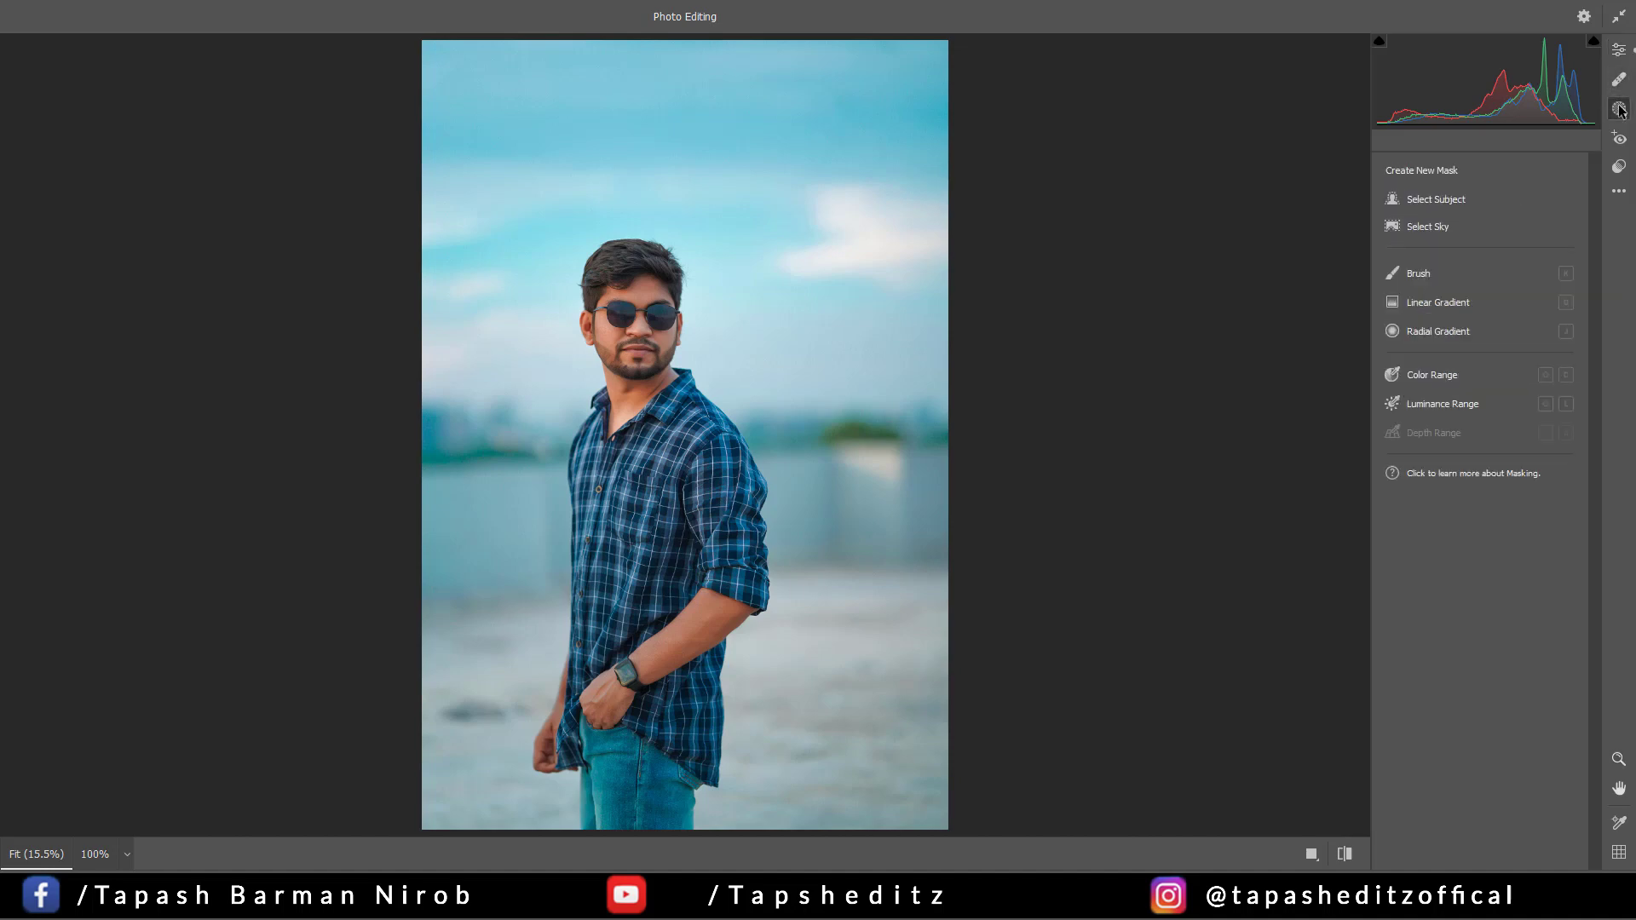
click(1439, 331)
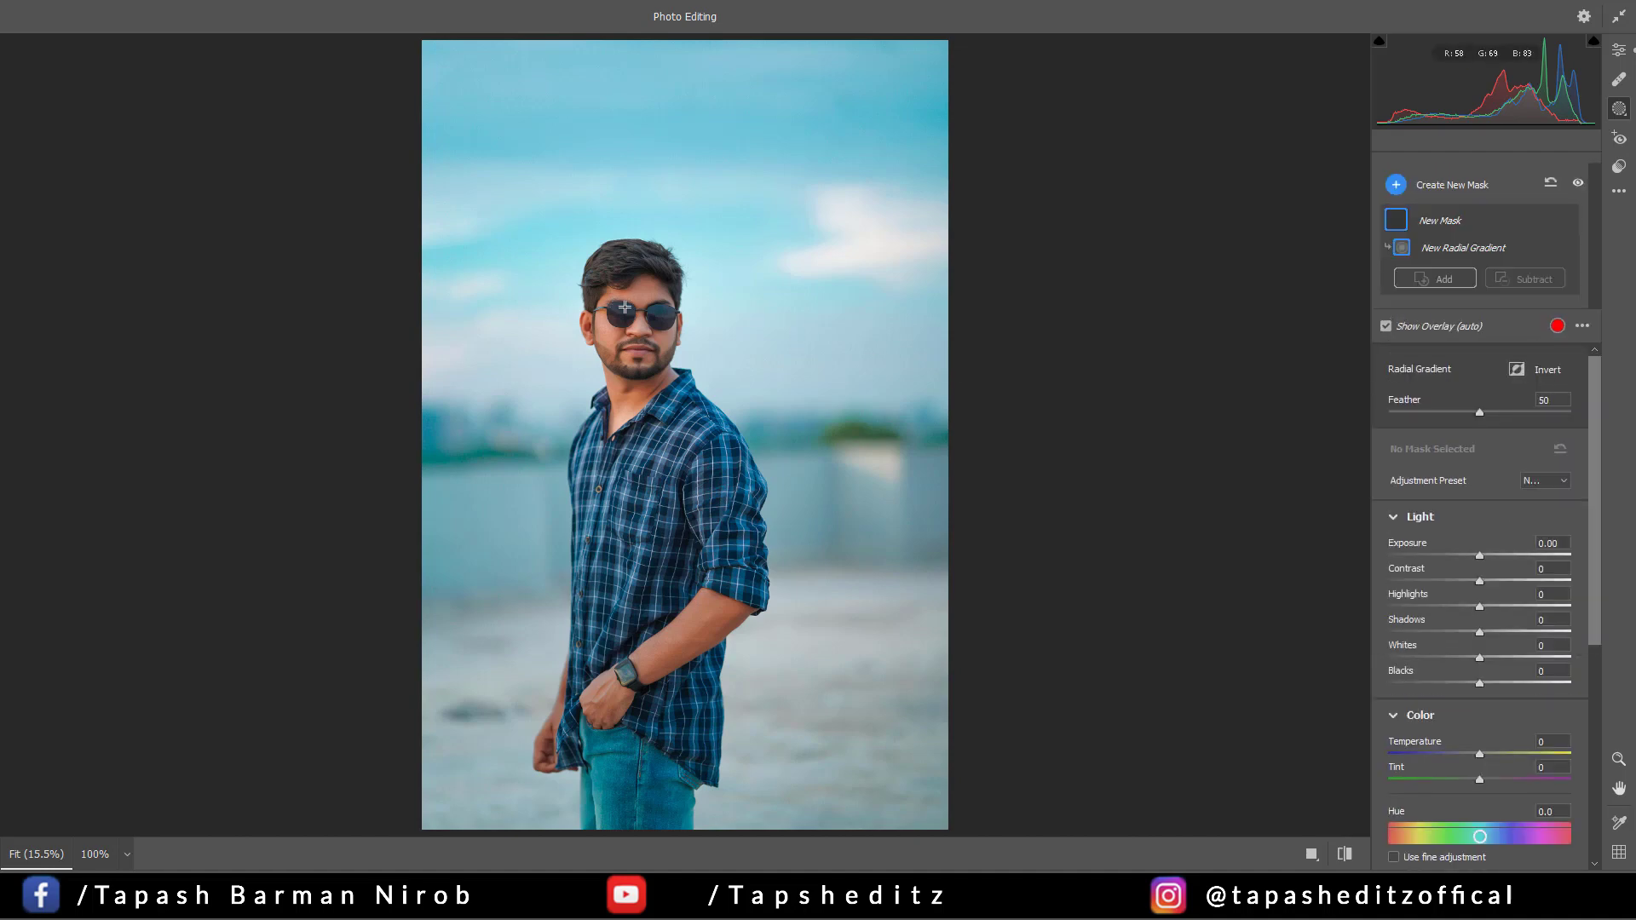
drag(624, 306, 844, 601)
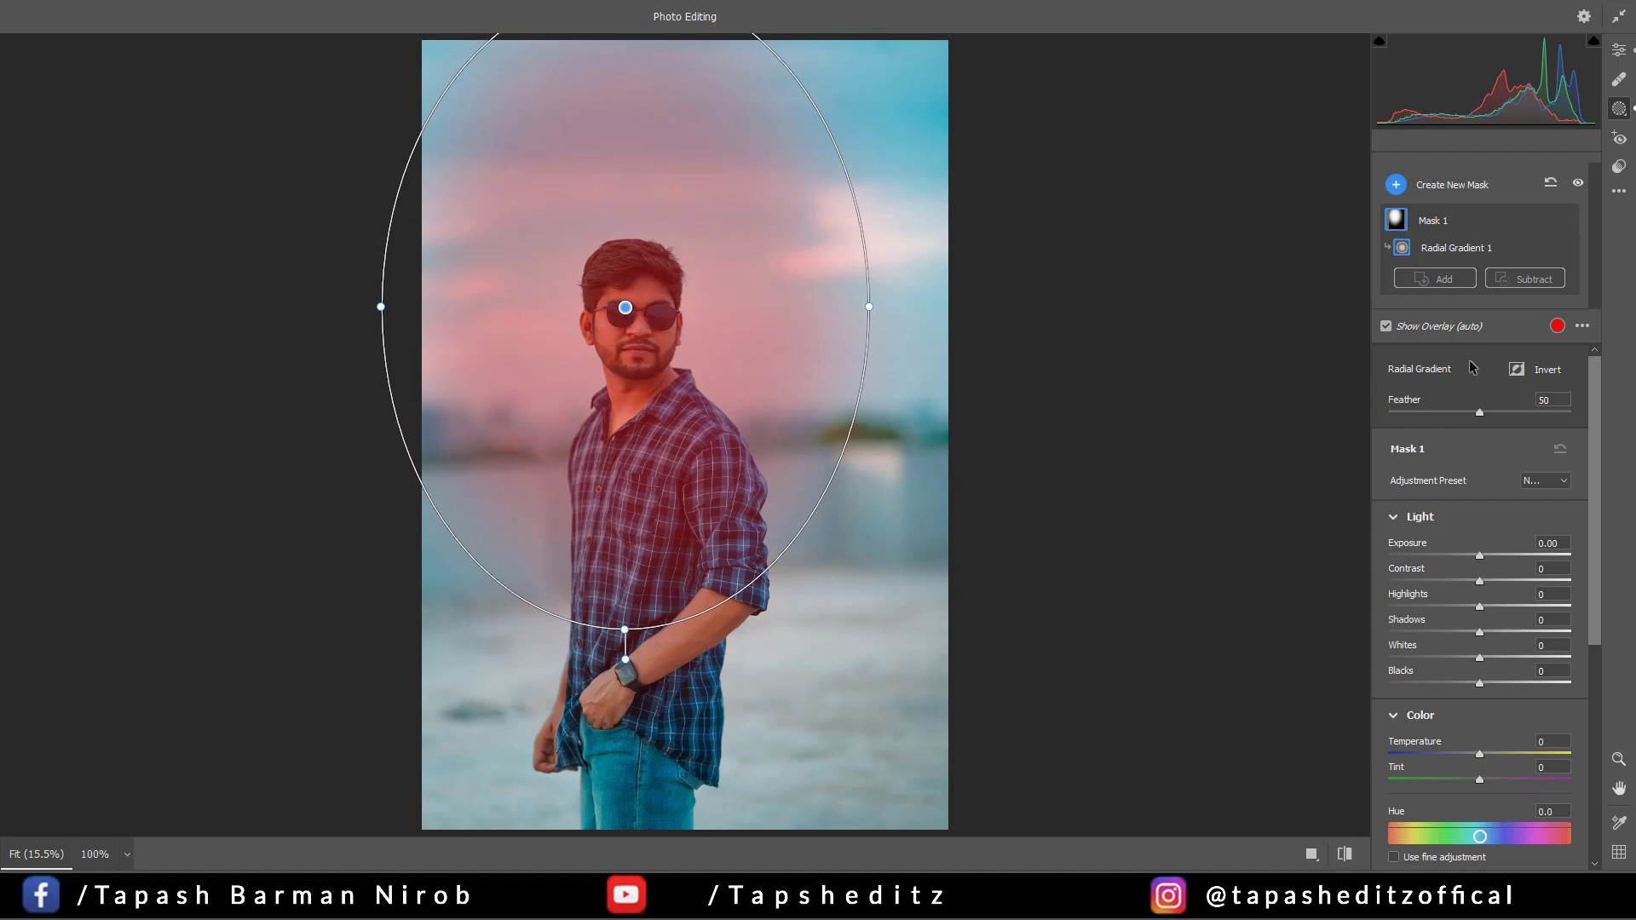
drag(1481, 414, 1446, 414)
drag(715, 322, 758, 439)
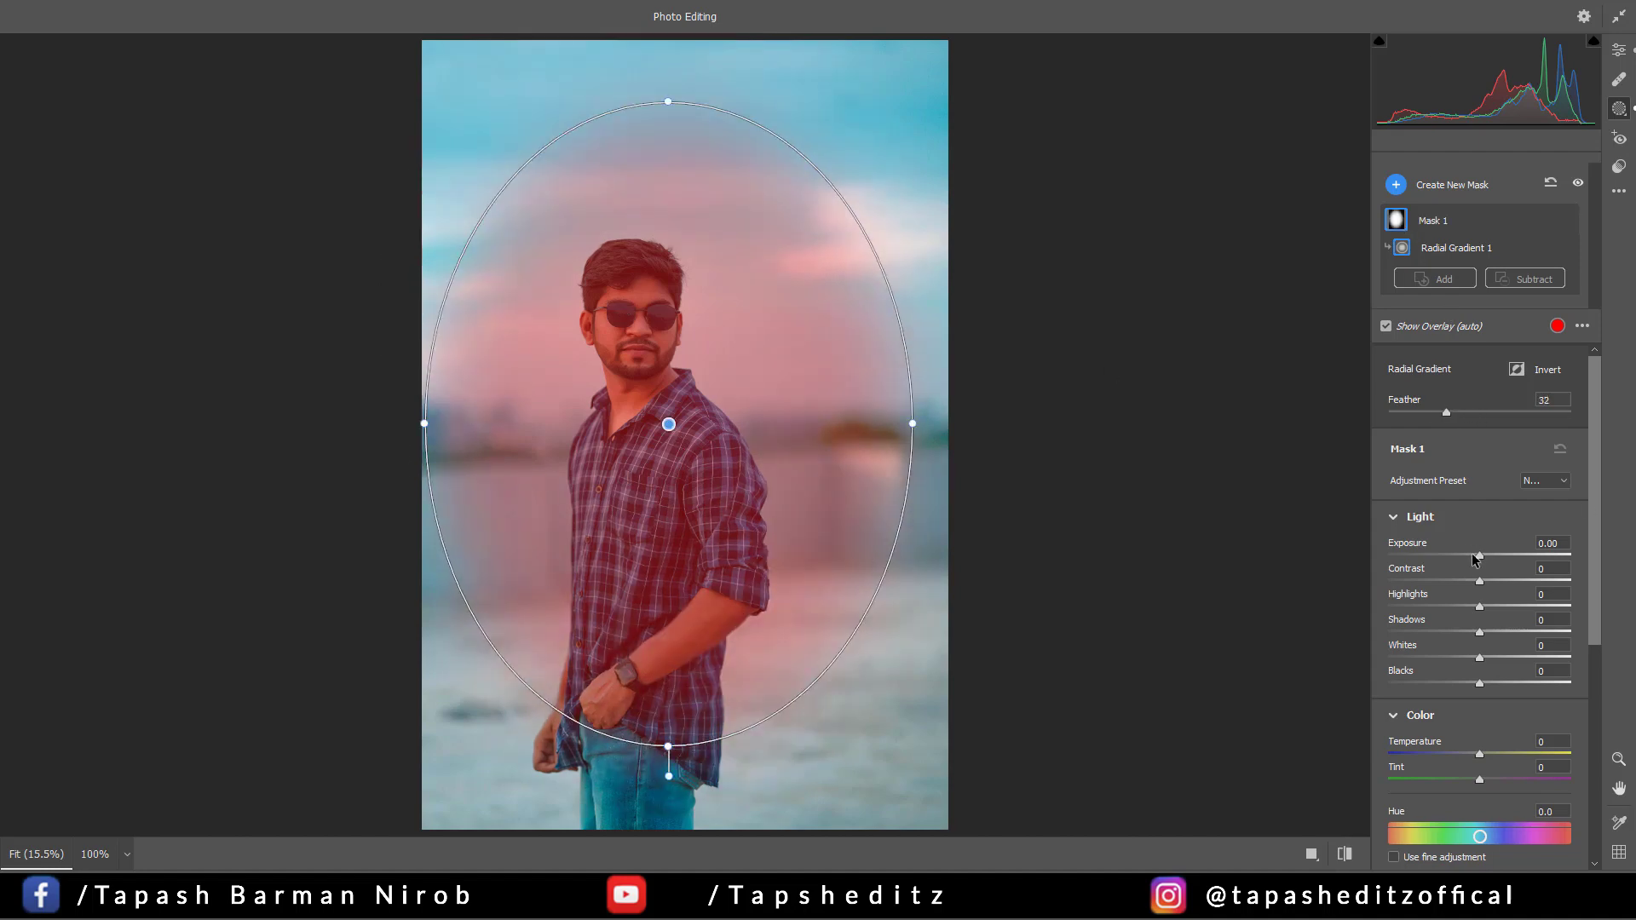
Step: Raise the mask's exposure to +0.55, then reshape the ellipse with a slight tilt and shift it lower around the man
mouse_move(1479, 559)
mouse_down()
mouse_move(1506, 560)
mouse_move(1491, 560)
mouse_up()
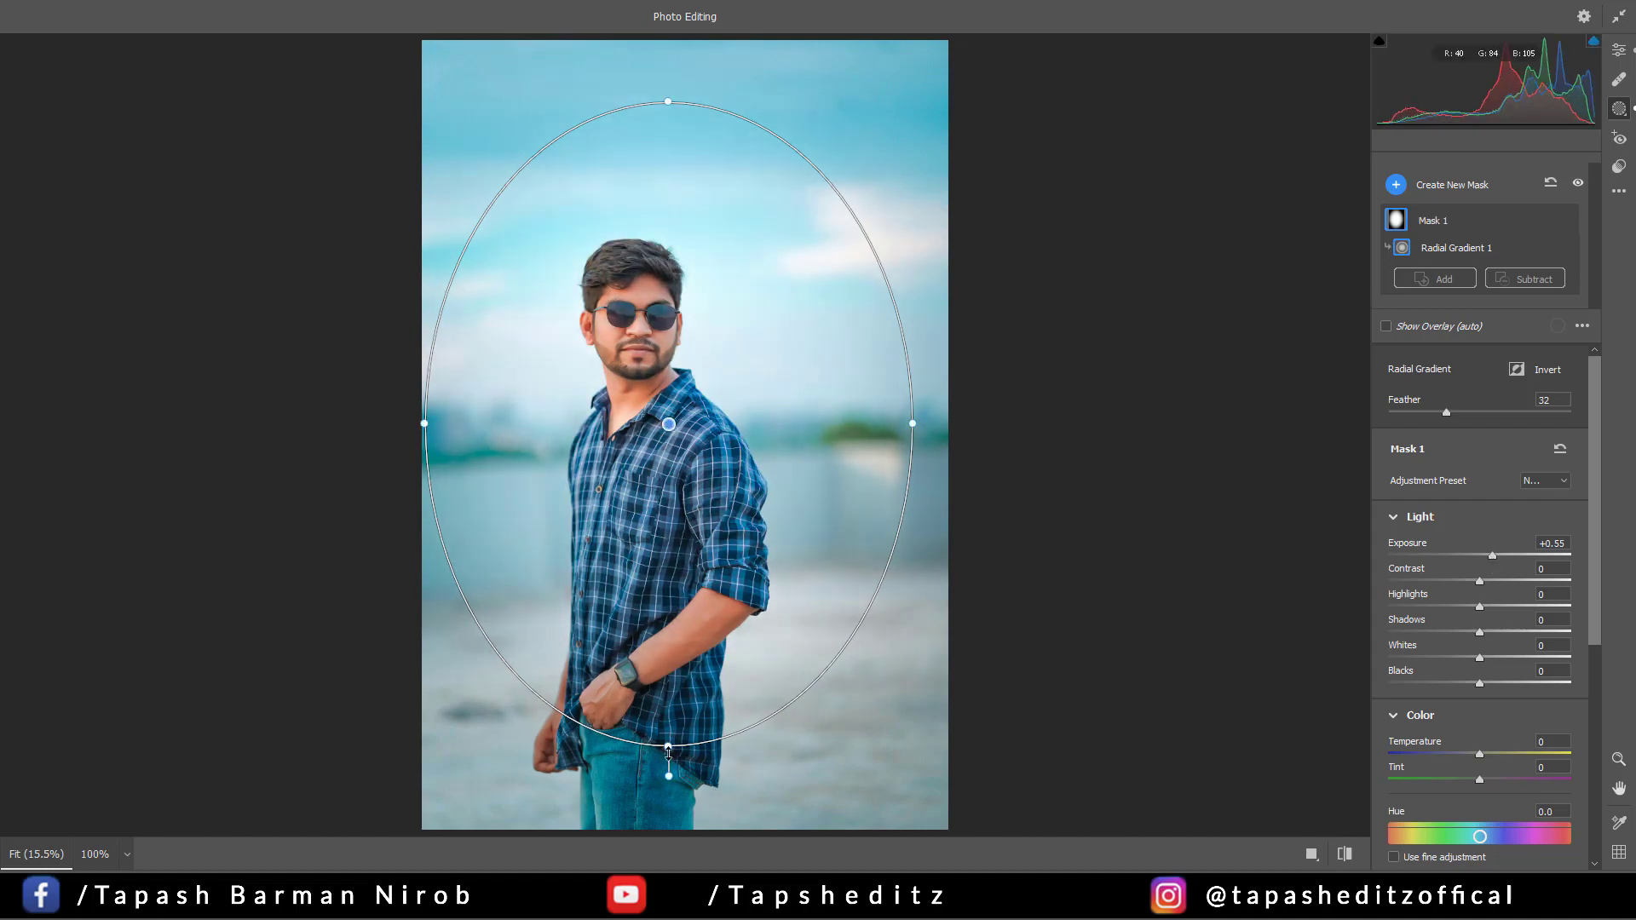
drag(668, 746, 668, 823)
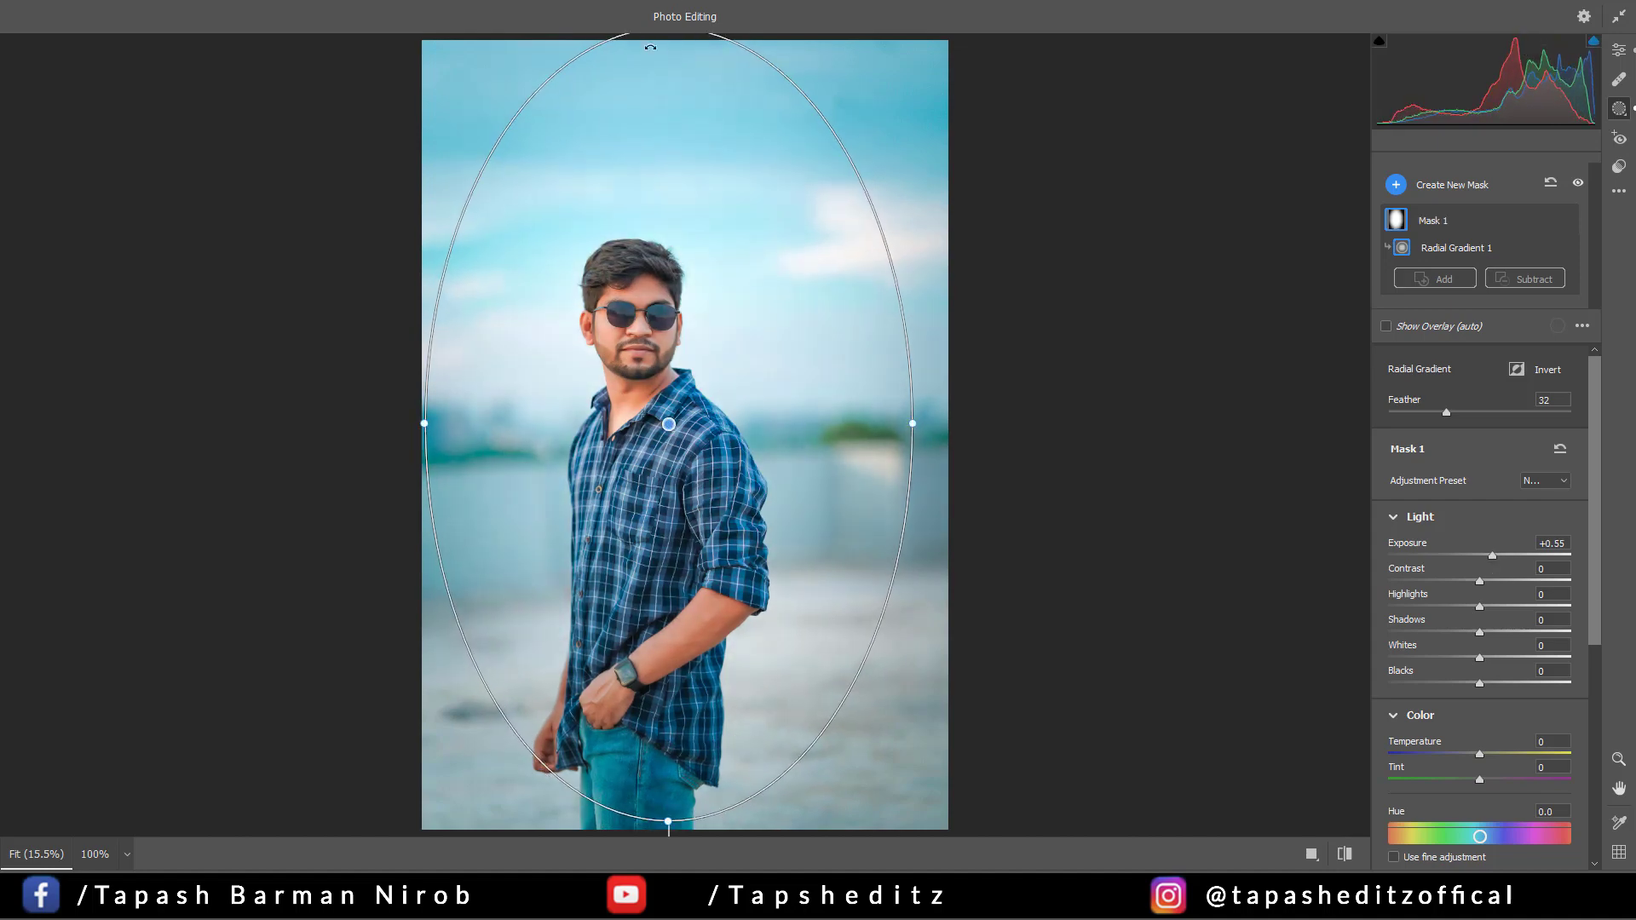
drag(586, 52, 594, 50)
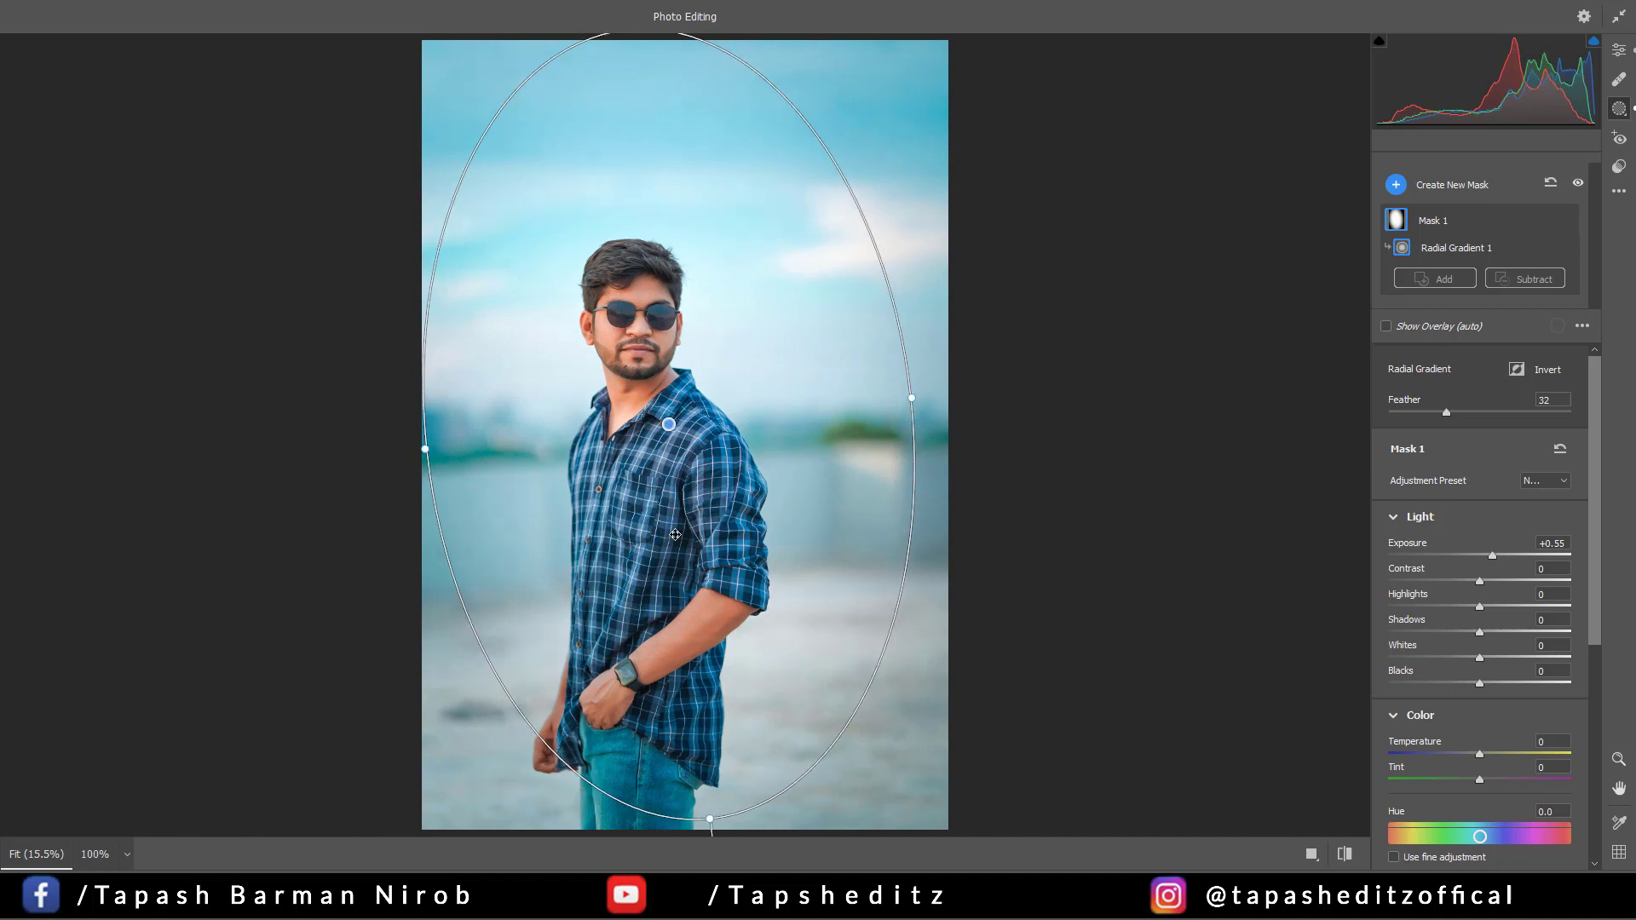
key(ctrl+z)
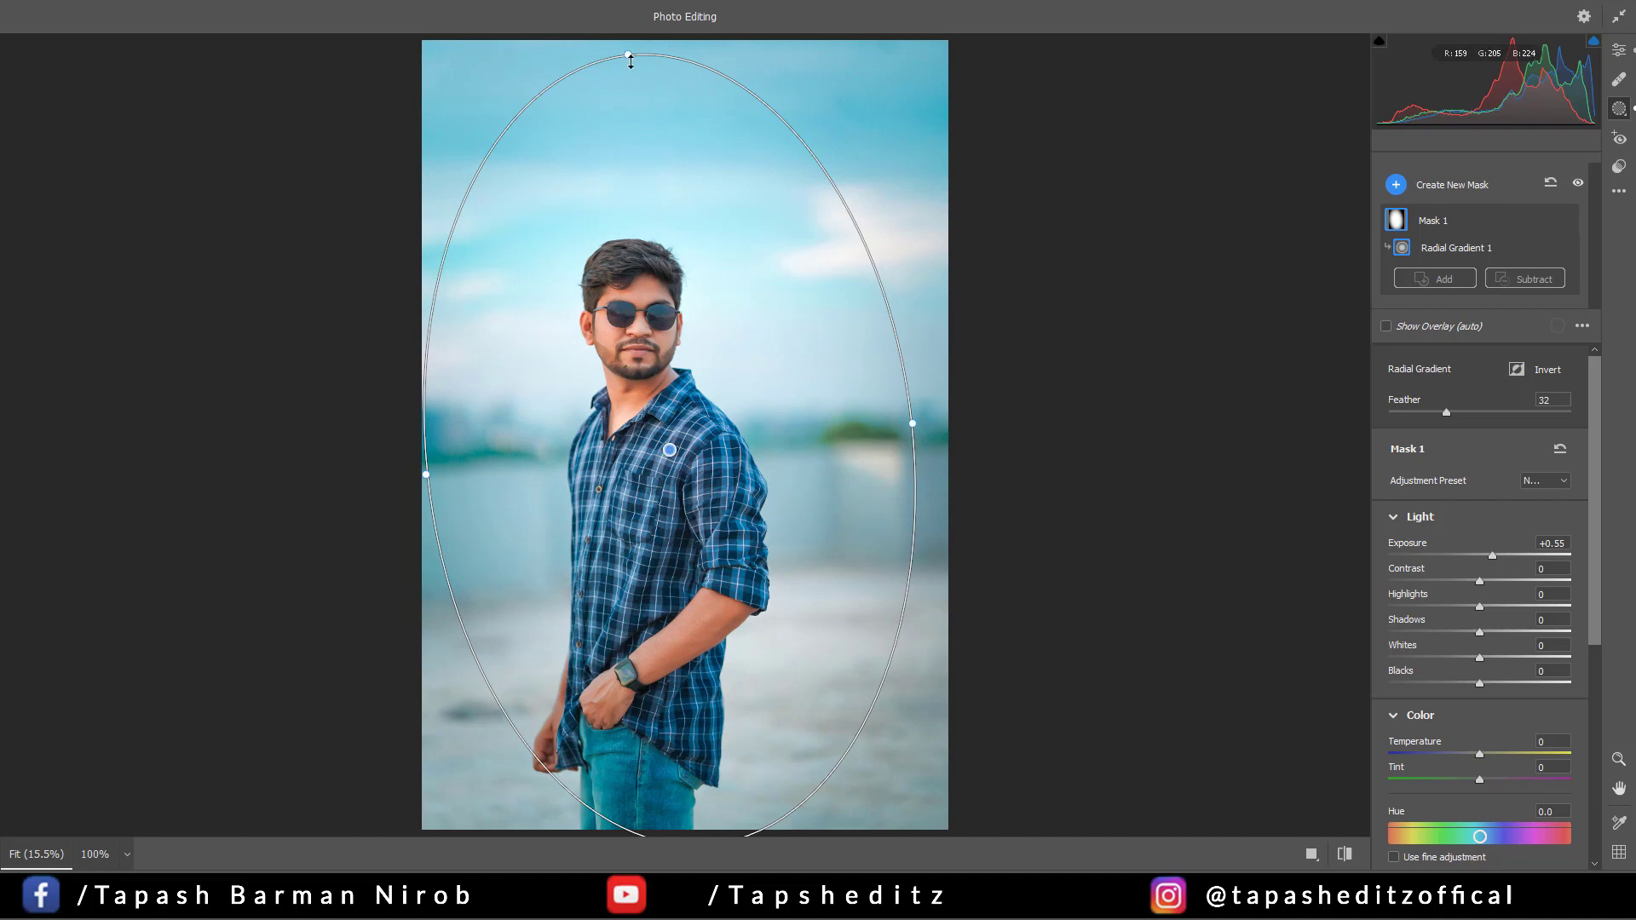
drag(631, 51, 625, 138)
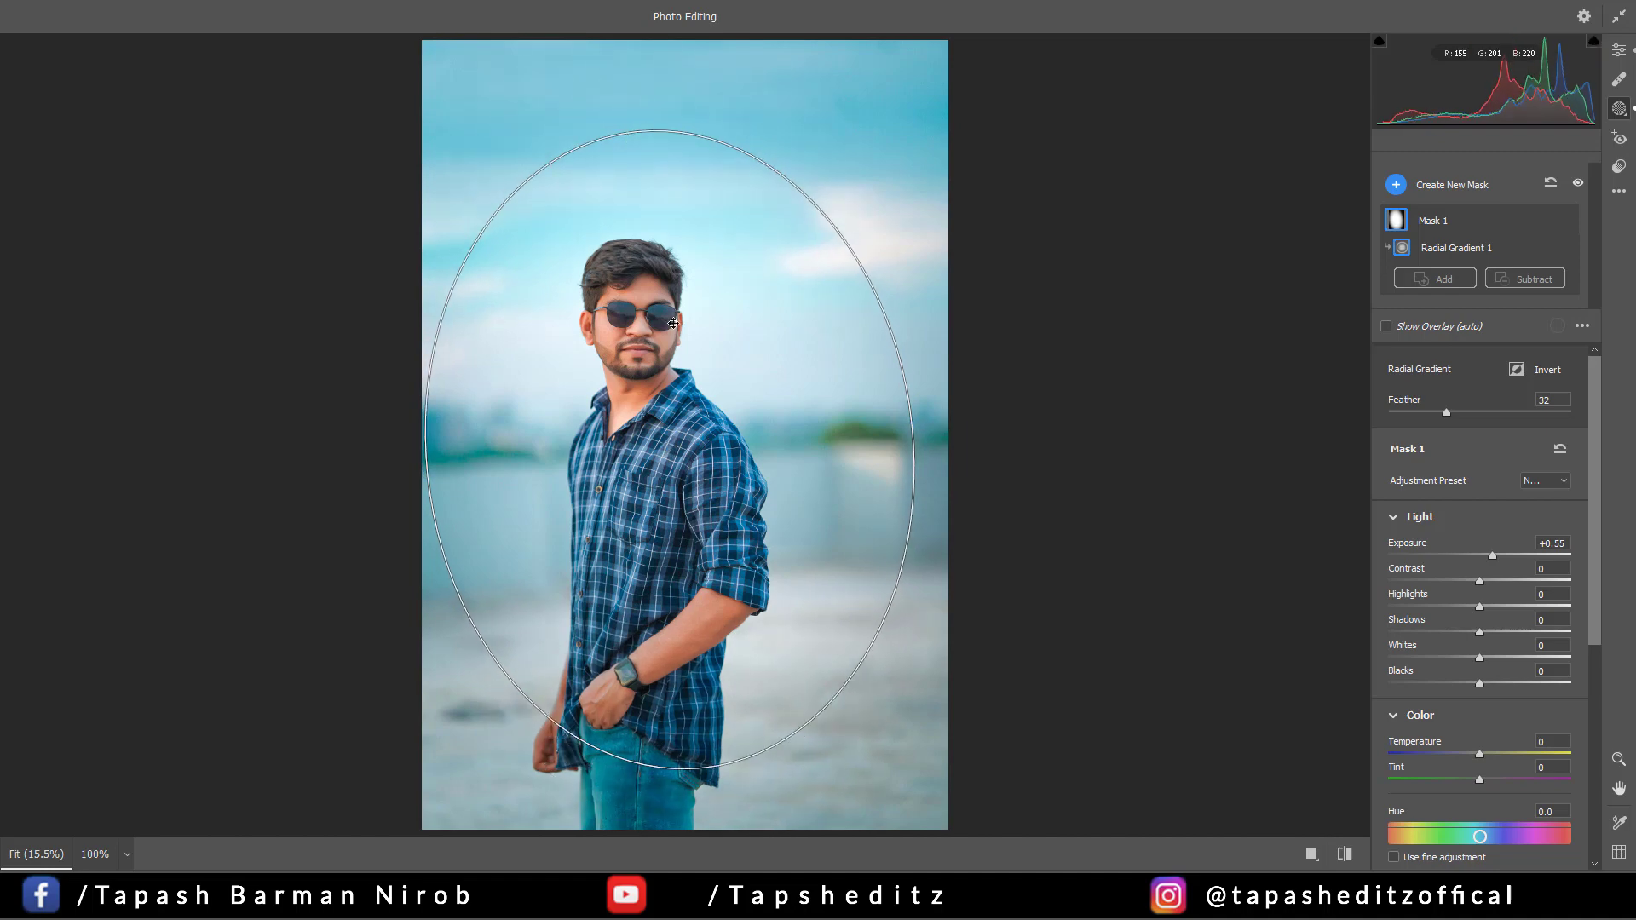
drag(673, 323, 639, 389)
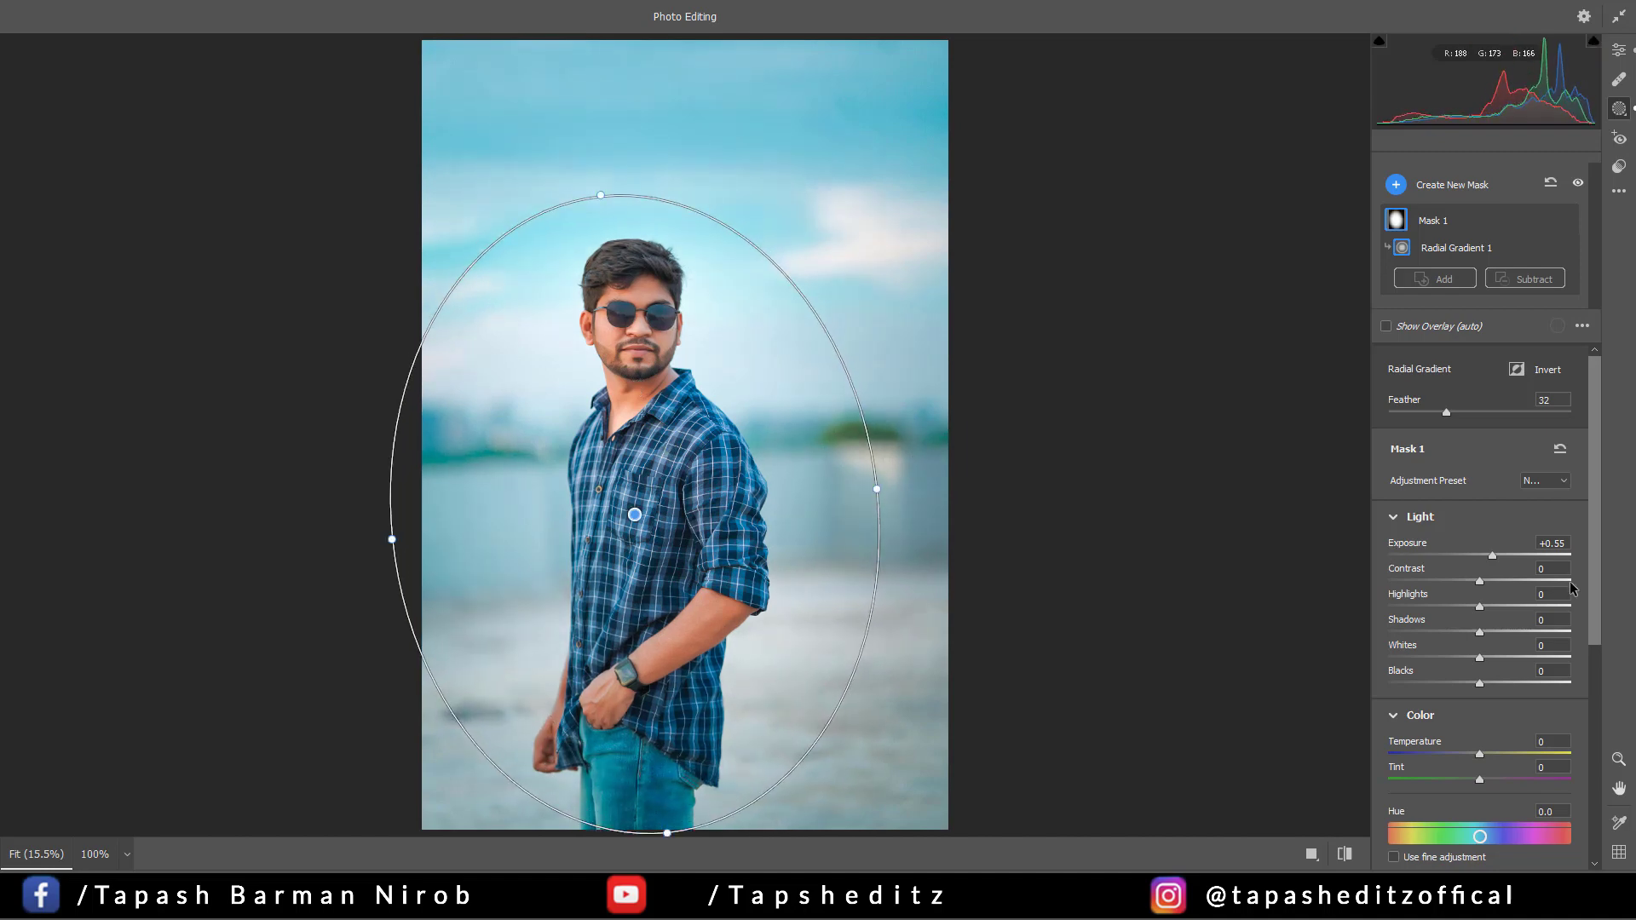
Step: Set the radial mask to Exposure +0.35, Whites +1, Blacks +3 and Shadows 0, and apply the Camera Raw adjustments
drag(1492, 557, 1487, 558)
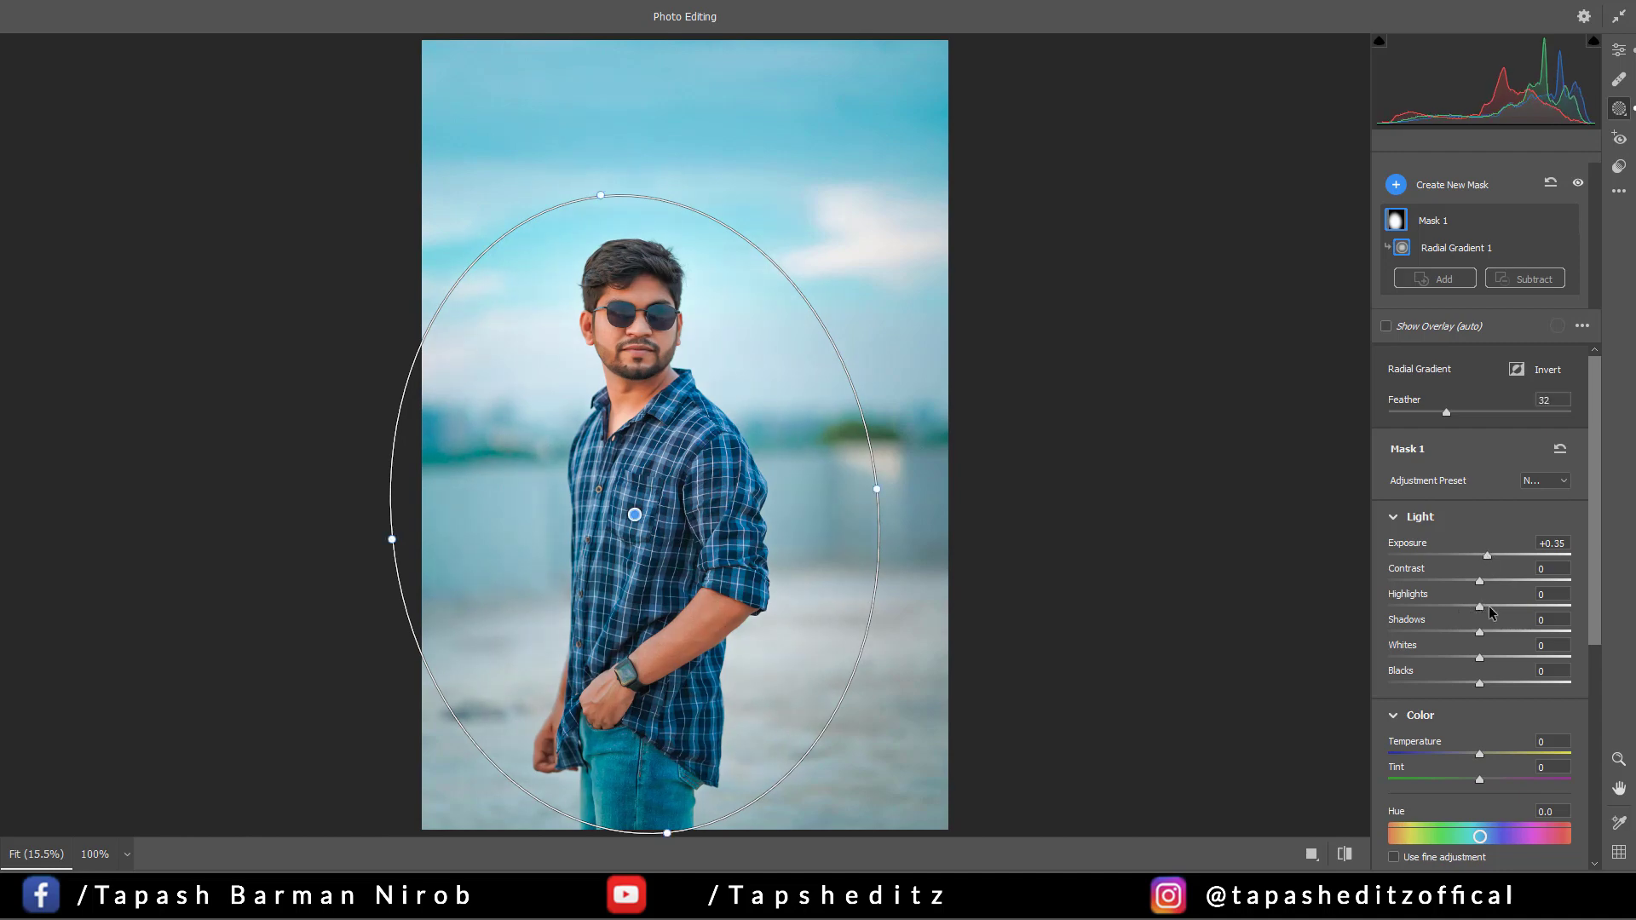
drag(1479, 633, 1483, 683)
double_click(1484, 631)
scroll(1484, 681, down, 2)
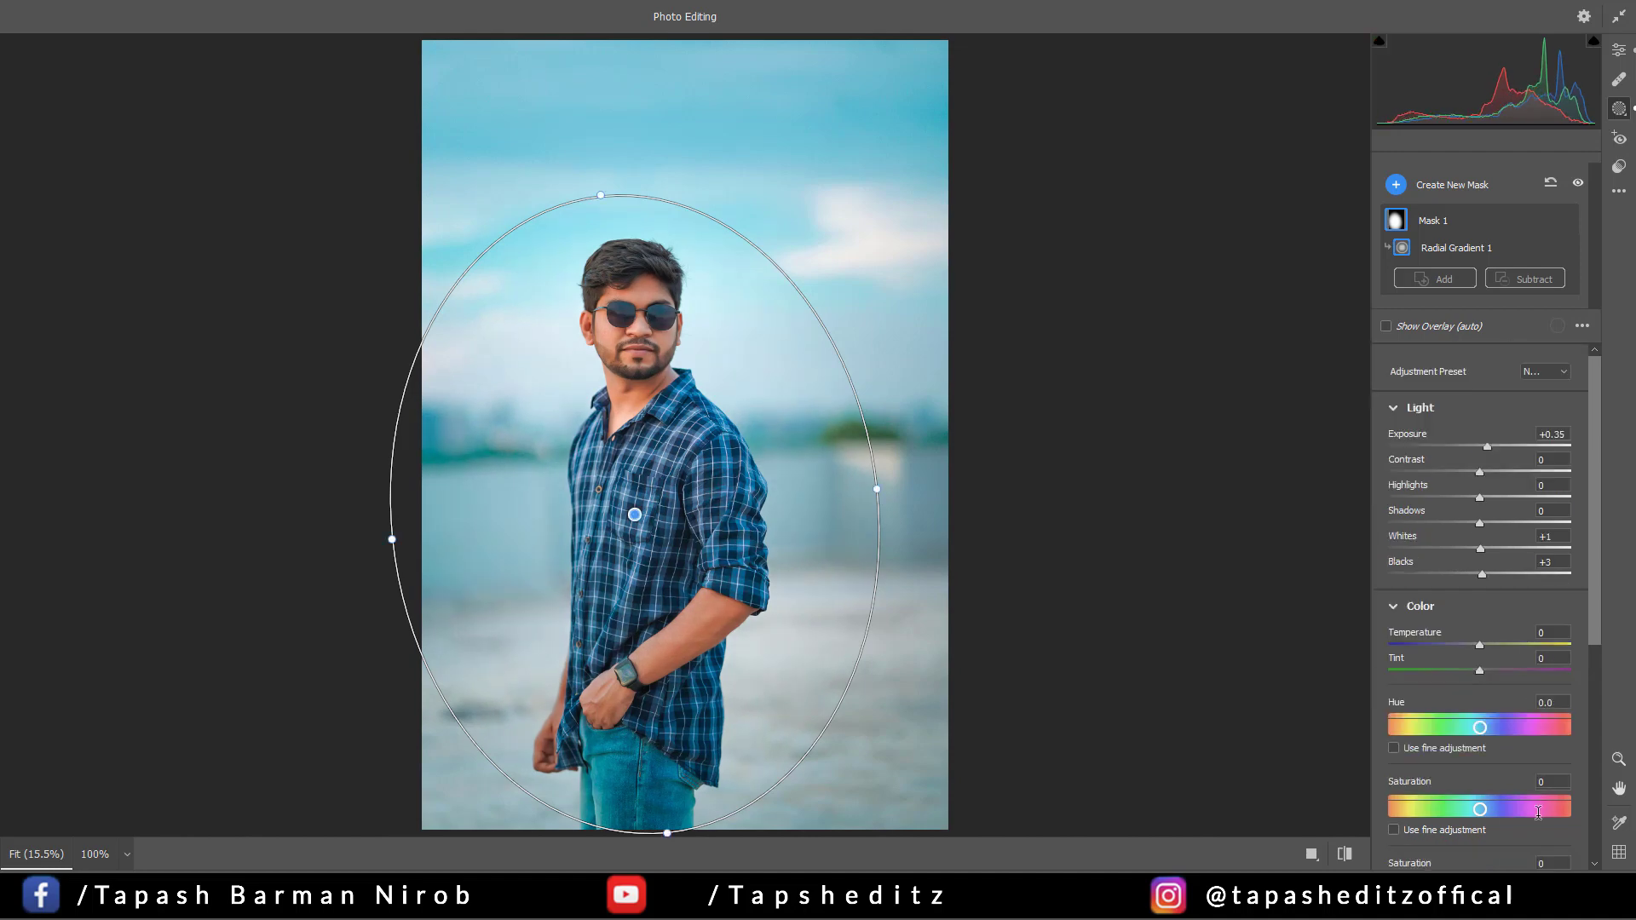
key(Return)
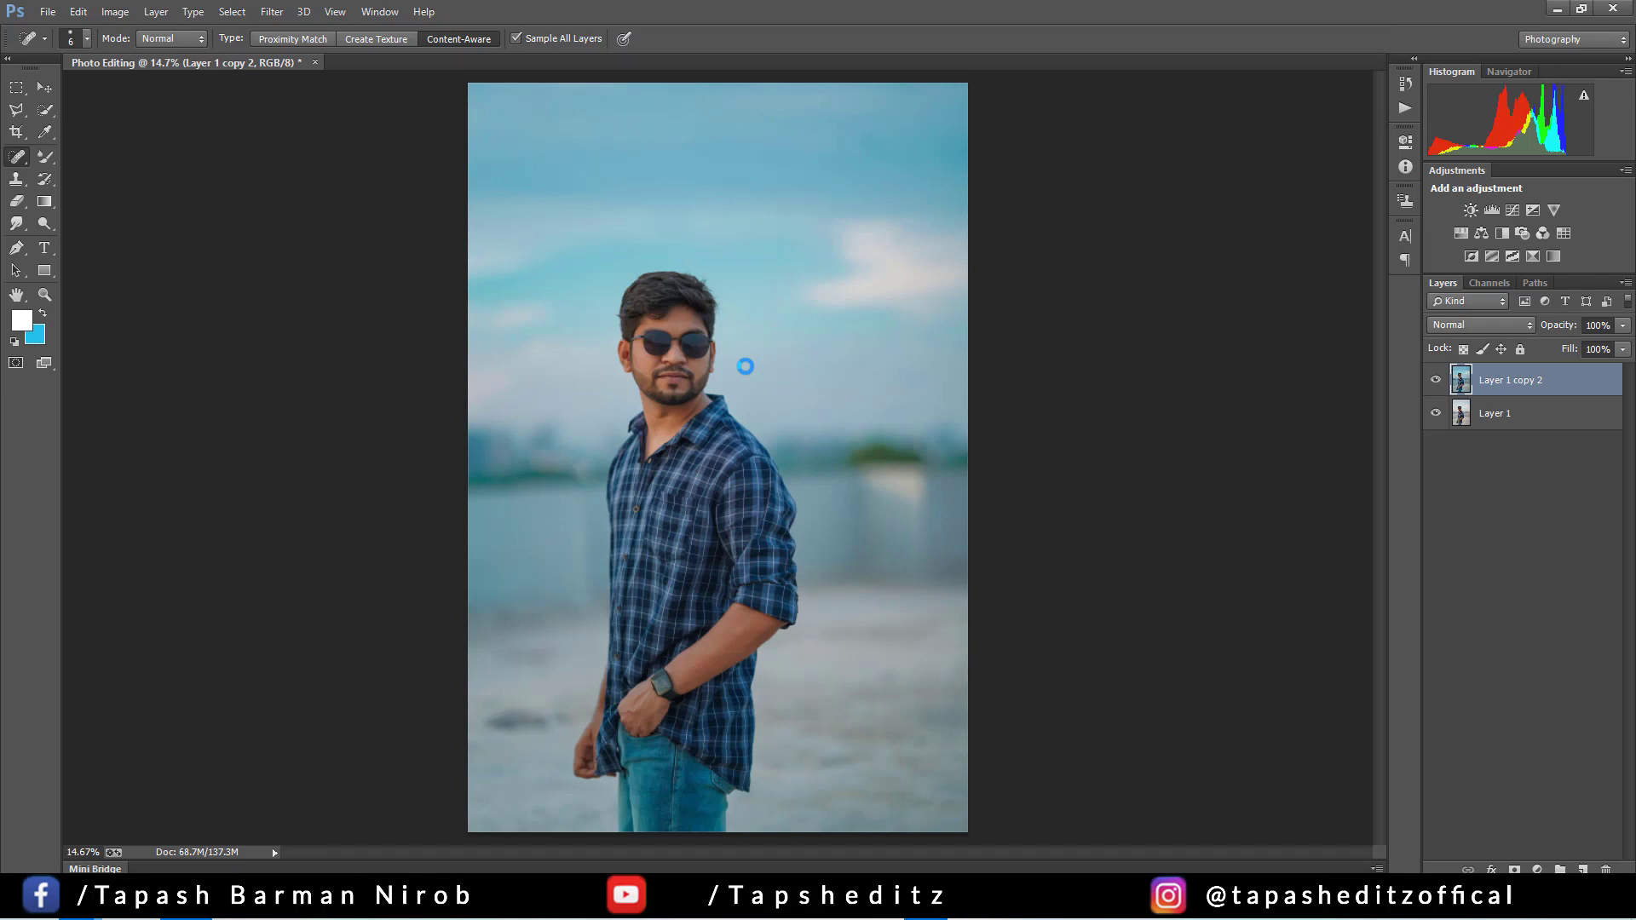
Step: Add a Selective Color adjustment clipped to Layer 1 copy 2 and set the Reds to Cyan -7% and Black -13%
scroll(794, 366, down, 3)
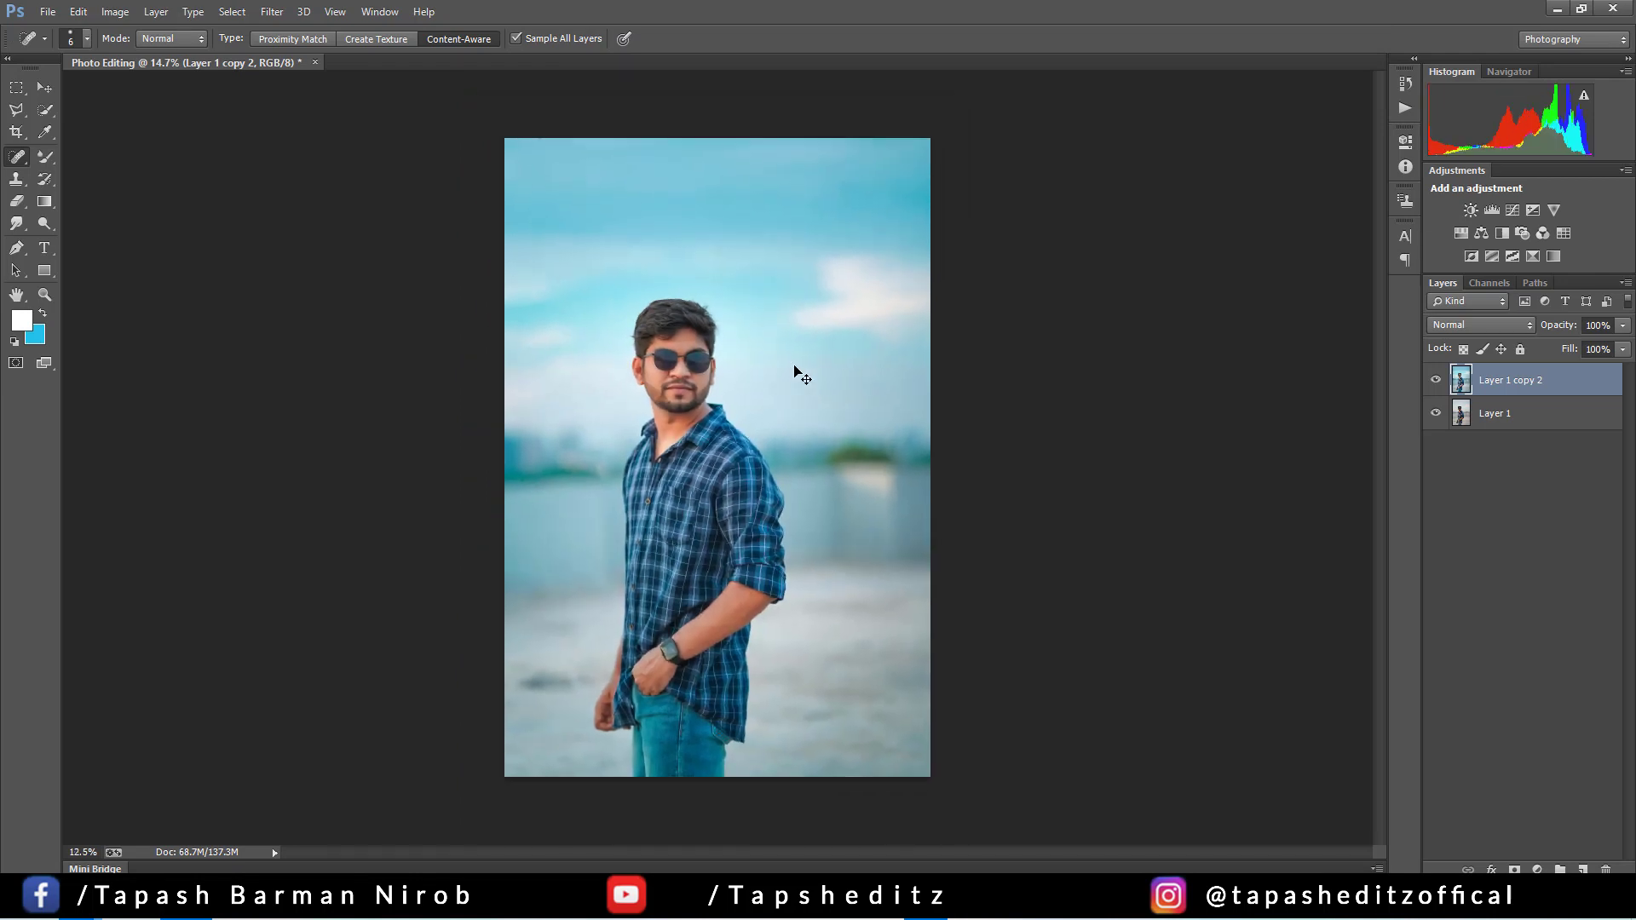
scroll(794, 368, up, 2)
scroll(794, 367, up, 4)
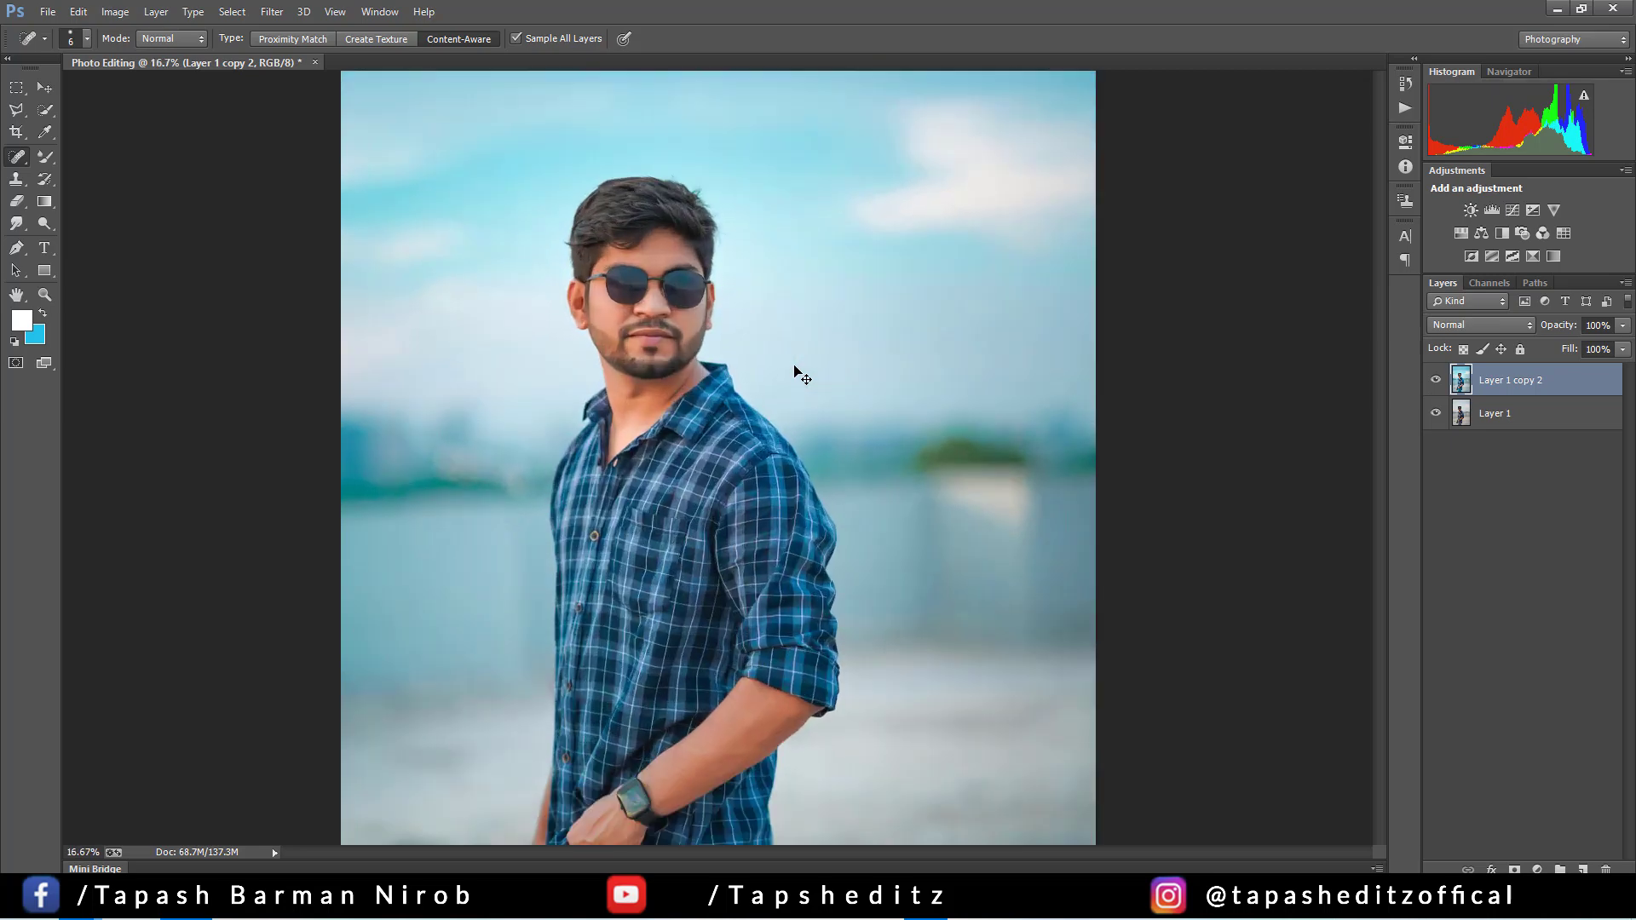
scroll(794, 365, up, 3)
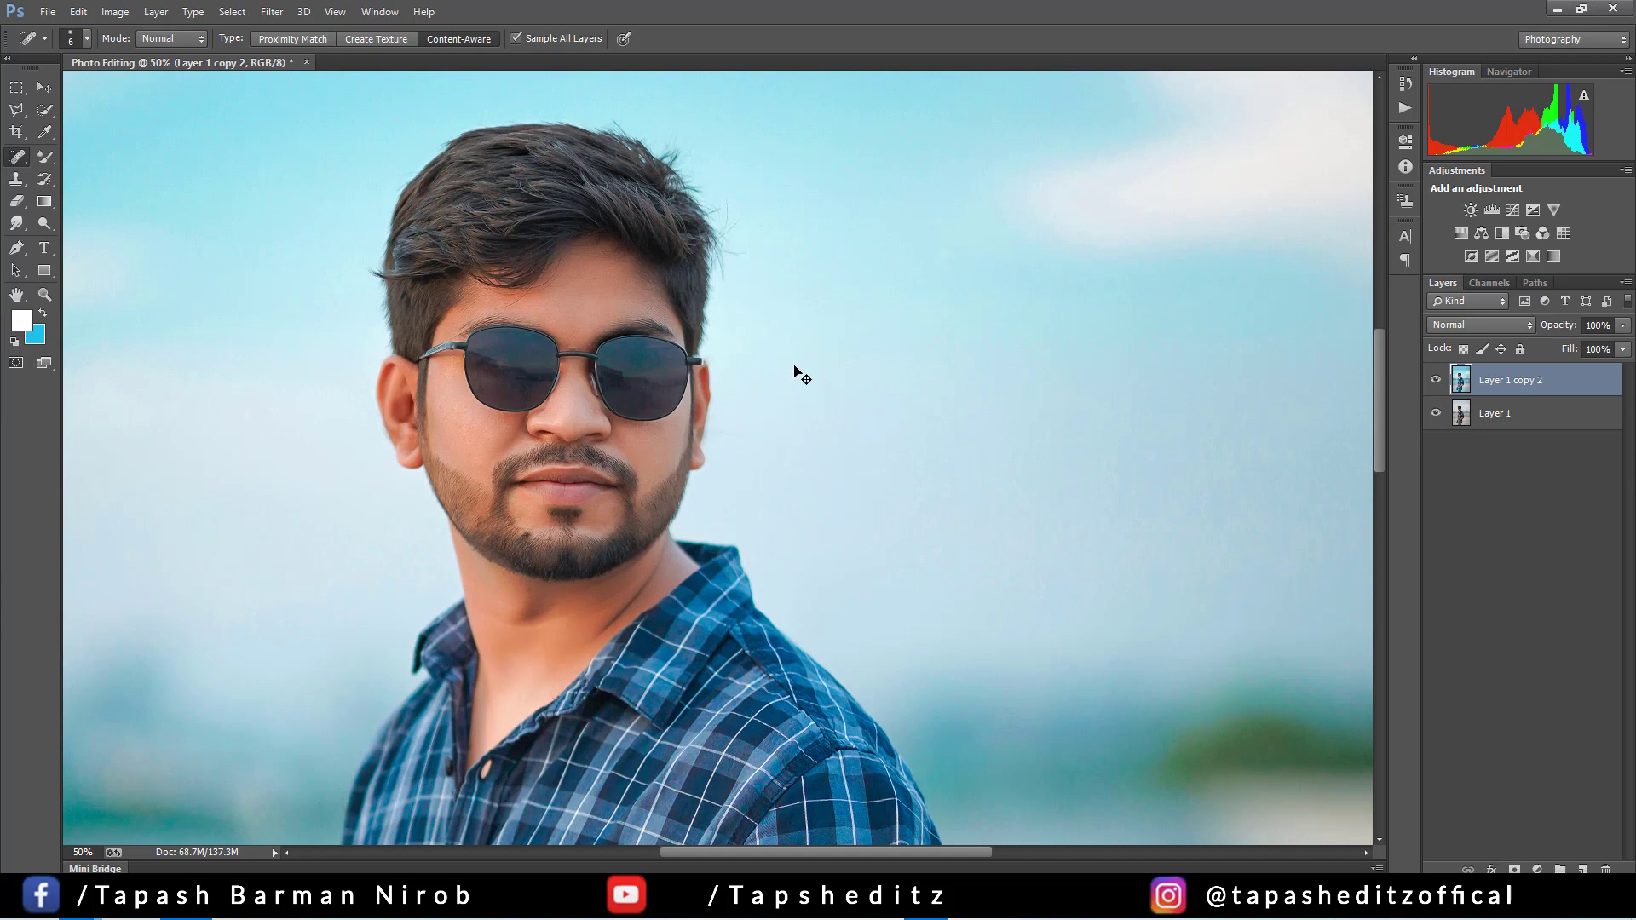
key(ctrl+0)
click(1536, 869)
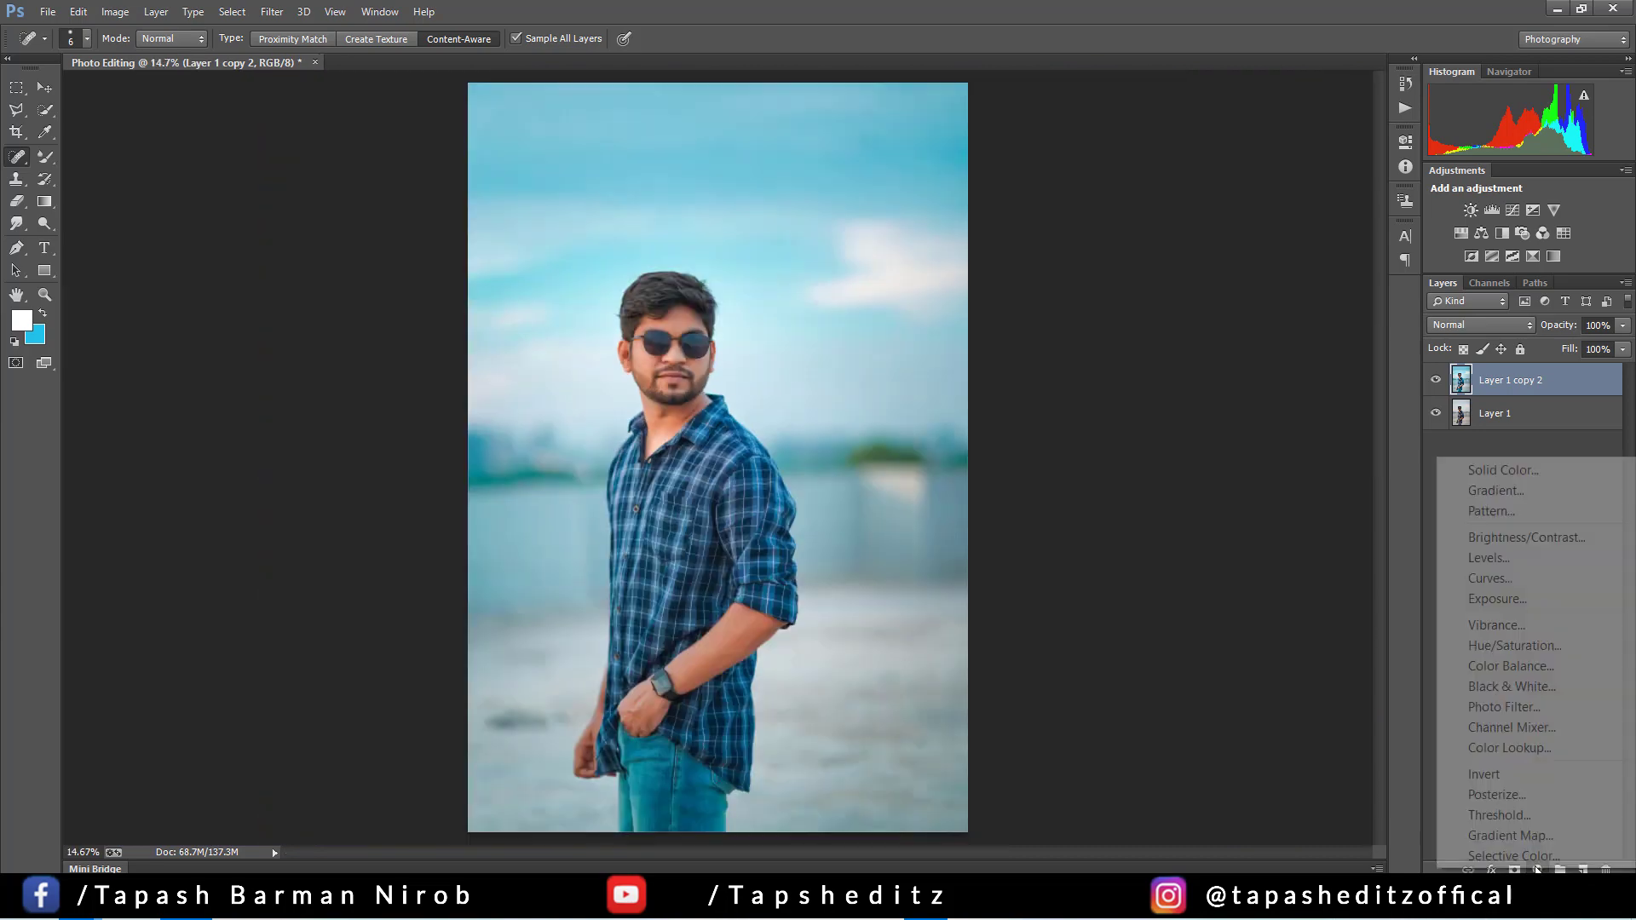
click(1541, 856)
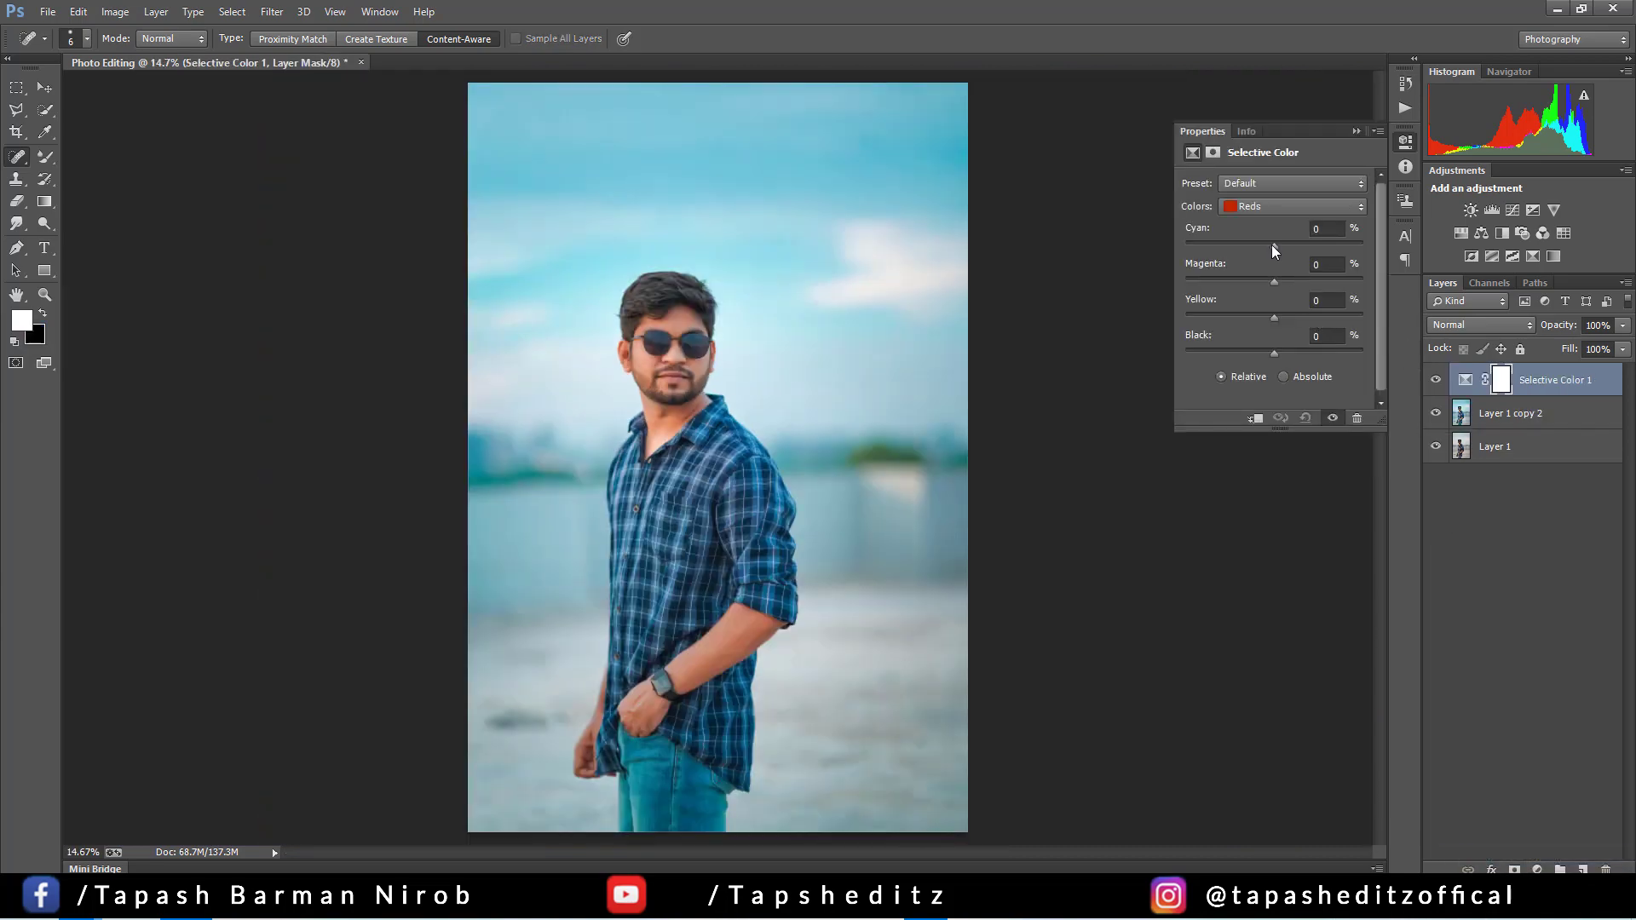
click(1256, 418)
drag(1274, 247, 1254, 248)
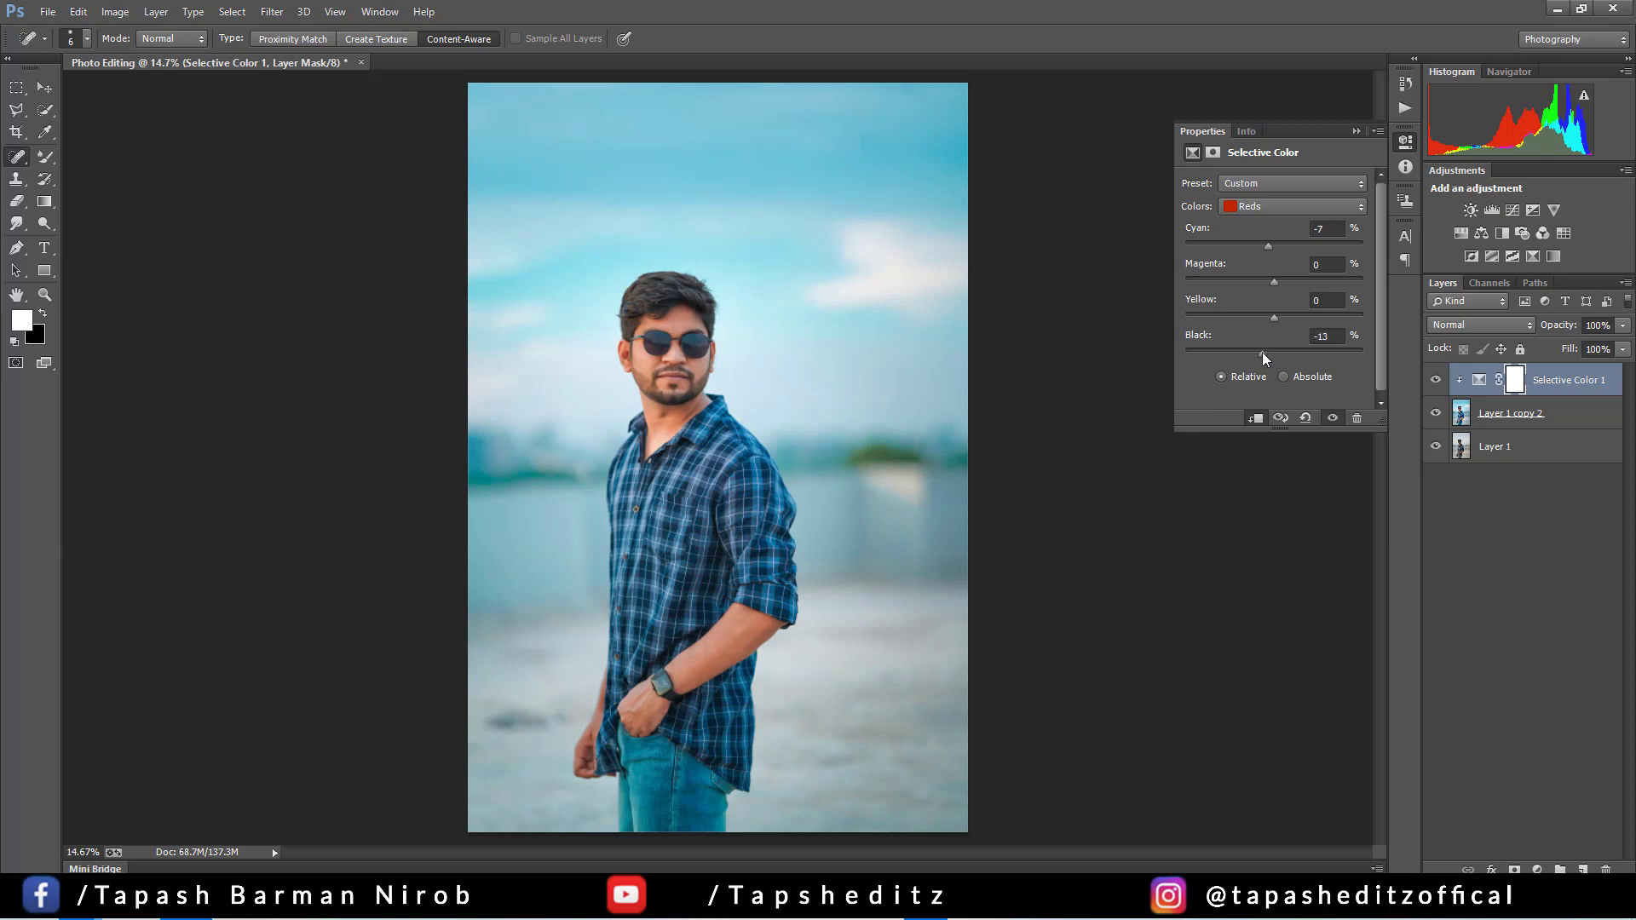
Step: Increase the Cyan amount in the Cyans range of the Selective Color adjustment
click(1291, 208)
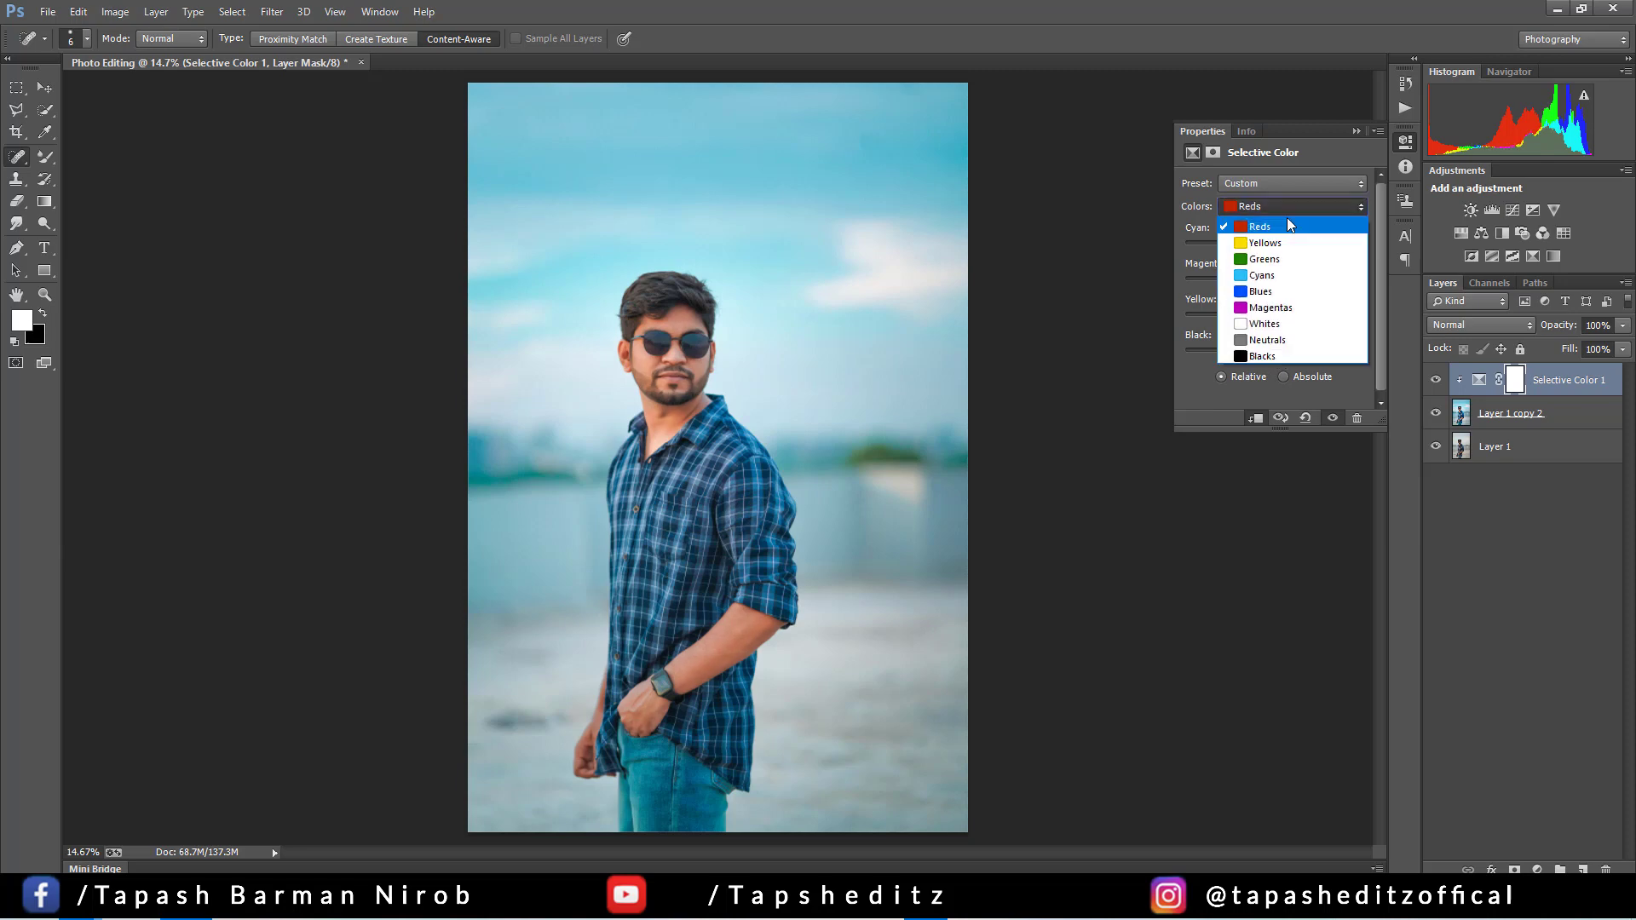
click(1286, 261)
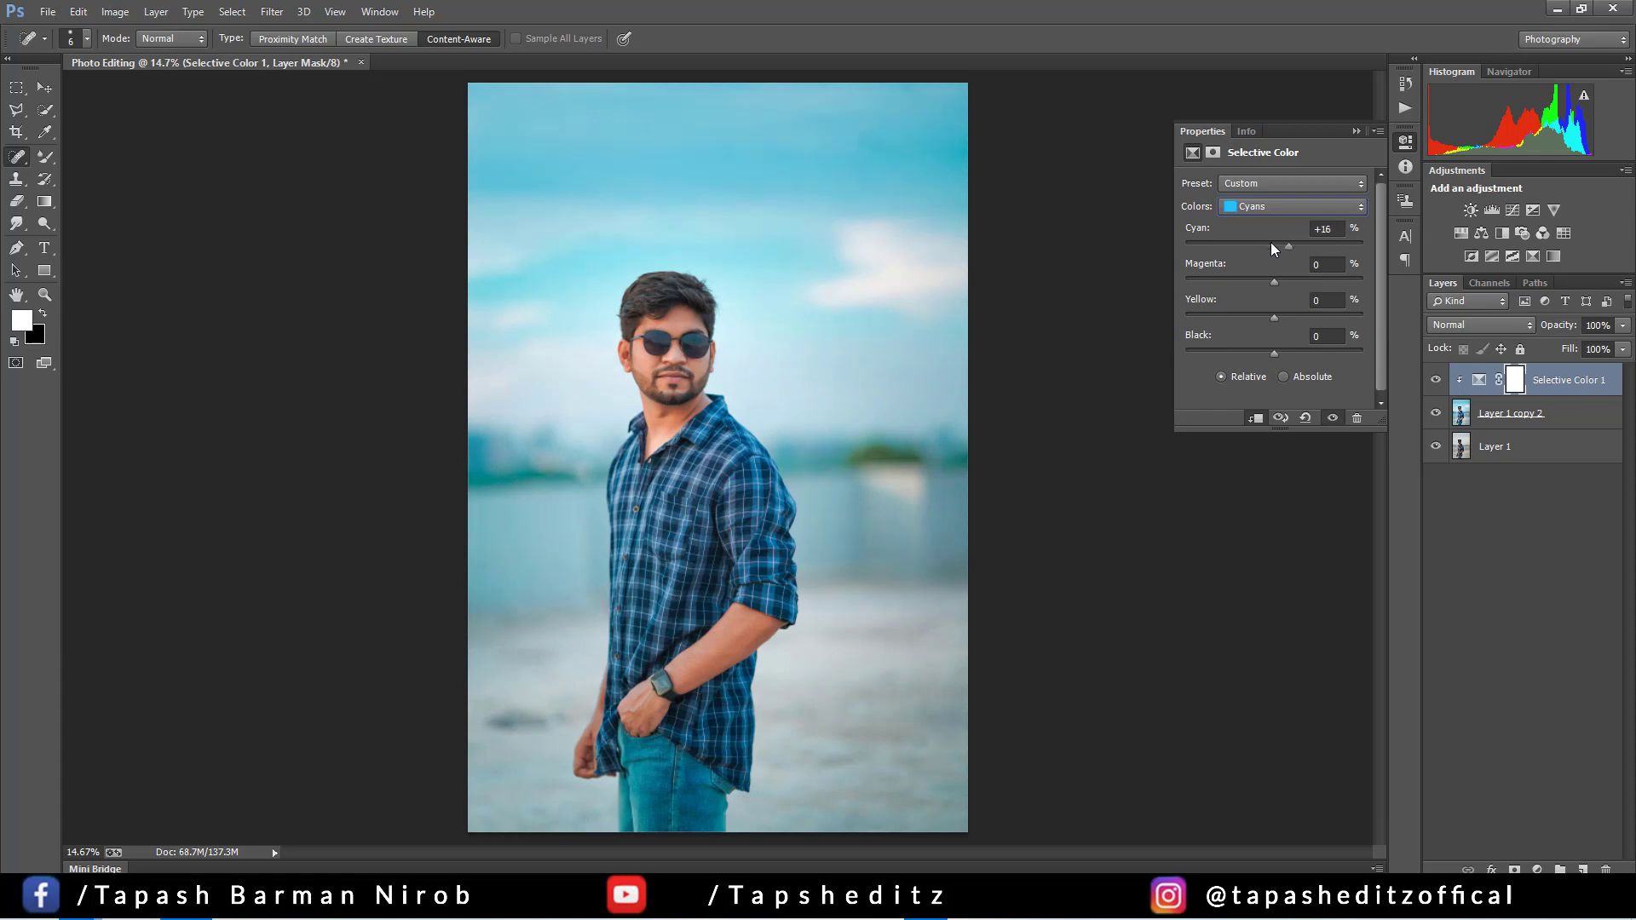
drag(1271, 243, 1311, 236)
click(1356, 132)
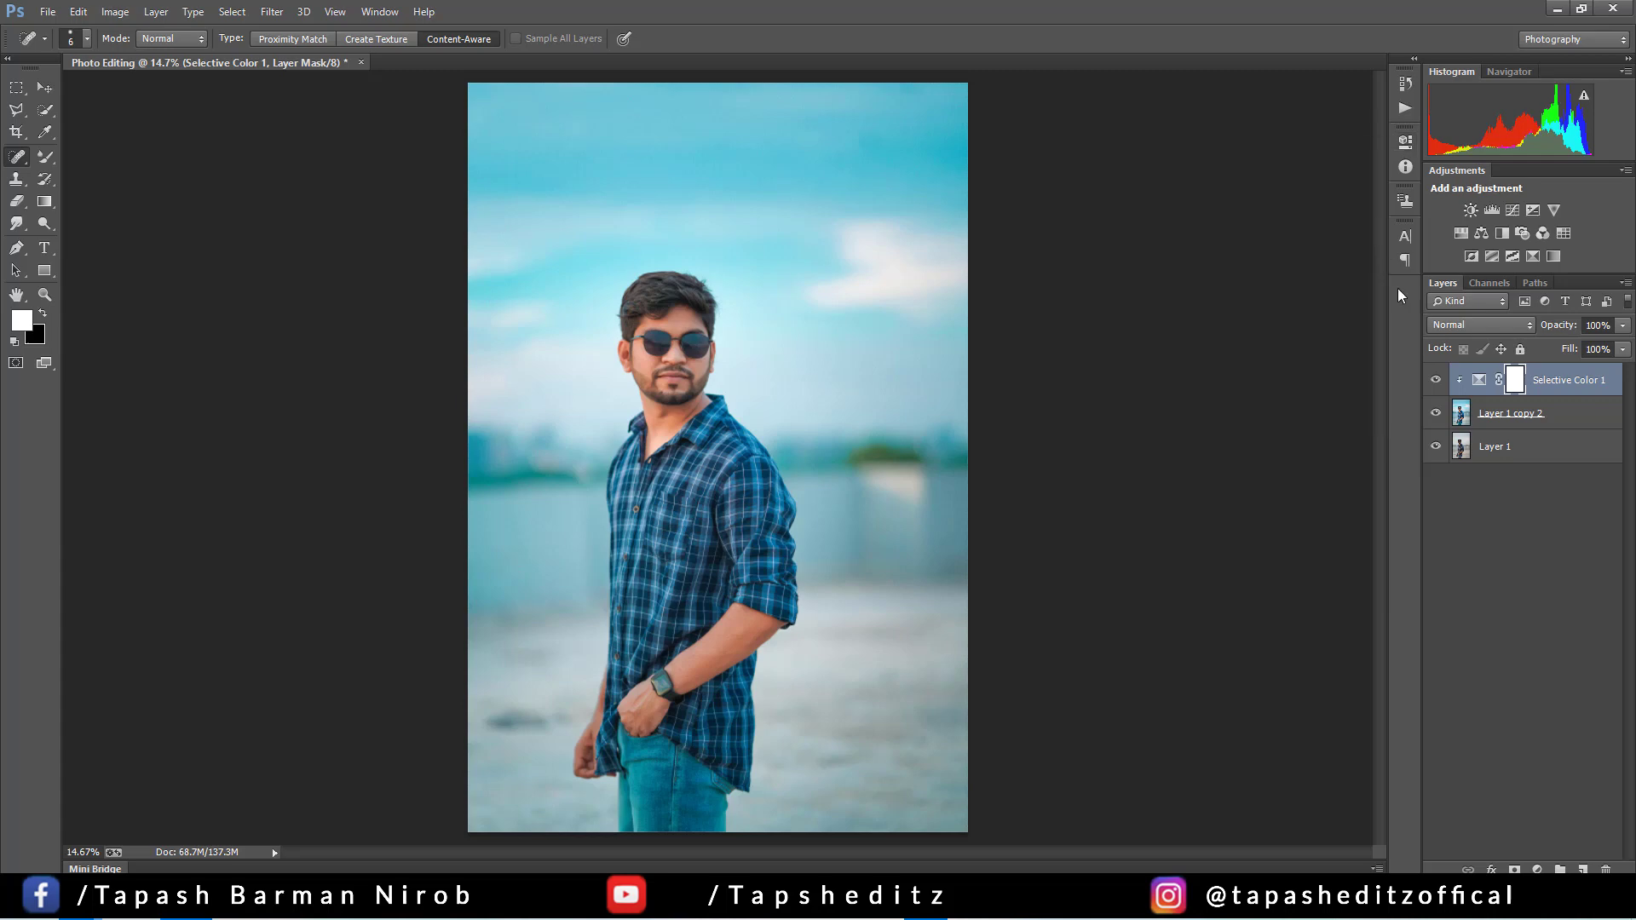
Step: Merge the Selective Color adjustment down into Layer 1 copy 2
right_click(1601, 386)
click(1285, 617)
click(1397, 908)
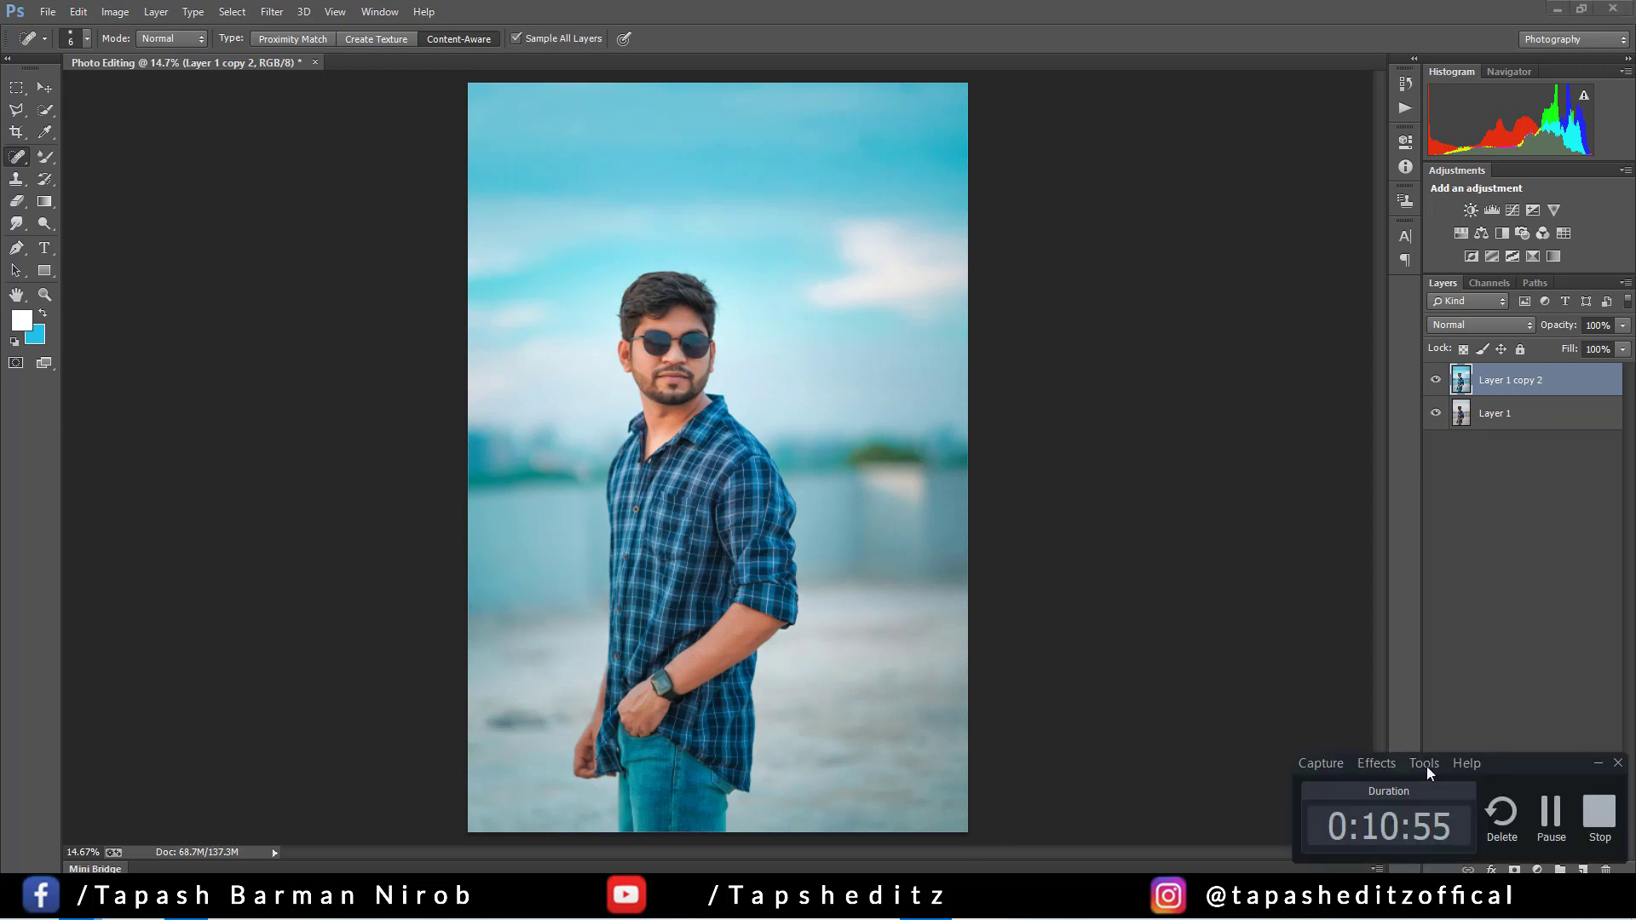